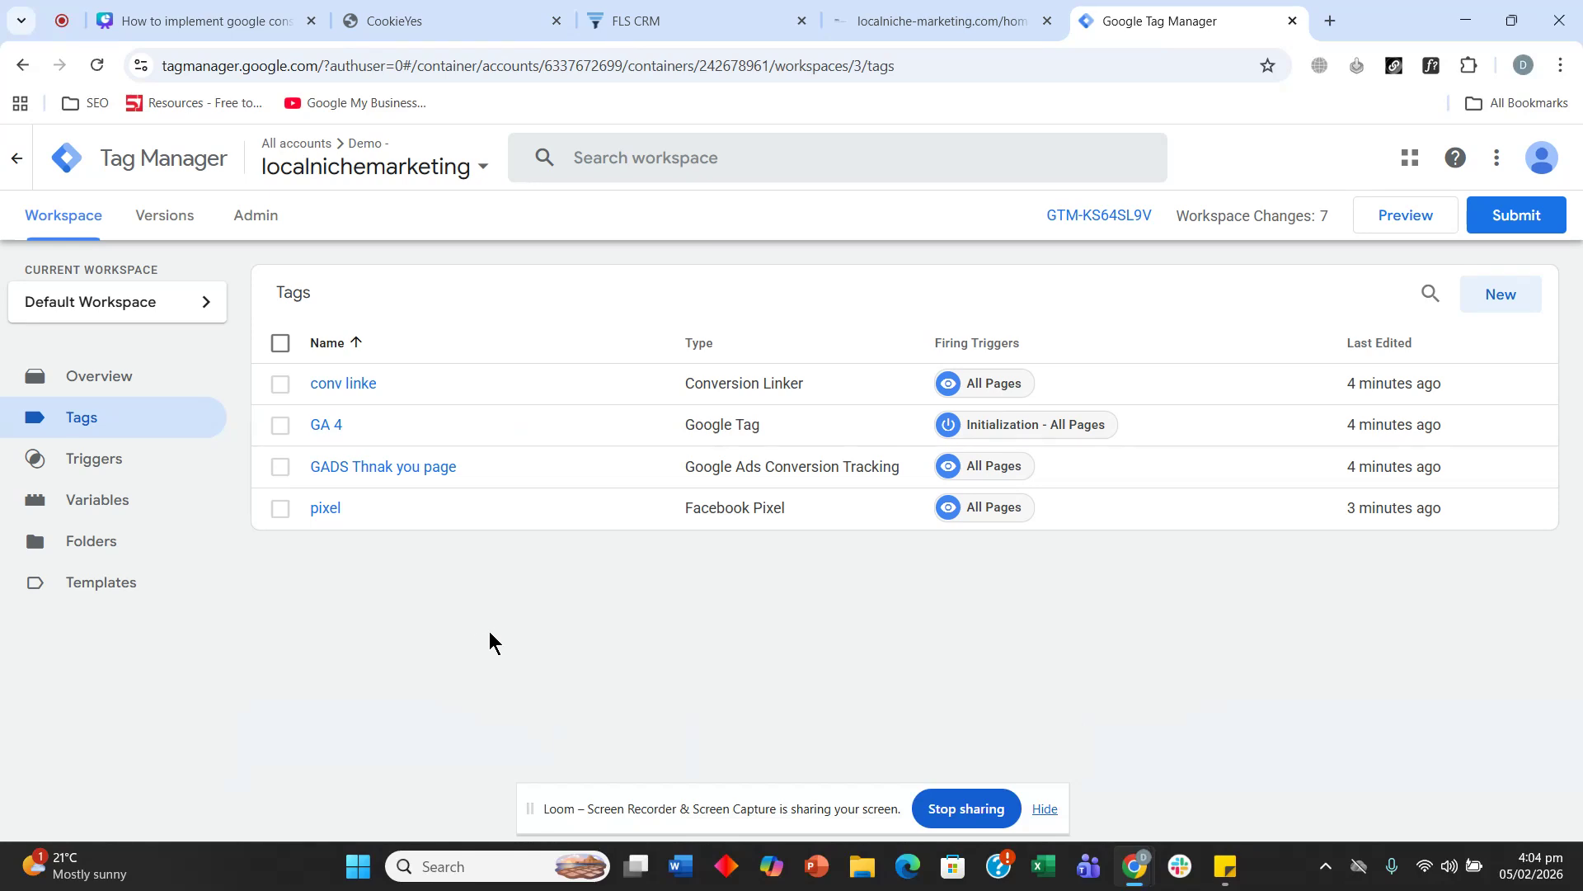
left_click(15, 160)
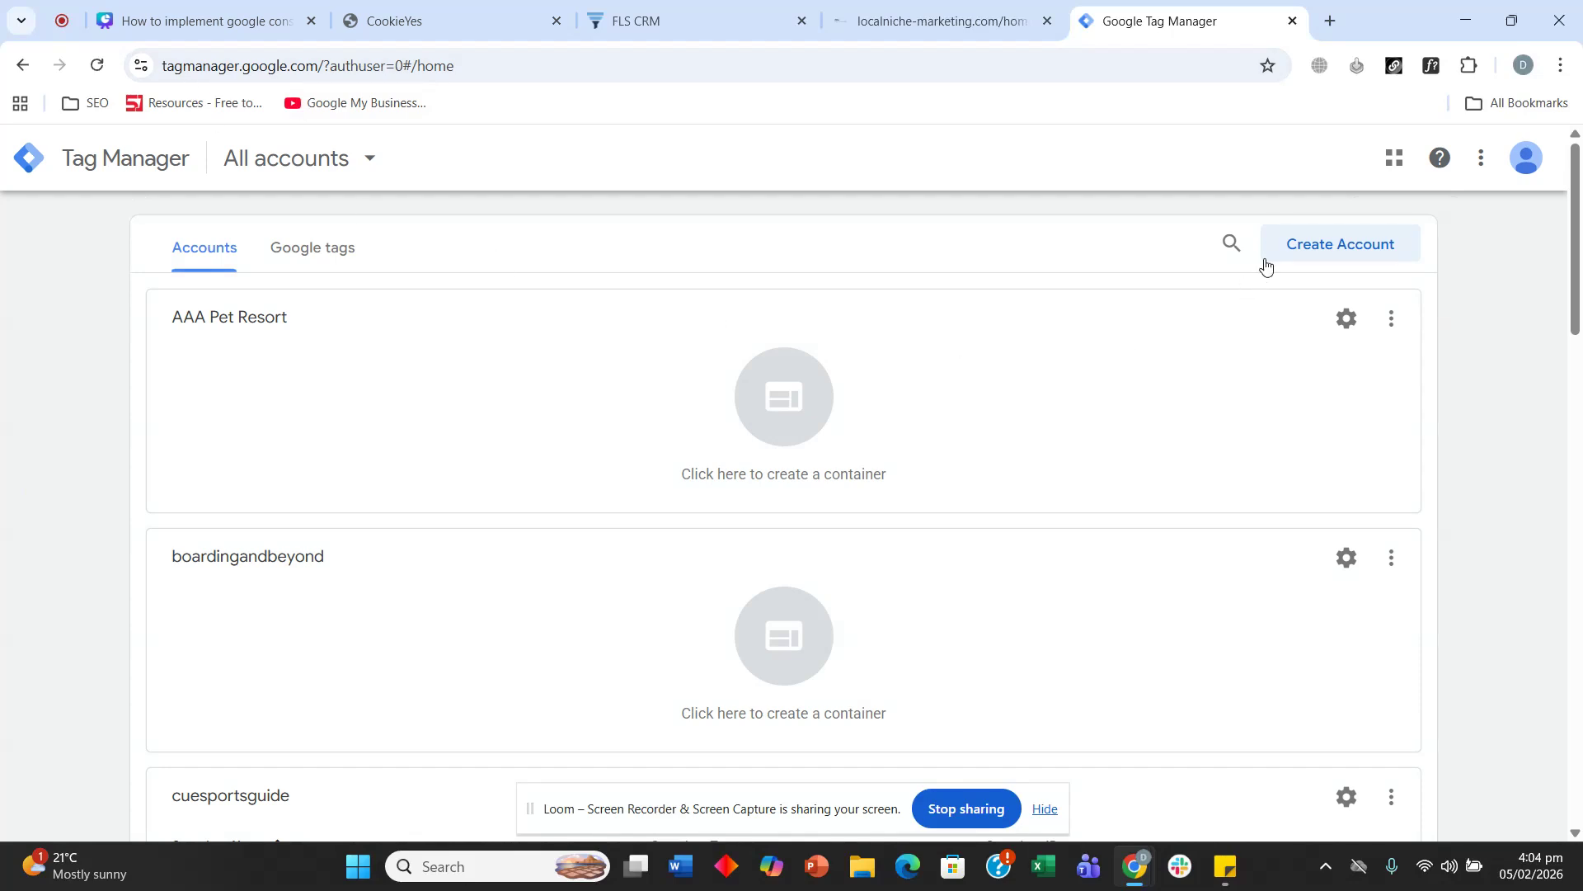
left_click(1290, 244)
left_click(327, 449)
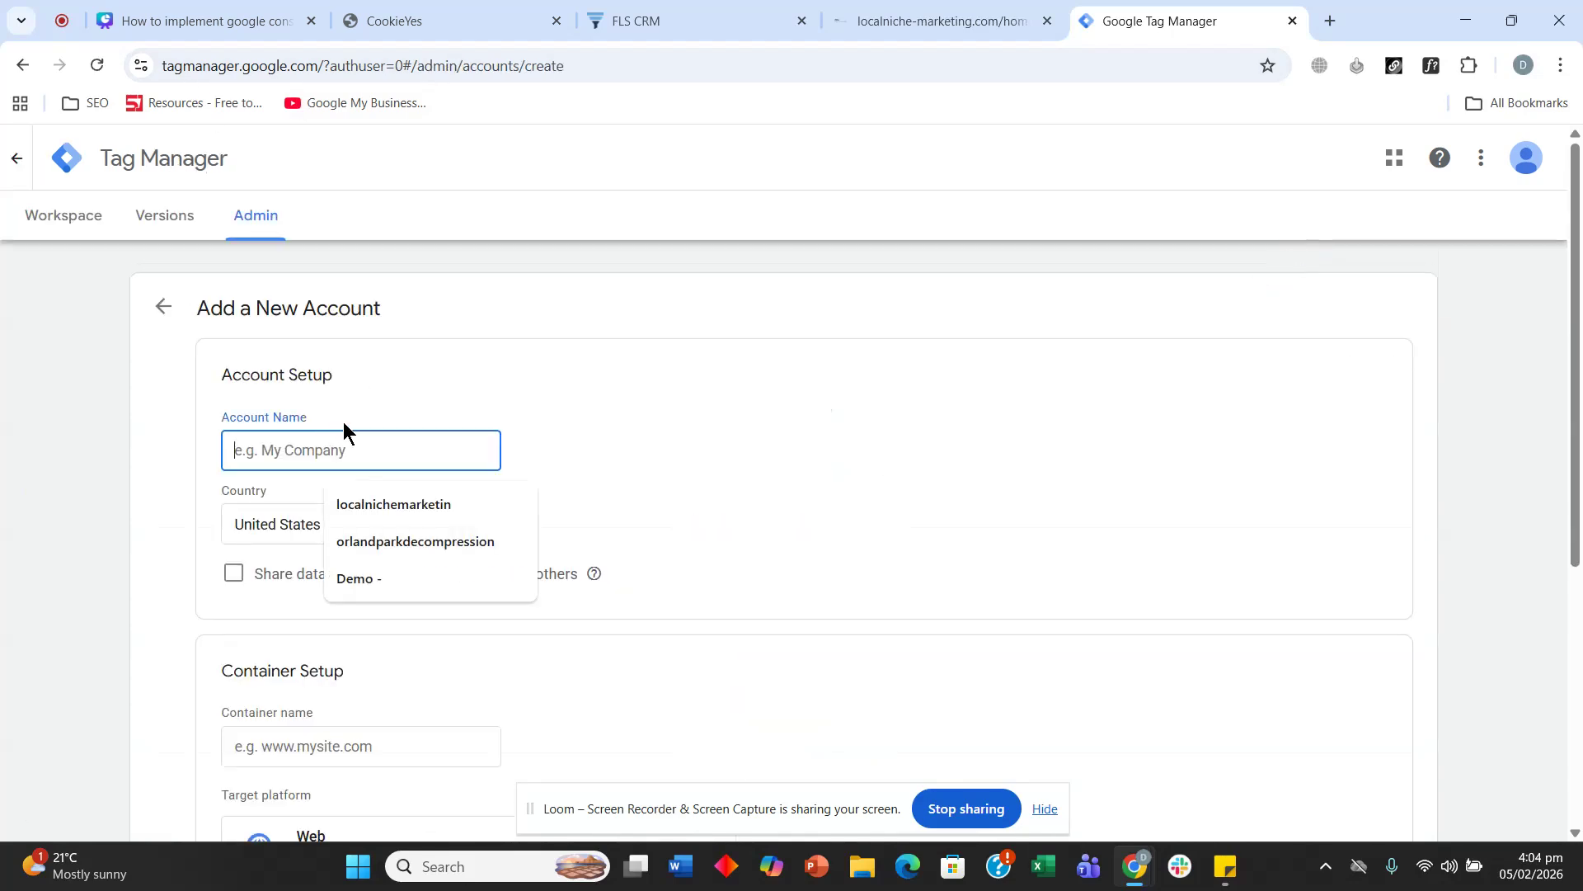
scroll(338, 417, "down", 1)
scroll(680, 329, "down", 3)
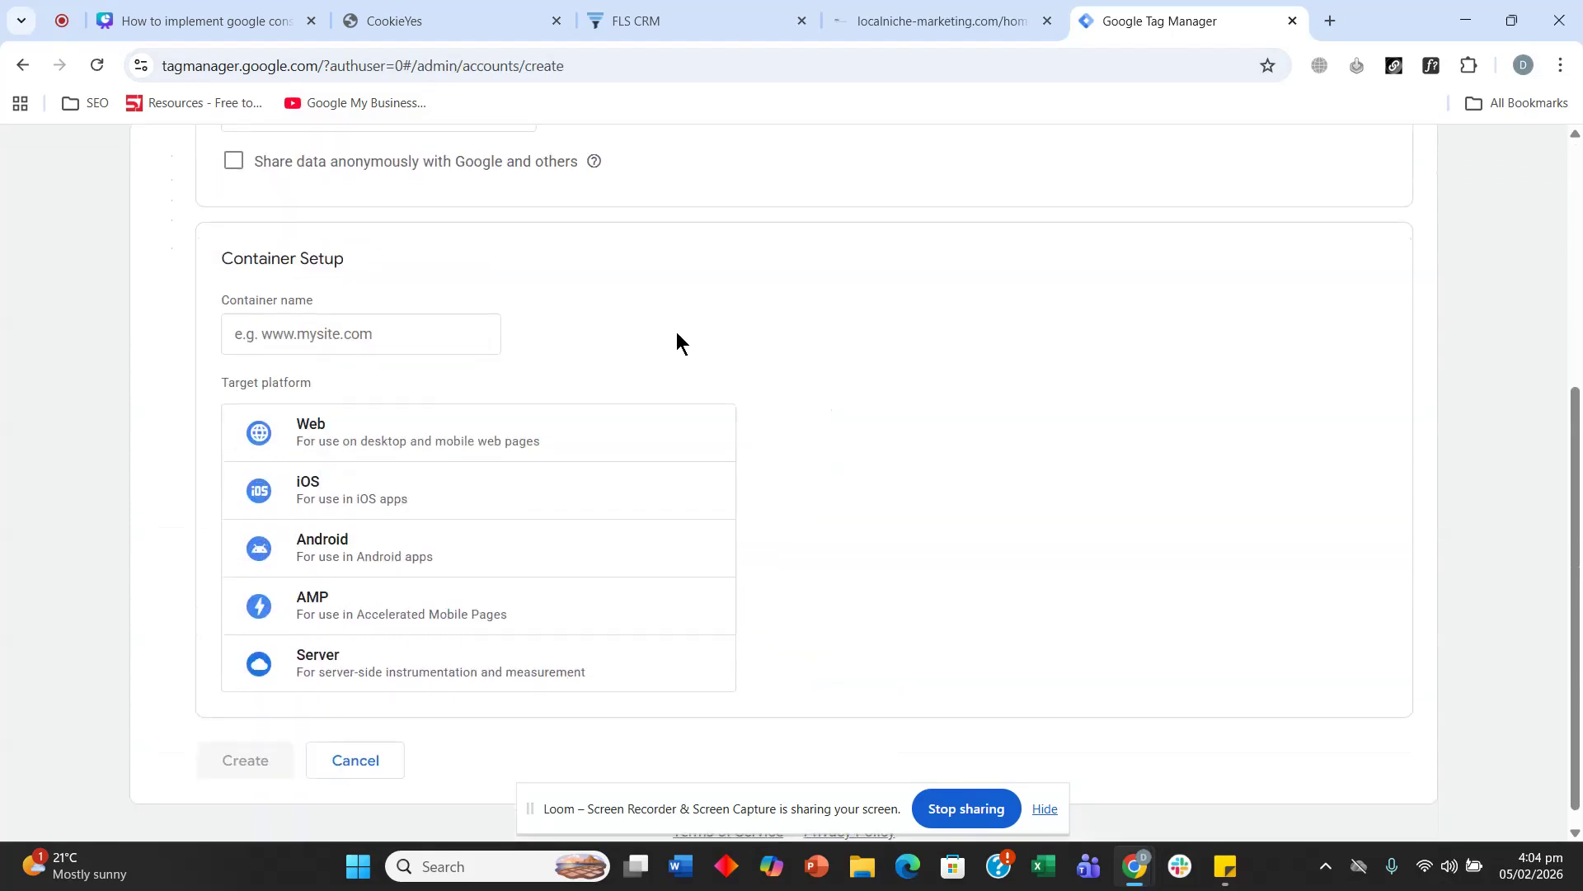
left_click(338, 444)
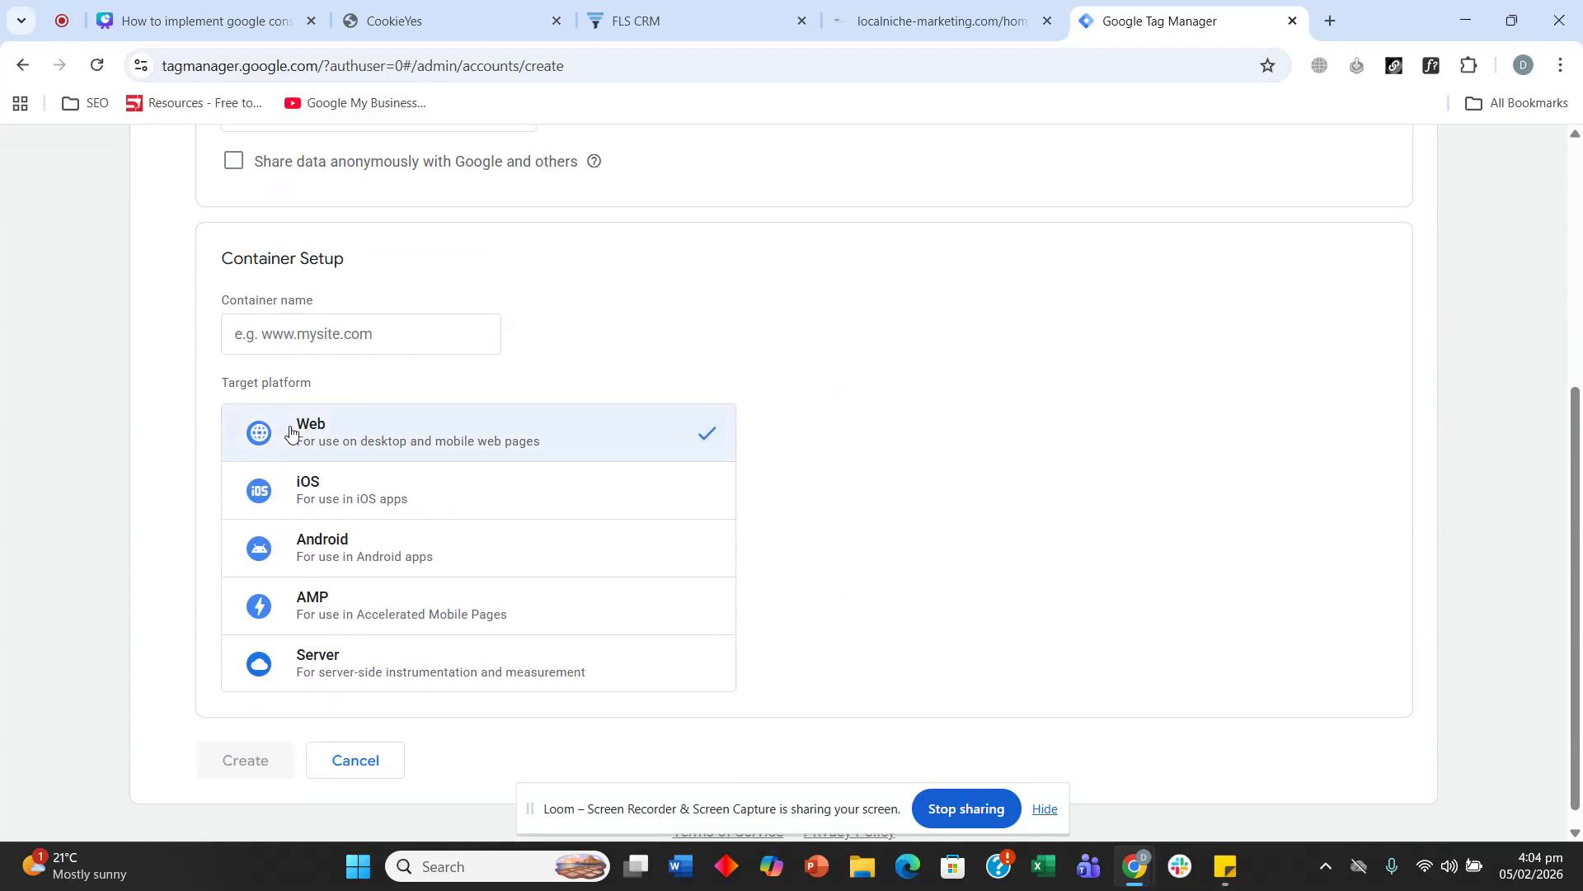
left_click(300, 328)
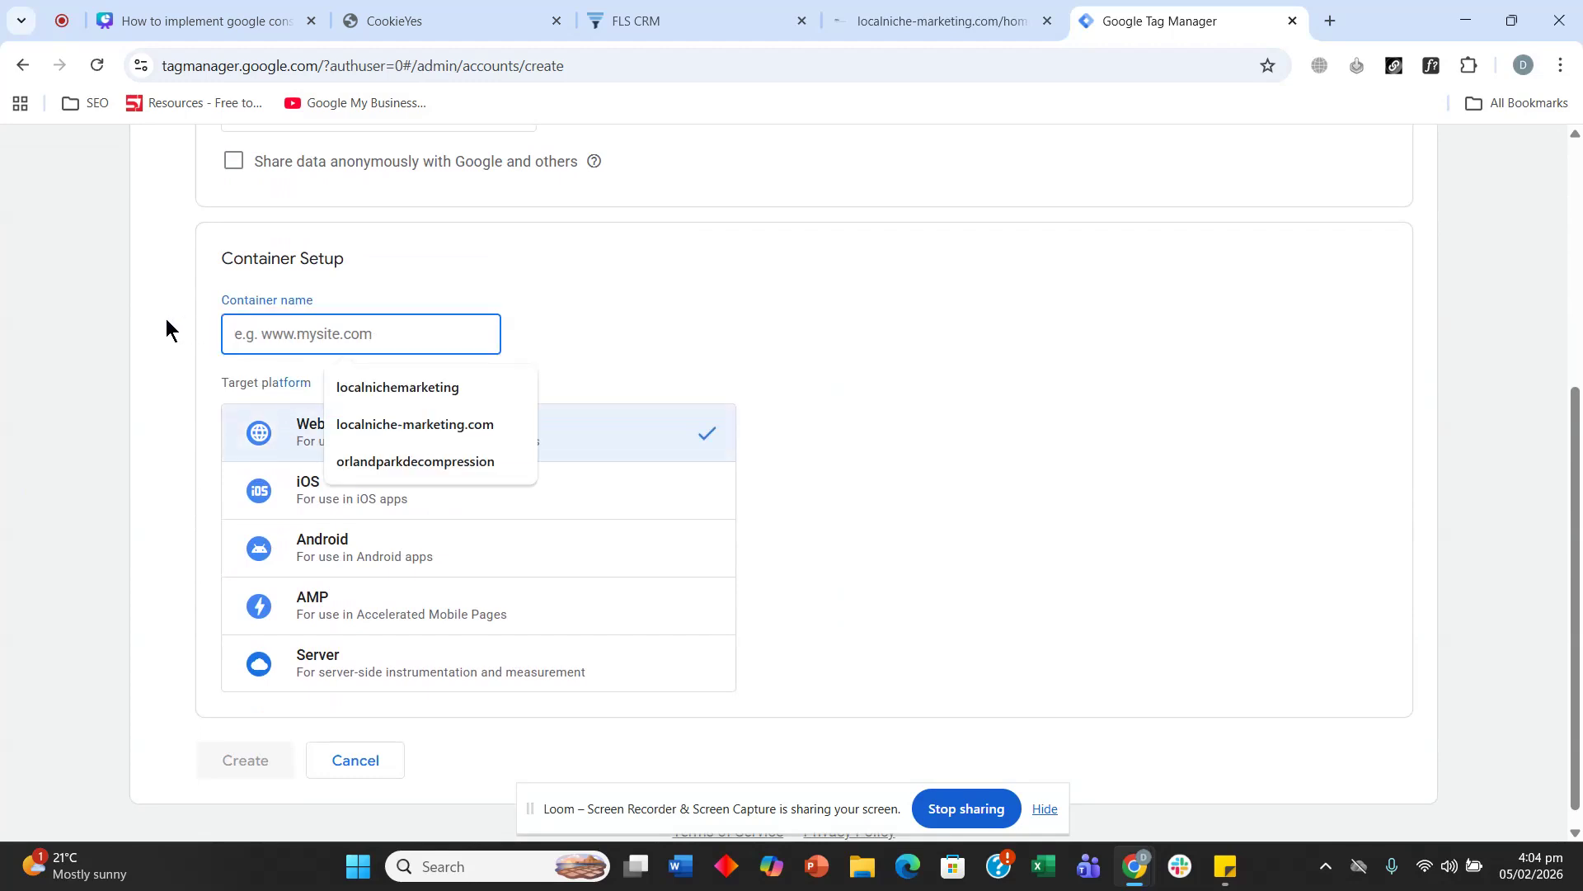
scroll(166, 318, "down", 1)
left_click(276, 312)
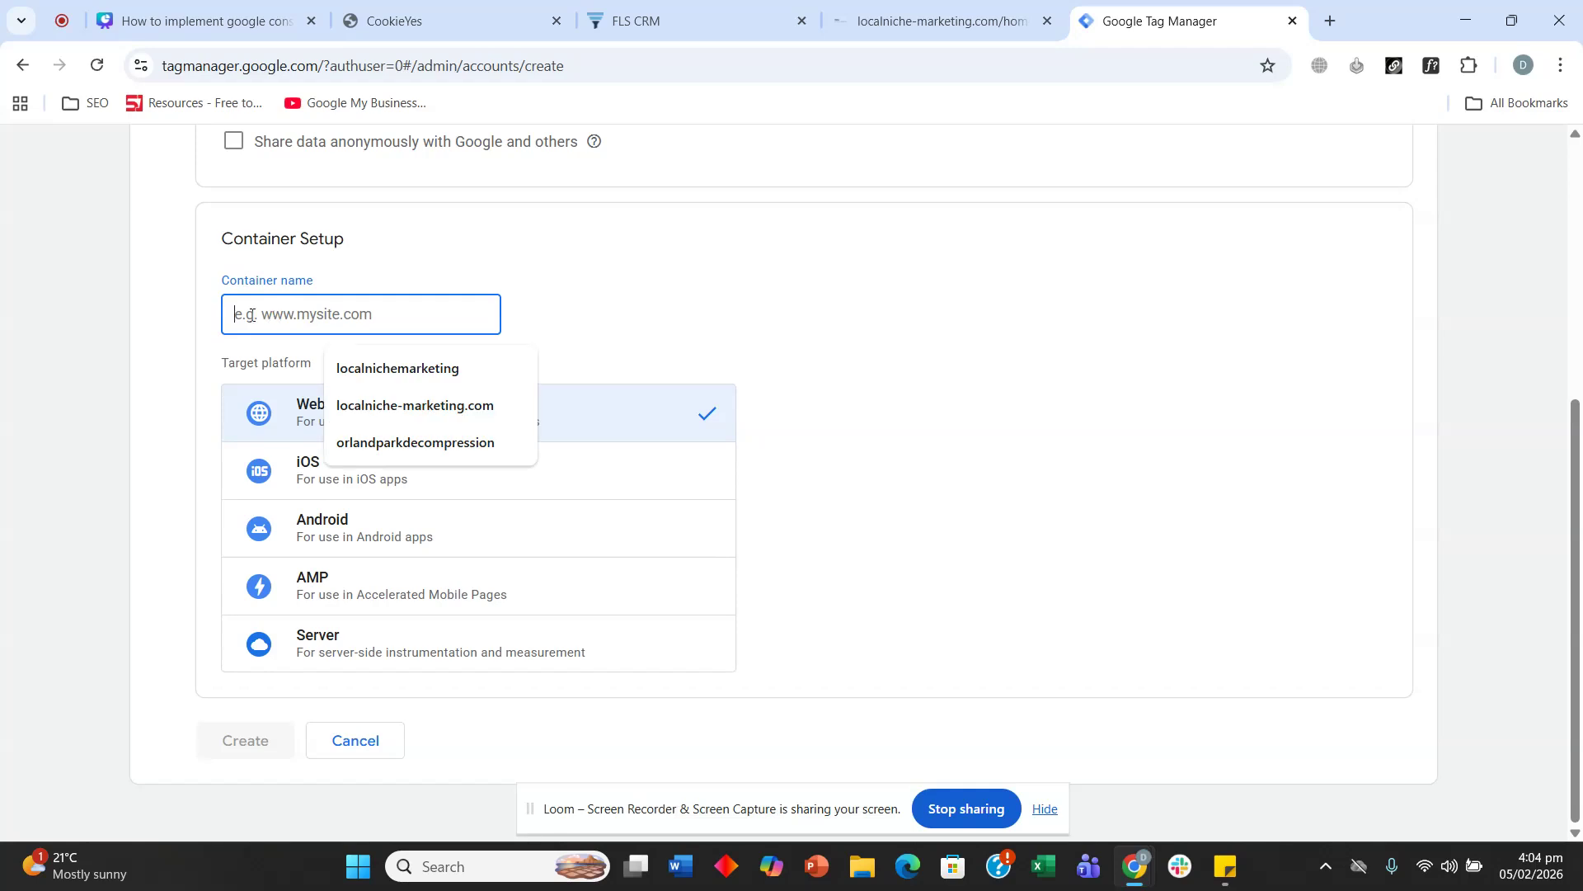
left_click(234, 747)
scroll(275, 731, "up", 5)
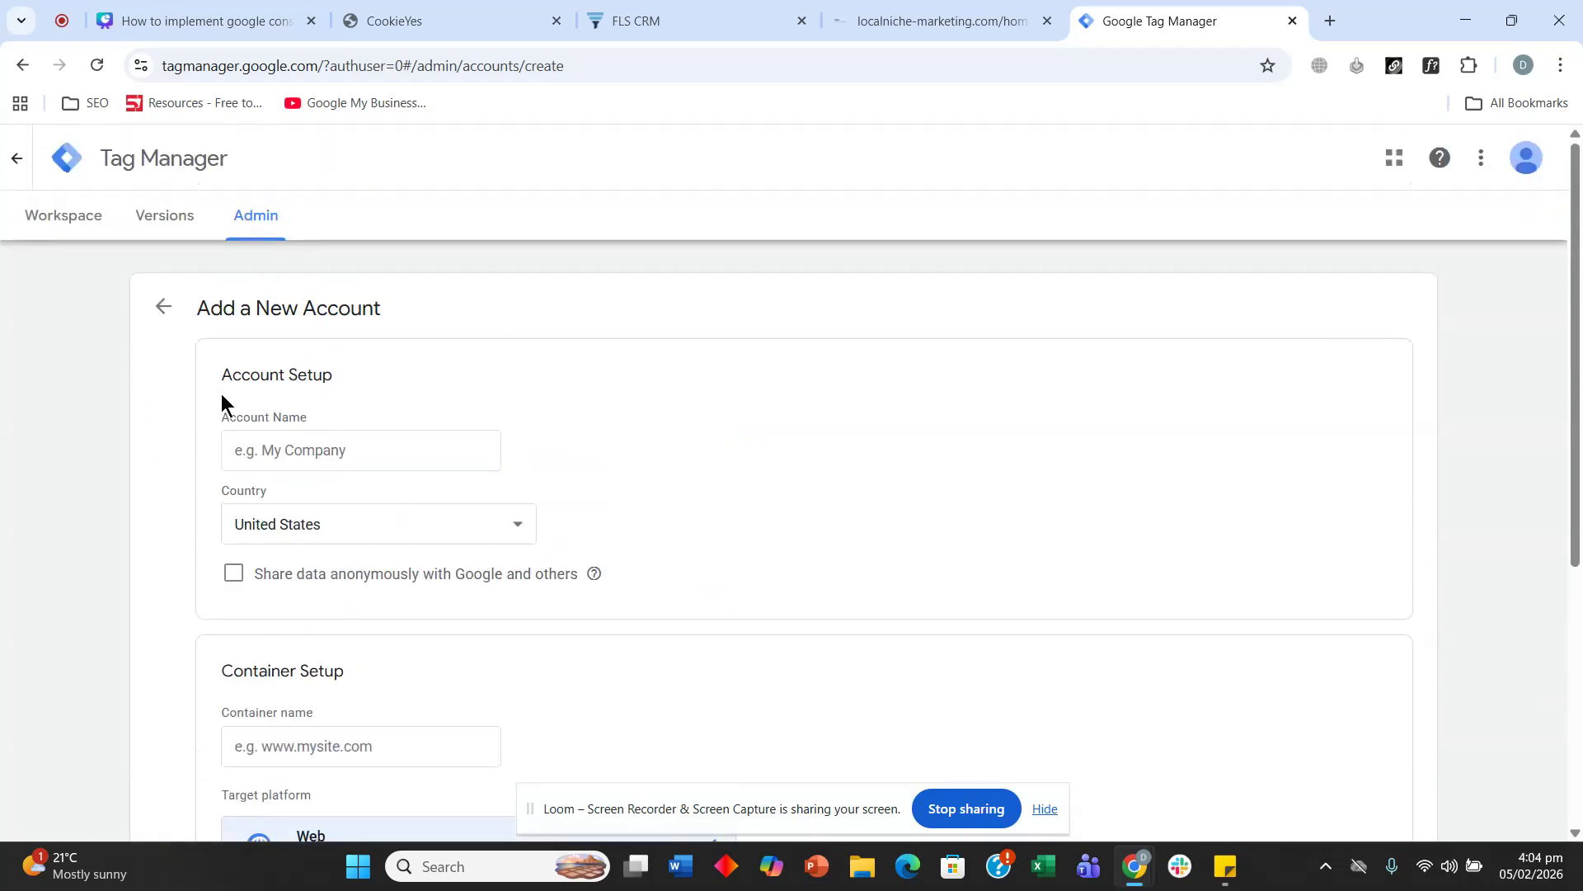
left_click(19, 159)
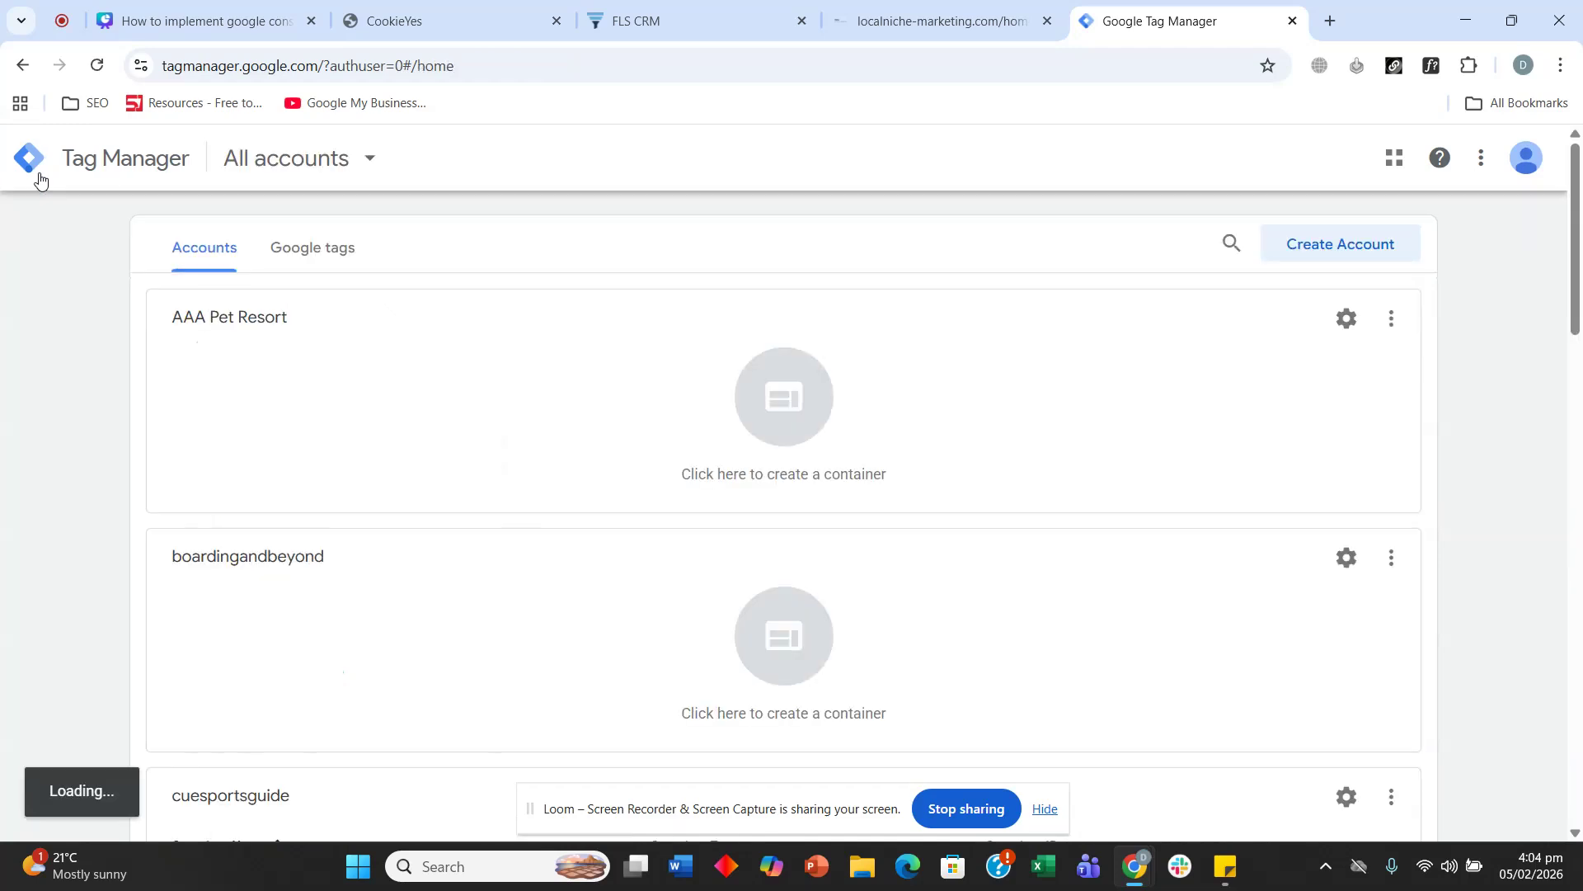
Open the localnichemarketing container under the Demo account and copy its head installation snippet for Google Tag Manager.
scroll(571, 419, "down", 6)
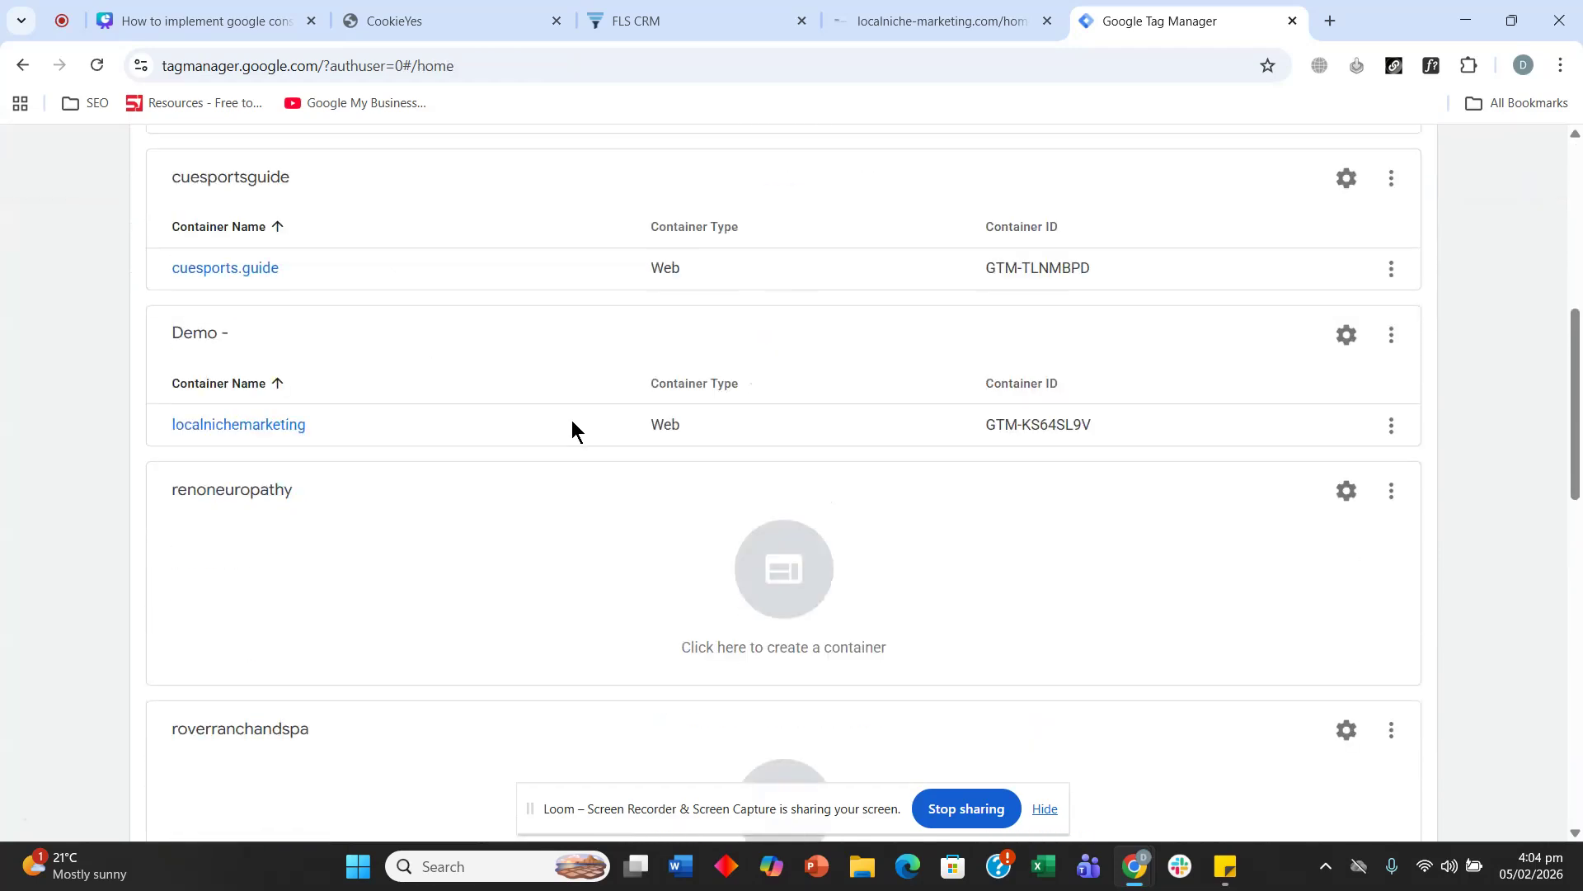
left_click(326, 426)
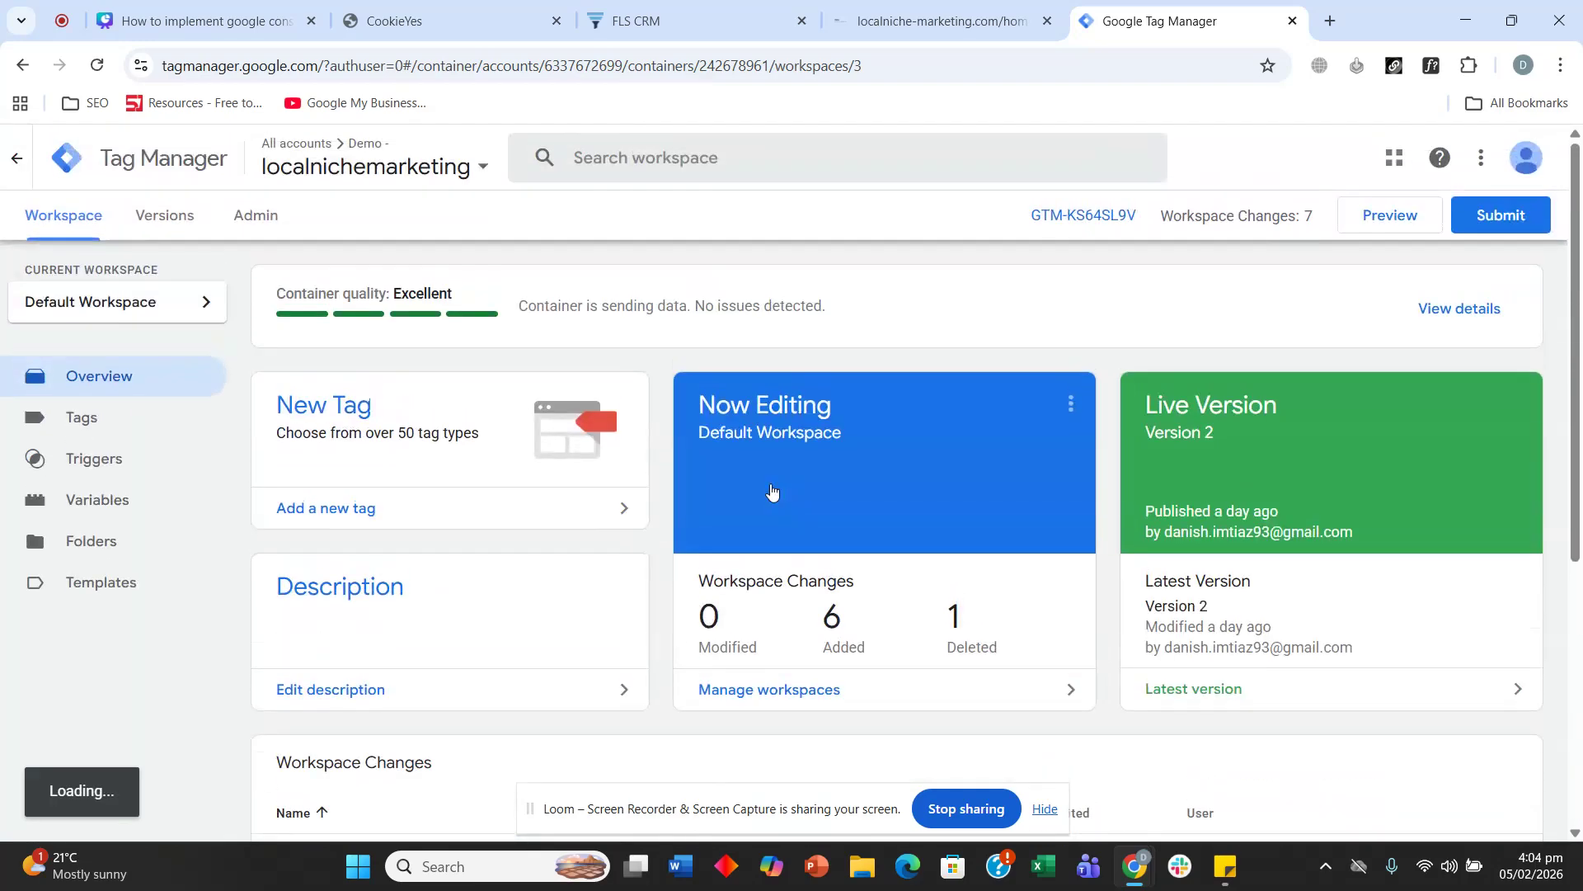
left_click(1046, 221)
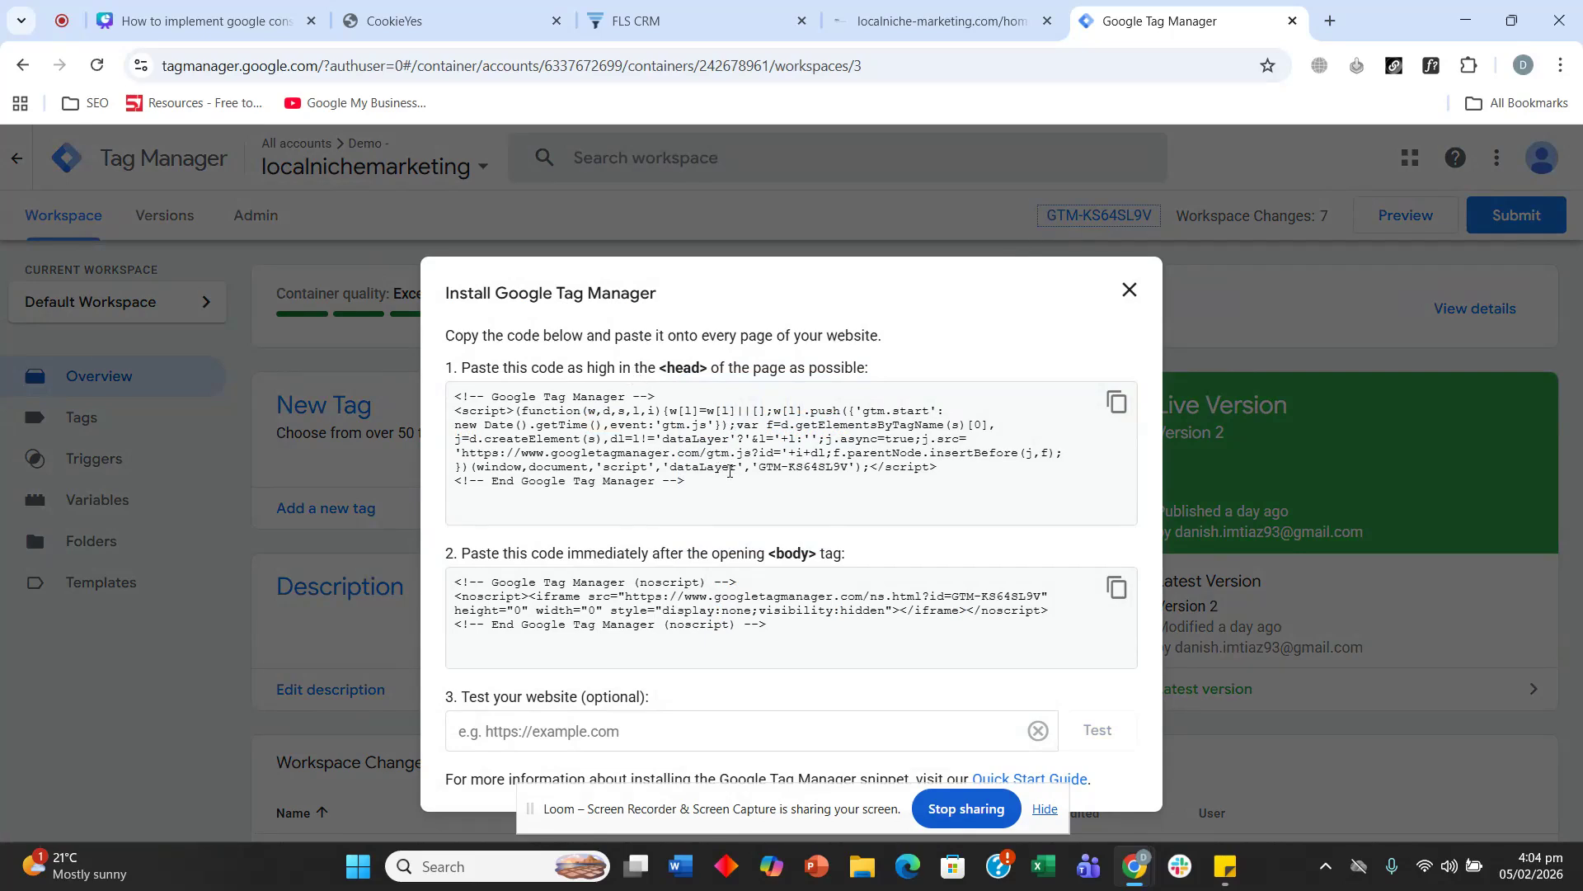
left_click(1117, 403)
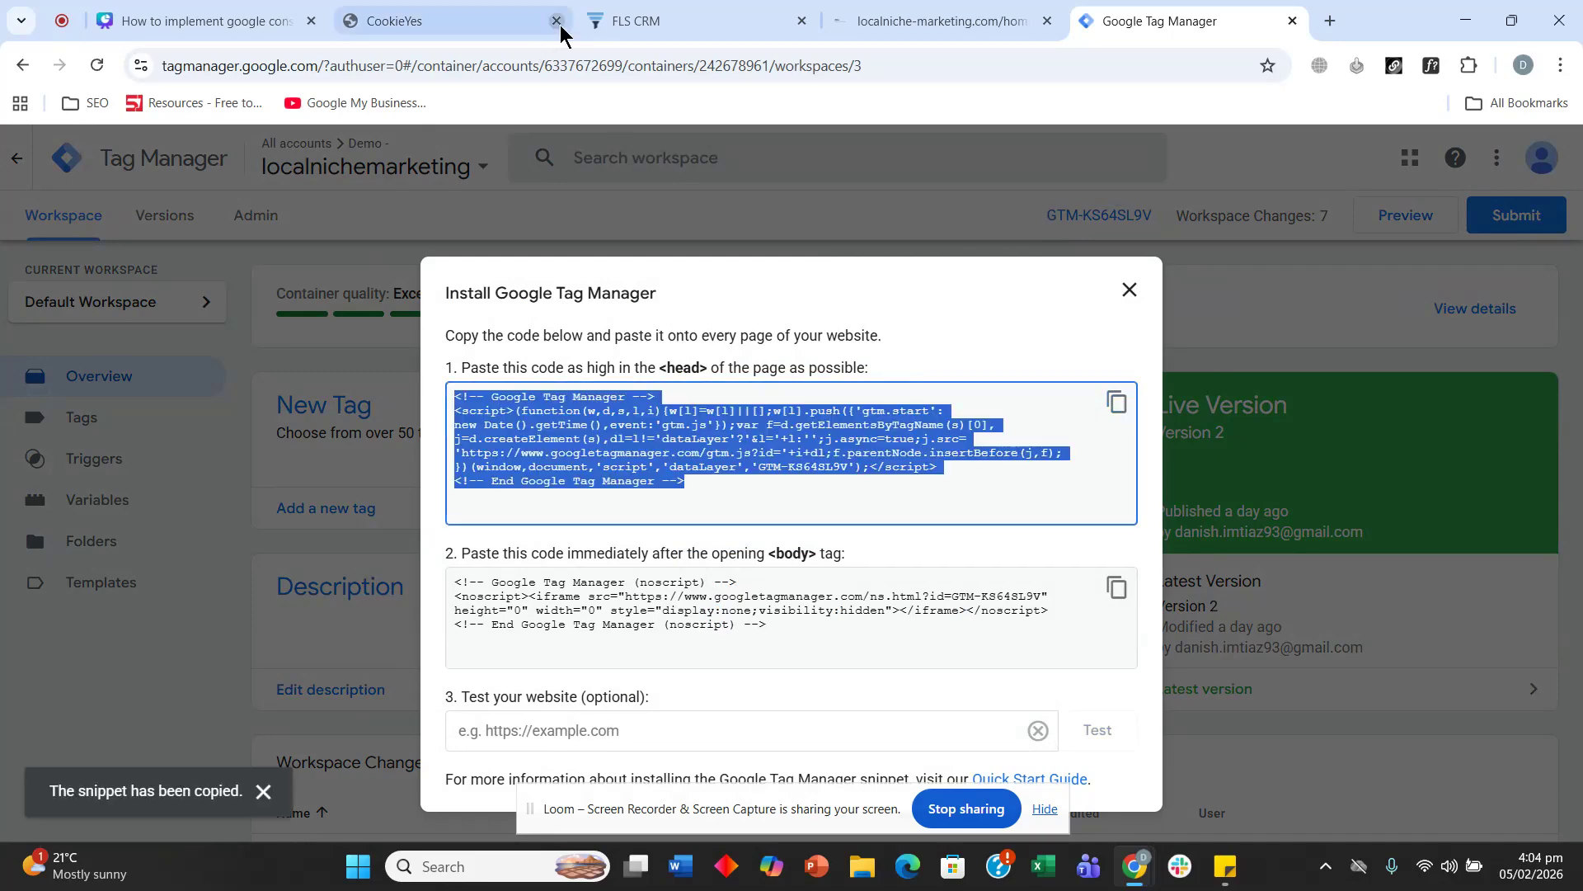
Switch to FLS CRM, open the LocalNicheMarketing website's settings and select the script line in the head tracking code.
left_click(627, 20)
left_click(659, 319)
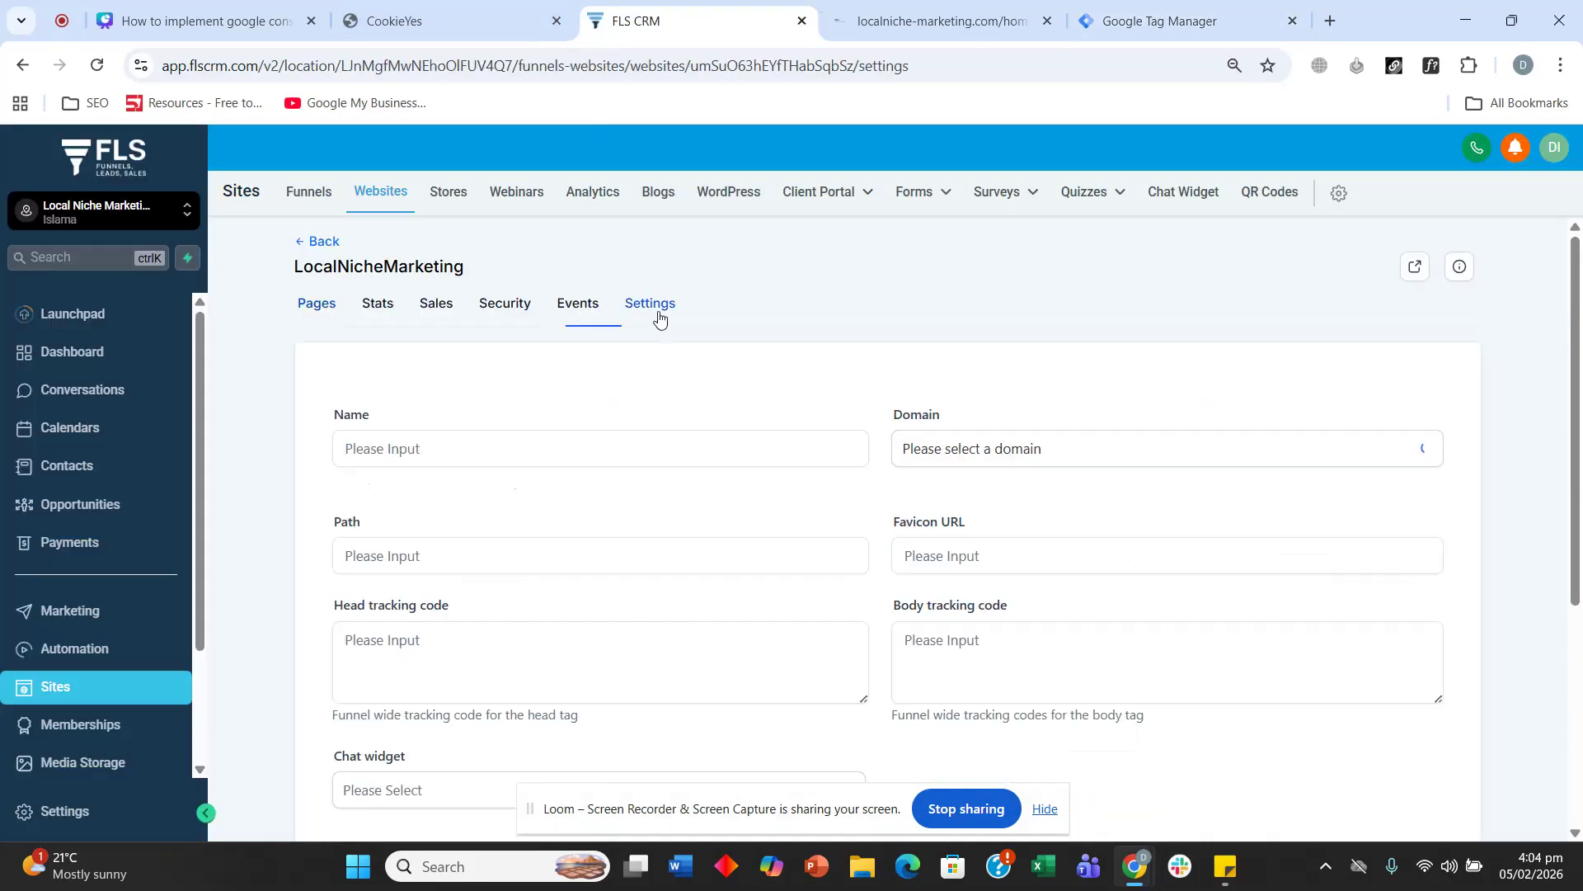
left_click(541, 660)
triple_click(540, 660)
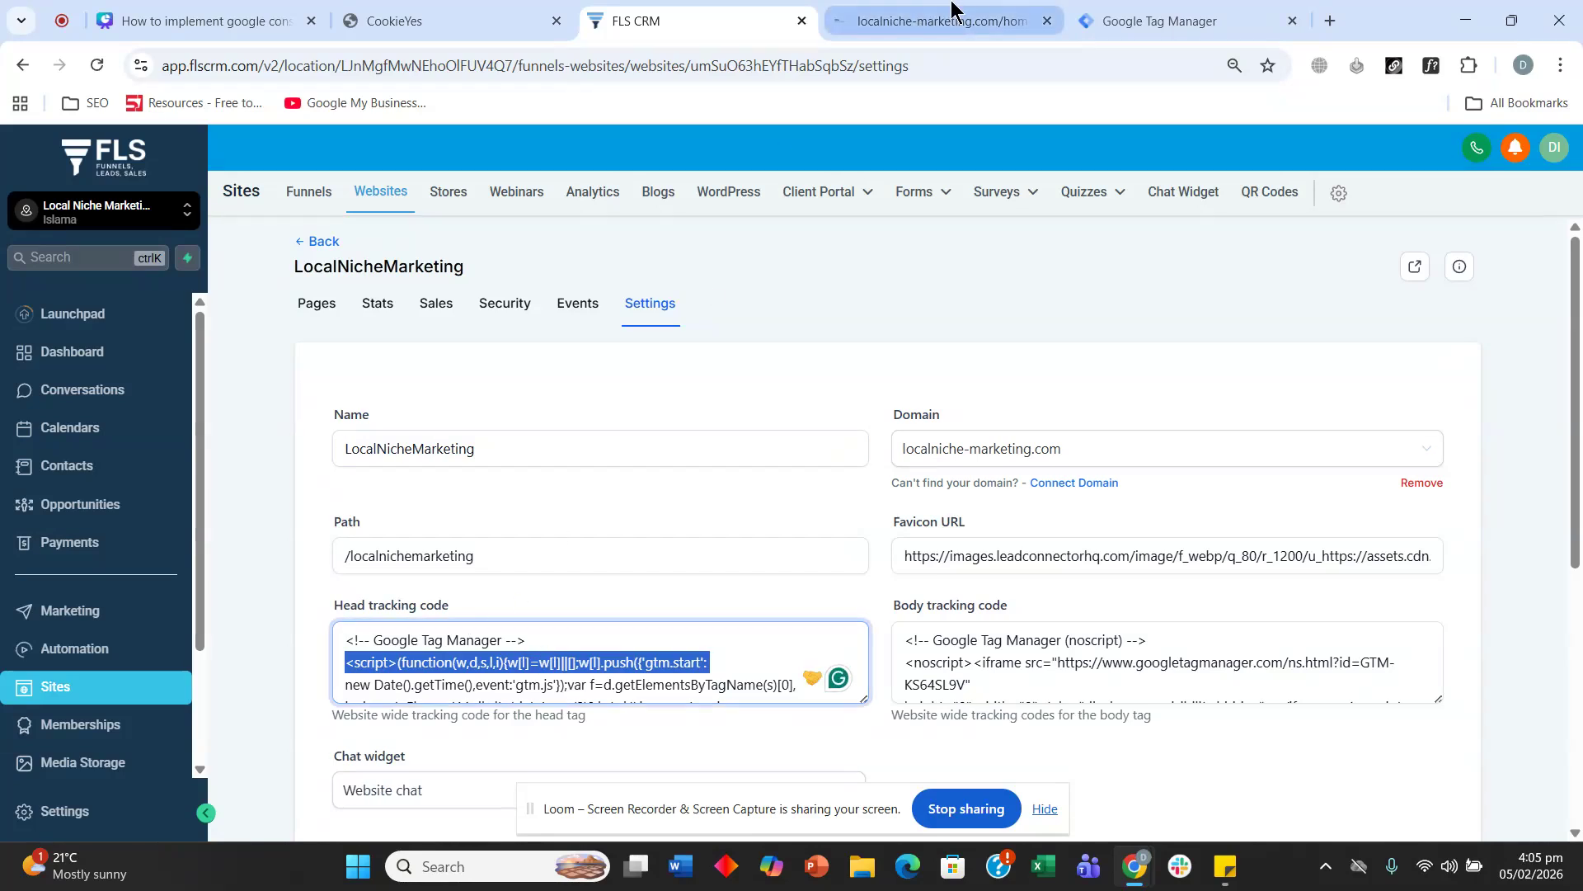
Copy the body noscript snippet from Google Tag Manager and select the matching code in FLS CRM's body tracking code.
left_click(1171, 21)
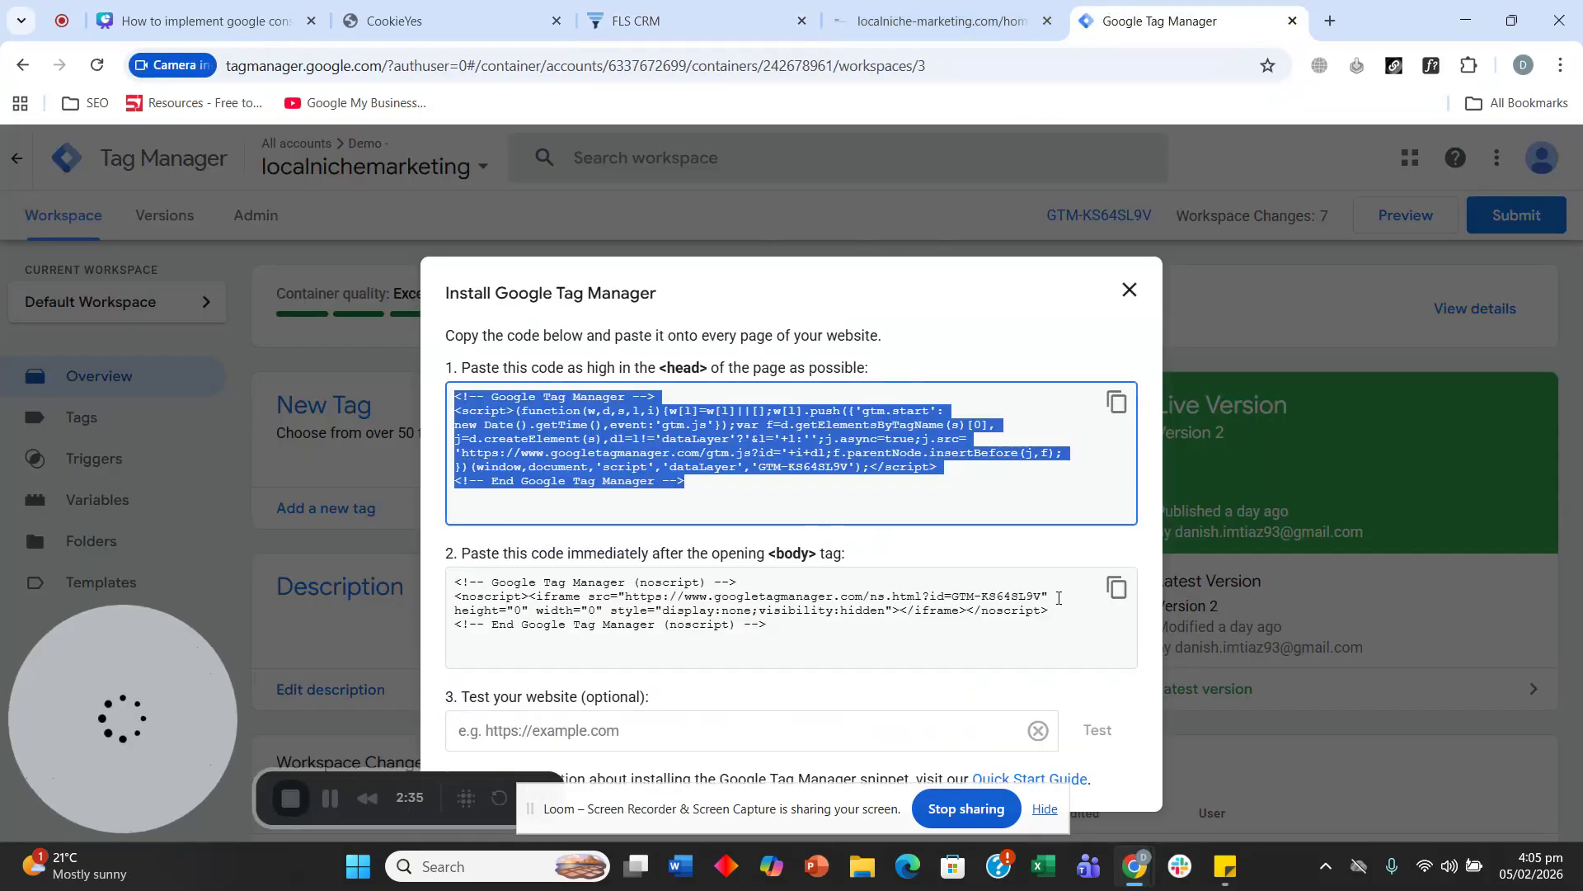
left_click(1115, 589)
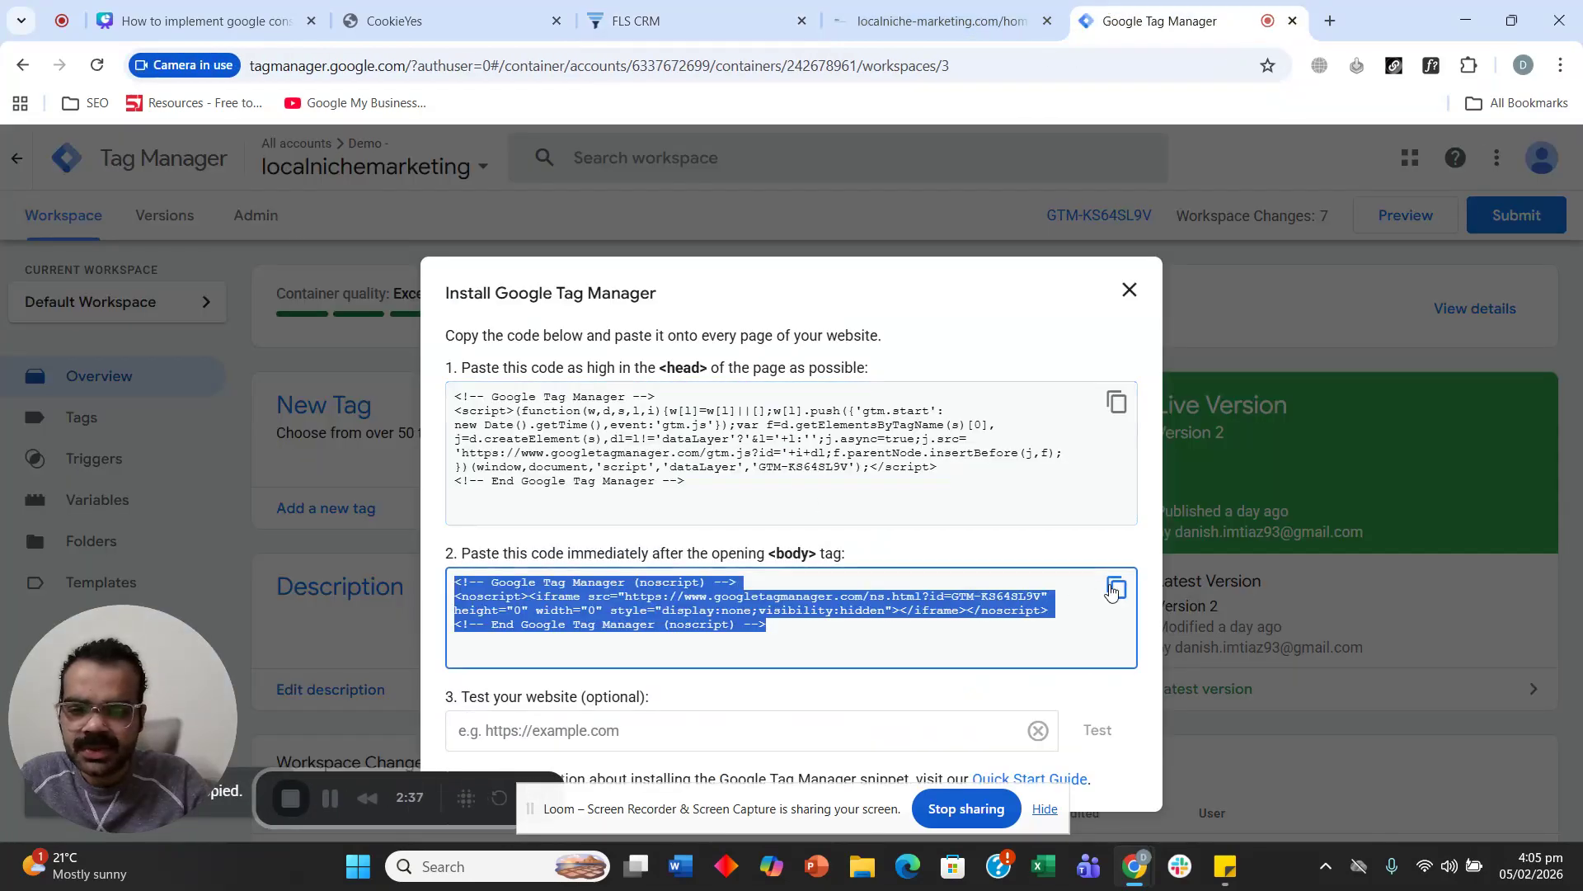
left_click(631, 21)
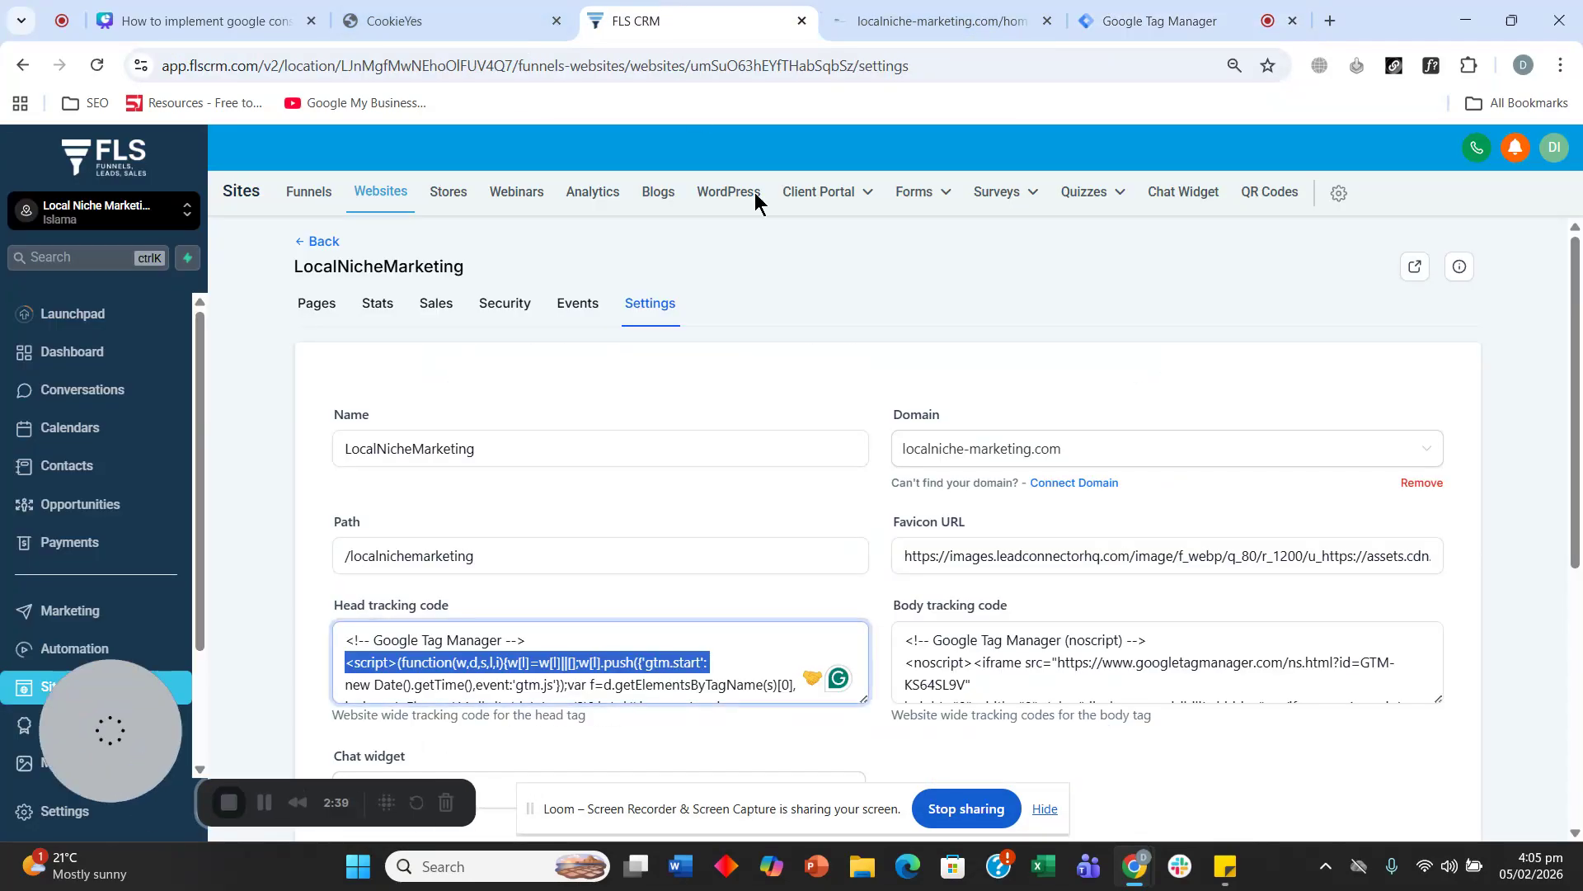
triple_click(1055, 675)
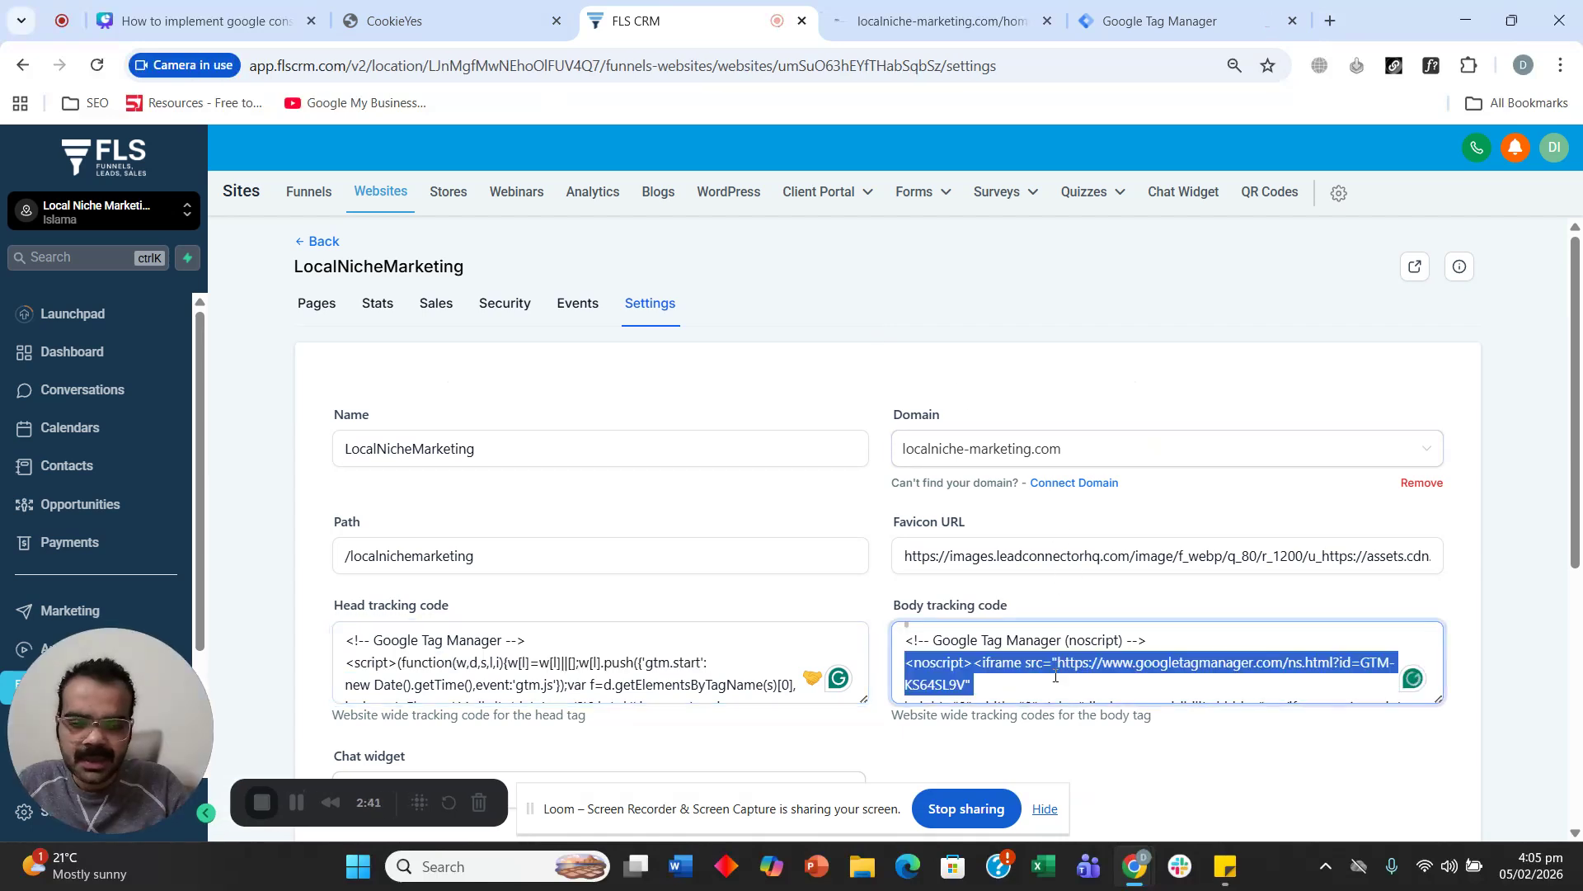
Save the LocalNicheMarketing website settings with the head and body tracking codes.
left_click(960, 388)
scroll(954, 388, "down", 6)
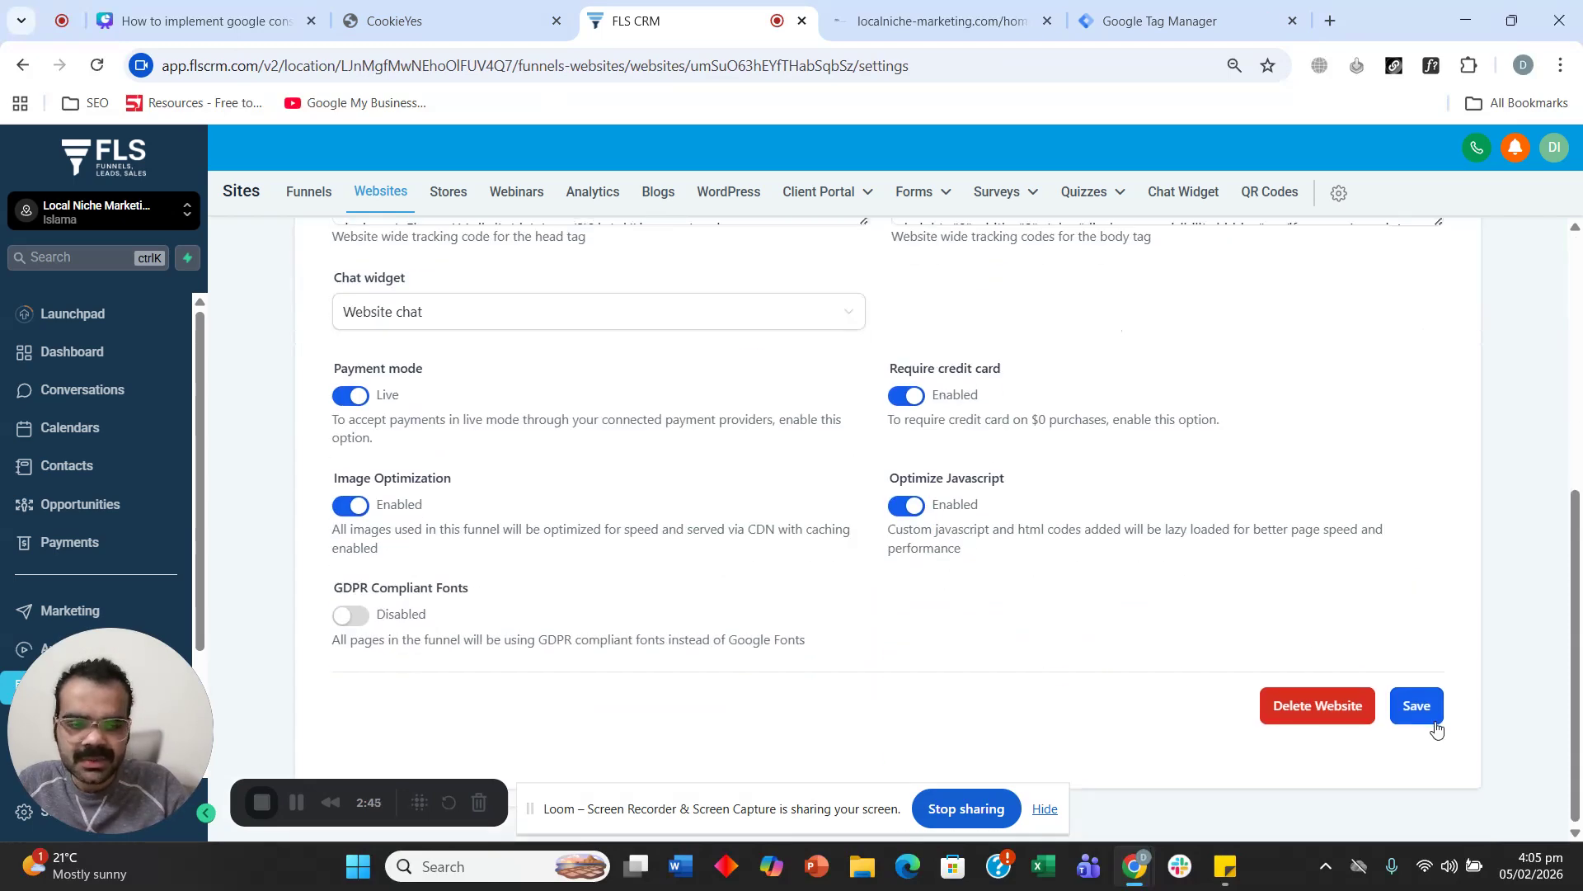
left_click(1401, 705)
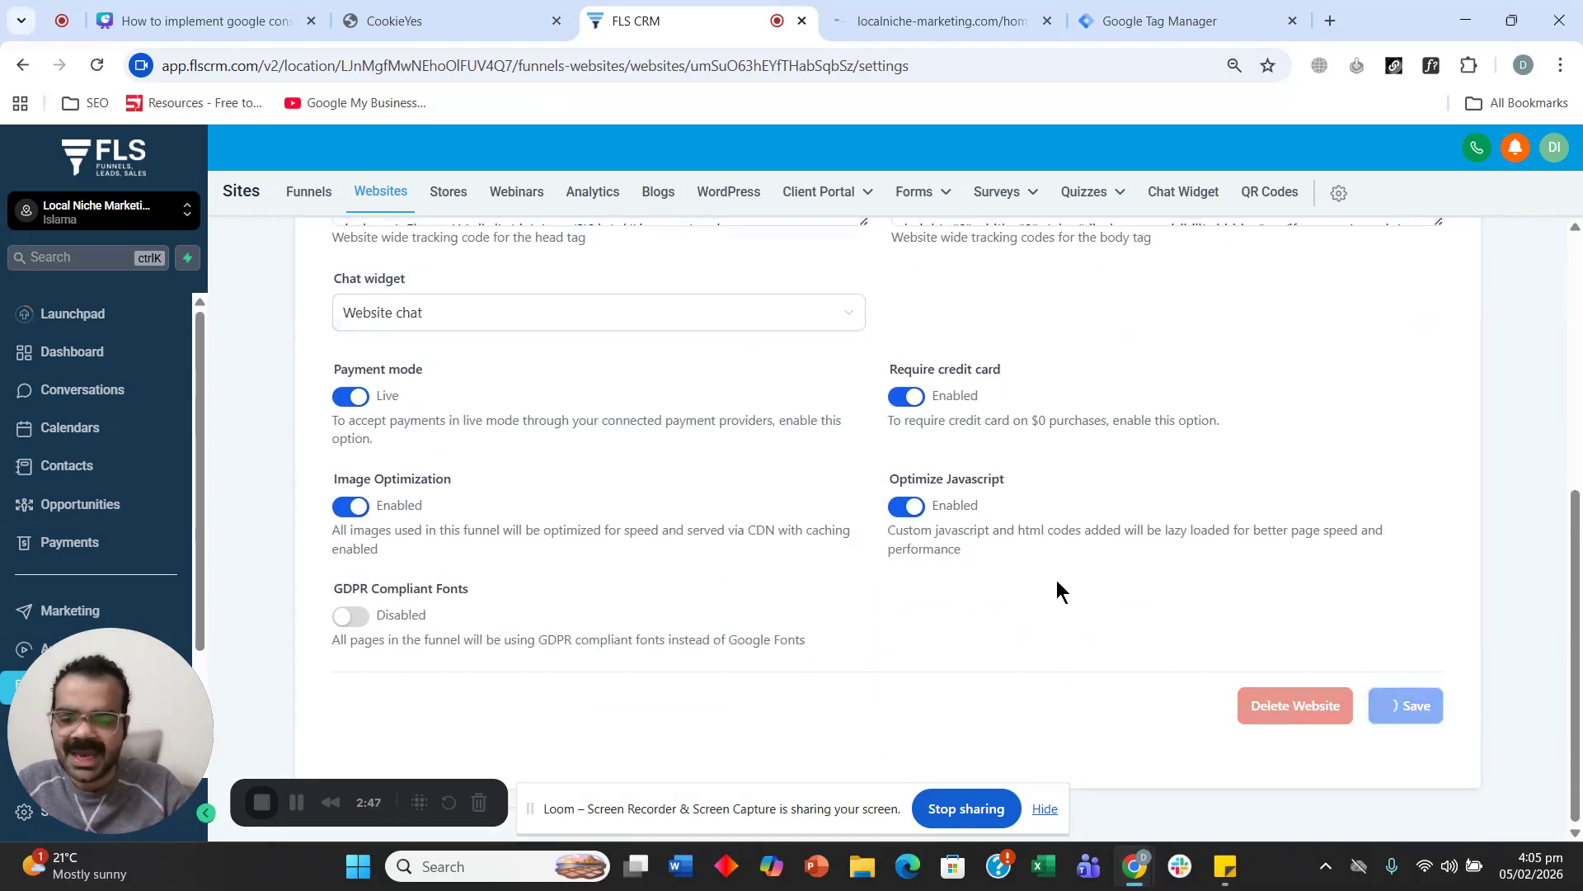
Return to Google Tag Manager, close the installation instructions and open the container's list of tags.
left_click(954, 17)
left_click(1121, 18)
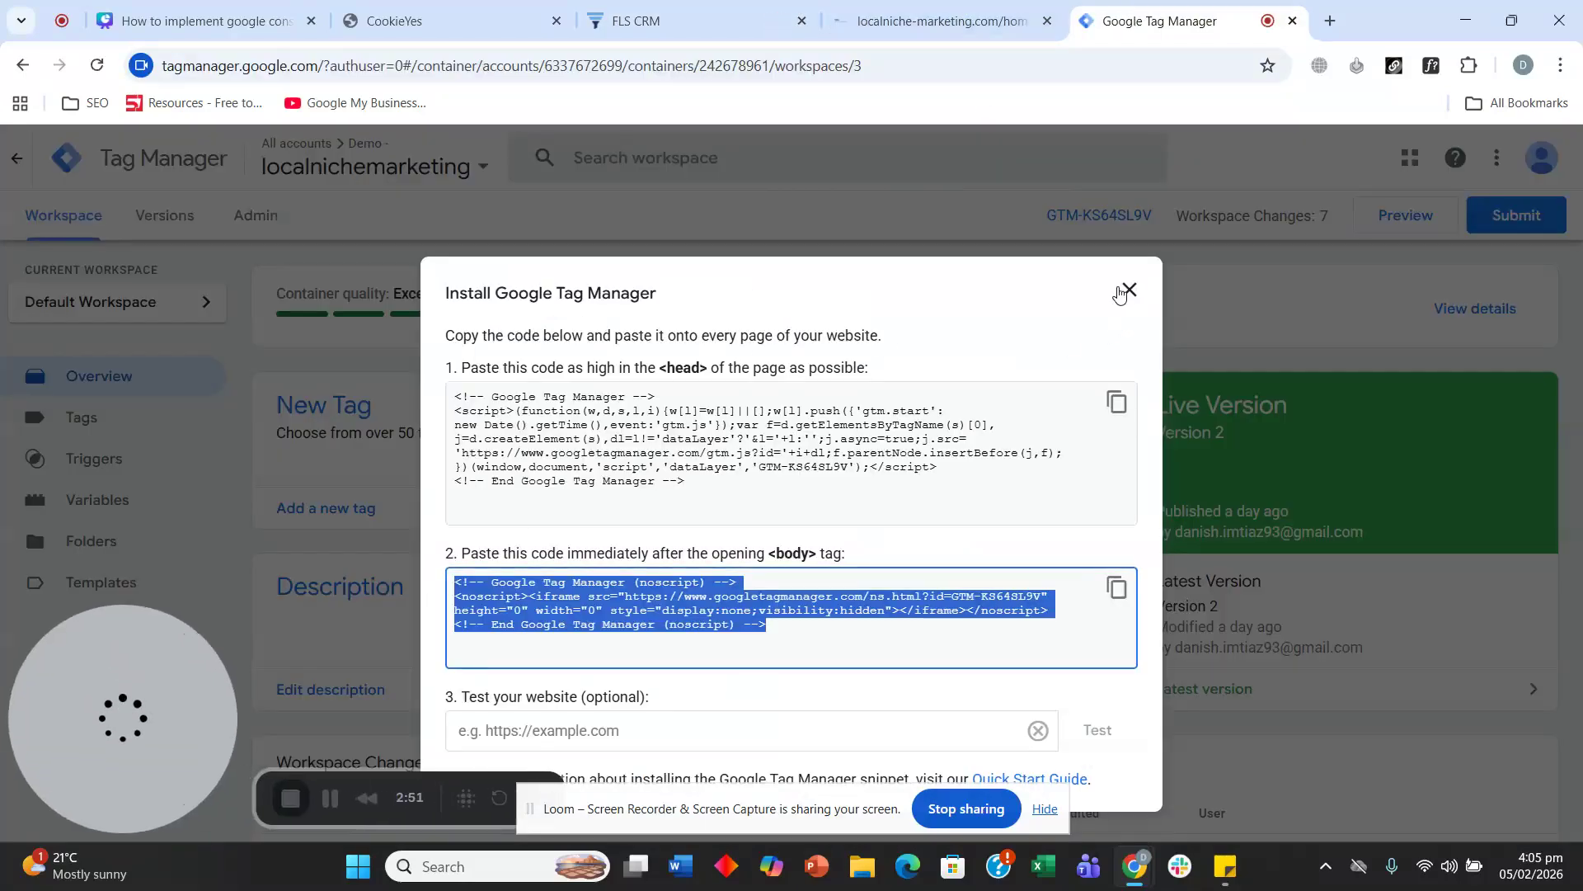
left_click(1129, 290)
left_click(83, 417)
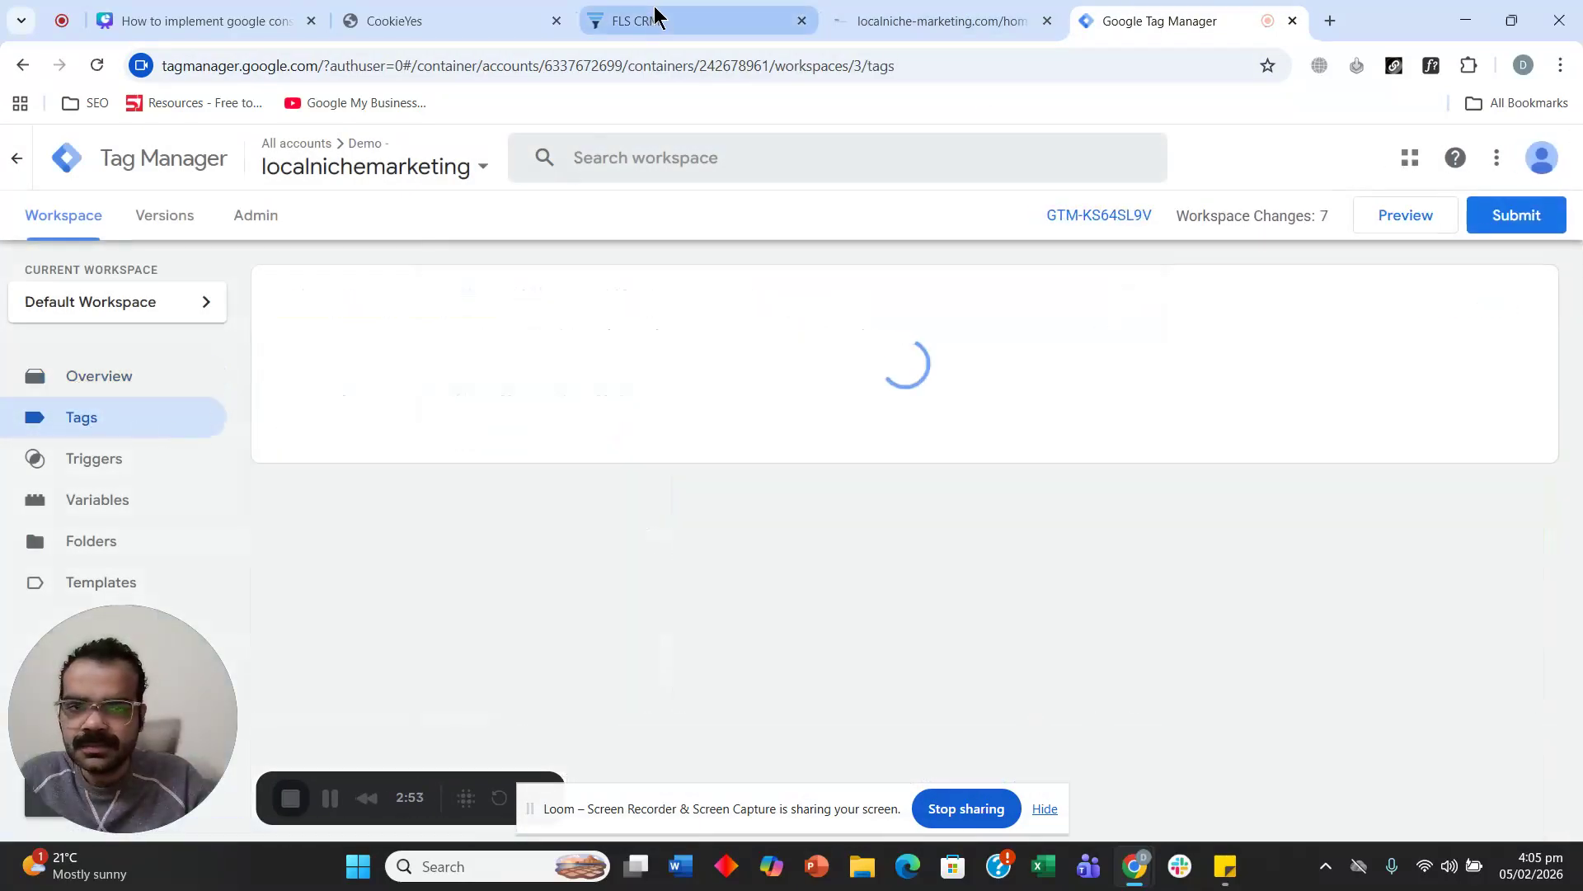
Review the Canva slide's implementation points on setting up Google Tag Manager and signing up for a Google Certified CMP.
left_click(178, 20)
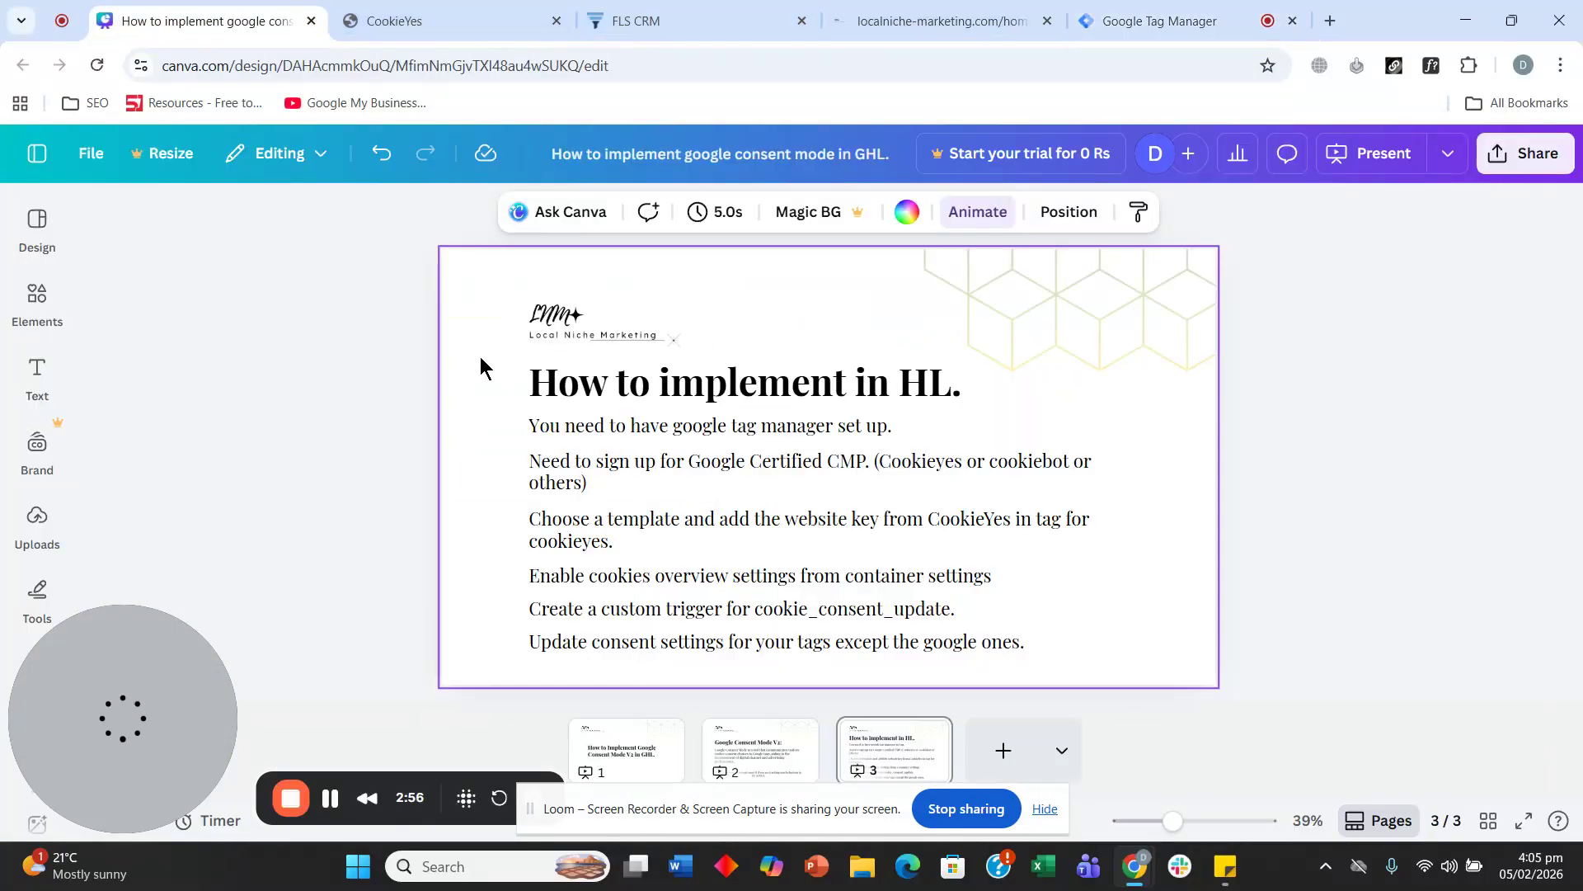
left_click(579, 419)
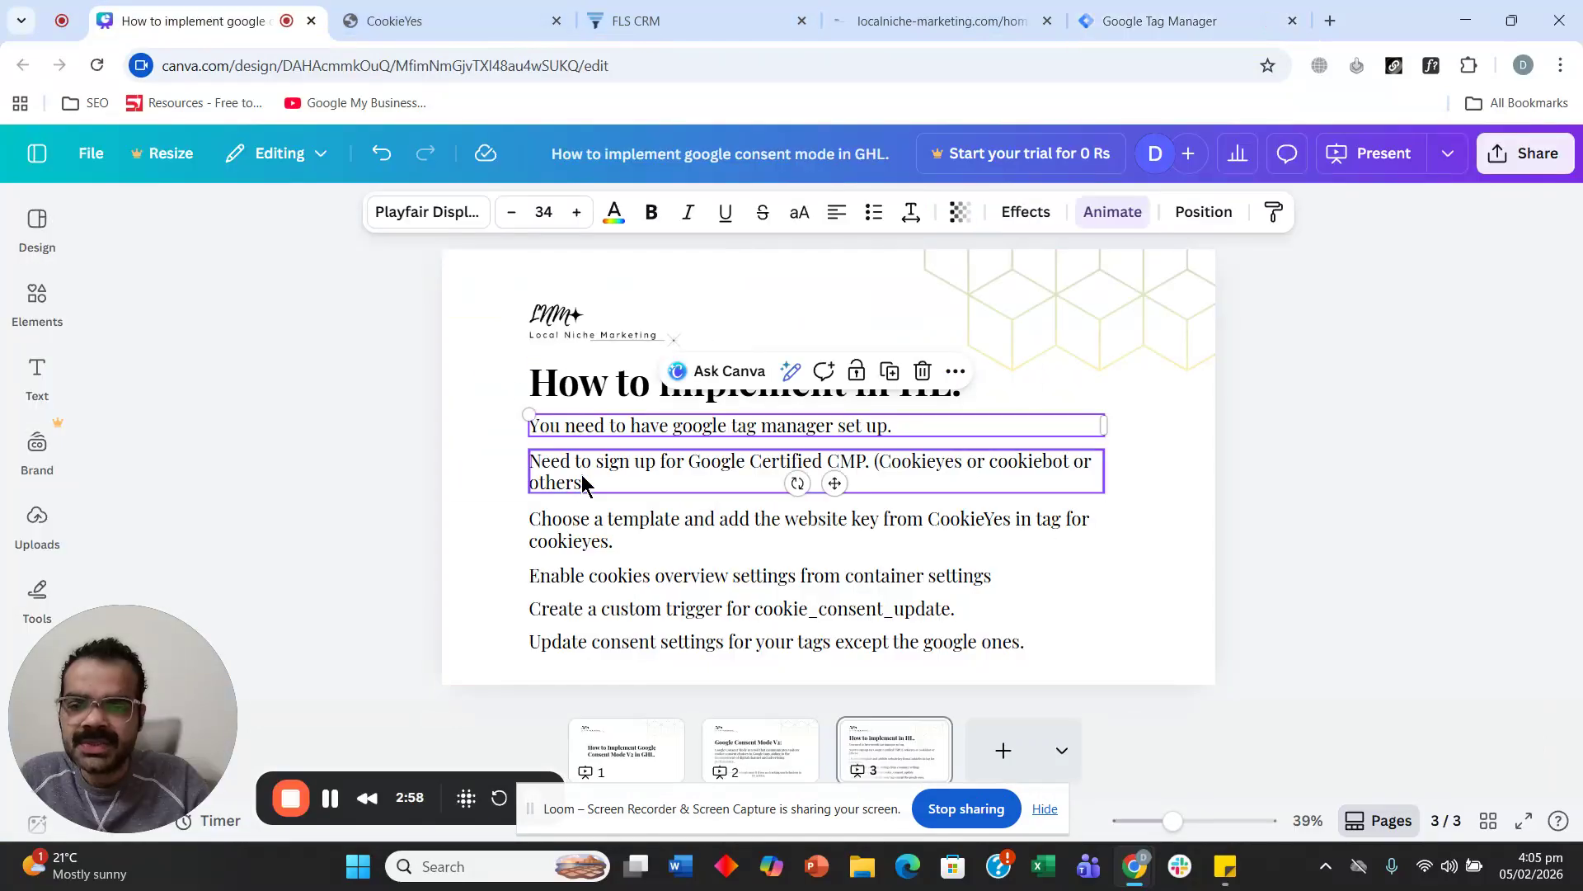
left_click(635, 480)
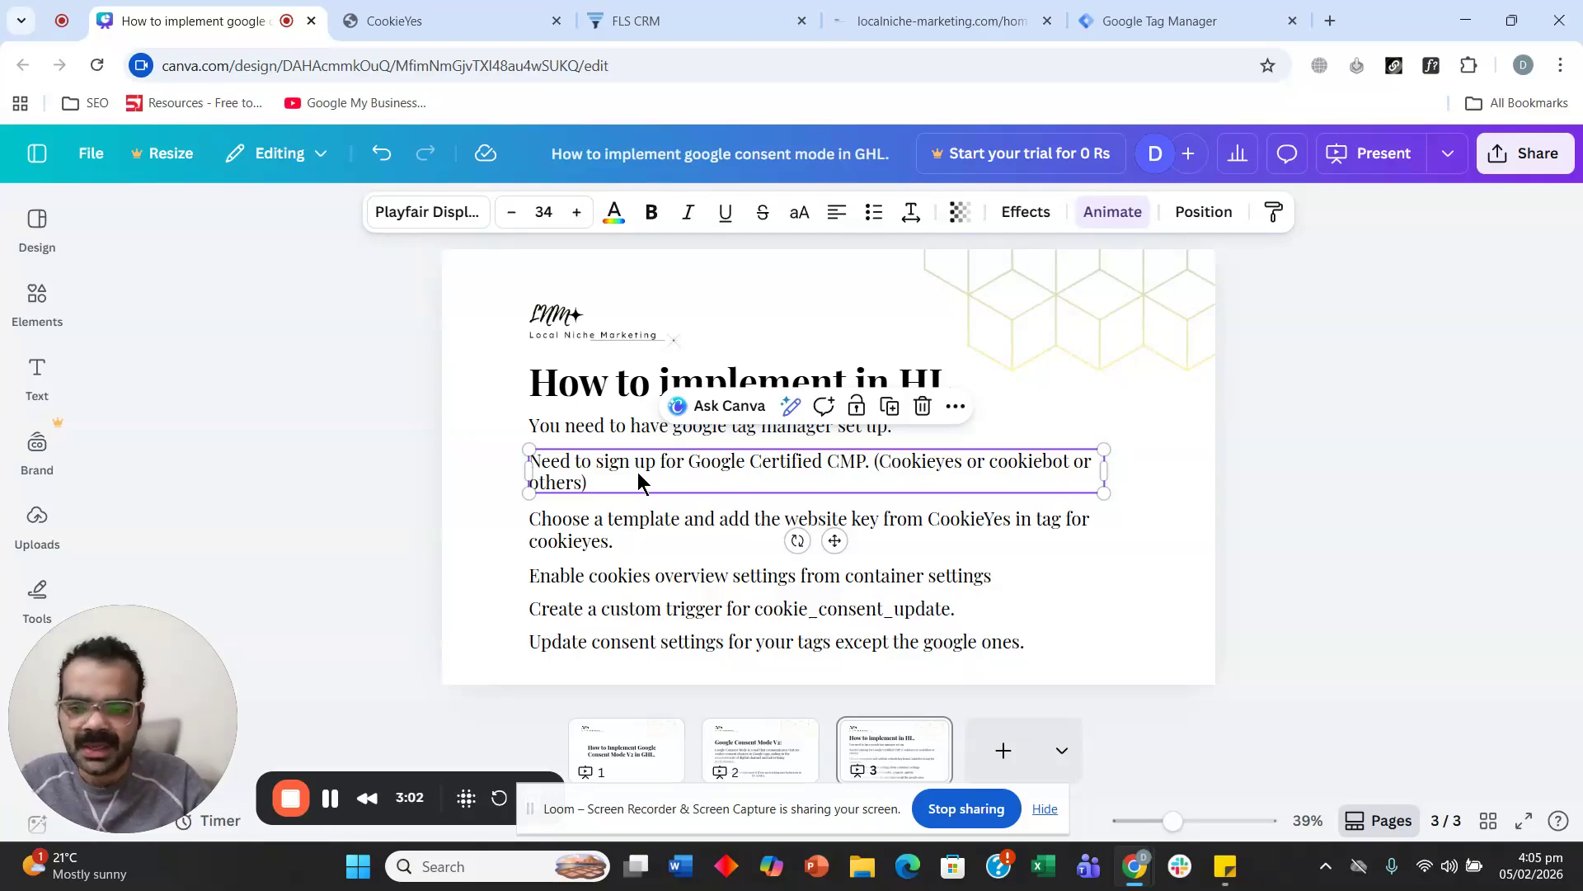
left_click(404, 20)
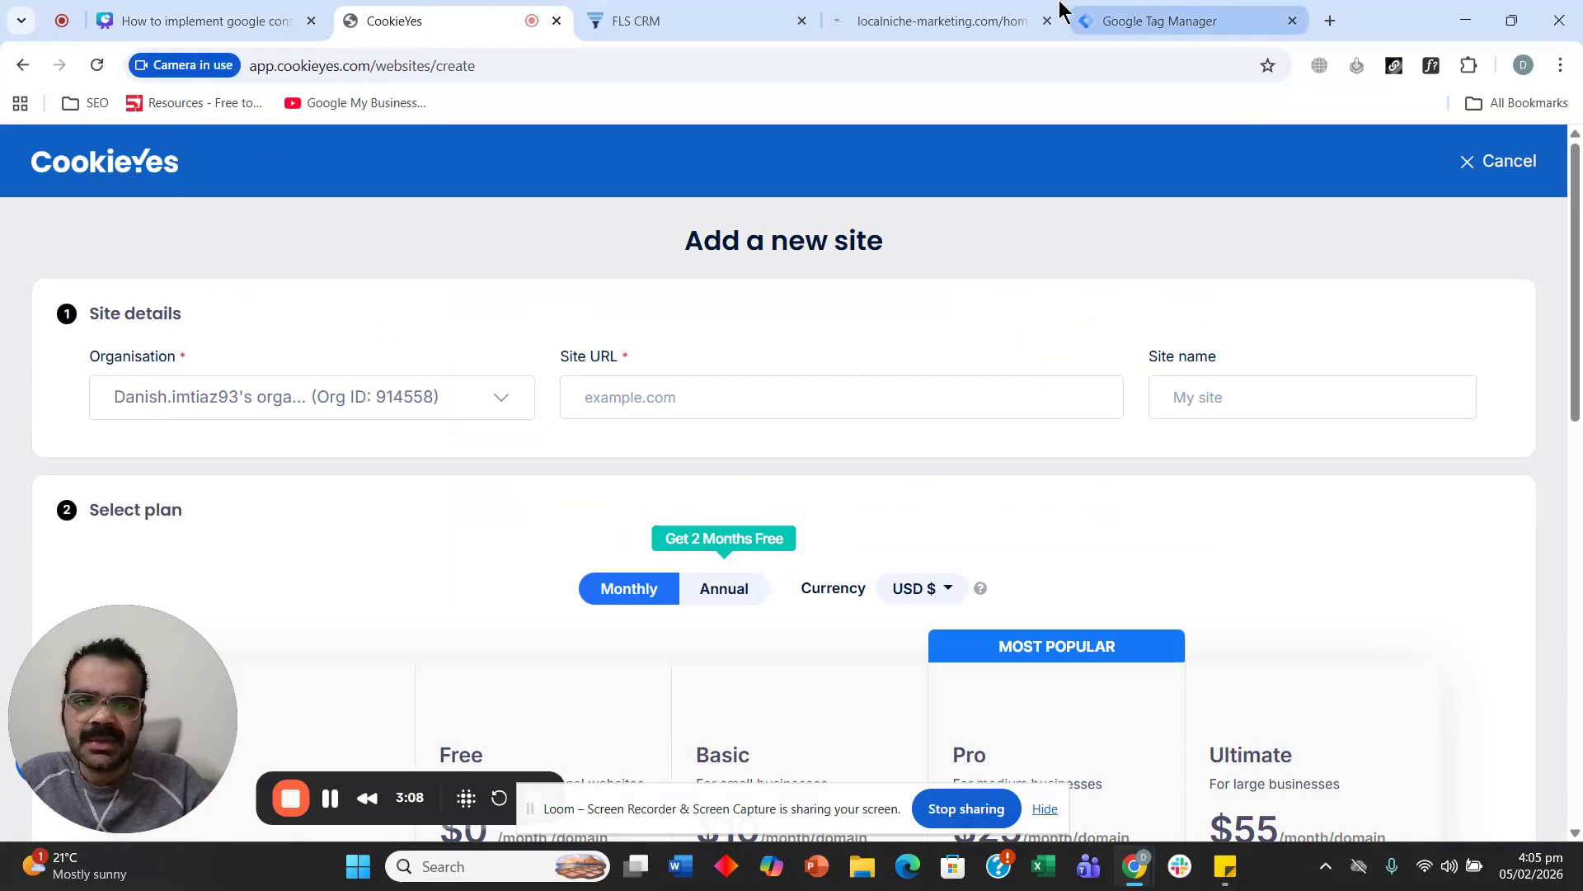
left_click(940, 20)
left_click(411, 66)
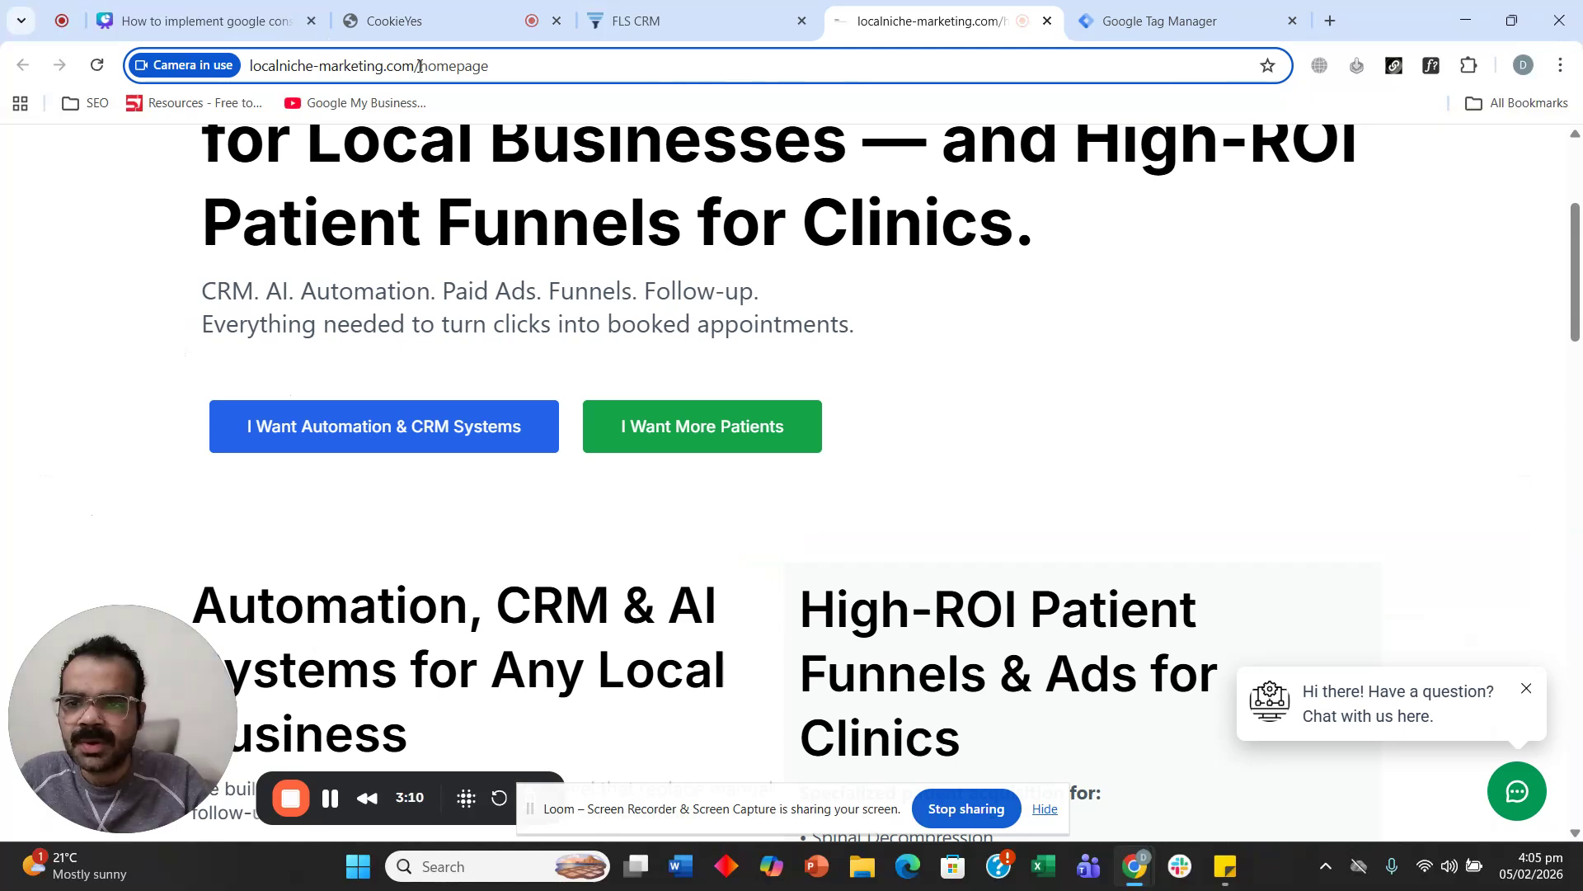
left_click_drag(410, 66, 251, 66)
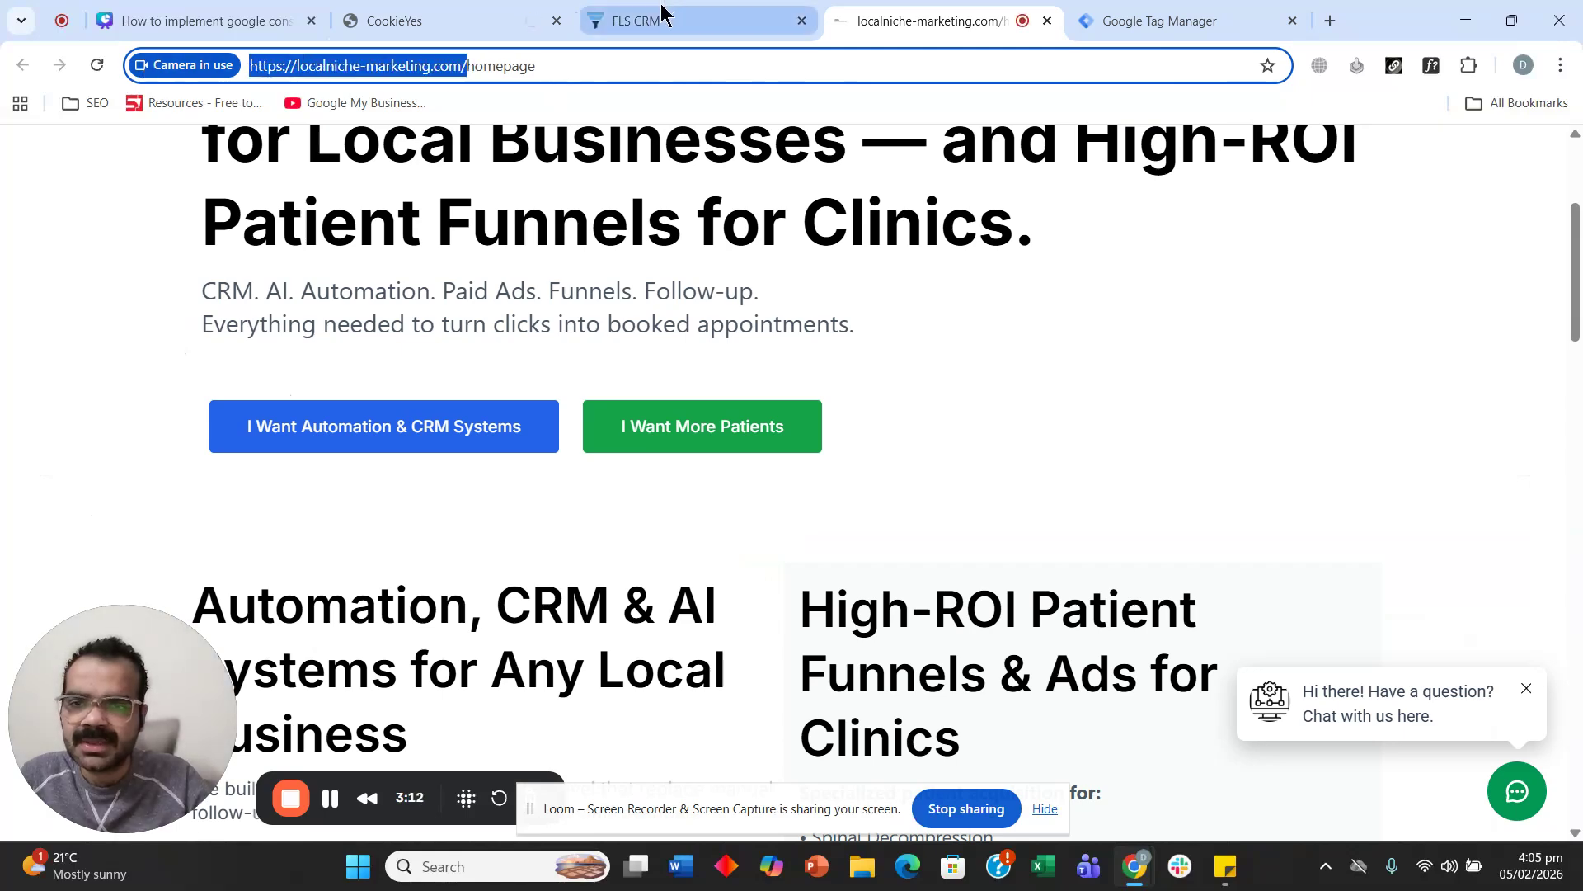
left_click(462, 21)
left_click(630, 379)
key("ctrl+v")
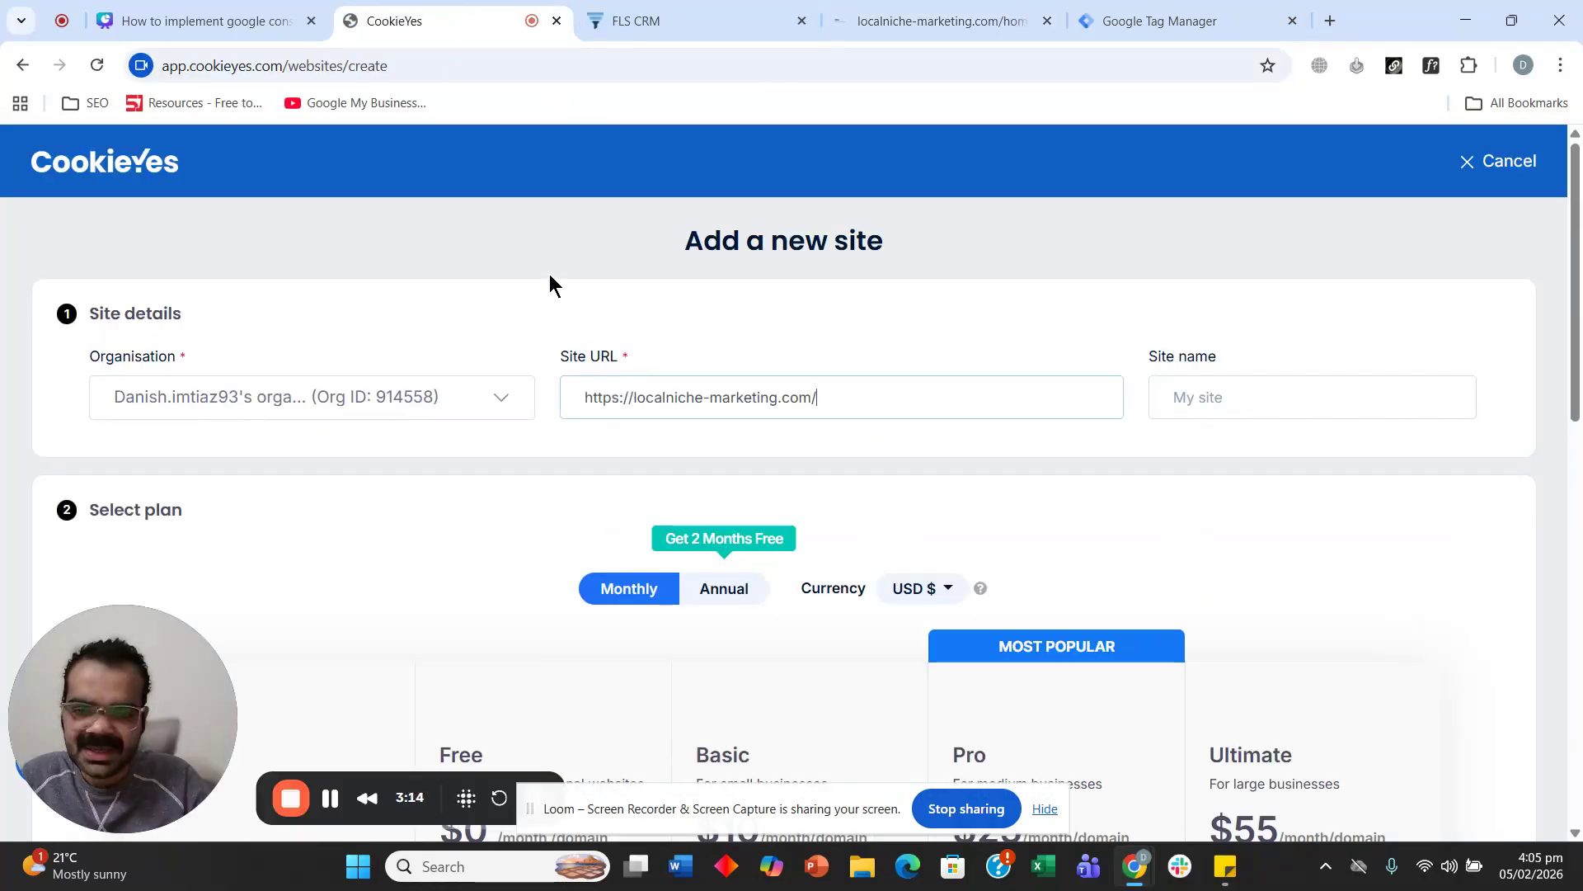
Set the site name to "local niche marketing".
left_click(1218, 389)
type("kloc")
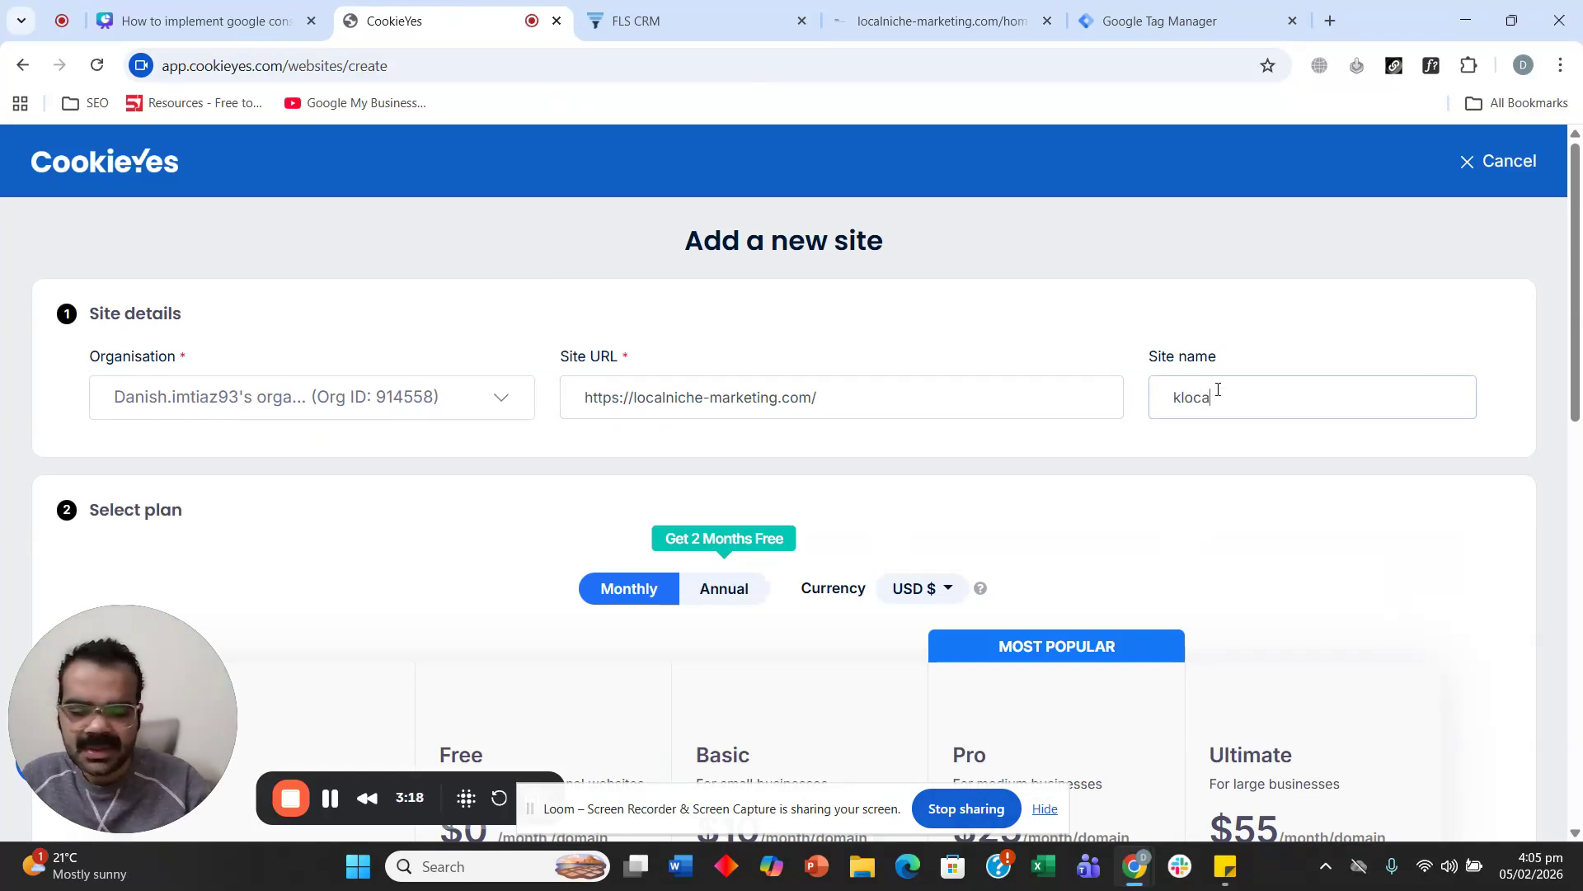
type("a")
key("BackSpace")
key("BackSpace")
key("BackSpace")
key("BackSpace")
key("BackSpace")
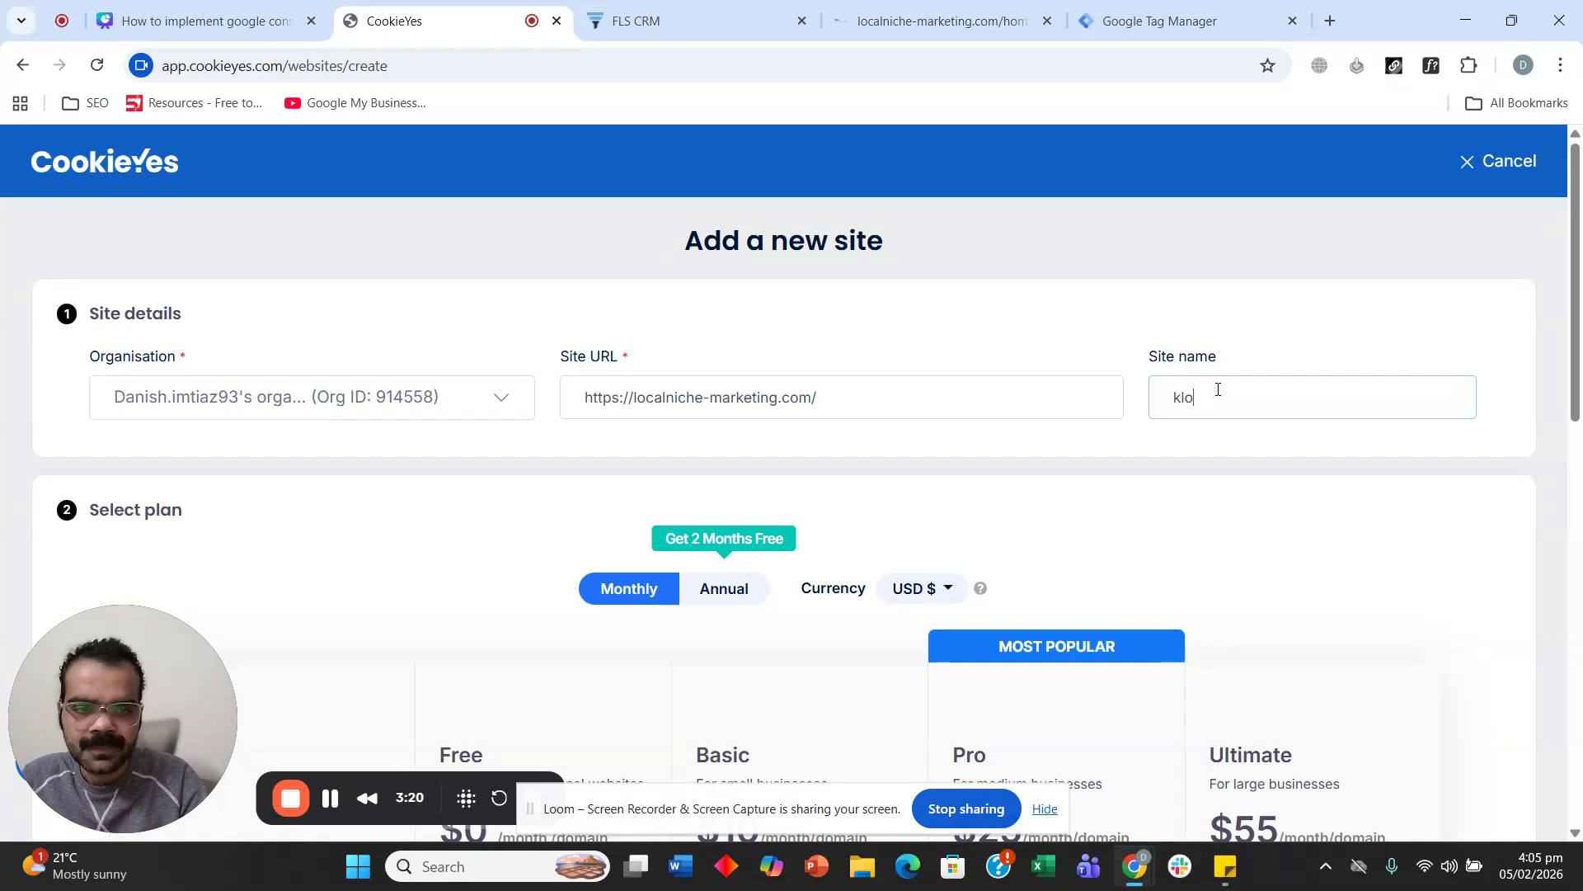
type("local niche marketing")
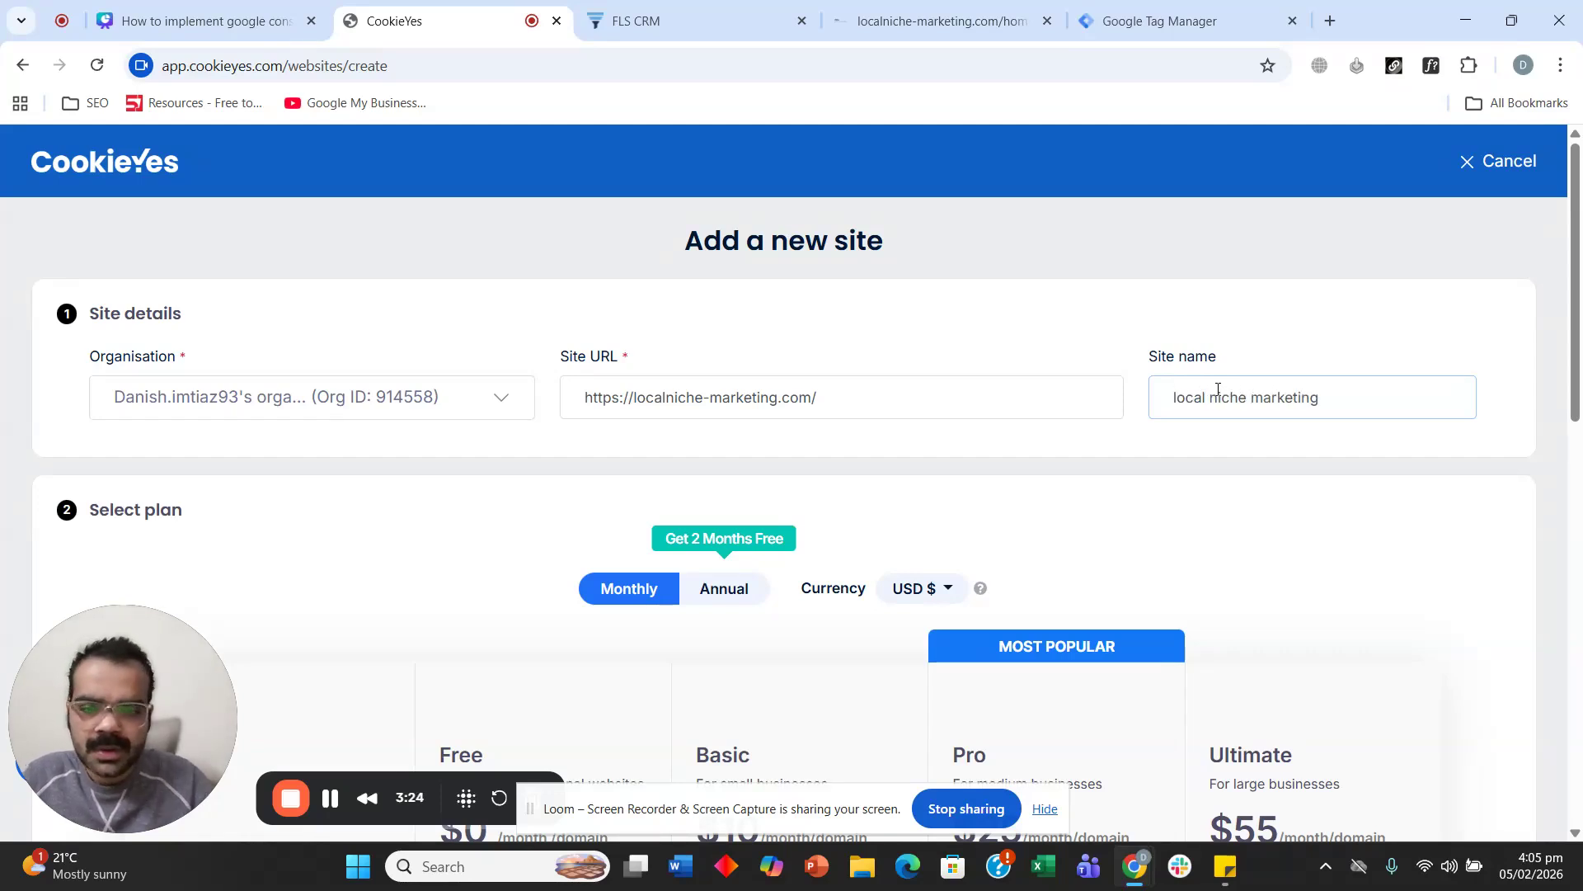
Compare the CookieYes plans and choose the Free monthly plan for the new site.
scroll(1196, 363, "down", 7)
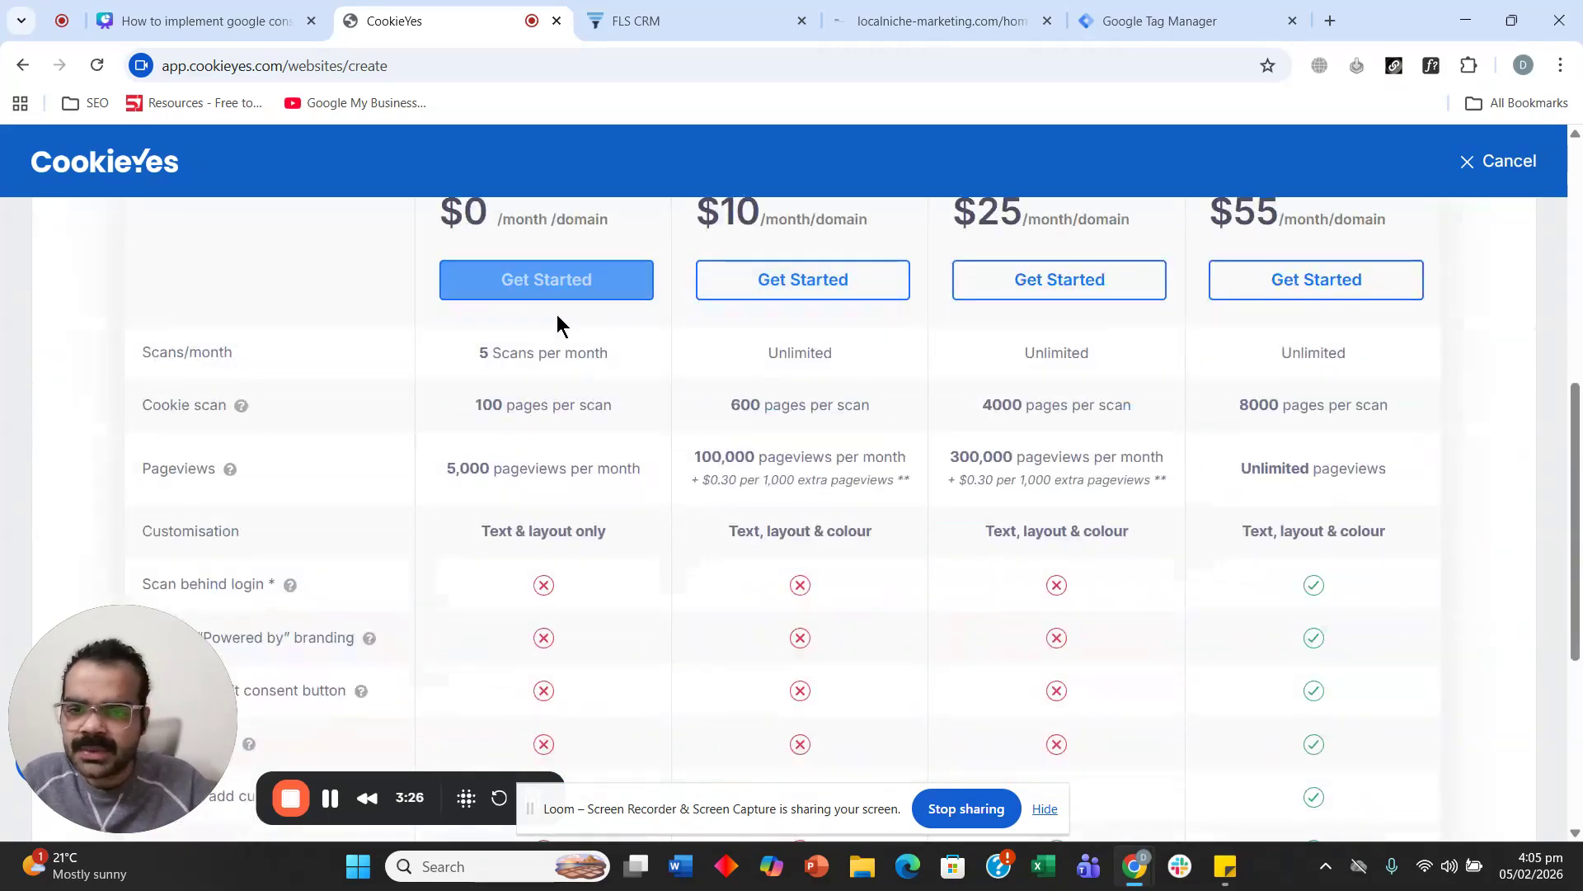
scroll(555, 329, "up", 3)
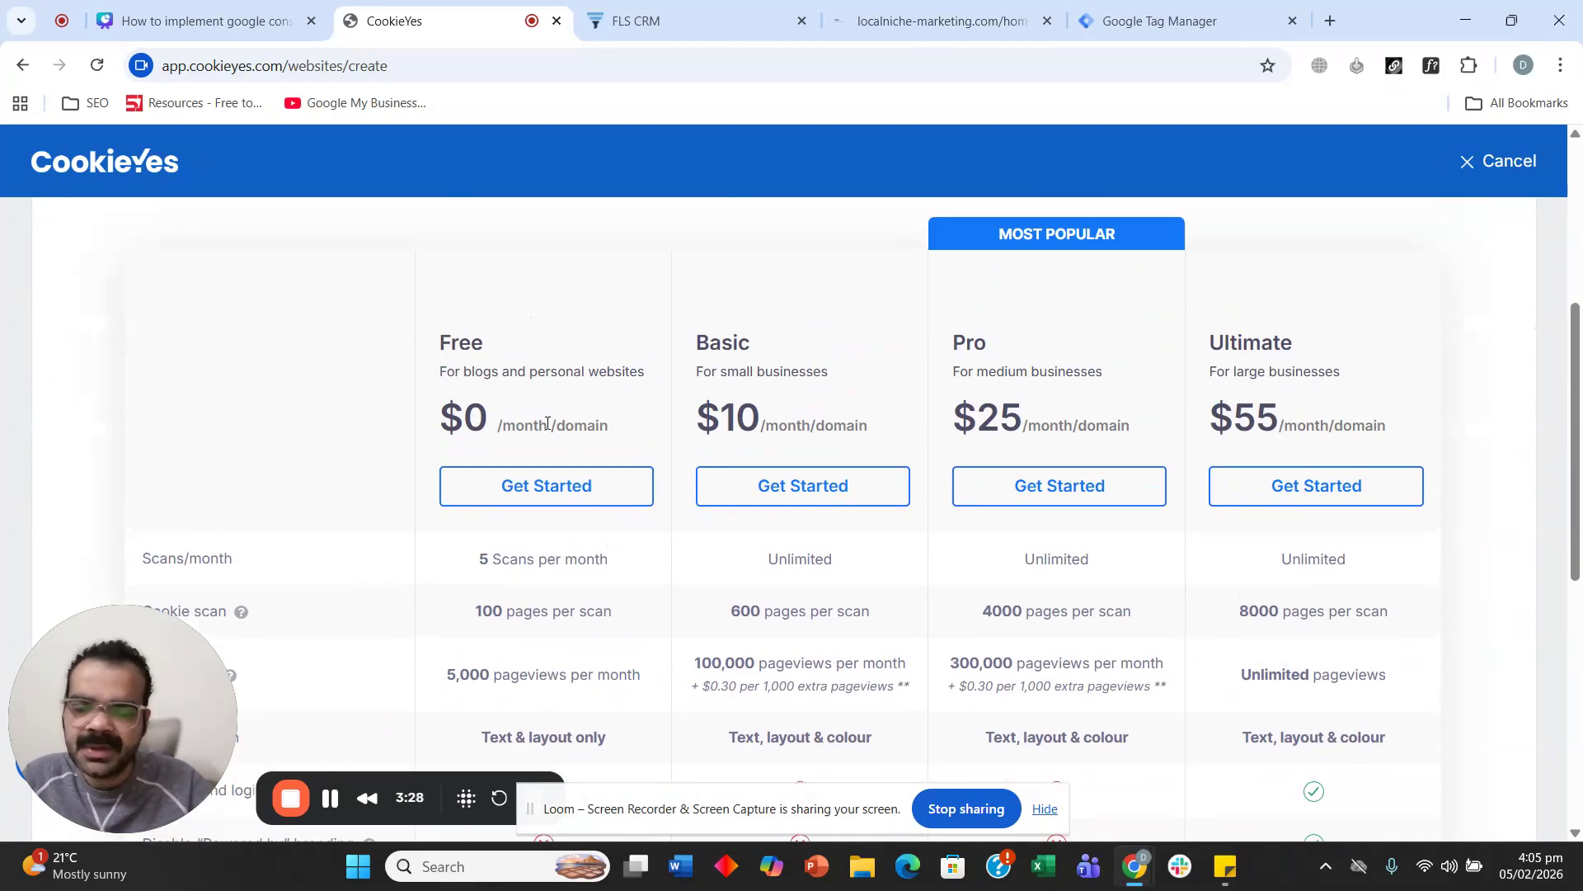
scroll(548, 423, "down", 1)
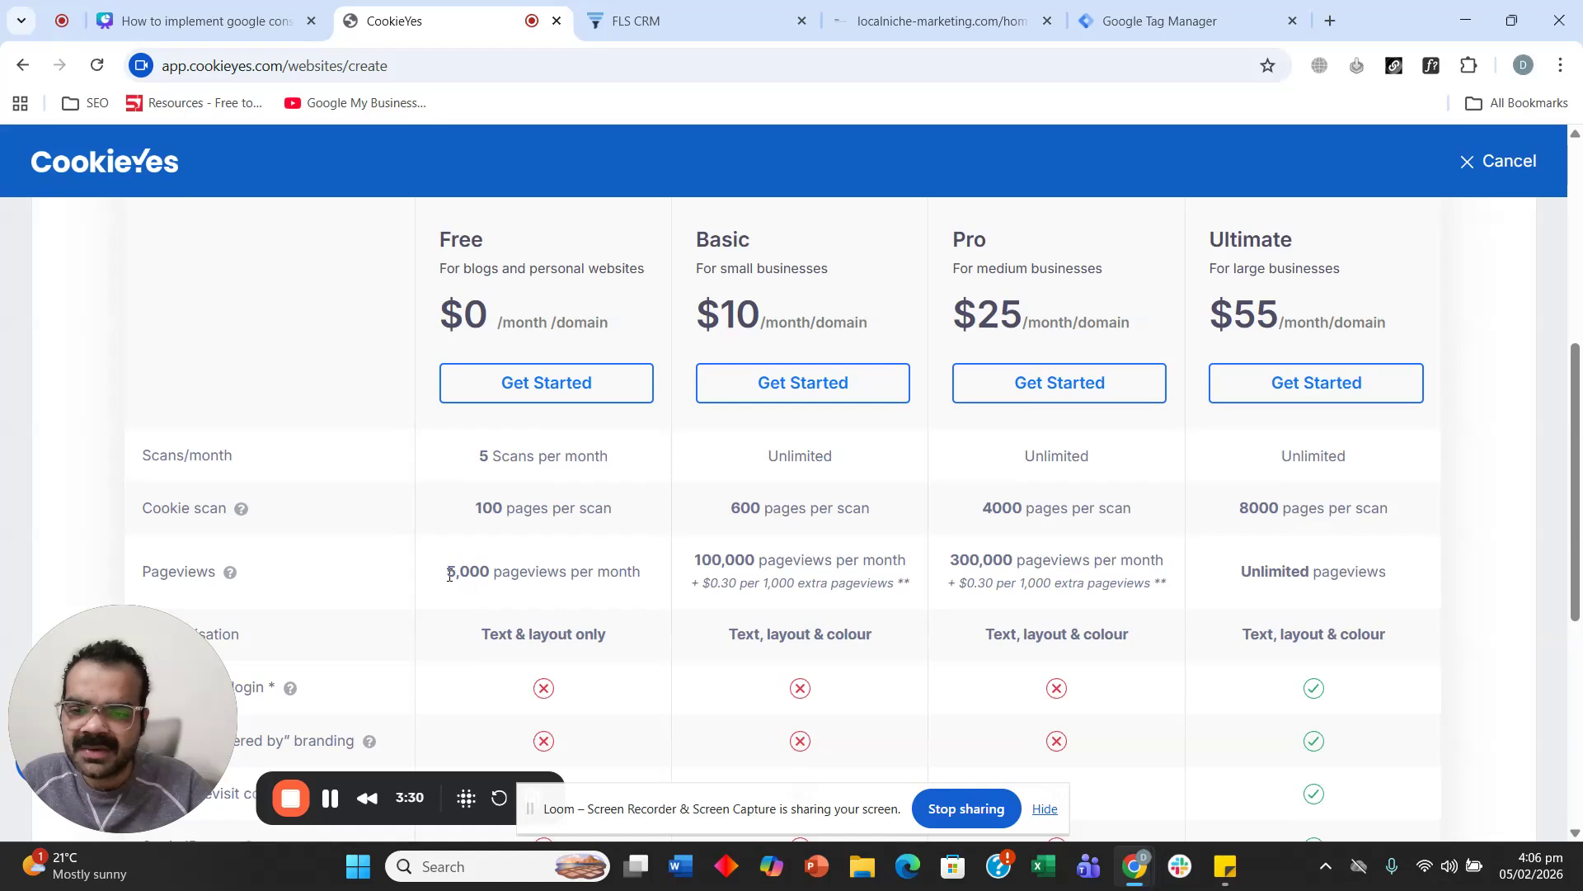
left_click_drag(450, 576, 642, 575)
left_click(562, 383)
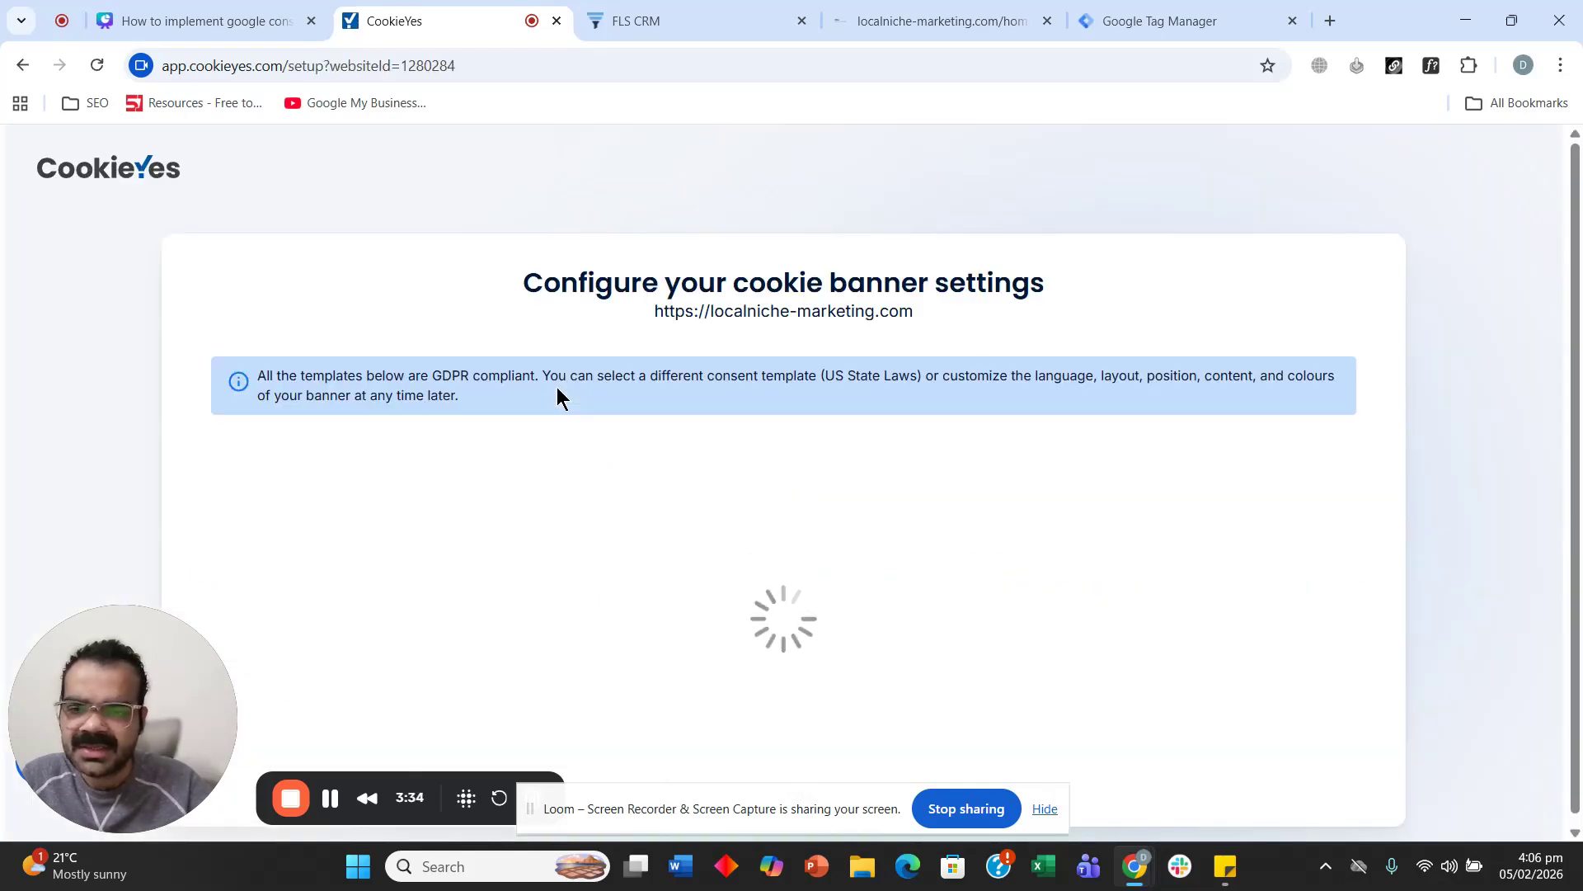
Configure the cookie banner with the Box layout in the Light colour and choose to install it with Google Tag Manager.
scroll(482, 315, "down", 1)
scroll(481, 312, "down", 1)
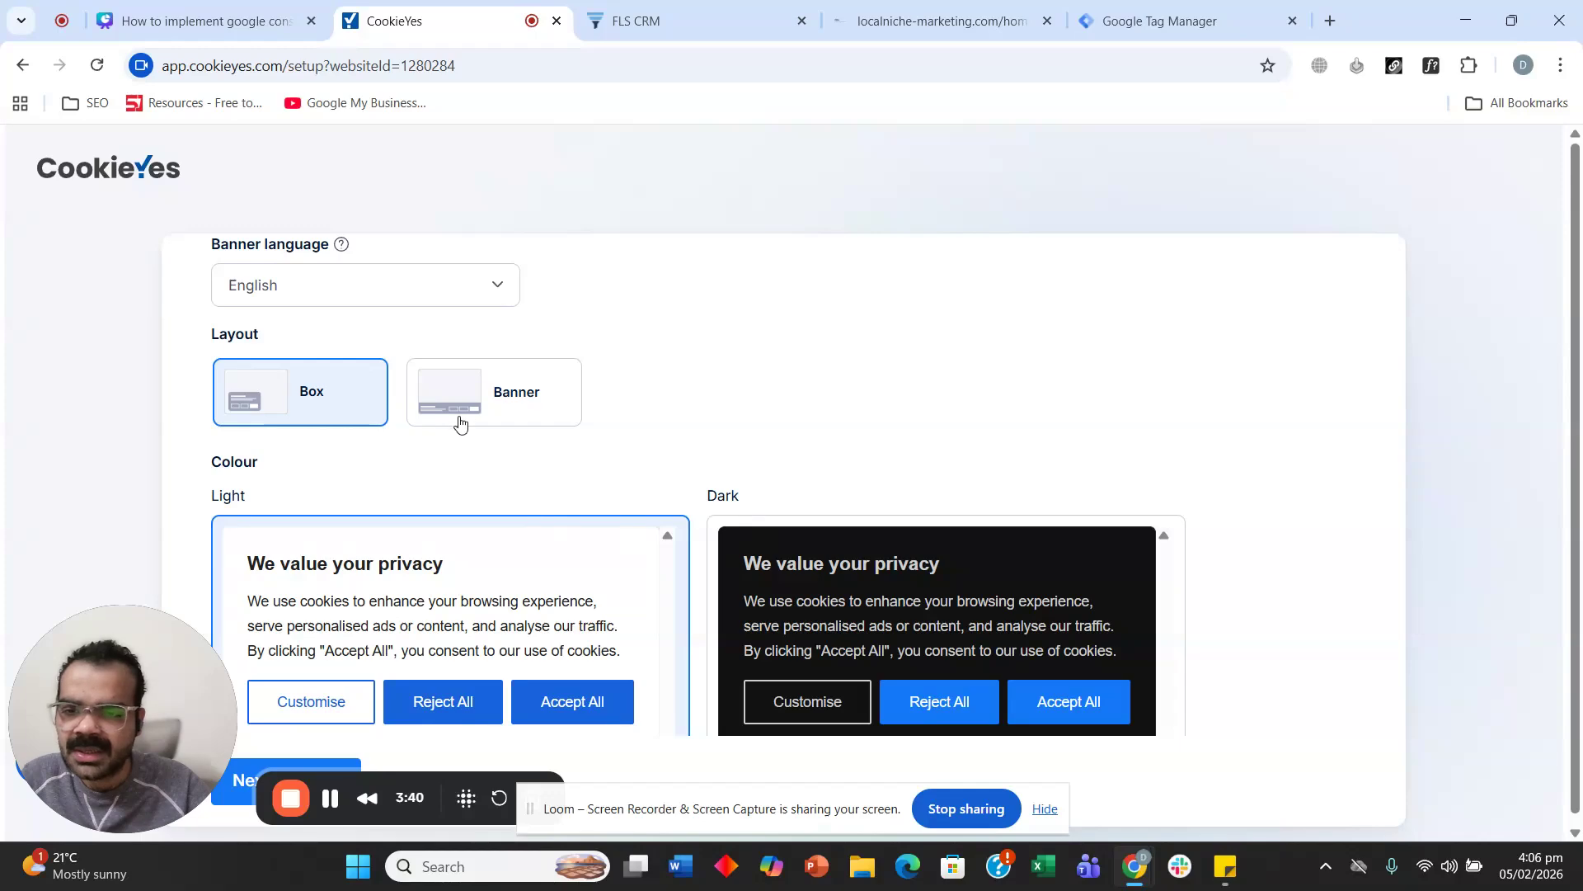
left_click(524, 420)
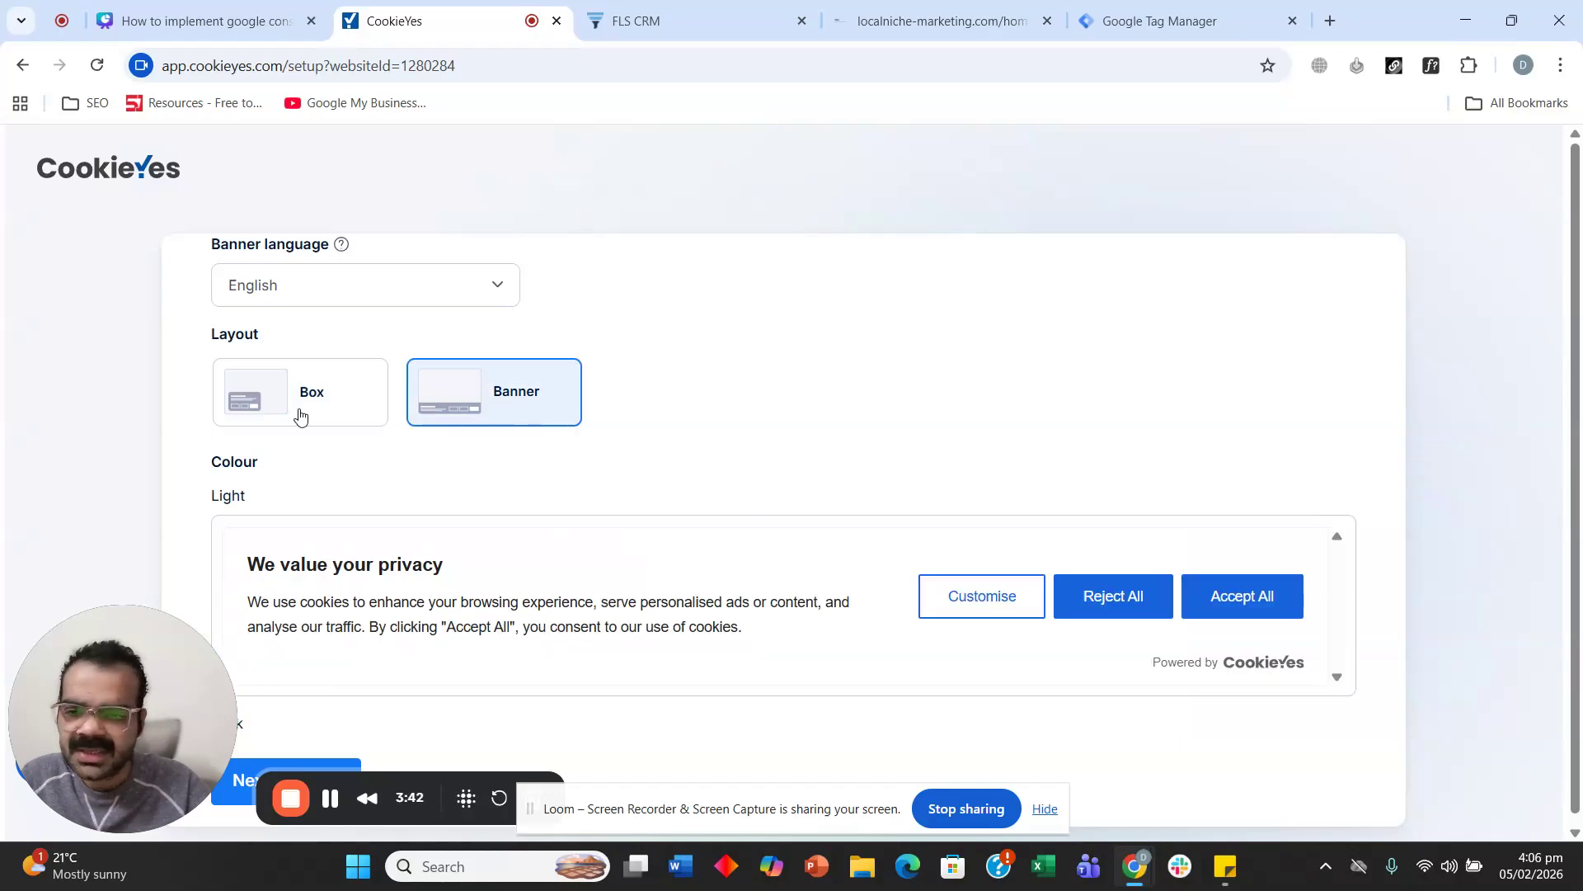
left_click(301, 408)
scroll(394, 380, "down", 2)
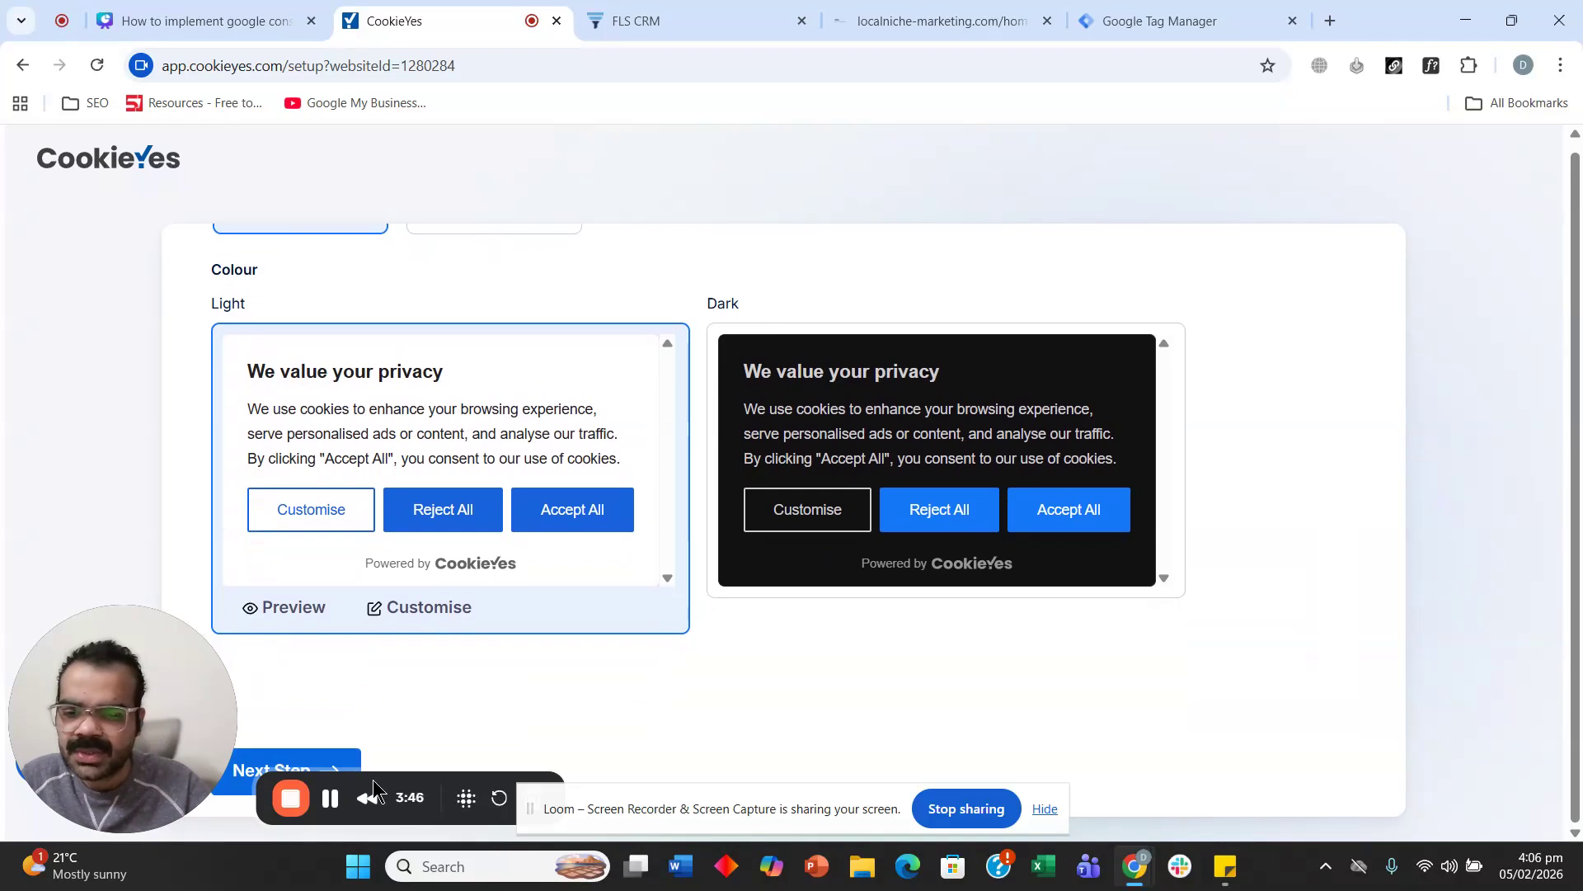
left_click(316, 771)
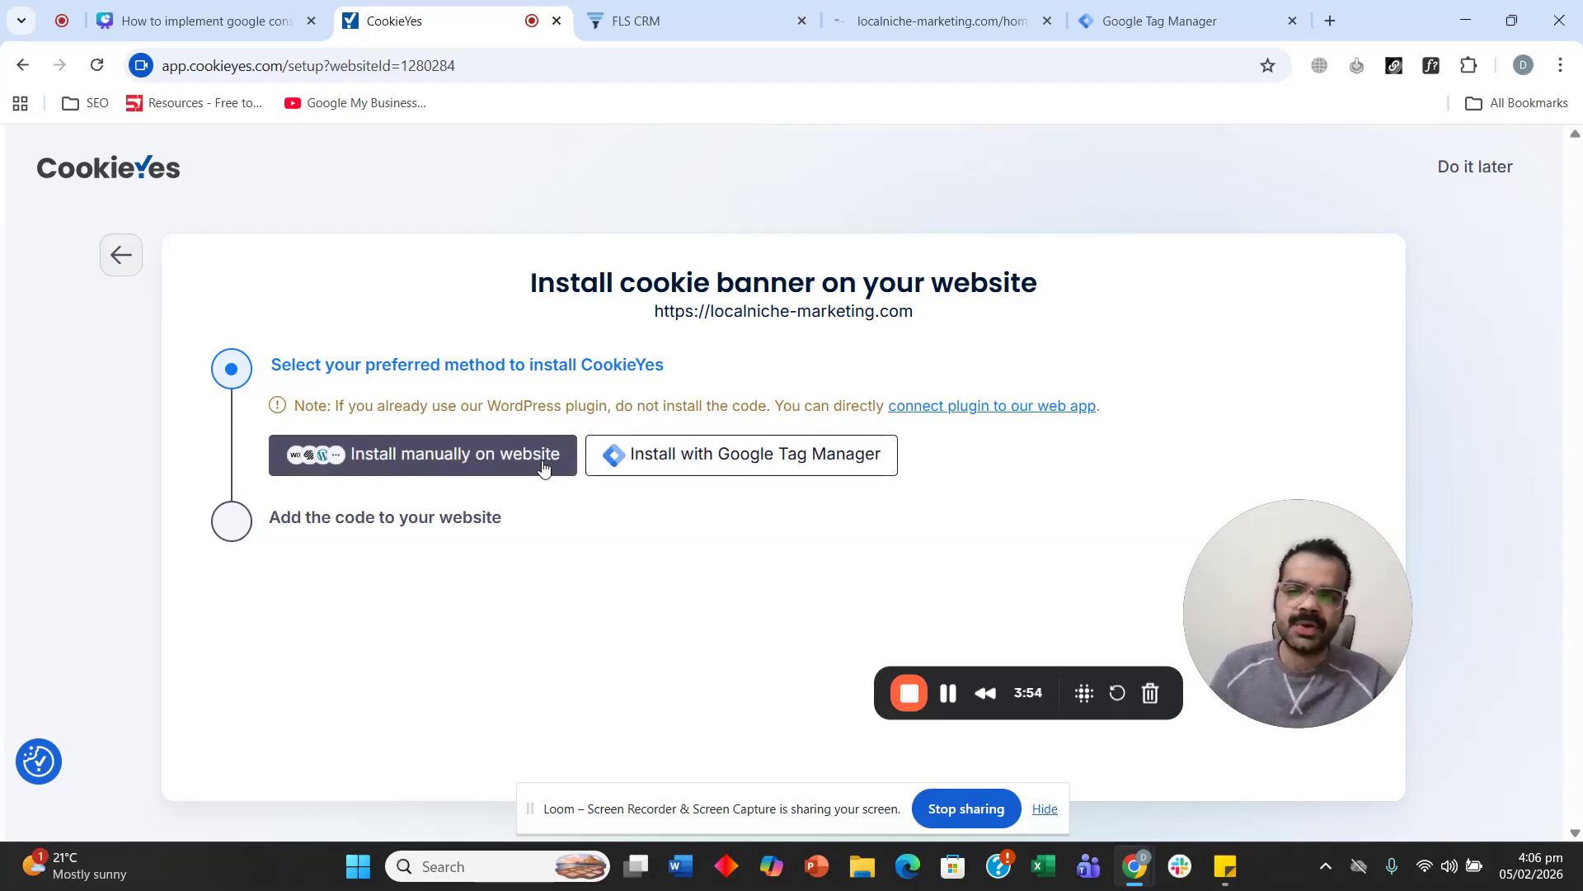
left_click(748, 467)
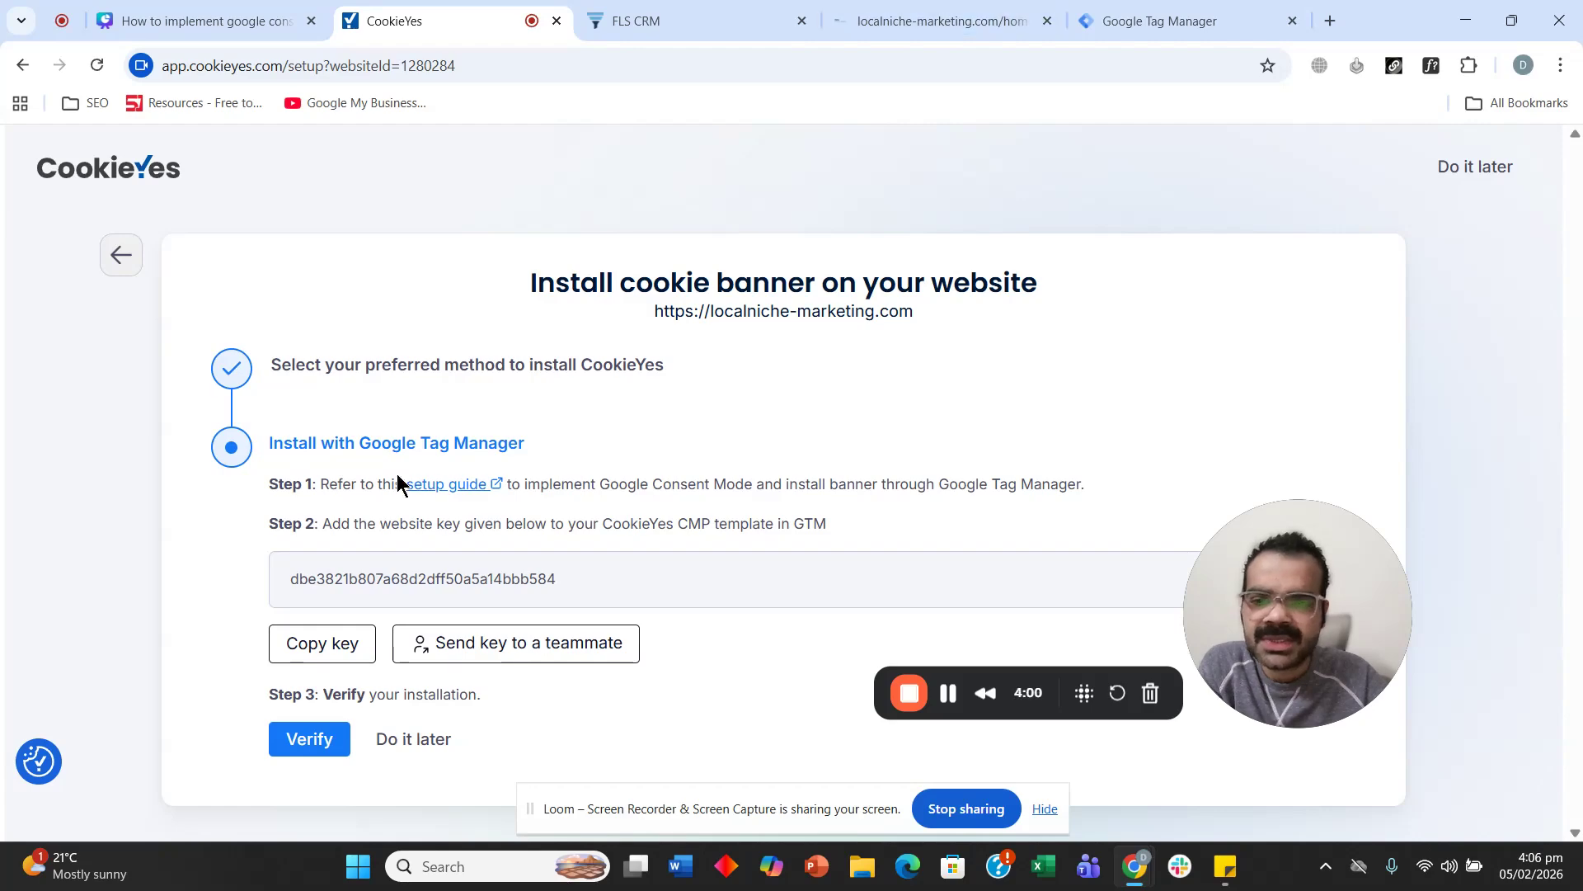
Switch to Google Tag Manager and delete the existing CookieYes CMP tag template from the container.
left_click(1129, 25)
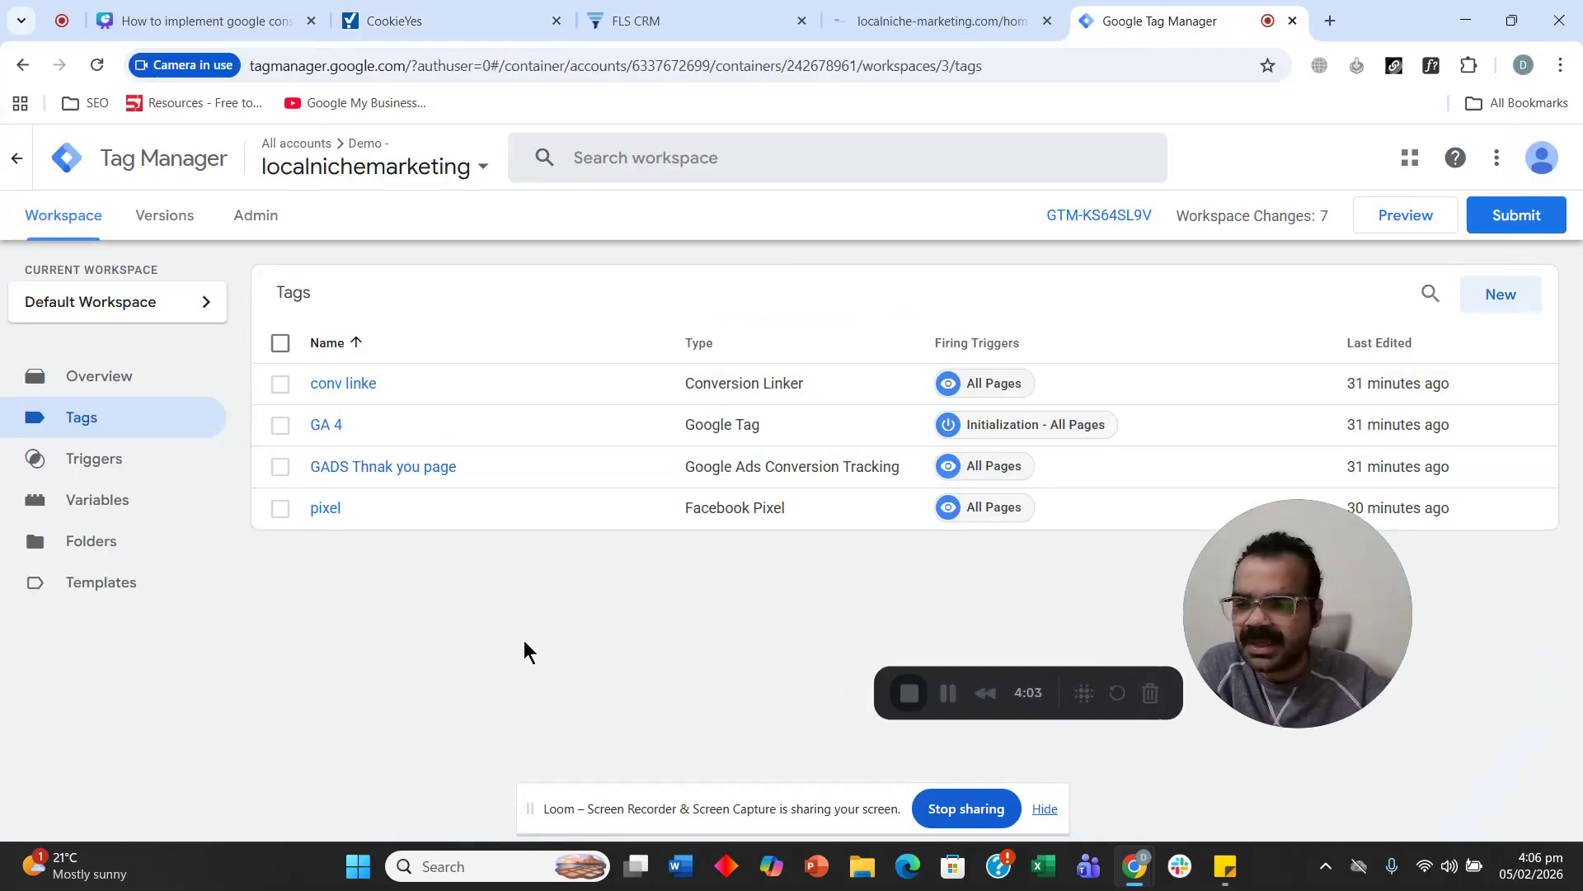
left_click(150, 589)
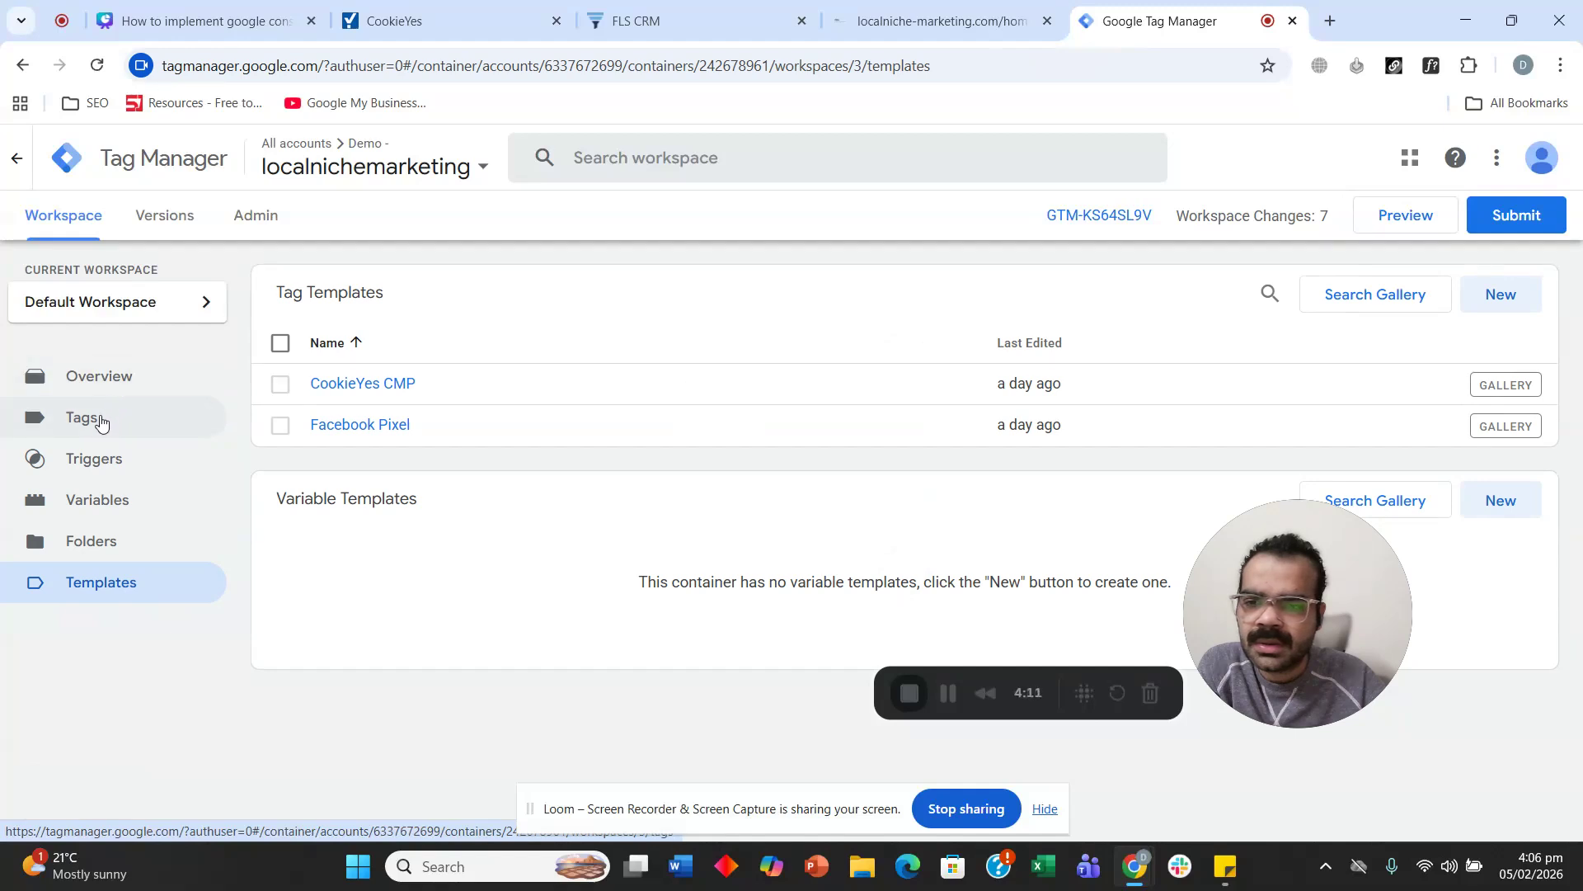
left_click(281, 384)
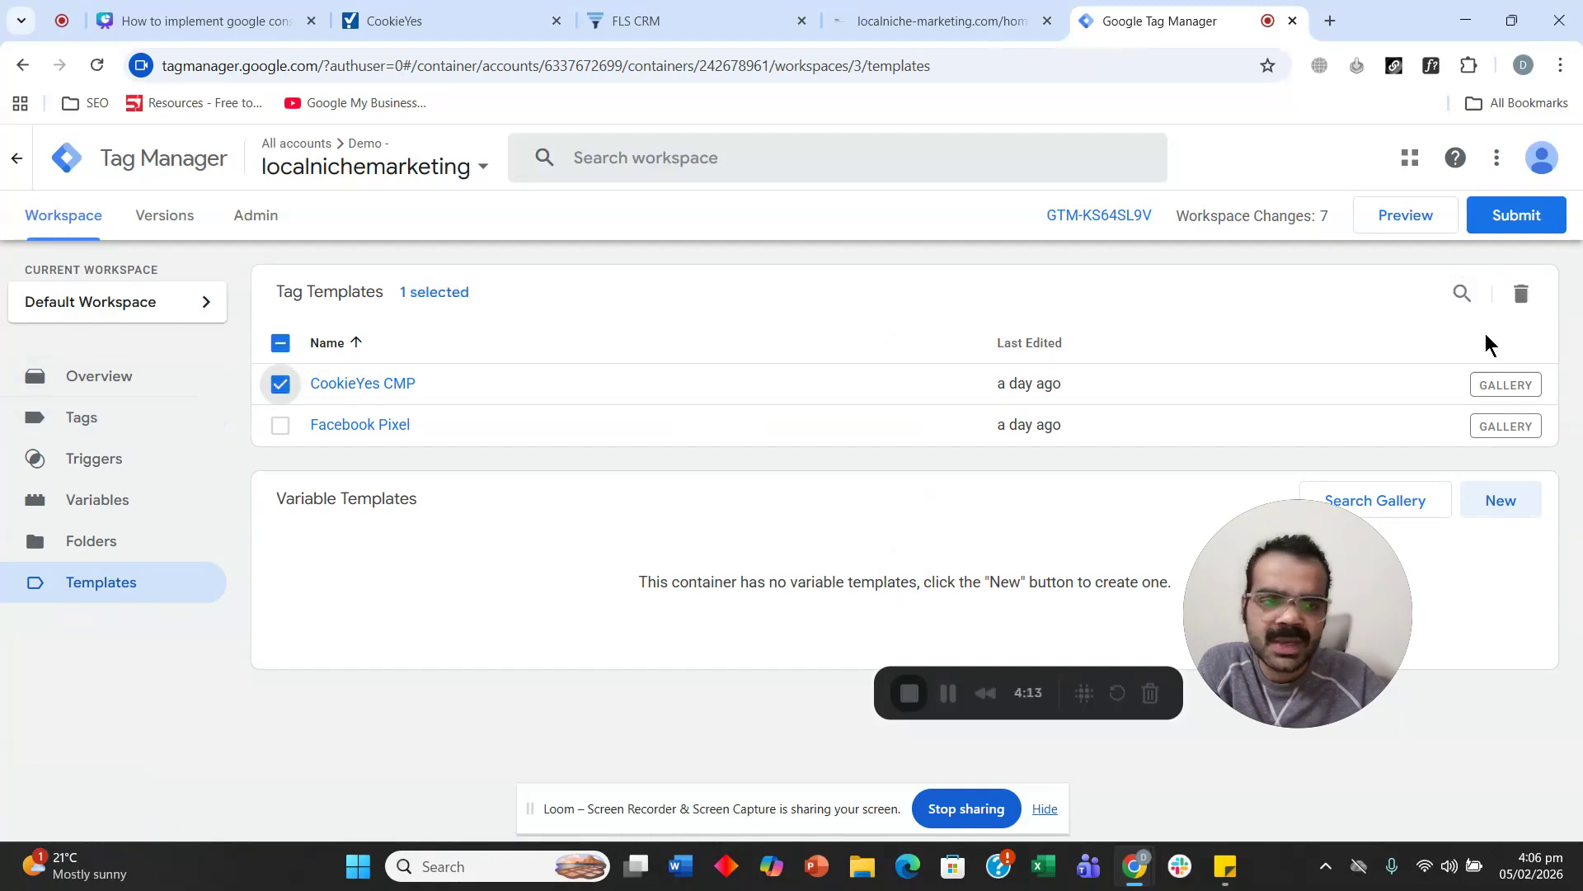
left_click(1522, 294)
left_click(990, 390)
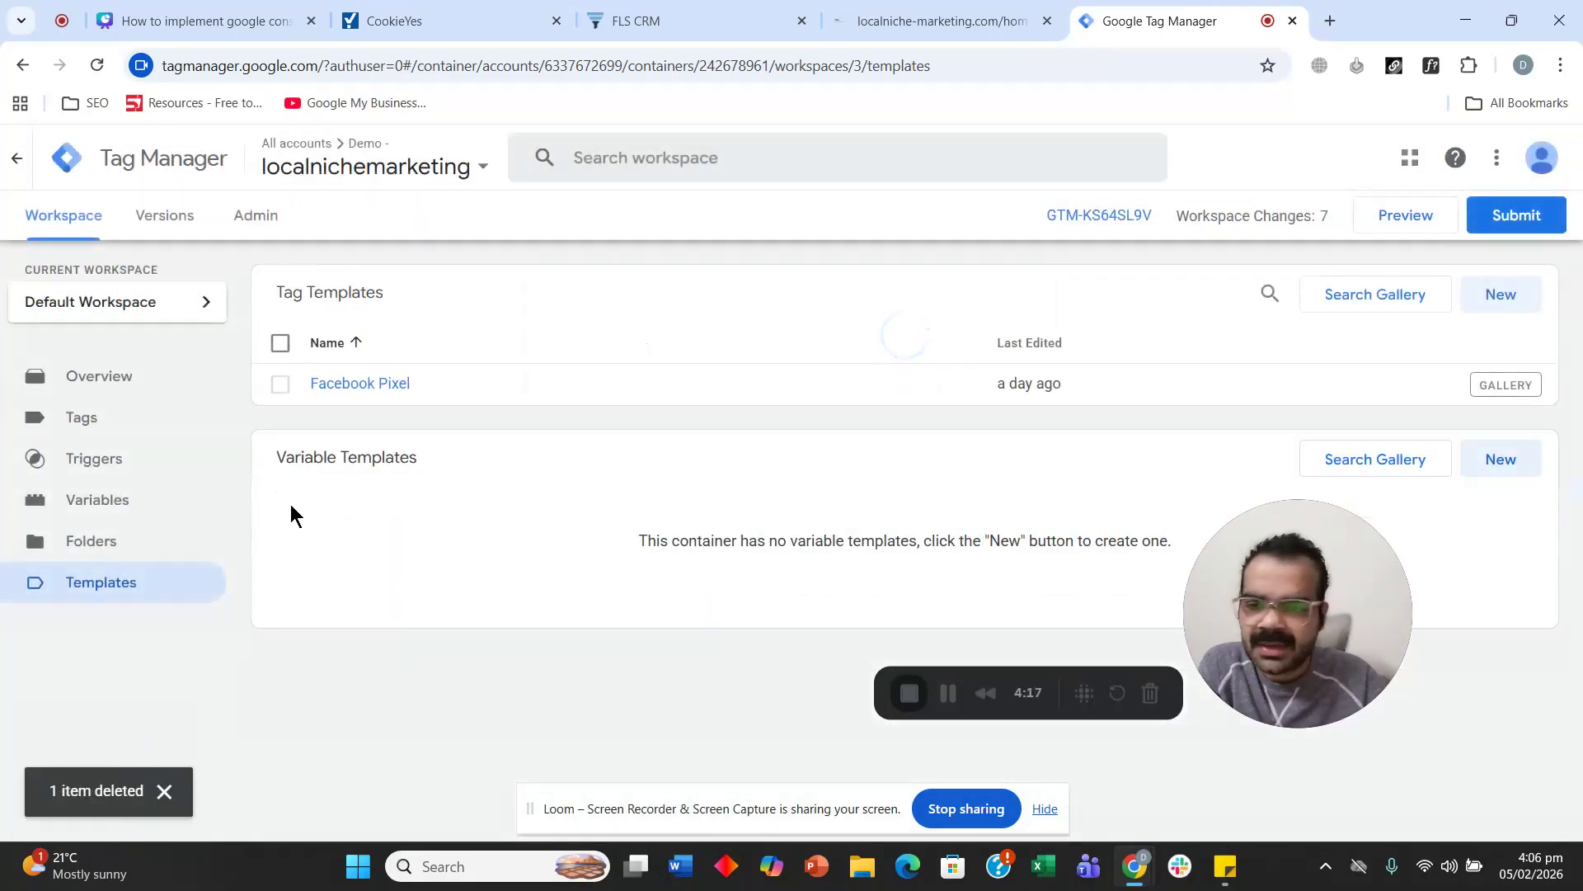
Create a new tag in the container and open the Community Template Gallery to choose its tag type.
left_click(1494, 297)
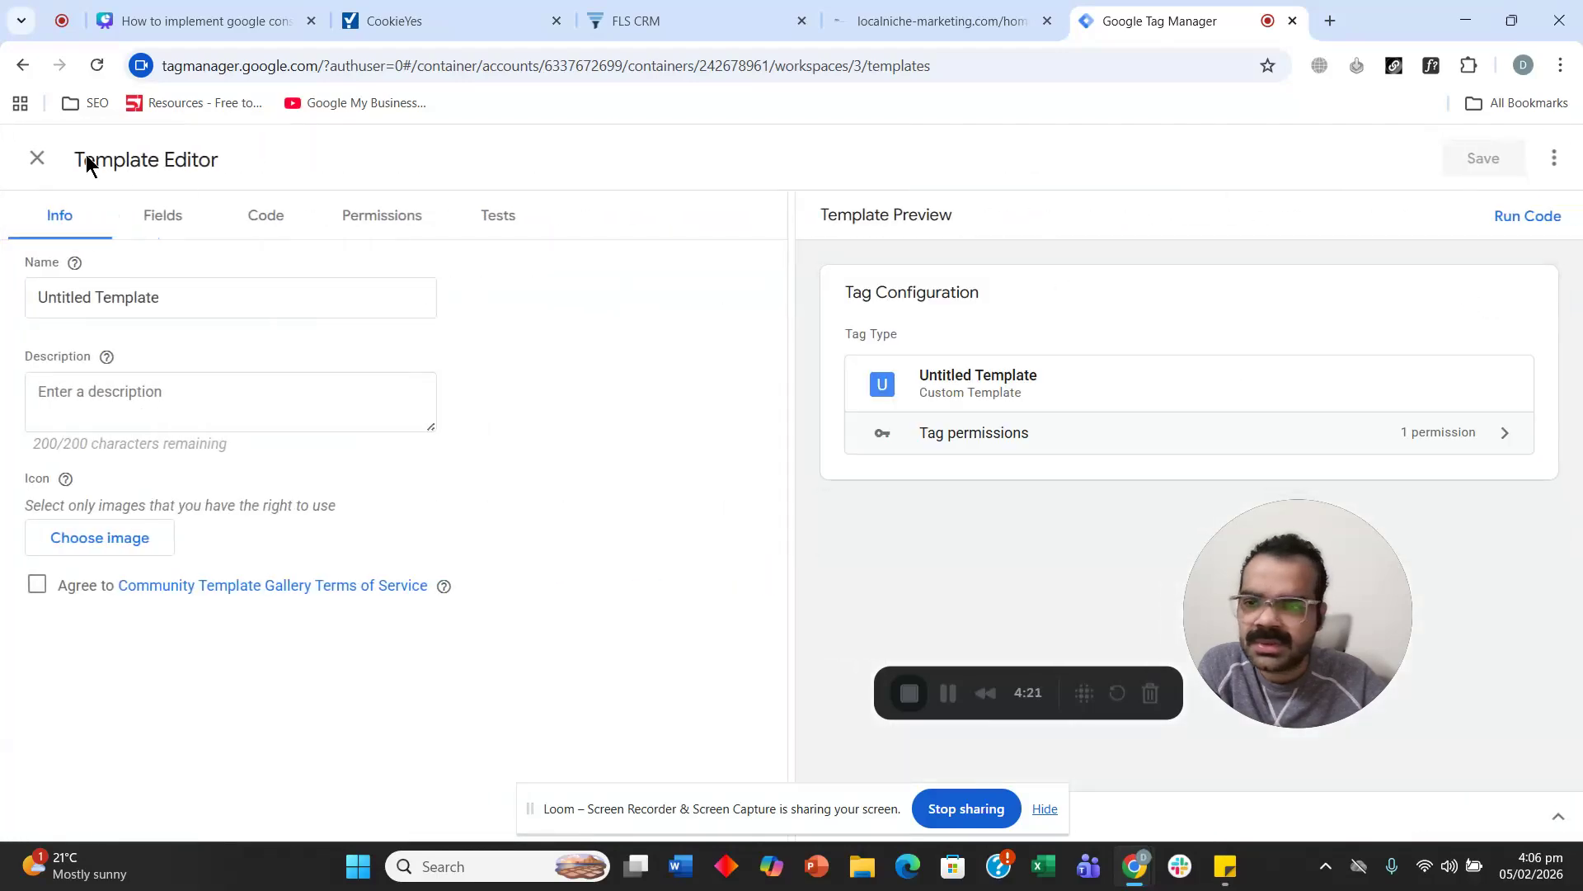
left_click(37, 159)
left_click(121, 421)
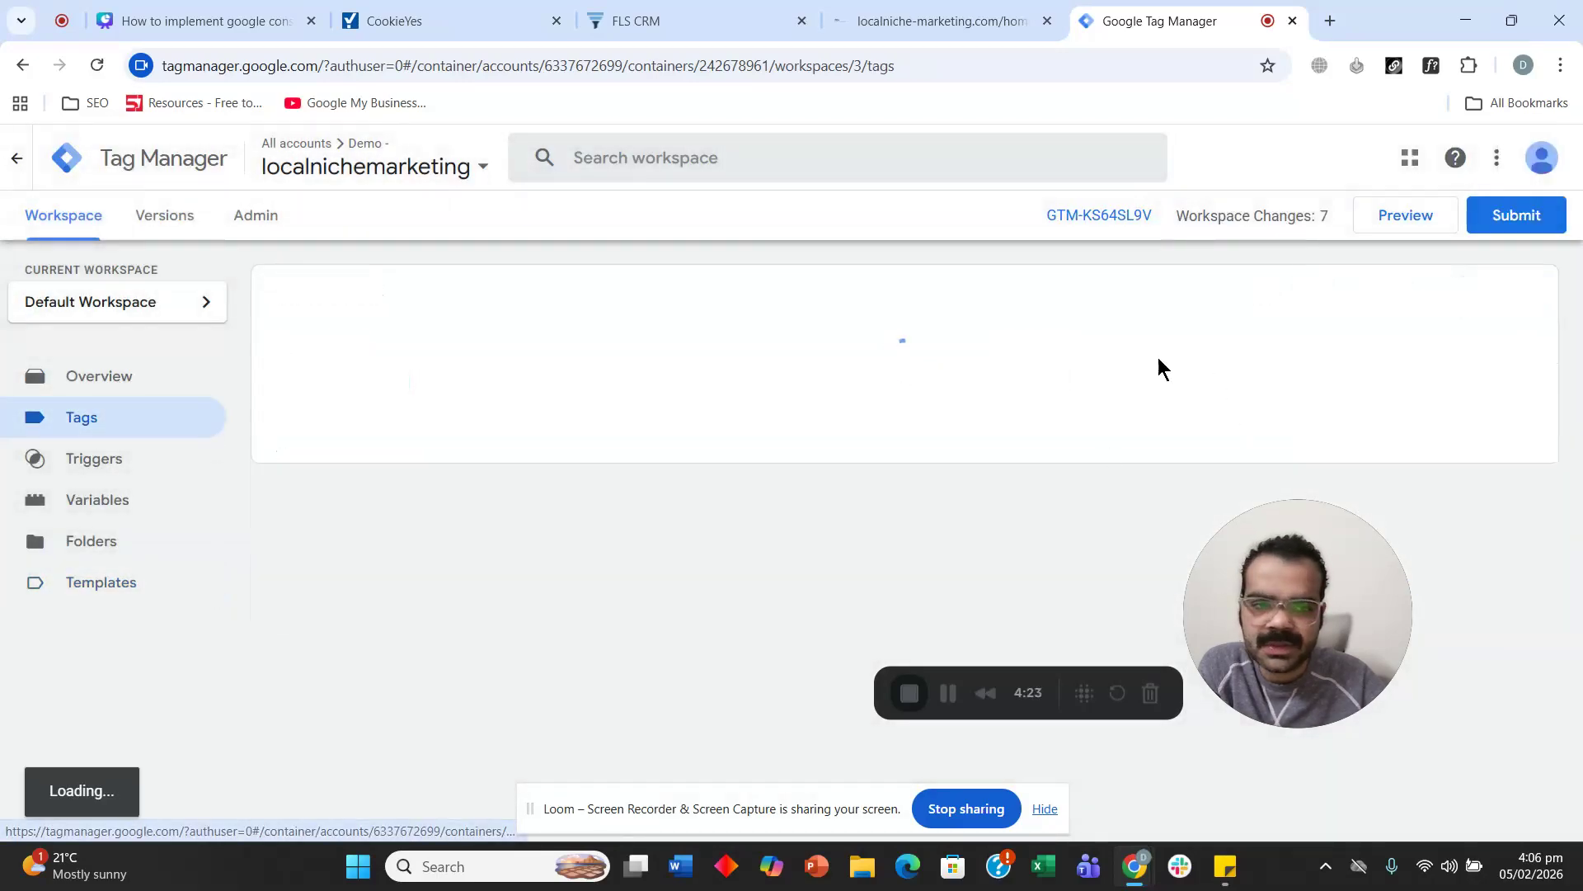
left_click(1488, 307)
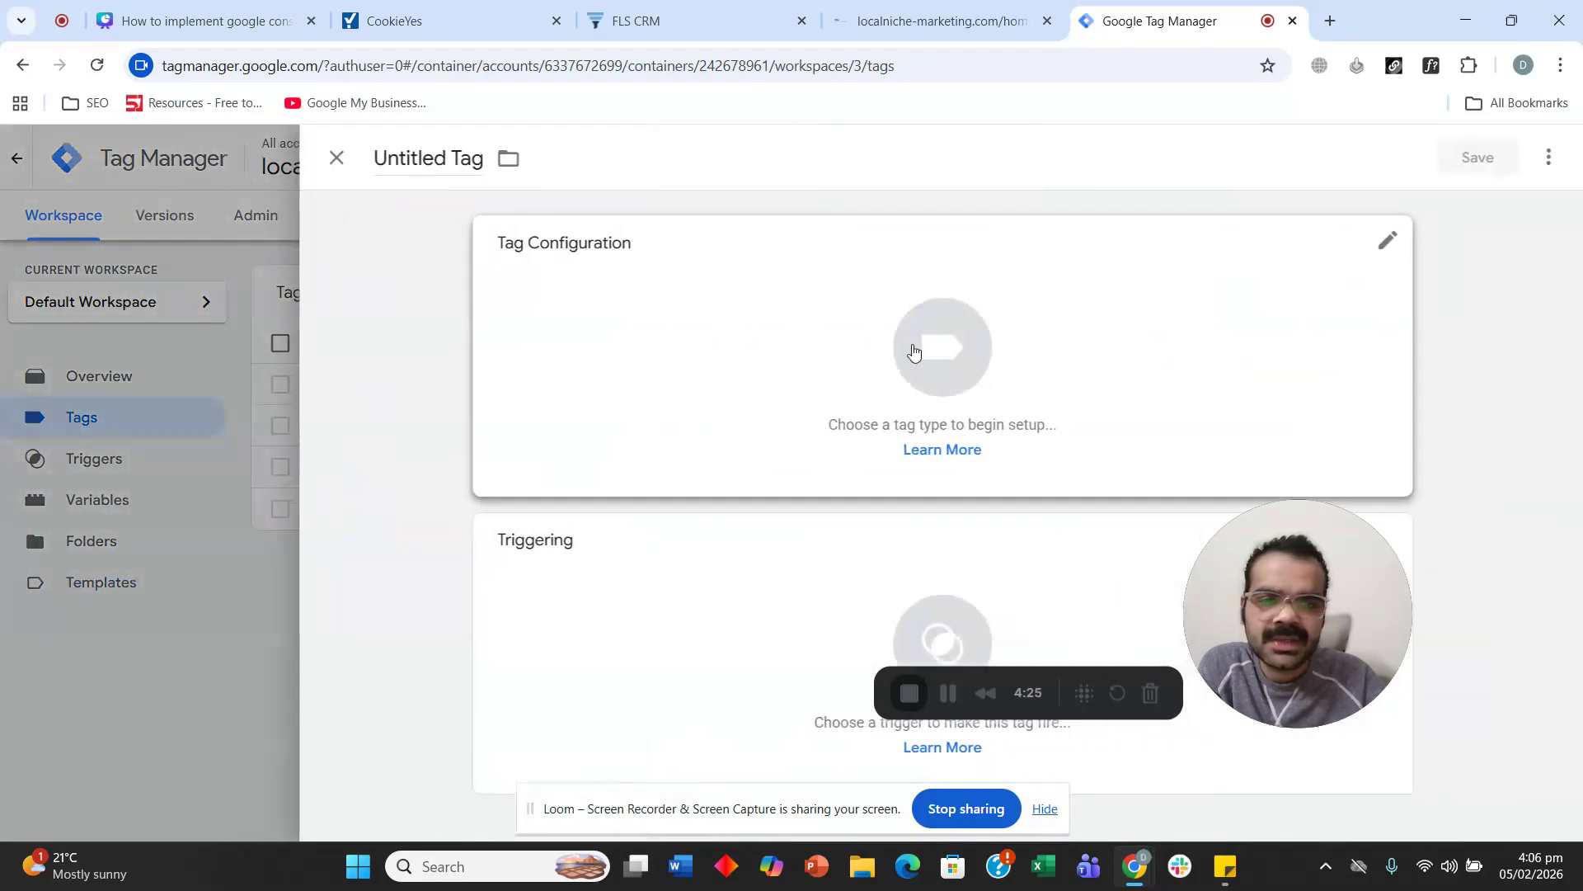
left_click(651, 326)
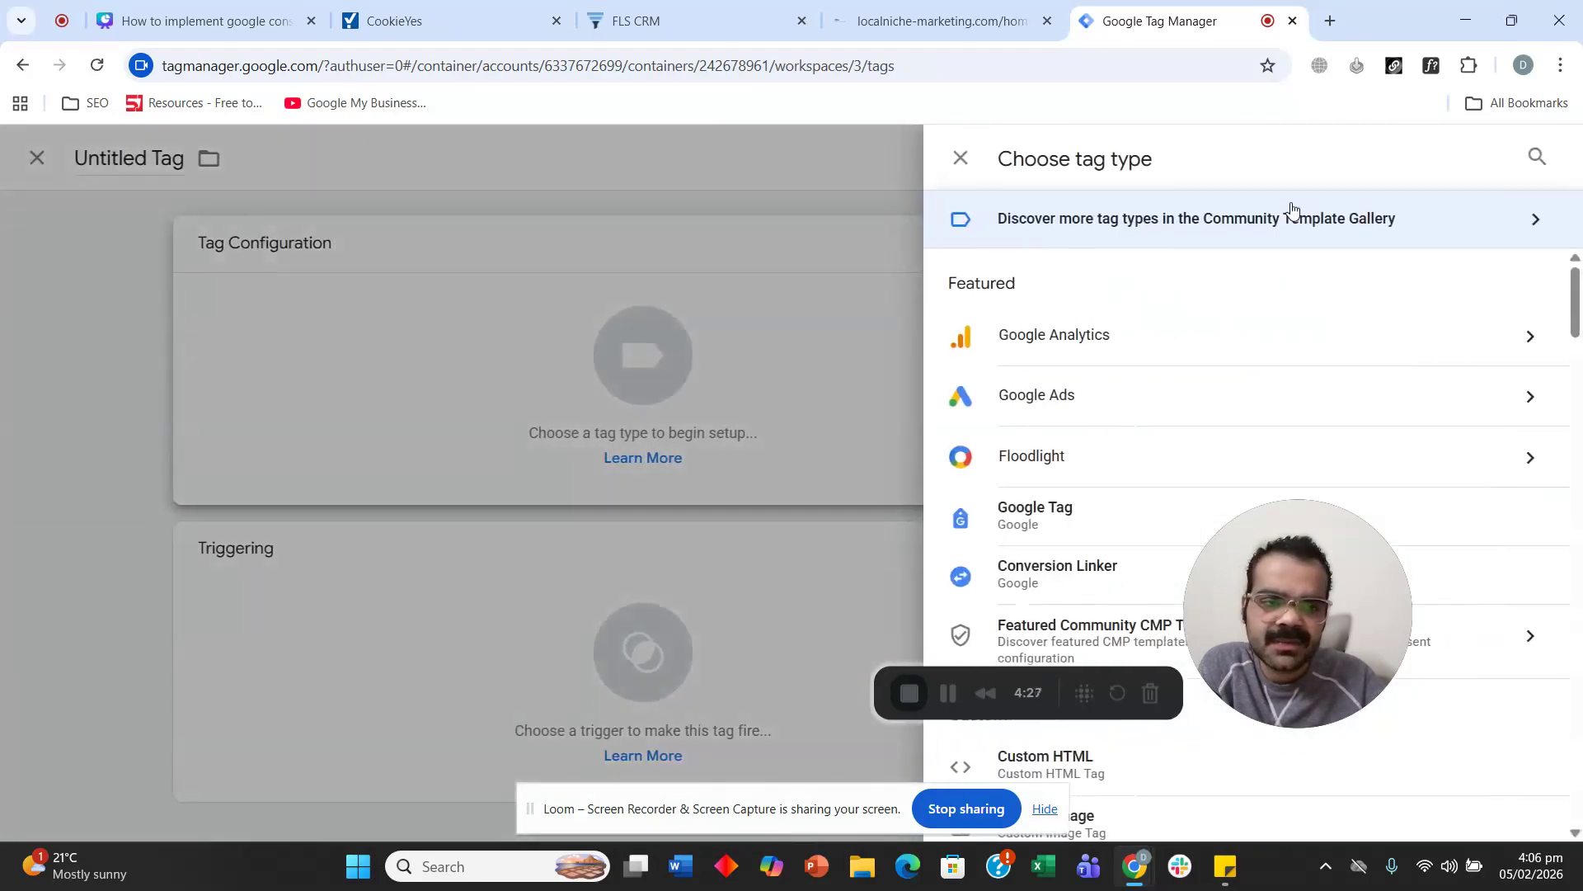
left_click(1323, 227)
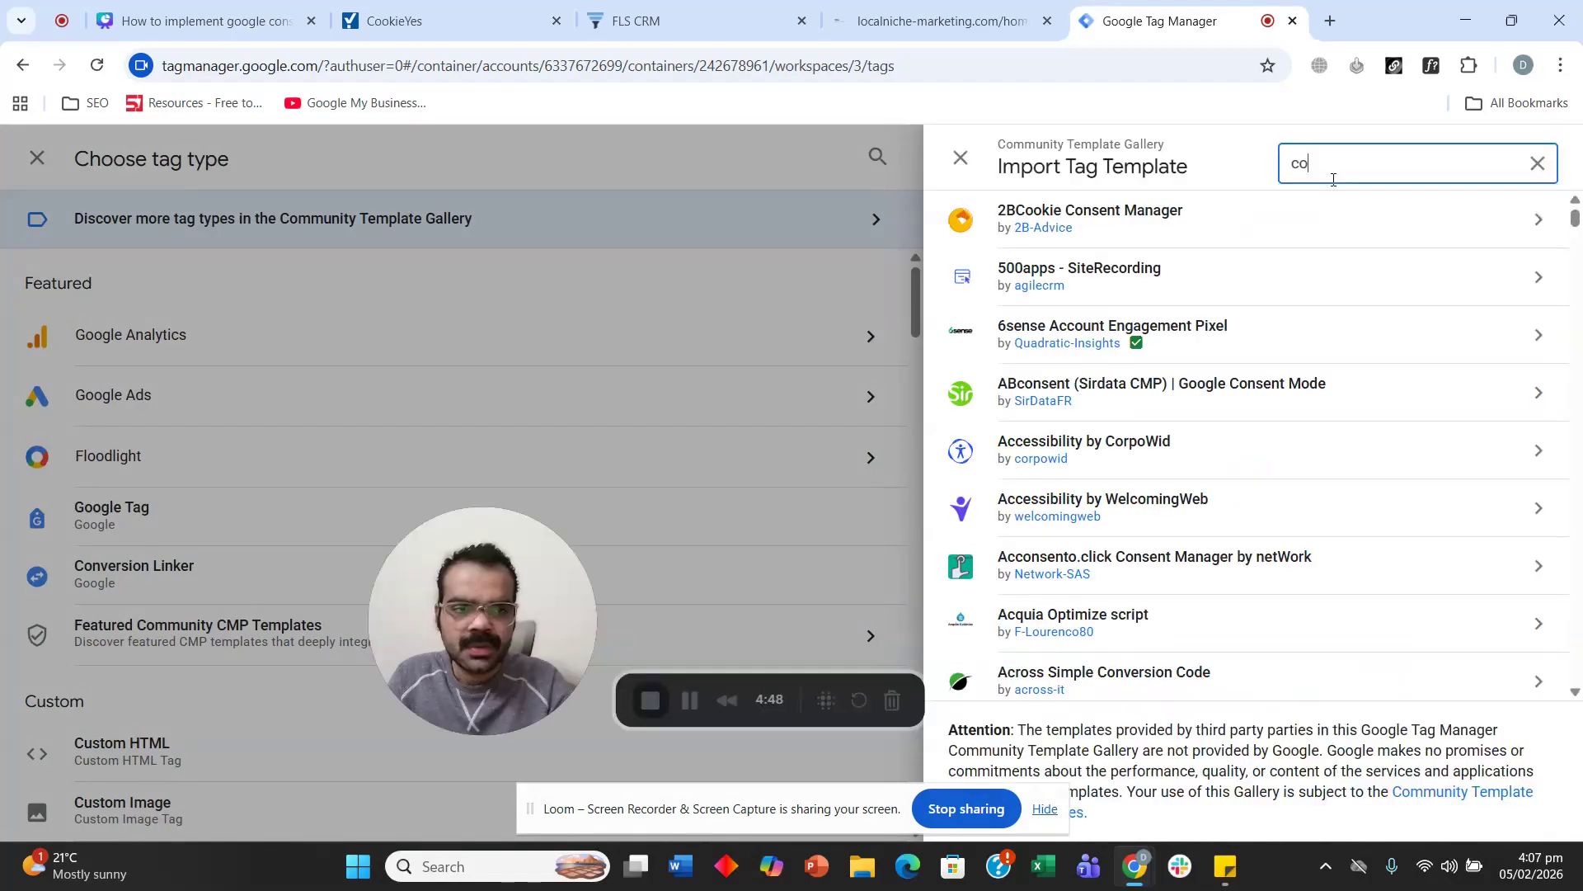
Search the template gallery for "cookieyes" and add the CookieYes CMP template to the workspace.
type("okiu")
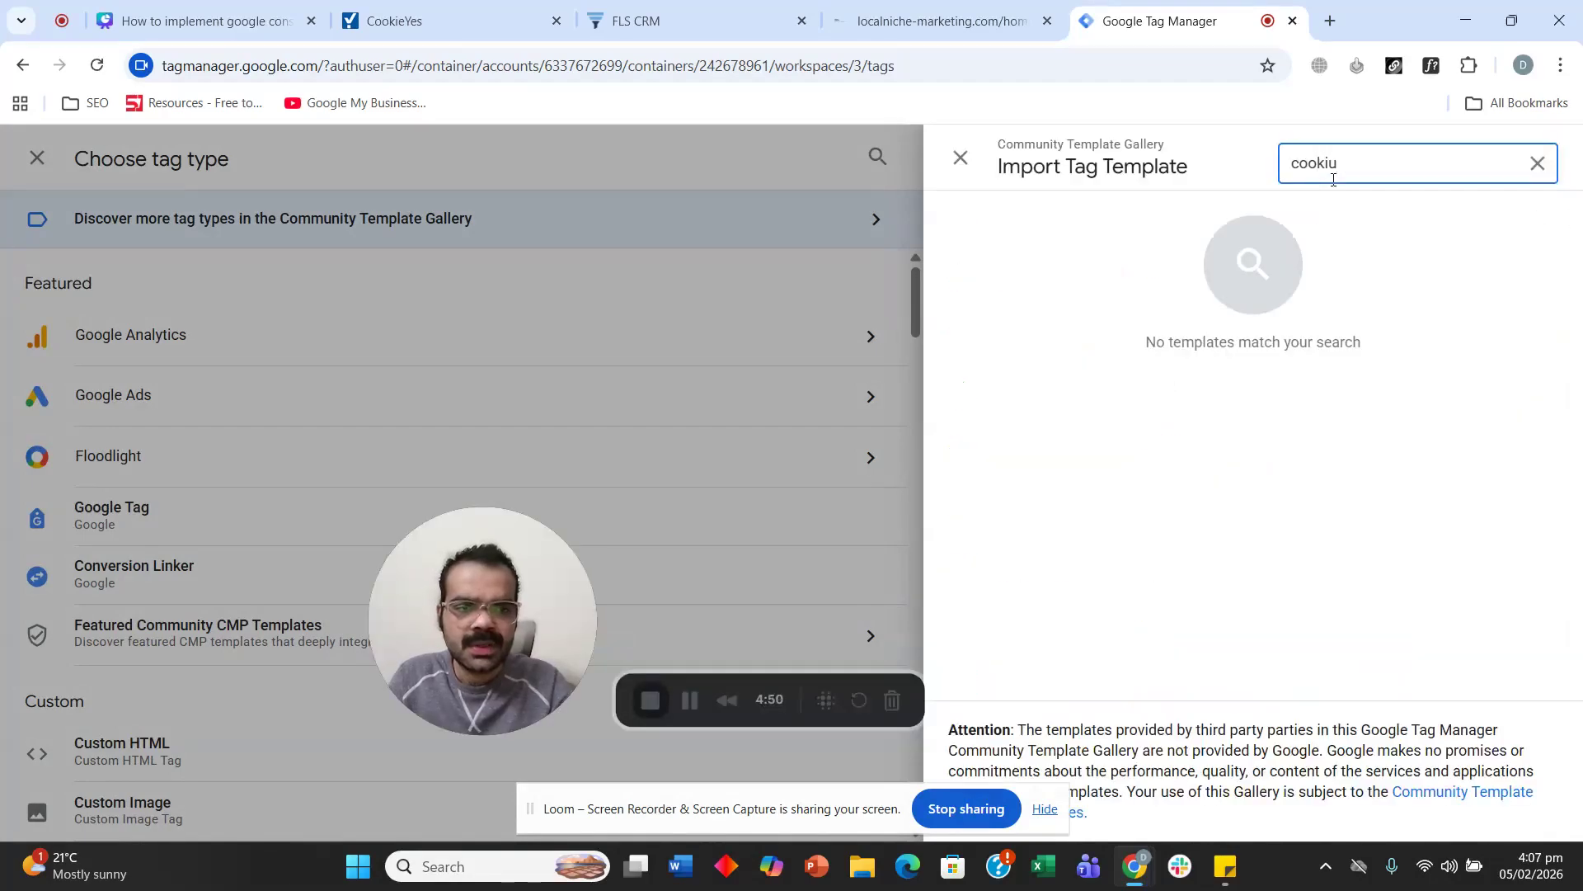
key("BackSpace")
type("e yeas")
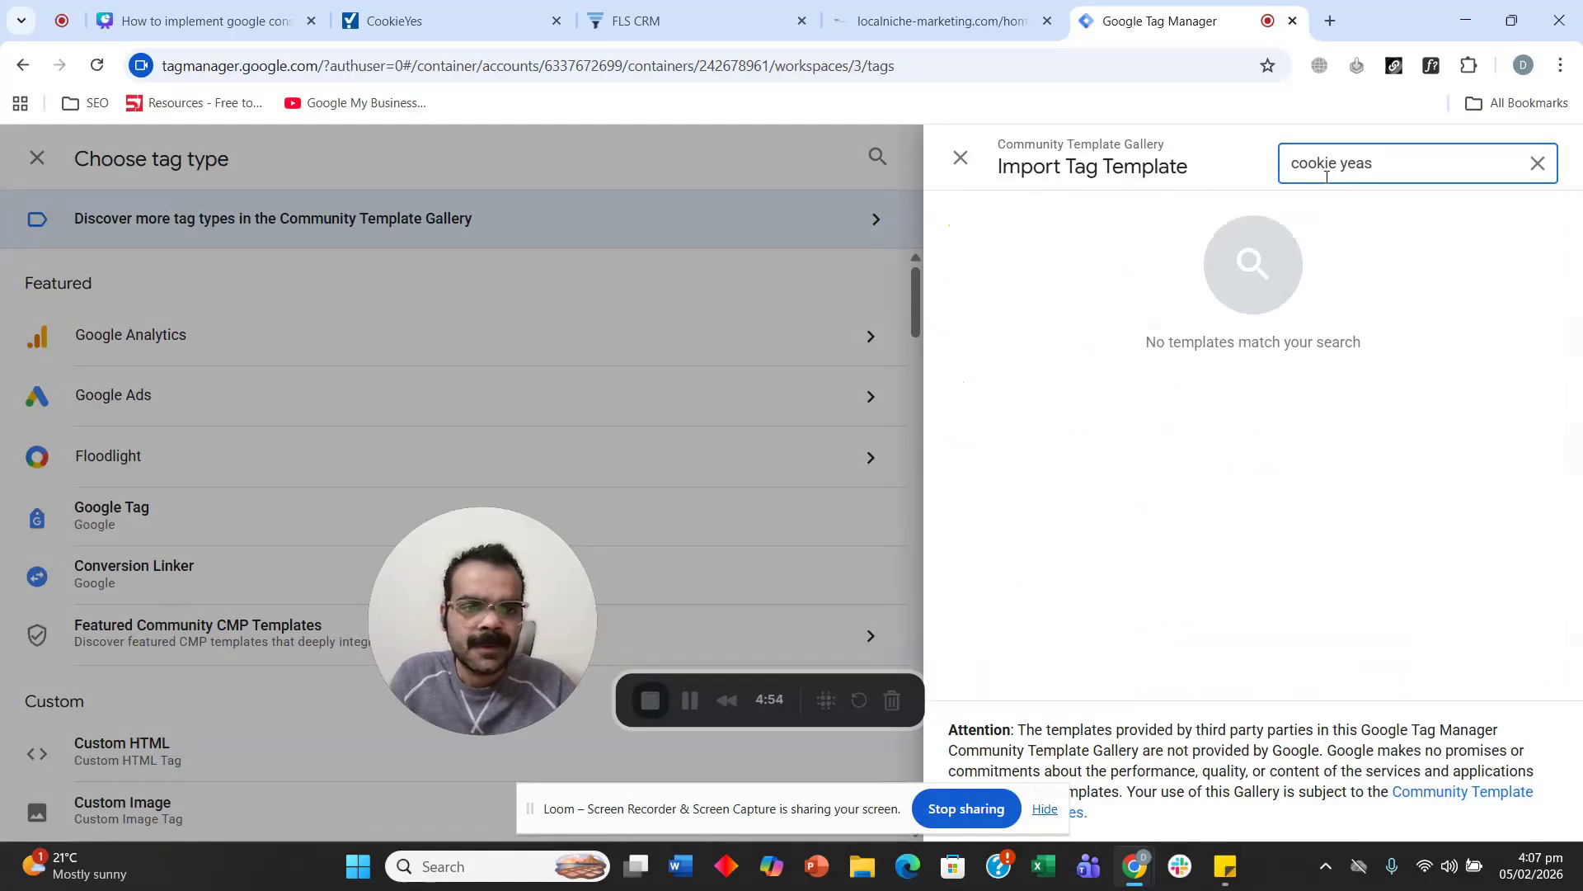
key("BackSpace")
key("BackSpace")
key("BackSpace")
key("BackSpace")
key("BackSpace")
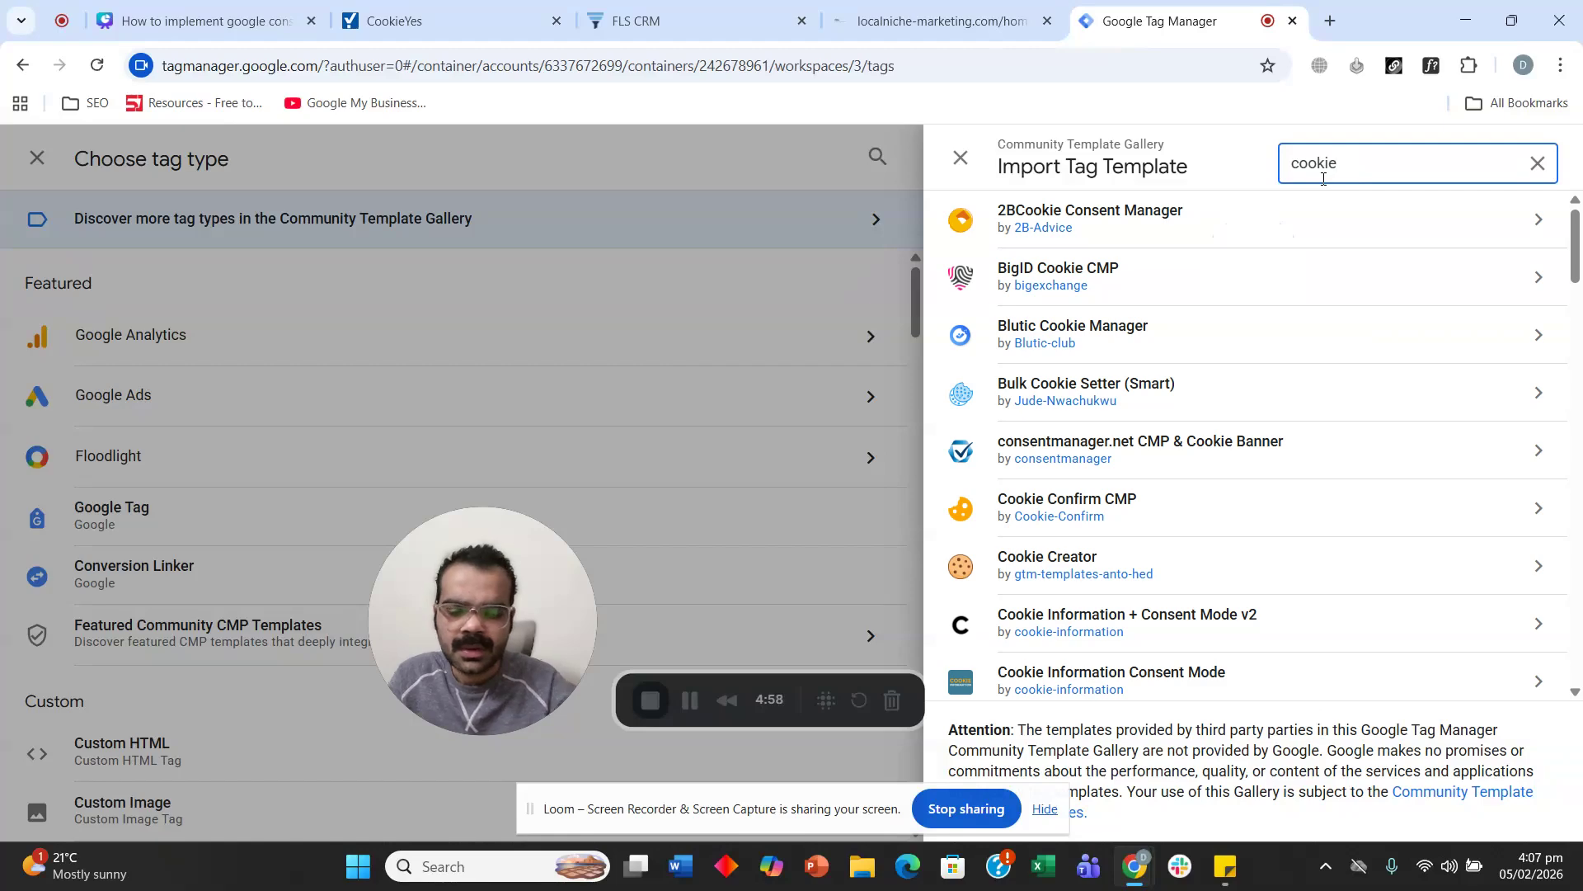
type("yes")
left_click(1148, 219)
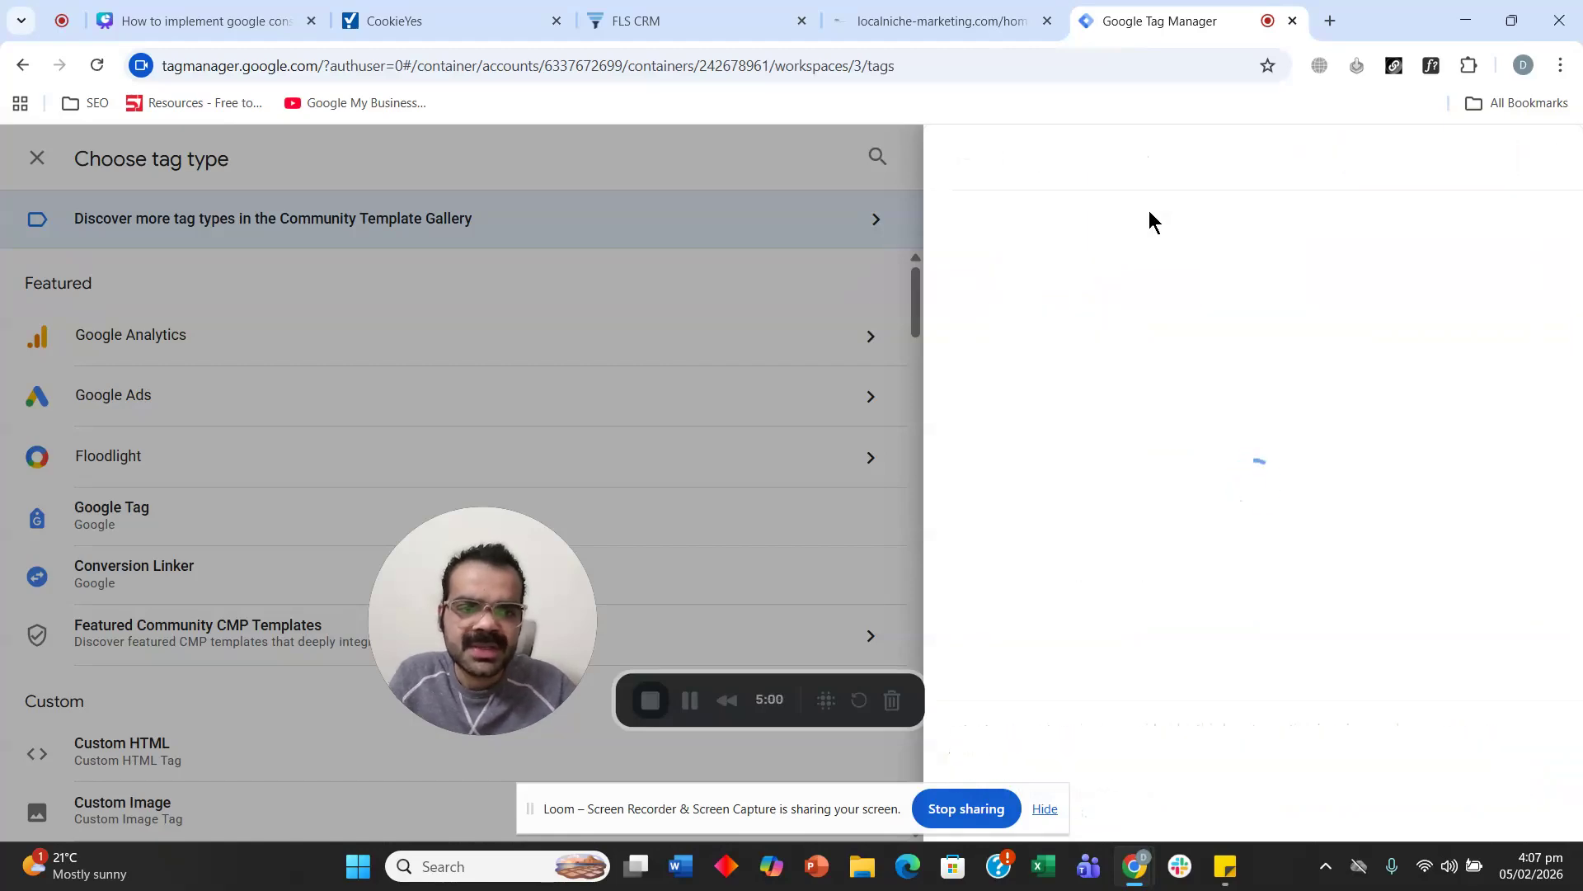
left_click(1360, 163)
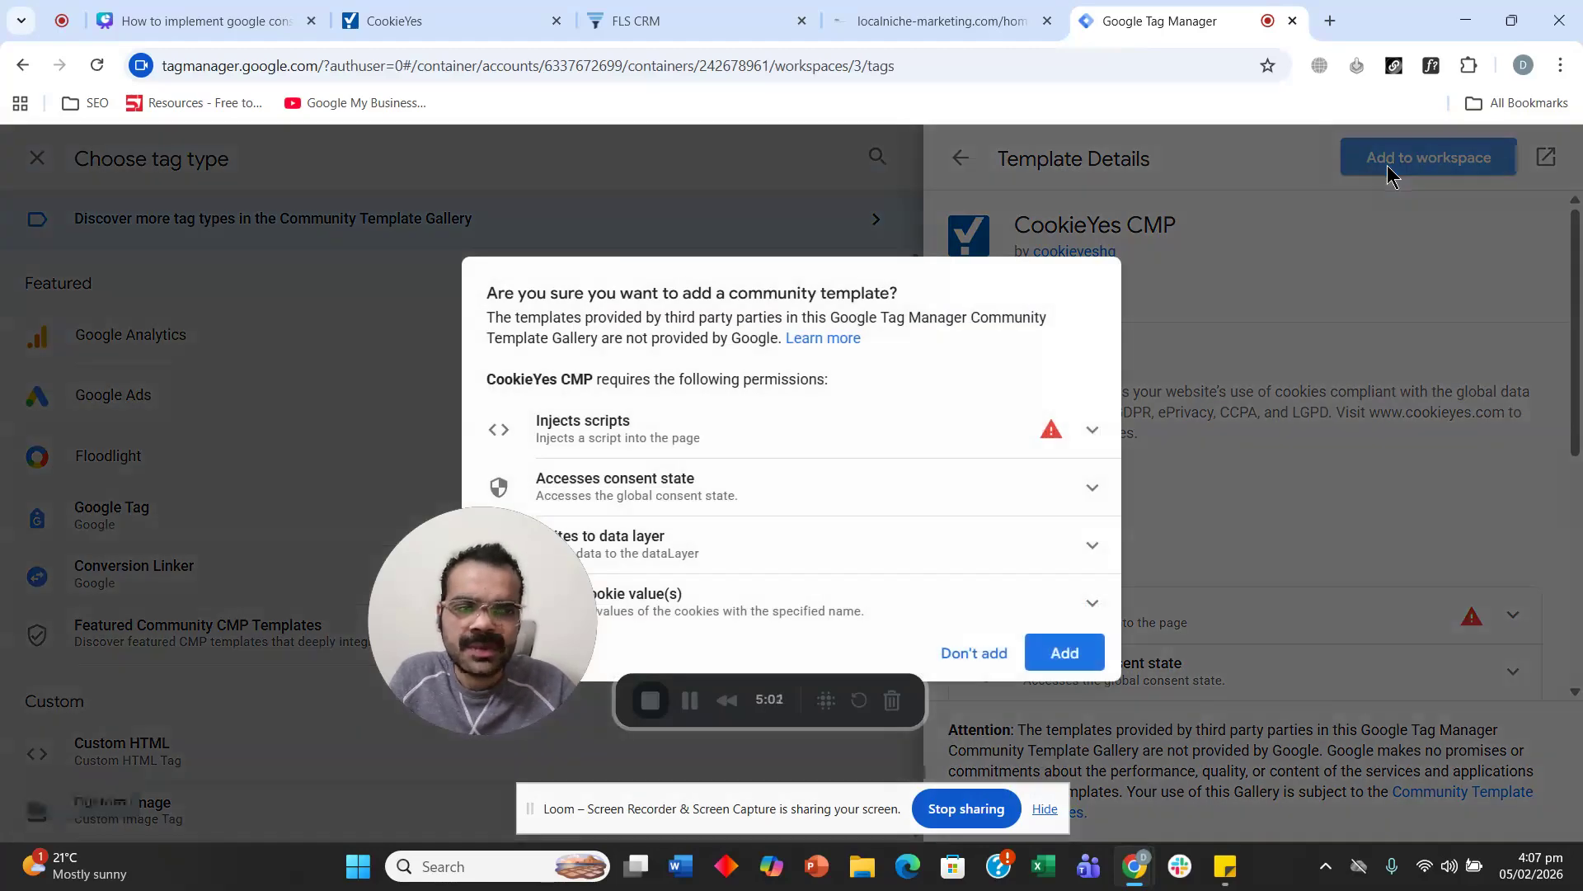
left_click(1064, 654)
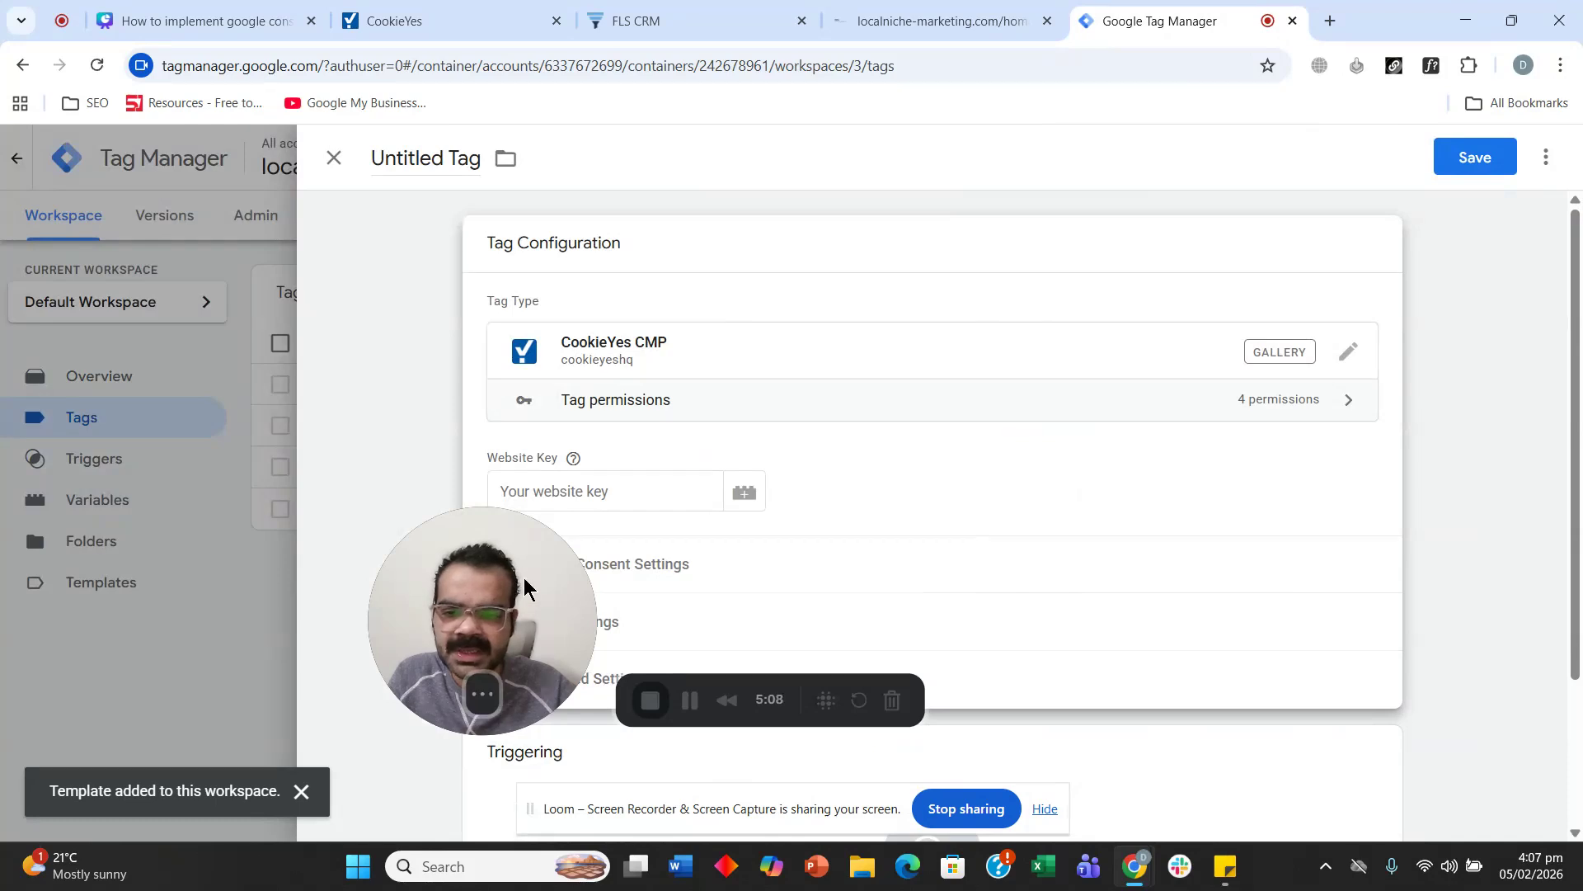
Copy the website key from the CookieYes installation page and paste it as the new tag's Website Key.
left_click_drag(522, 577, 254, 631)
left_click(573, 458)
left_click(445, 21)
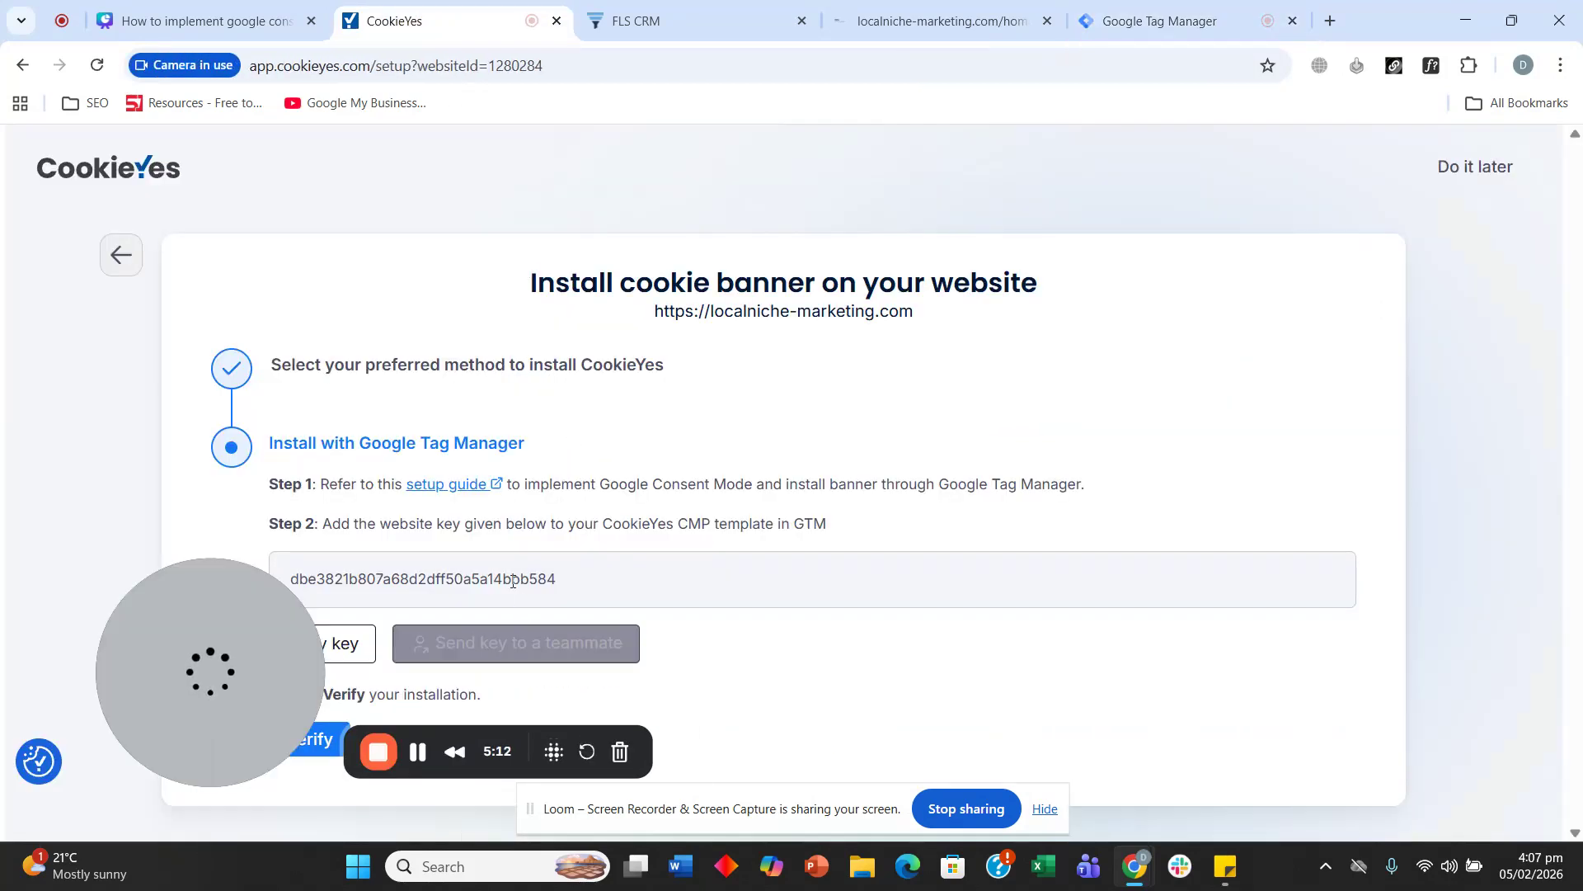
left_click(356, 651)
left_click_drag(280, 656, 216, 680)
left_click(311, 657)
left_click(592, 9)
left_click(973, 10)
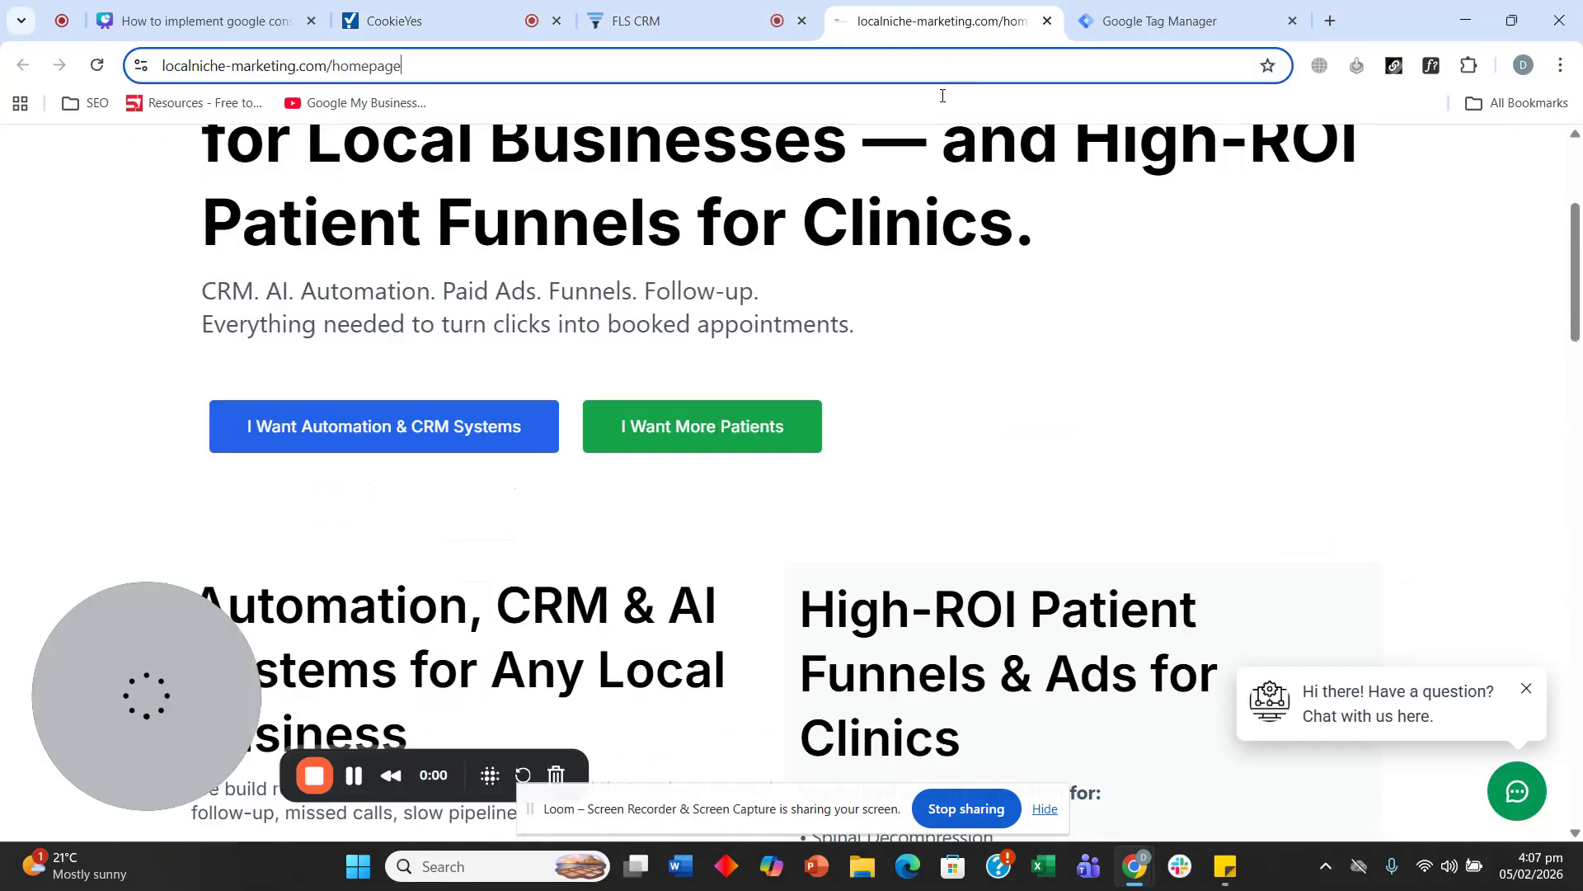
left_click(1084, 11)
key("ctrl+v")
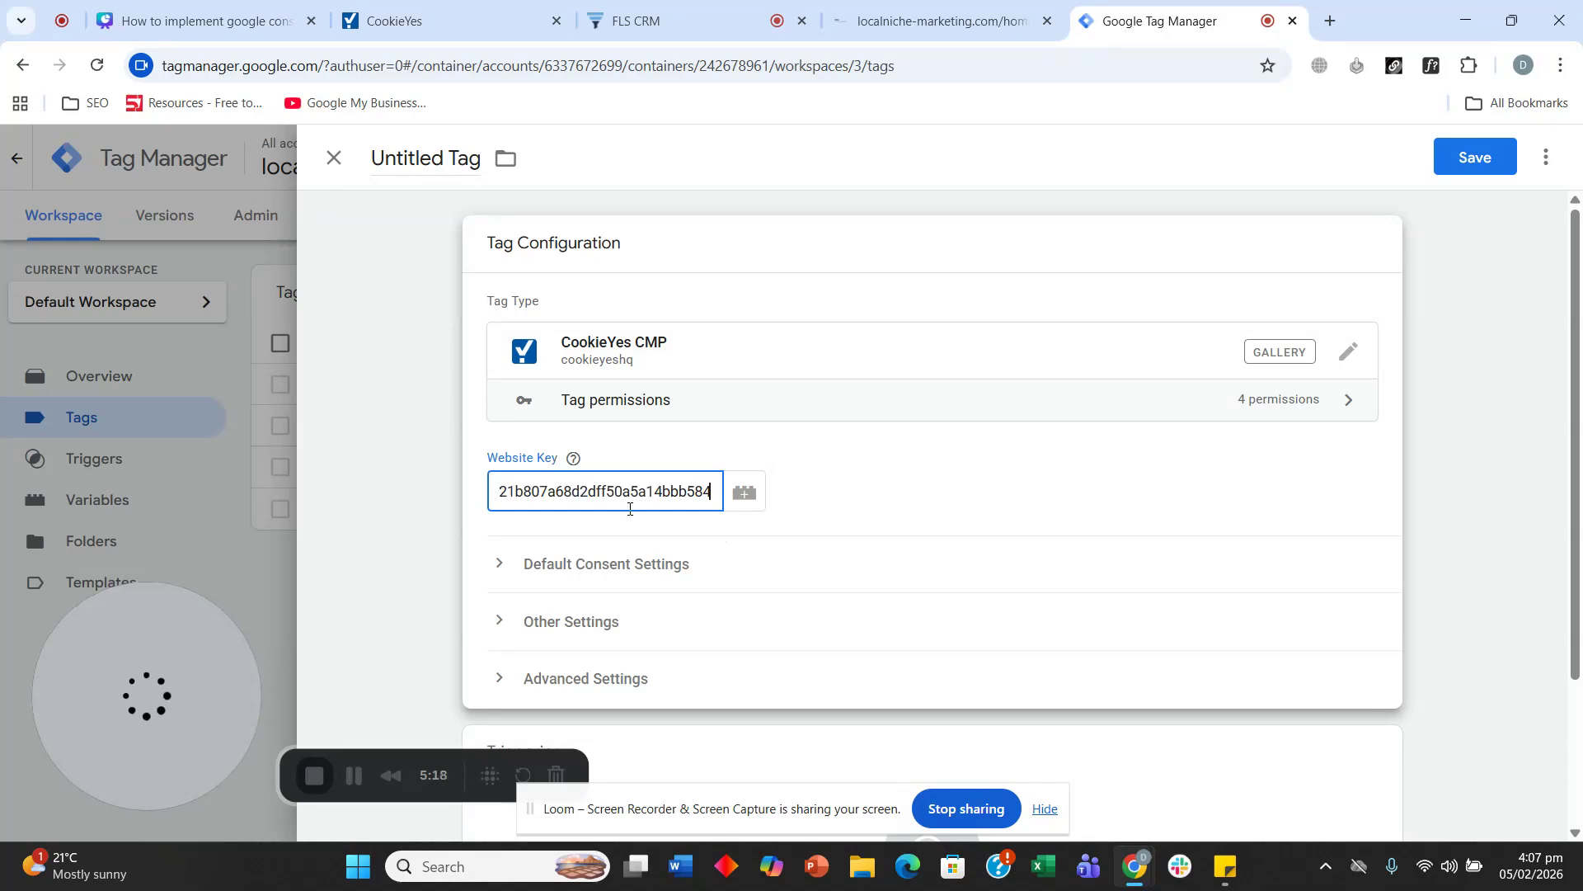
Set the CookieYes CMP tag to fire on the Consent Initialization - All Pages trigger.
scroll(732, 408, "down", 3)
left_click(669, 624)
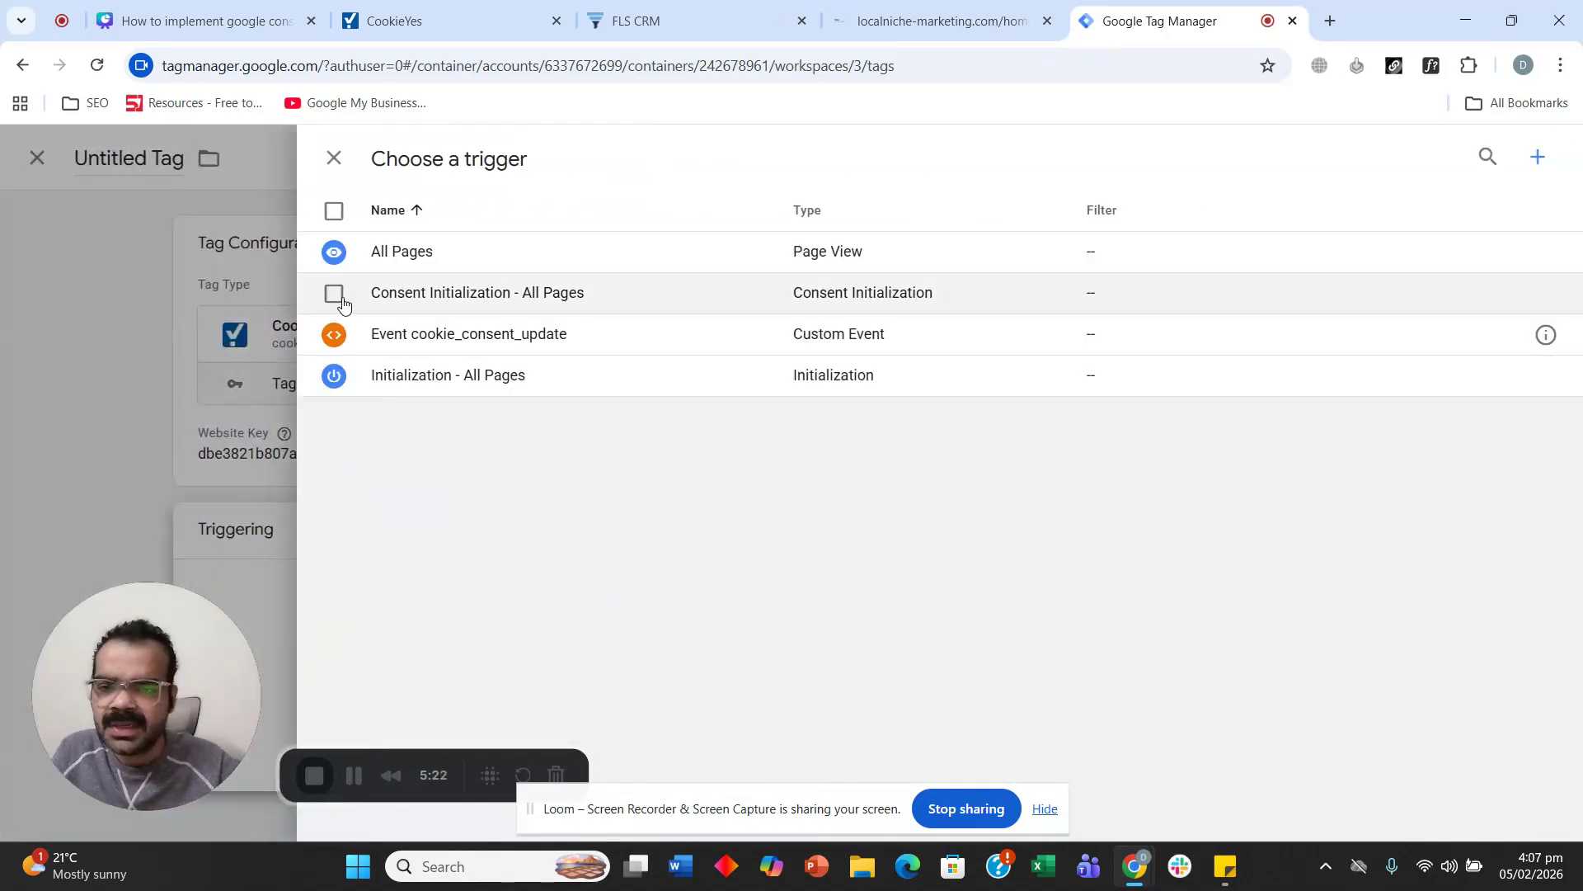
left_click(334, 293)
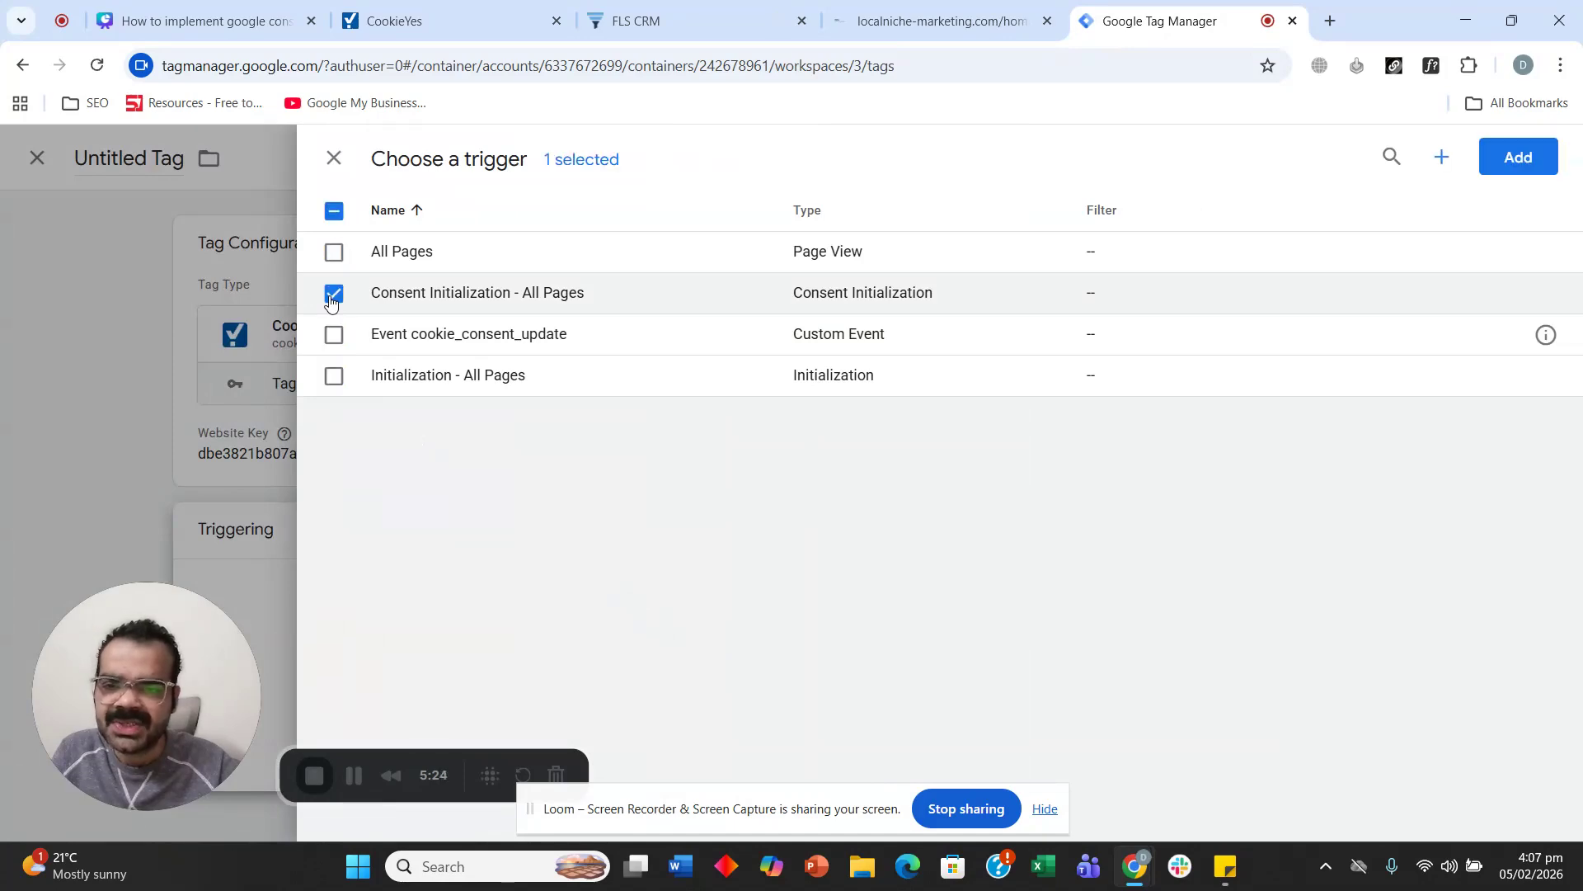
left_click(1521, 157)
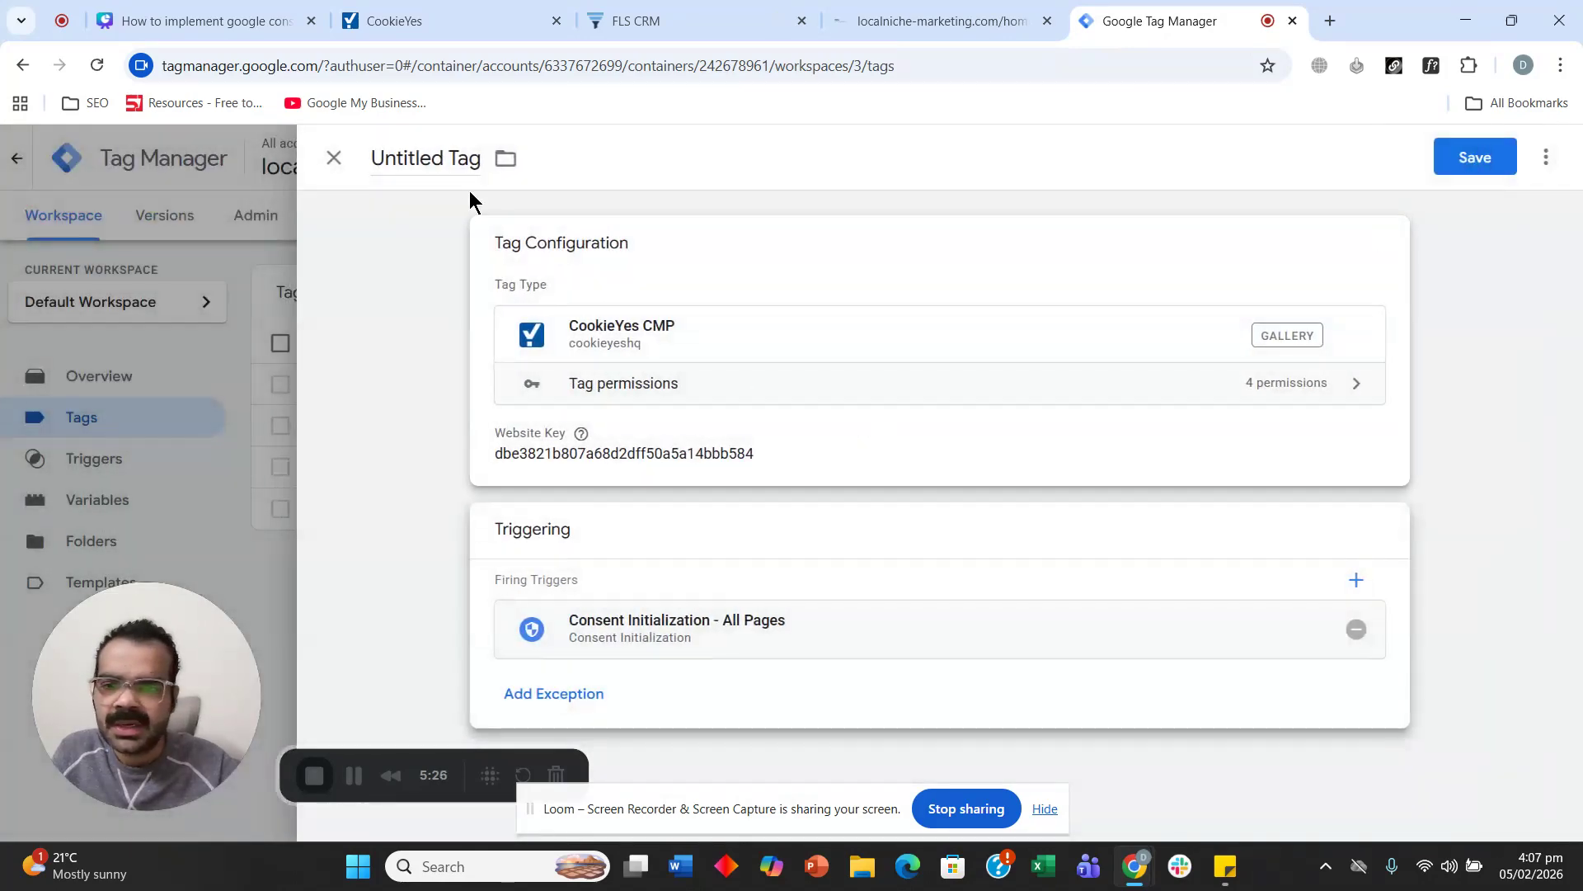
Name the CookieYes CMP tag "Cookieyes" and save it.
triple_click(435, 157)
type("Cookieyes")
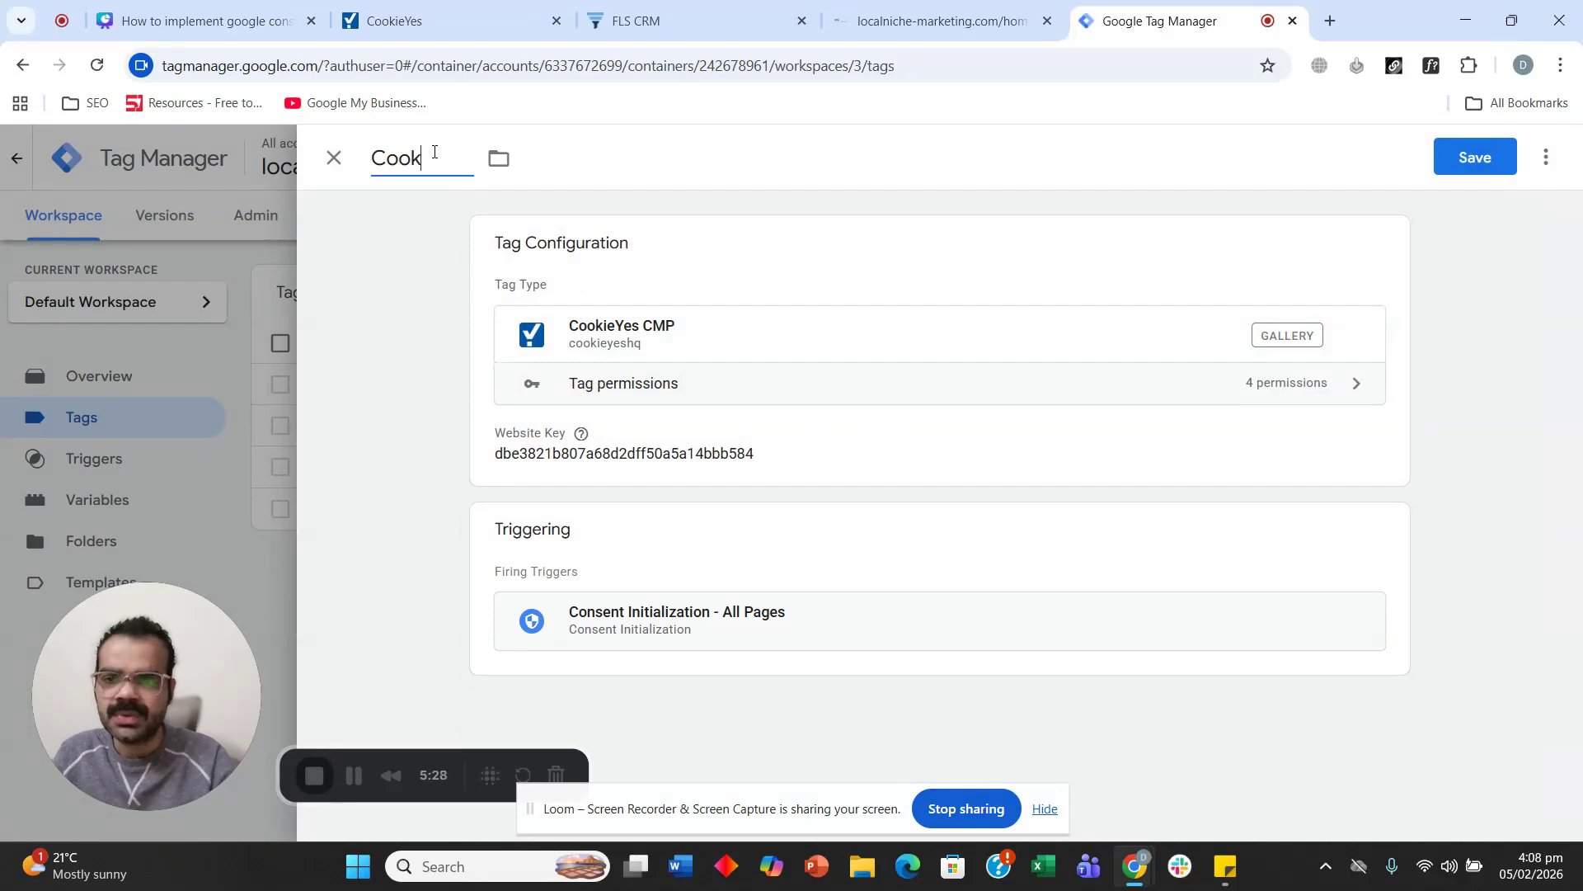
left_click(1476, 157)
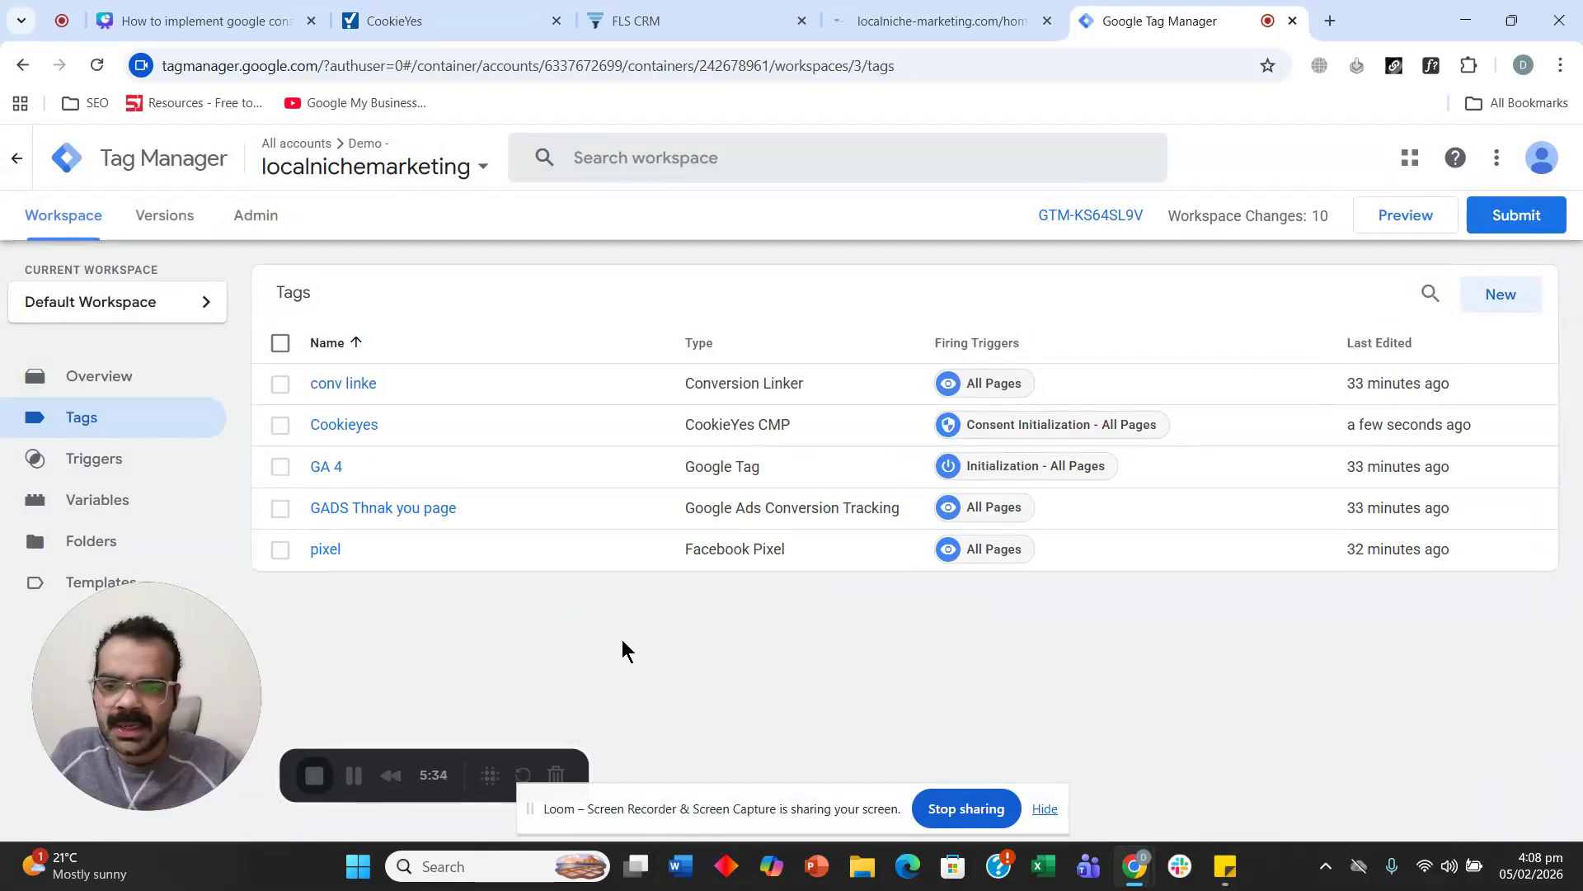
Review the Canva slide's points on CMP sign-up, adding the website key and enabling the overview settings from the container settings.
key("ctrl+2")
triple_click(697, 476)
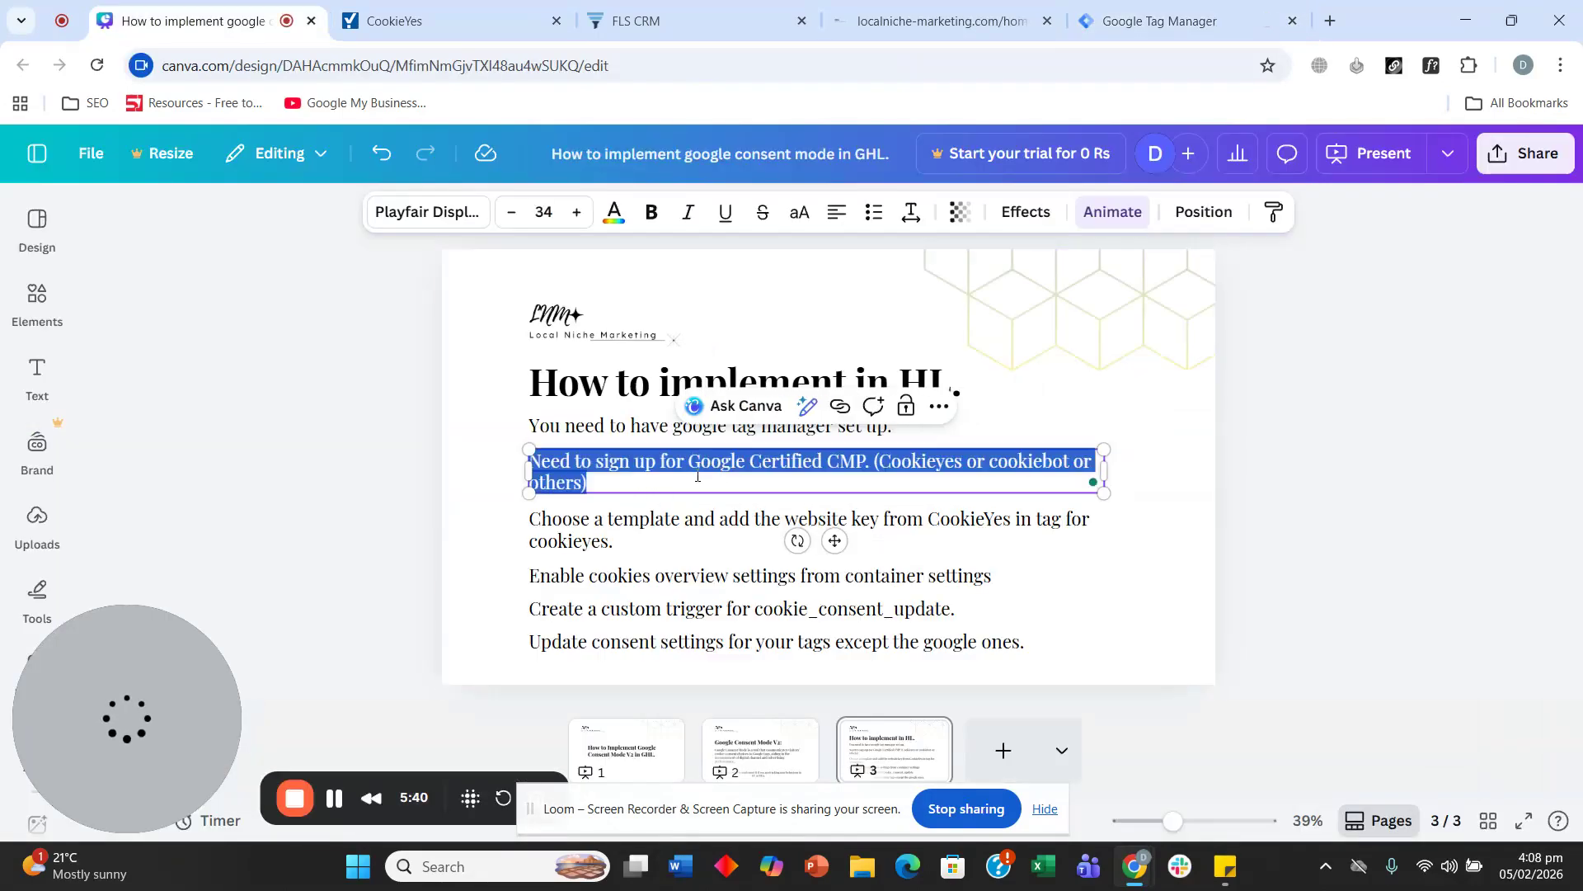
triple_click(640, 533)
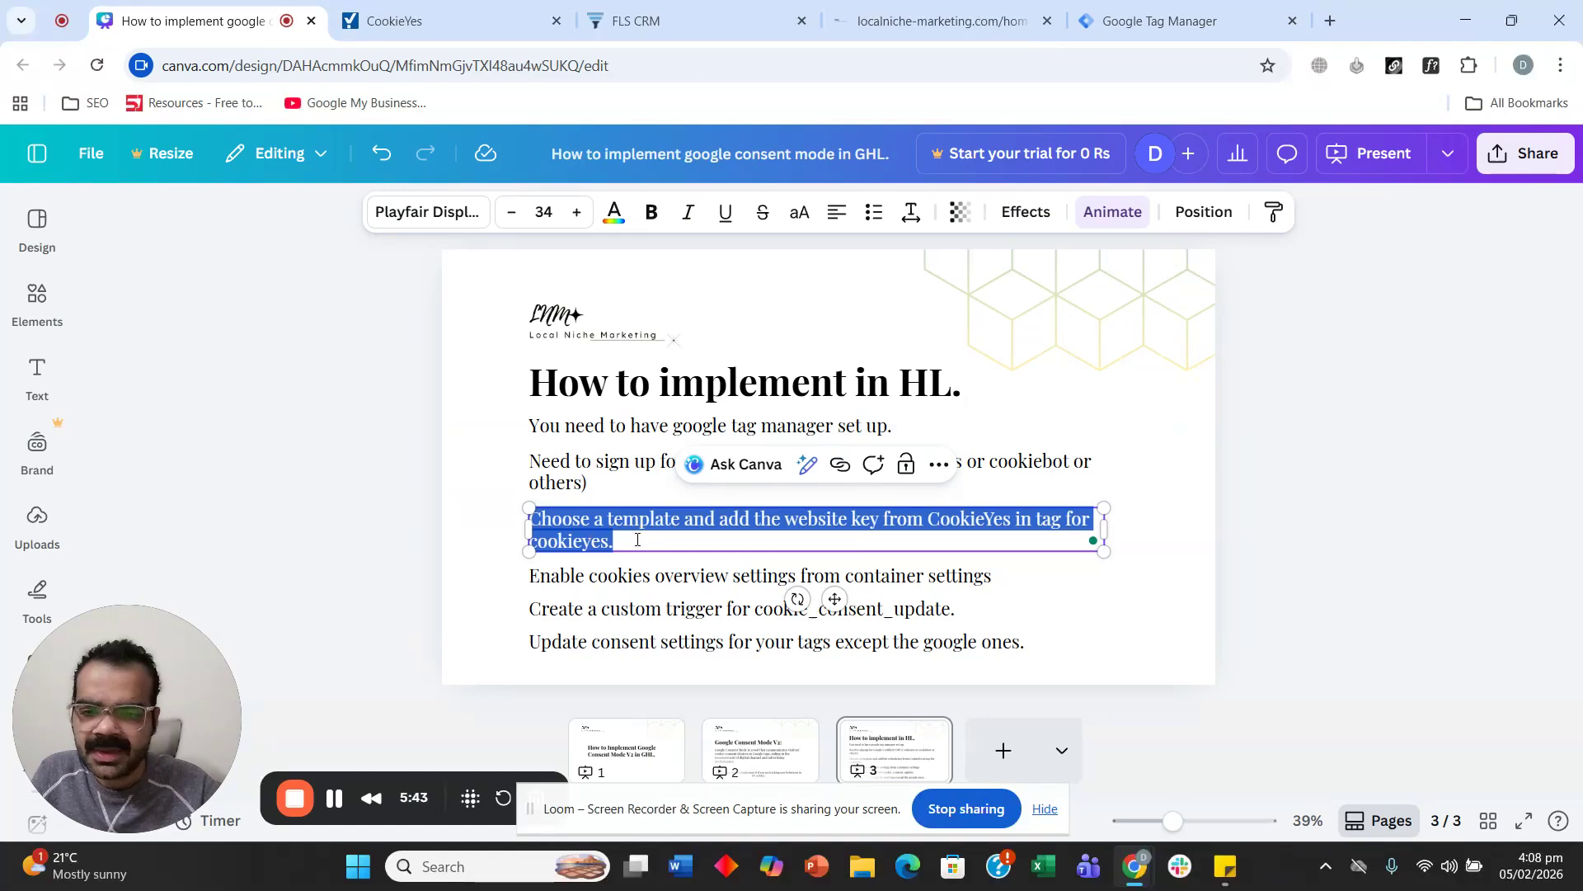
triple_click(626, 577)
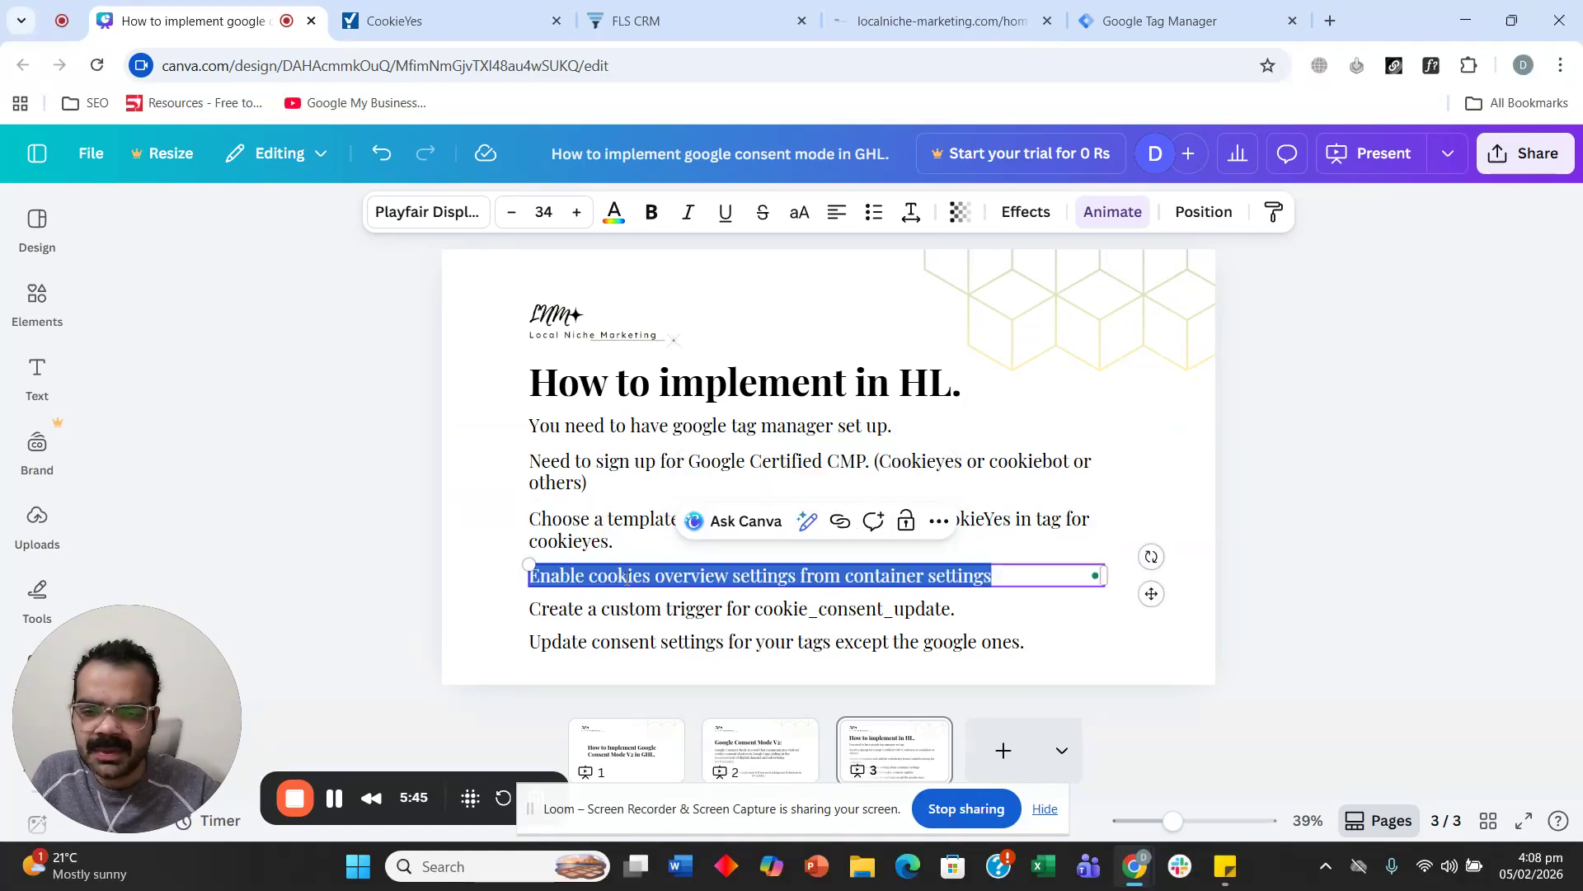
Switch to the live website homepage and look through it for the cookie banner.
left_click(683, 576)
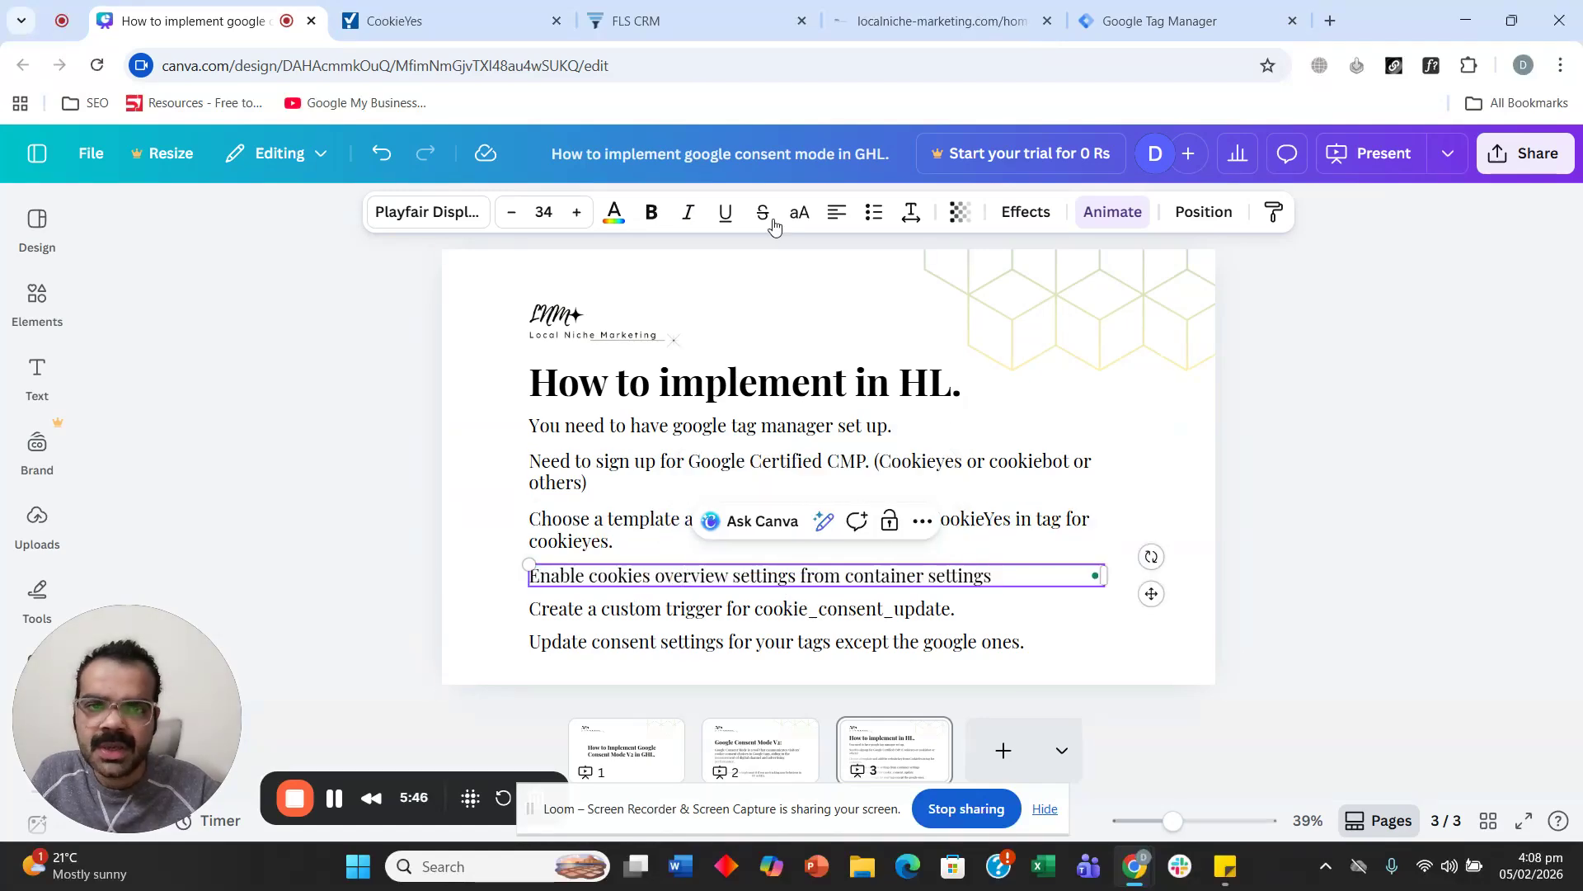
left_click(917, 23)
scroll(600, 324, "down", 5)
scroll(330, 470, "down", 8)
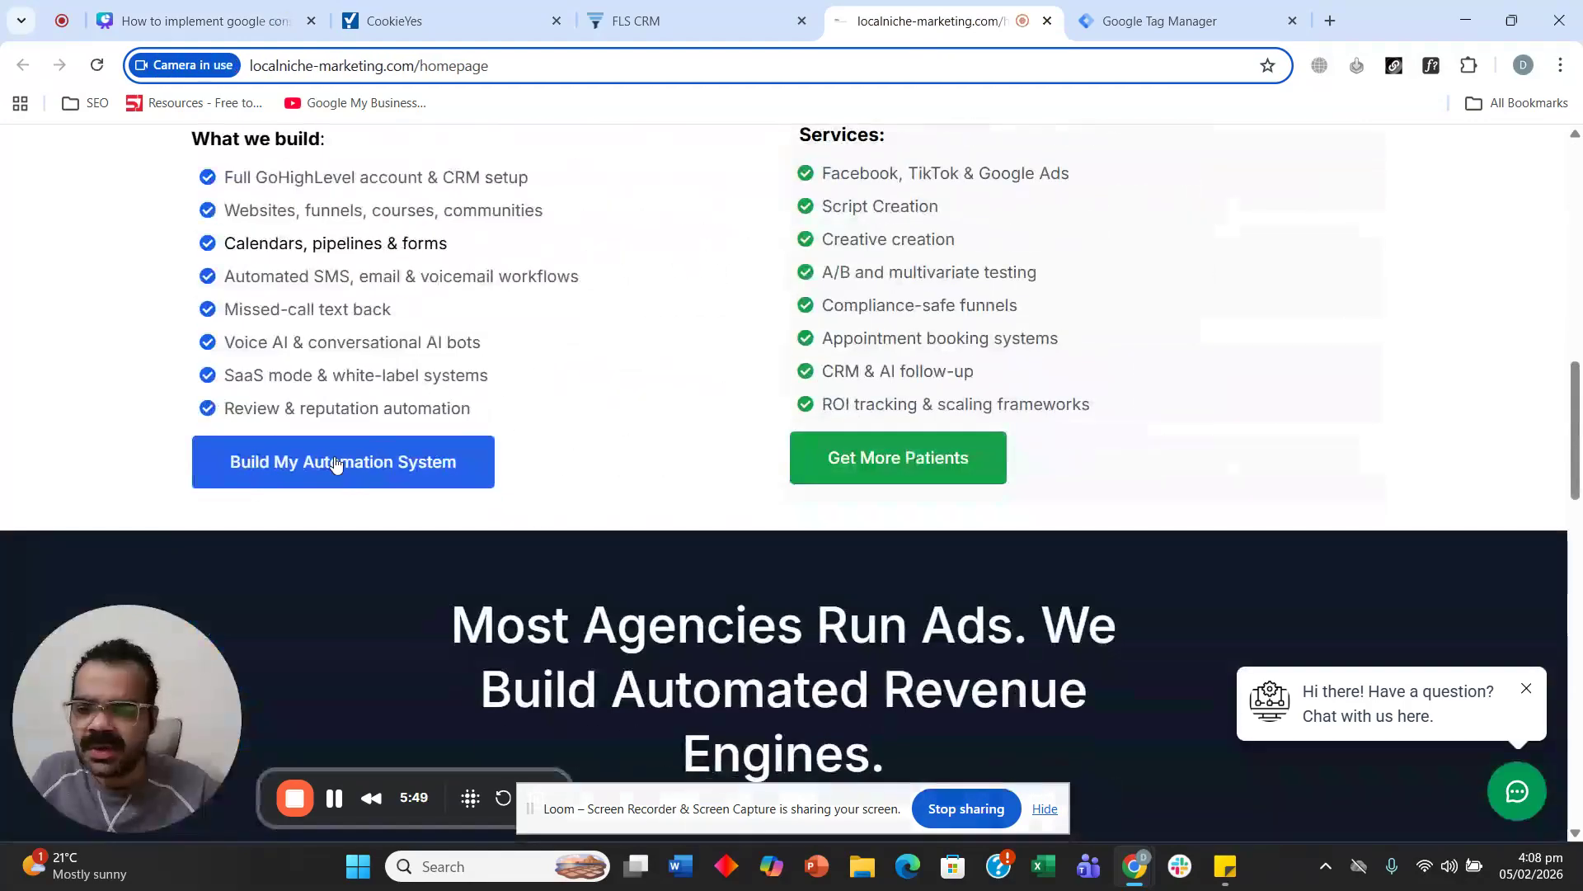
scroll(326, 474, "up", 5)
scroll(321, 465, "down", 10)
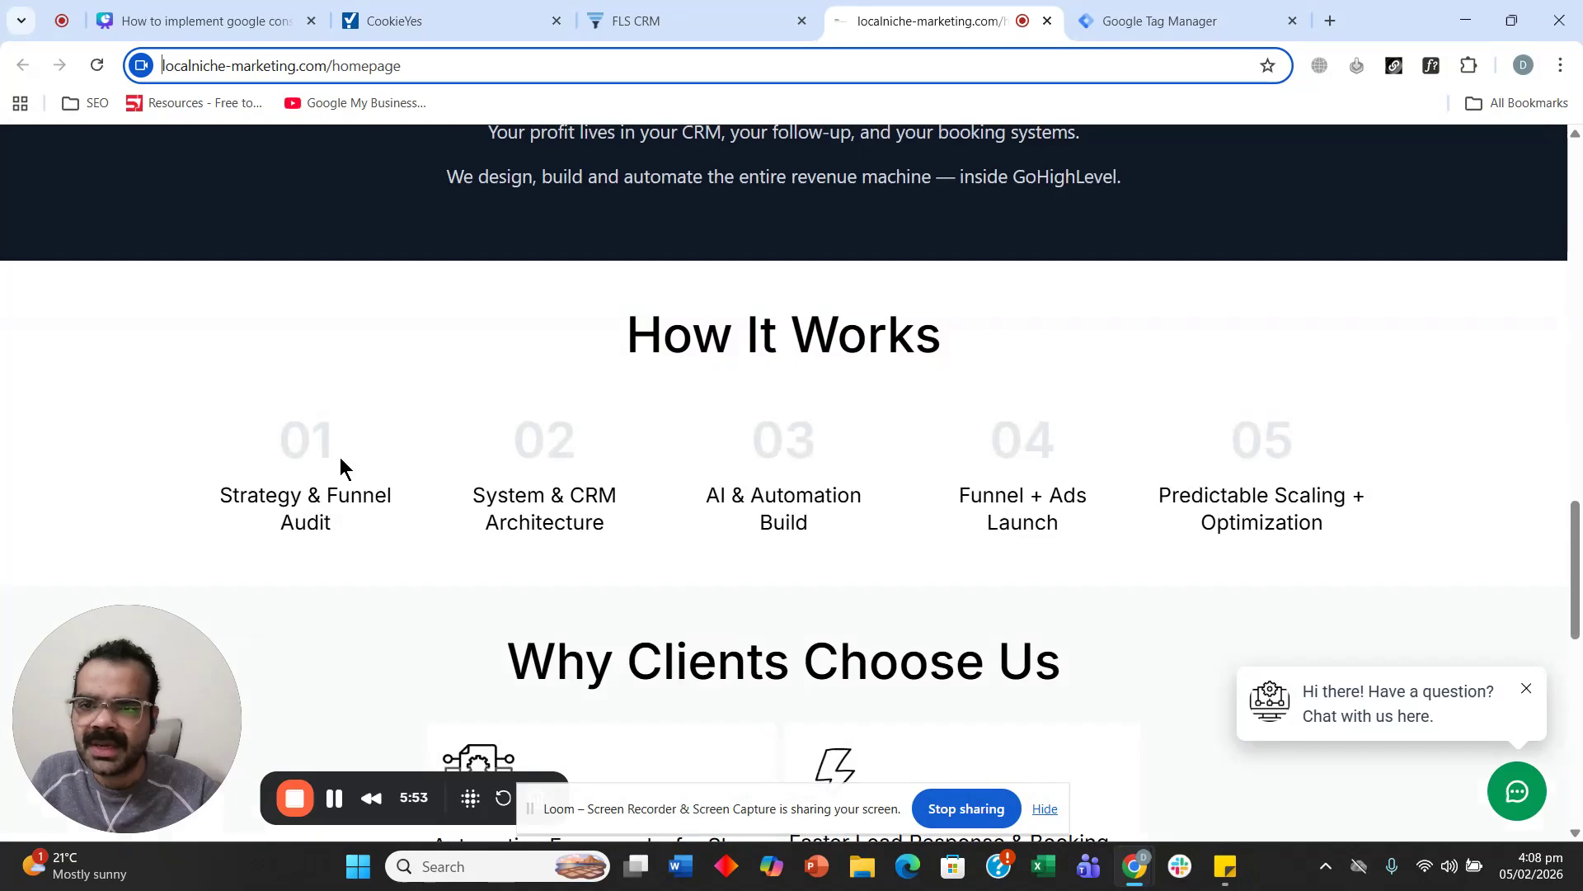
scroll(342, 460, "up", 5)
Submit and publish the Tag Manager workspace changes as a new container version without adding a description.
left_click(387, 18)
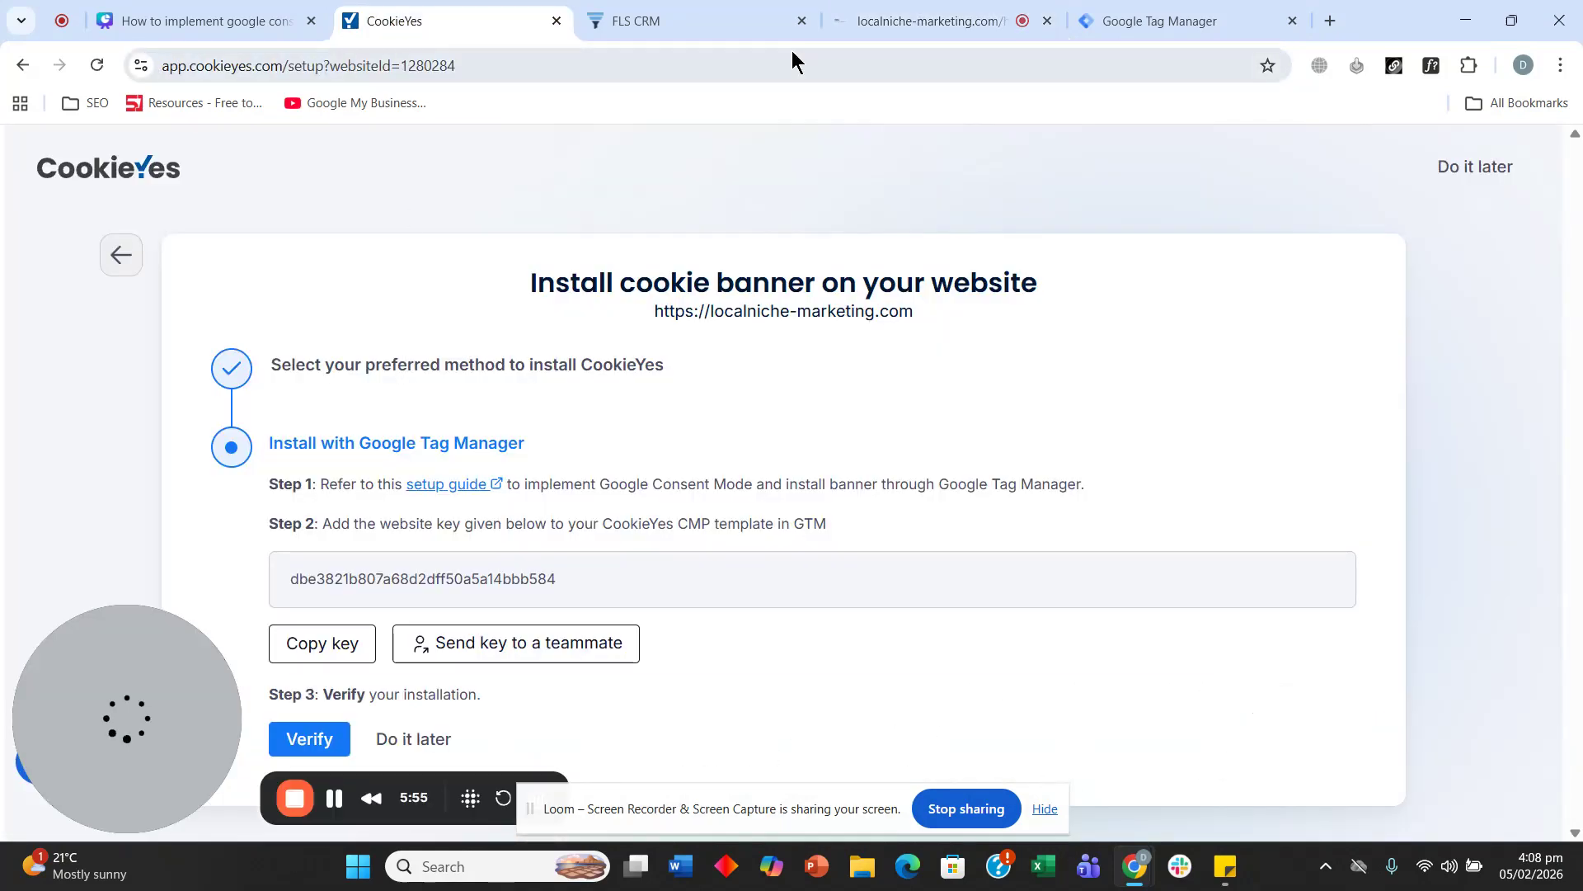
left_click(1136, 25)
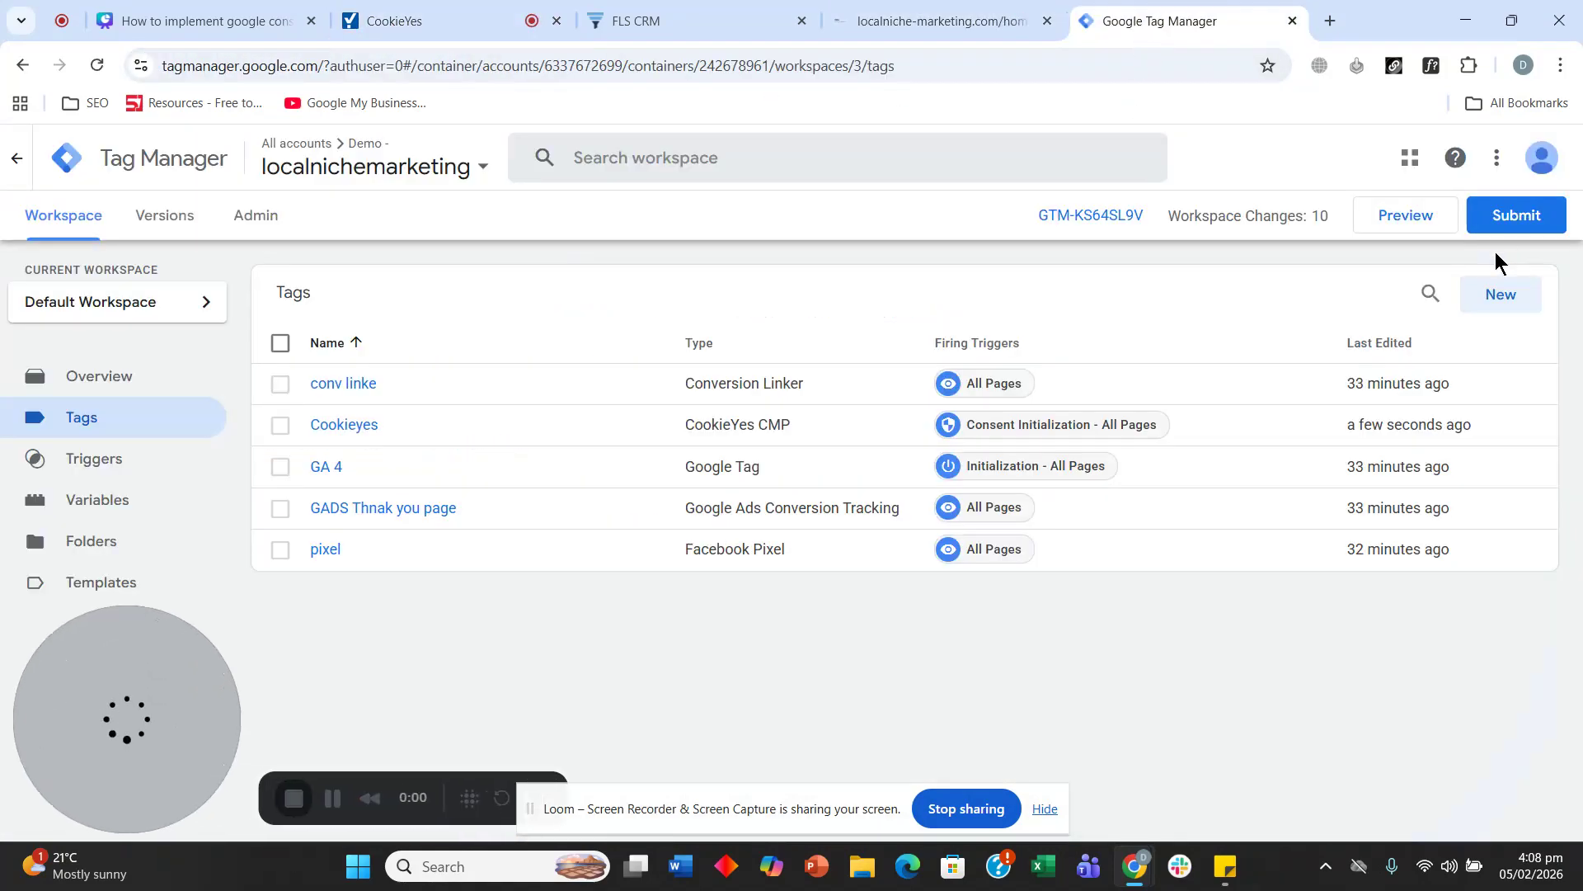
left_click(1476, 219)
left_click(1511, 169)
left_click(1046, 757)
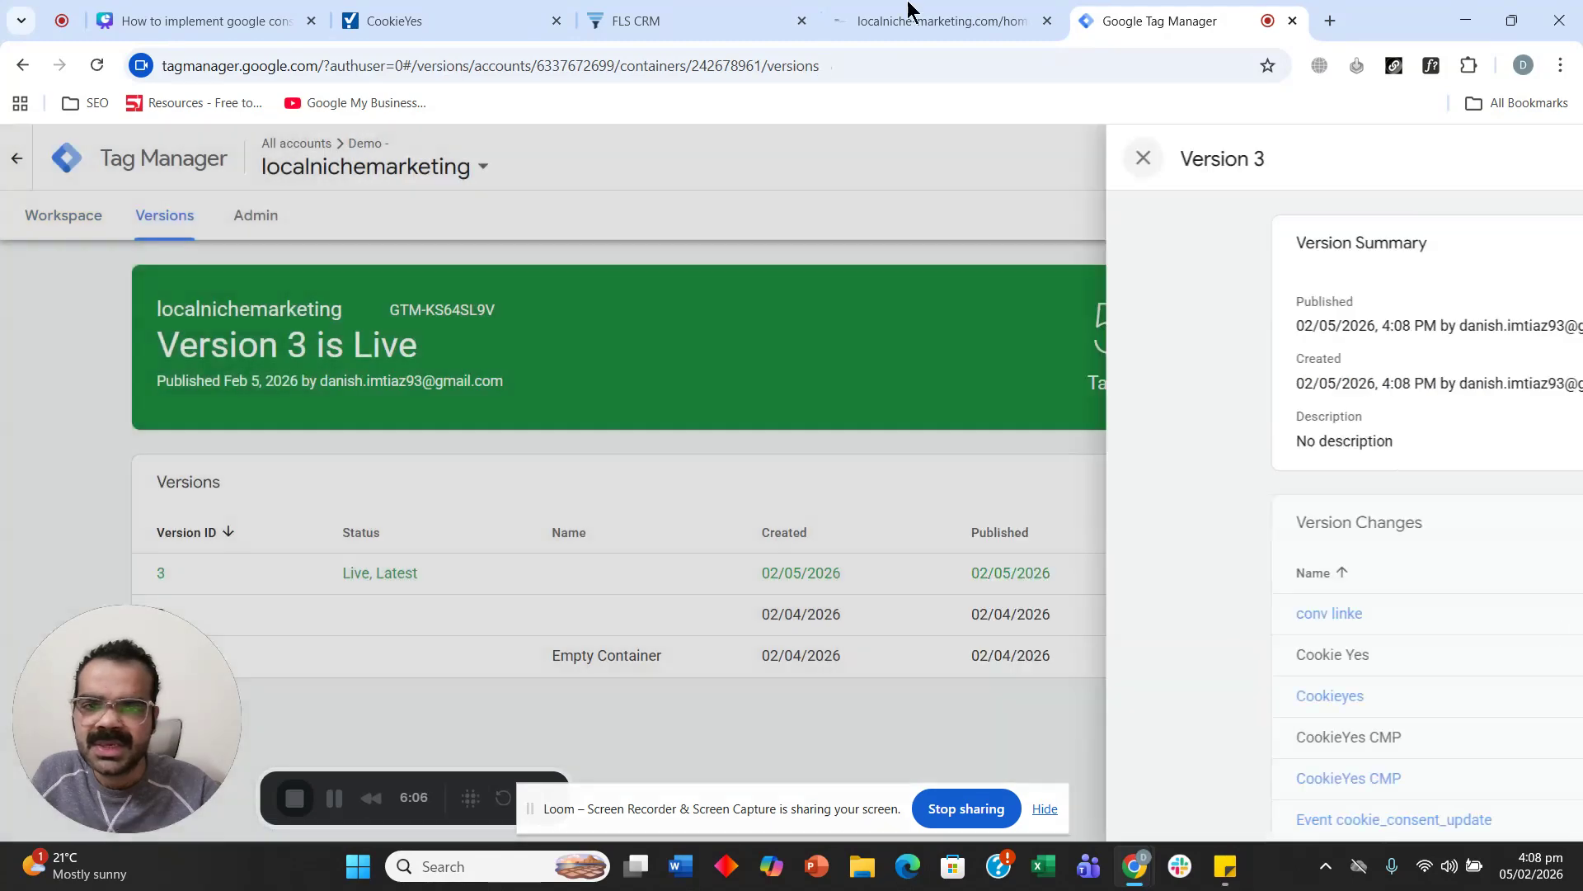
Reload the live homepage after publishing the container and check whether the cookie banner loads.
left_click(907, 10)
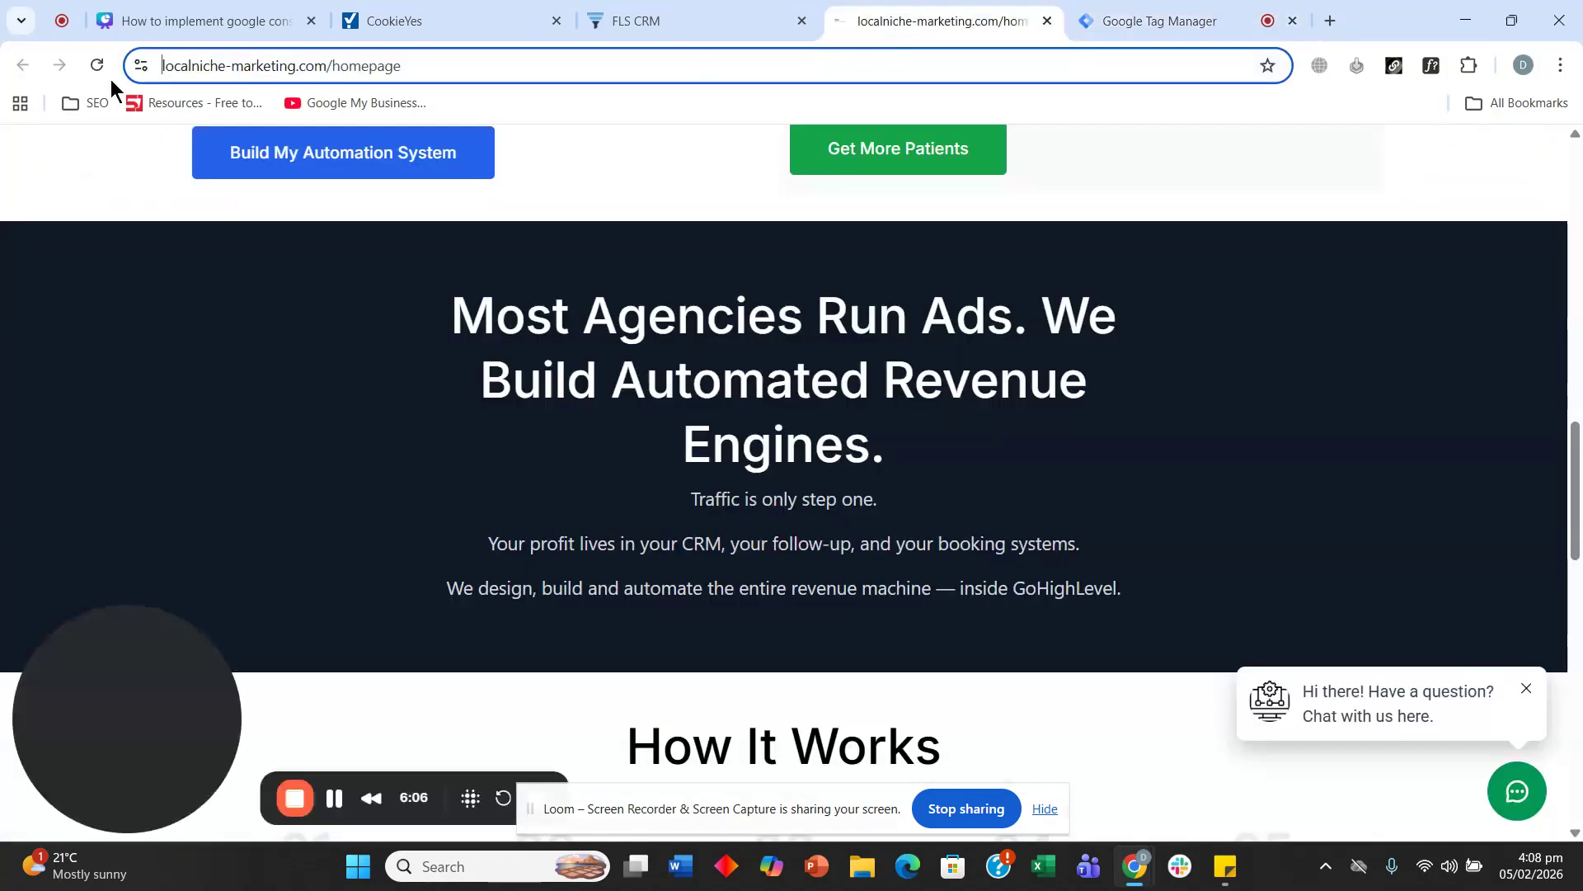
left_click(100, 66)
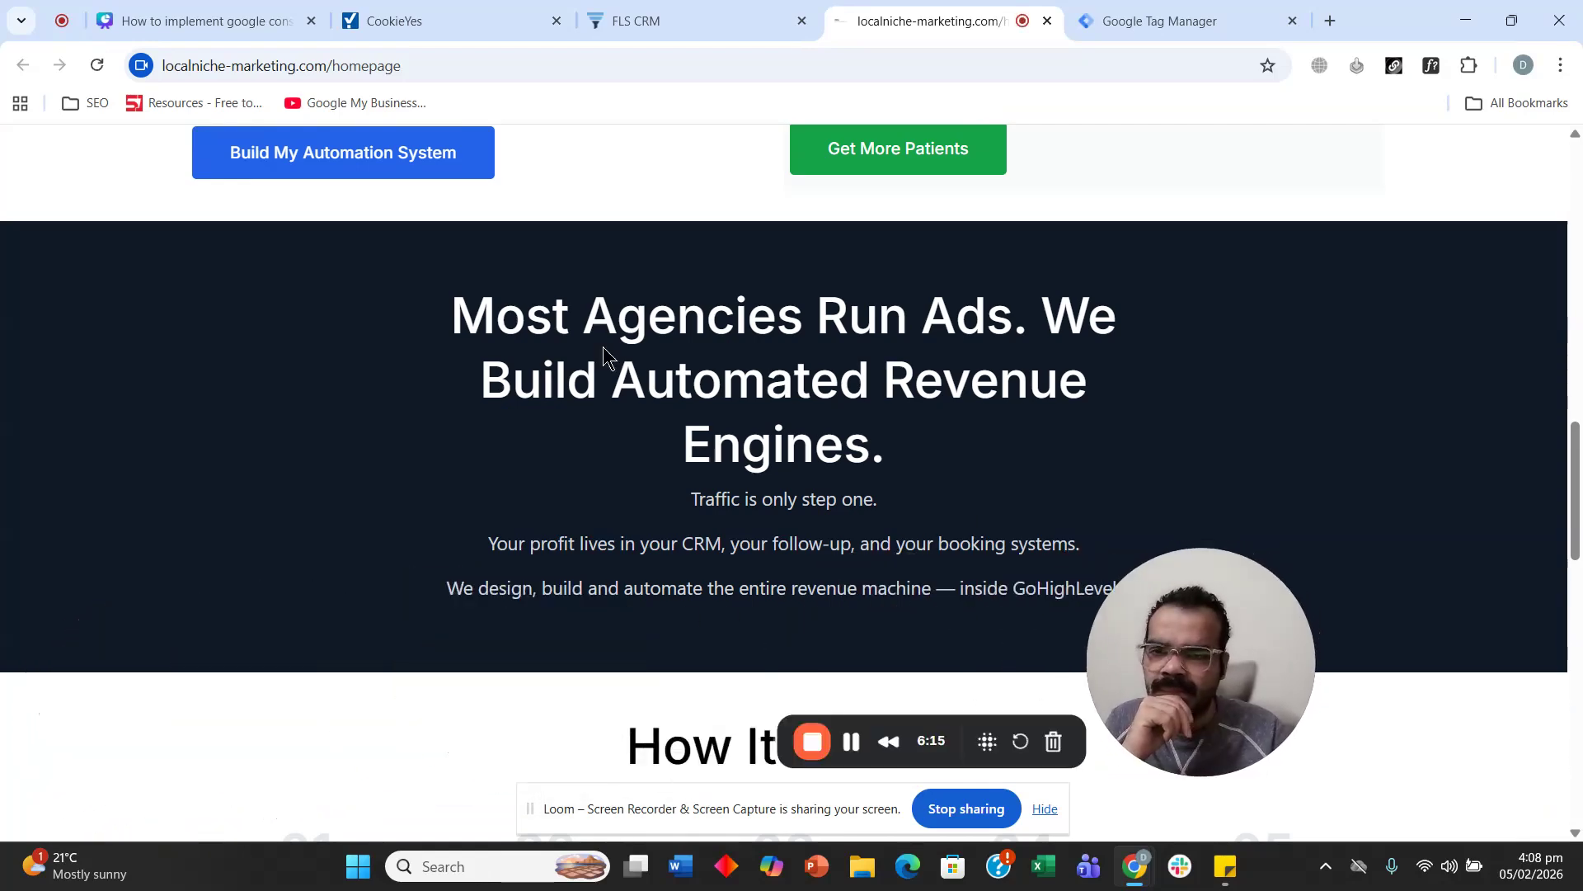
scroll(600, 352, "down", 2)
scroll(598, 365, "down", 8)
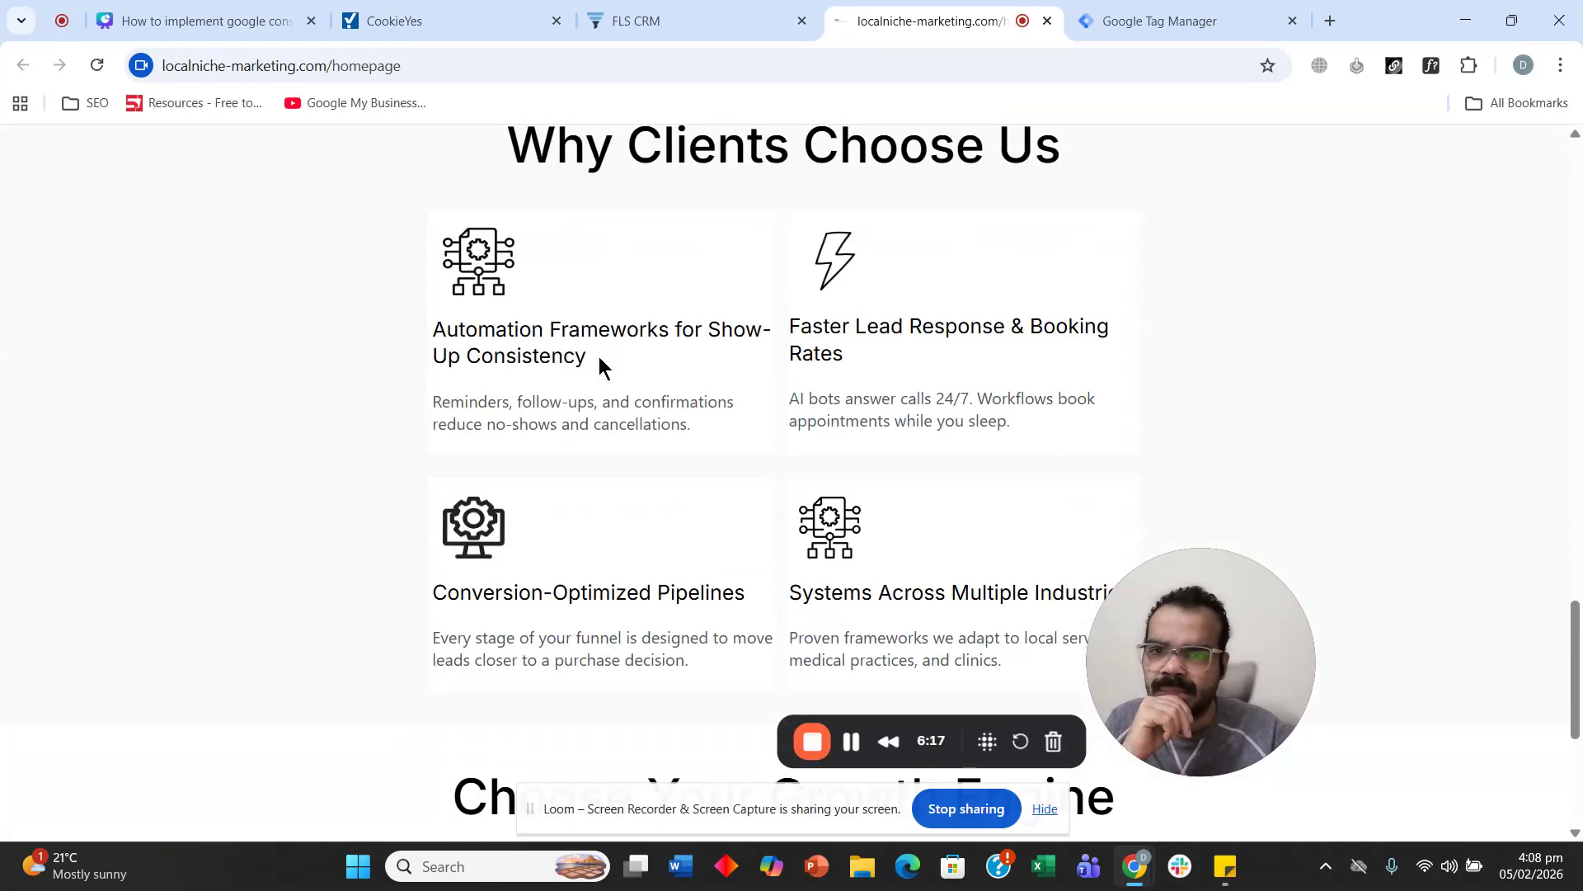
Start the banner installation verification for the website in CookieYes.
left_click(428, 21)
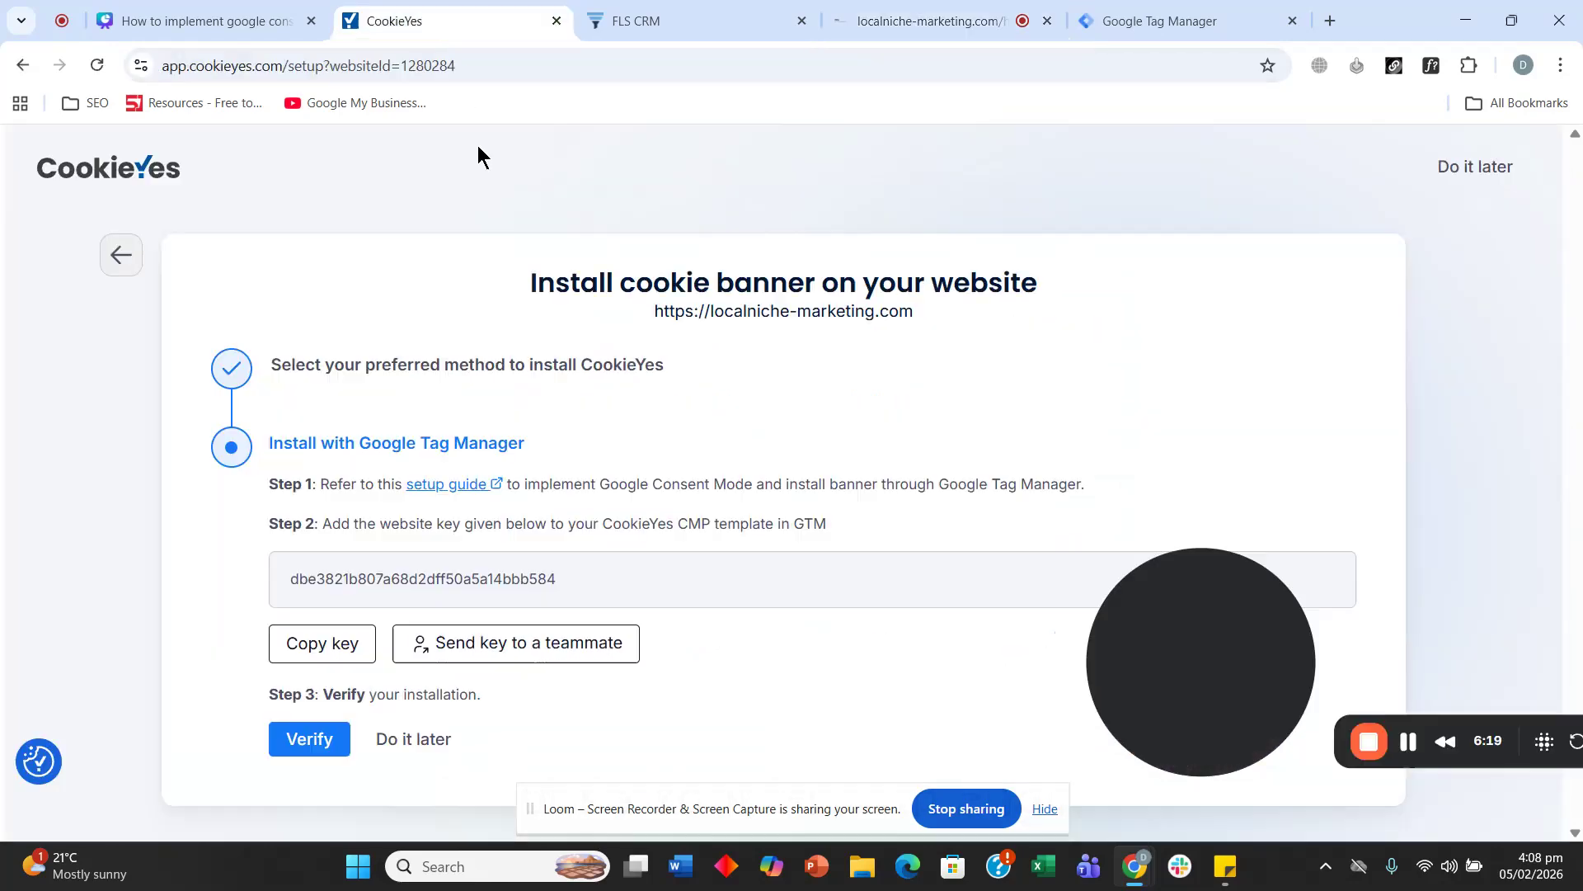
left_click(322, 746)
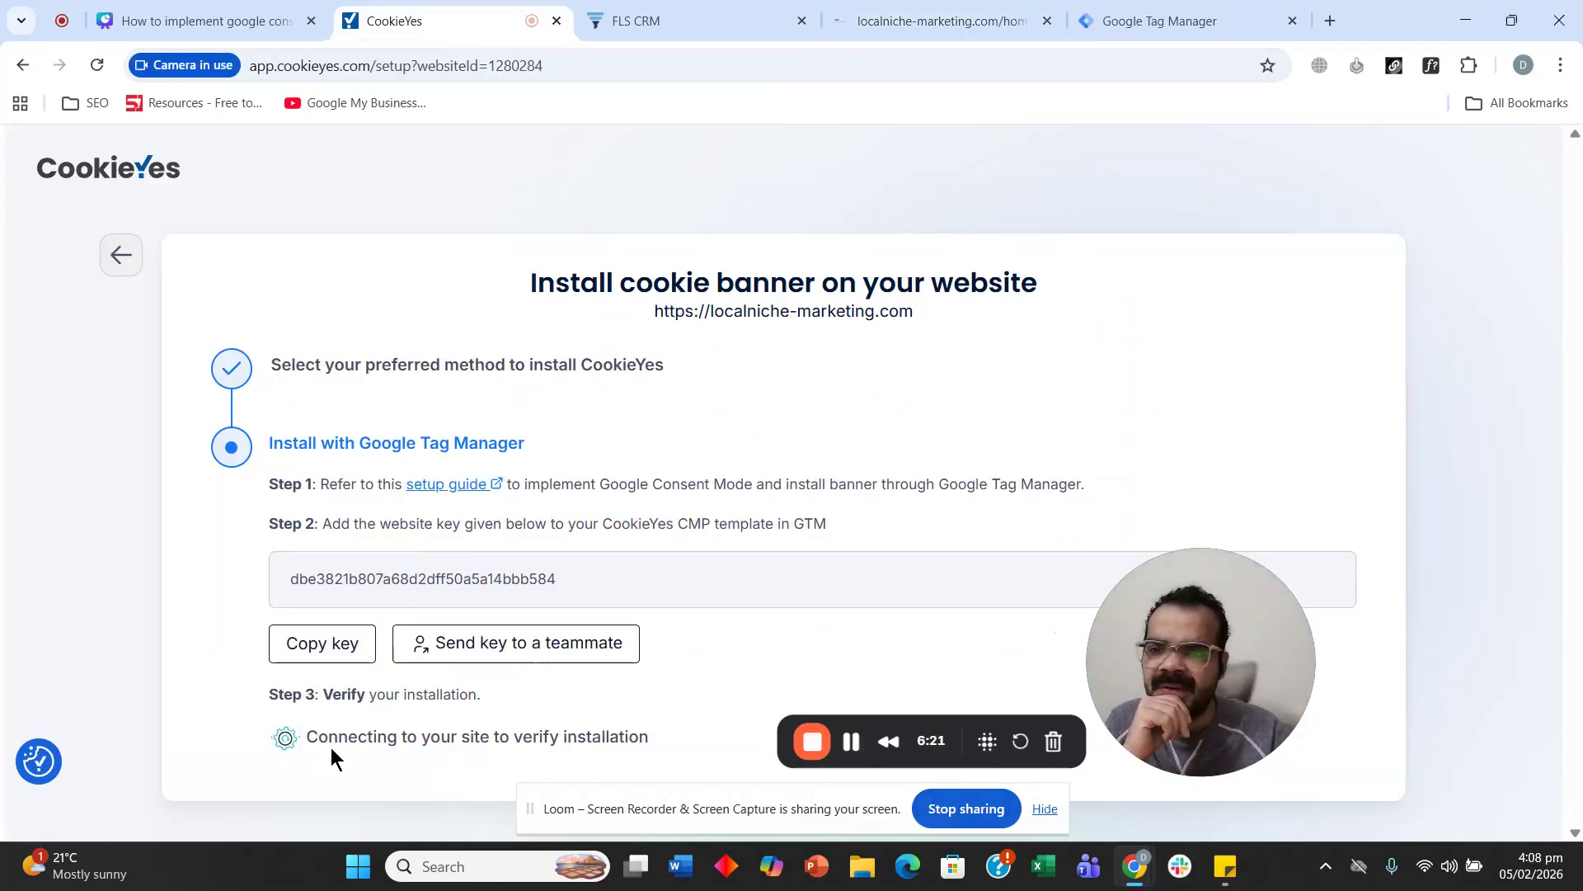
left_click(898, 26)
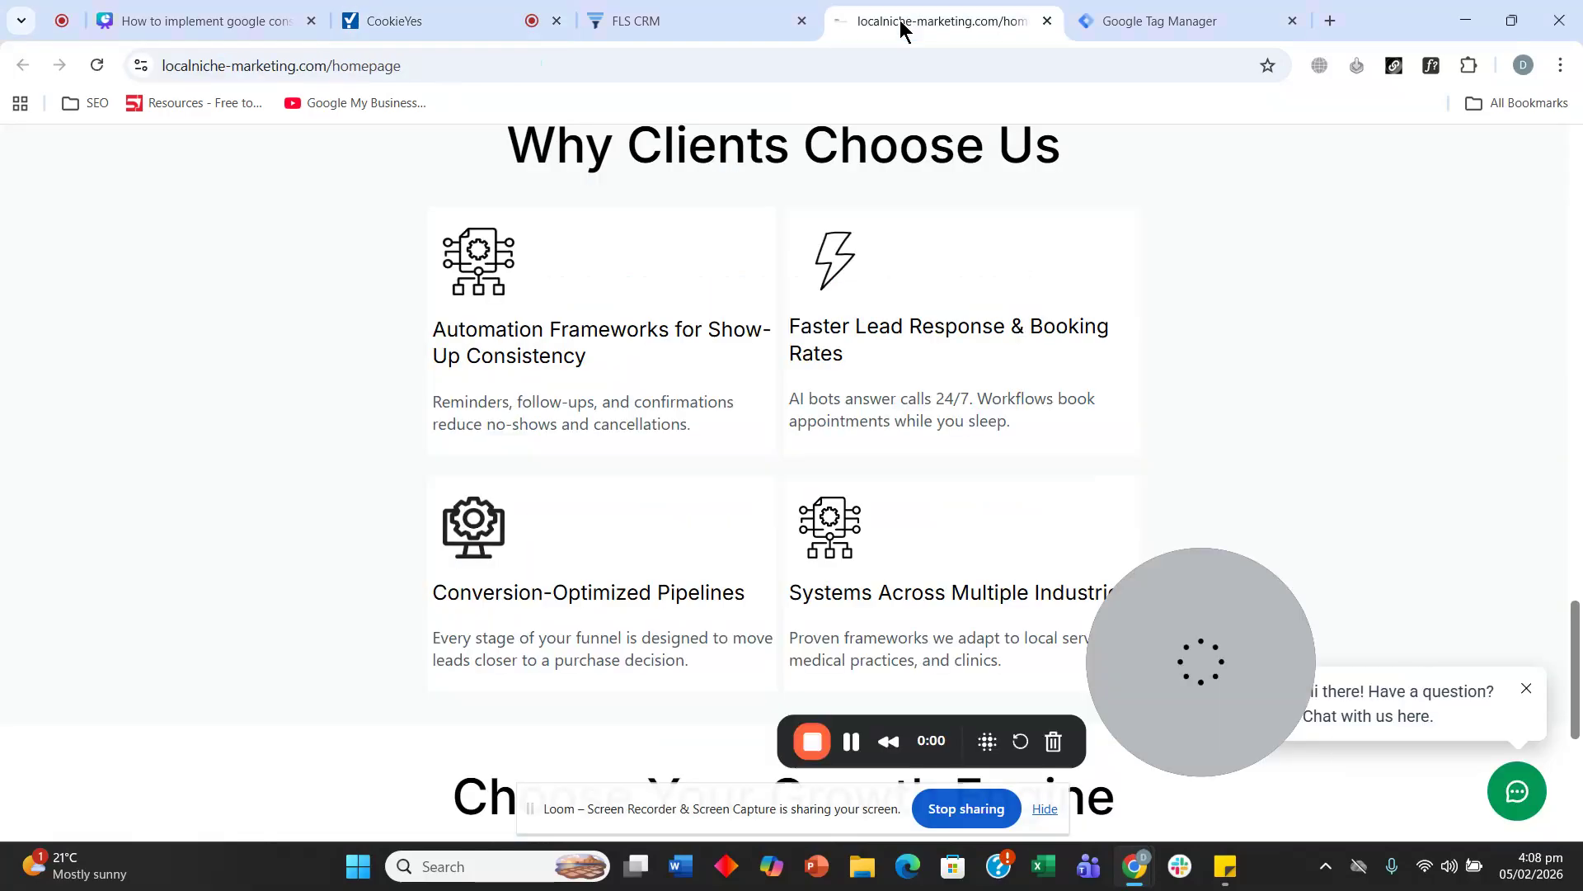
left_click(486, 22)
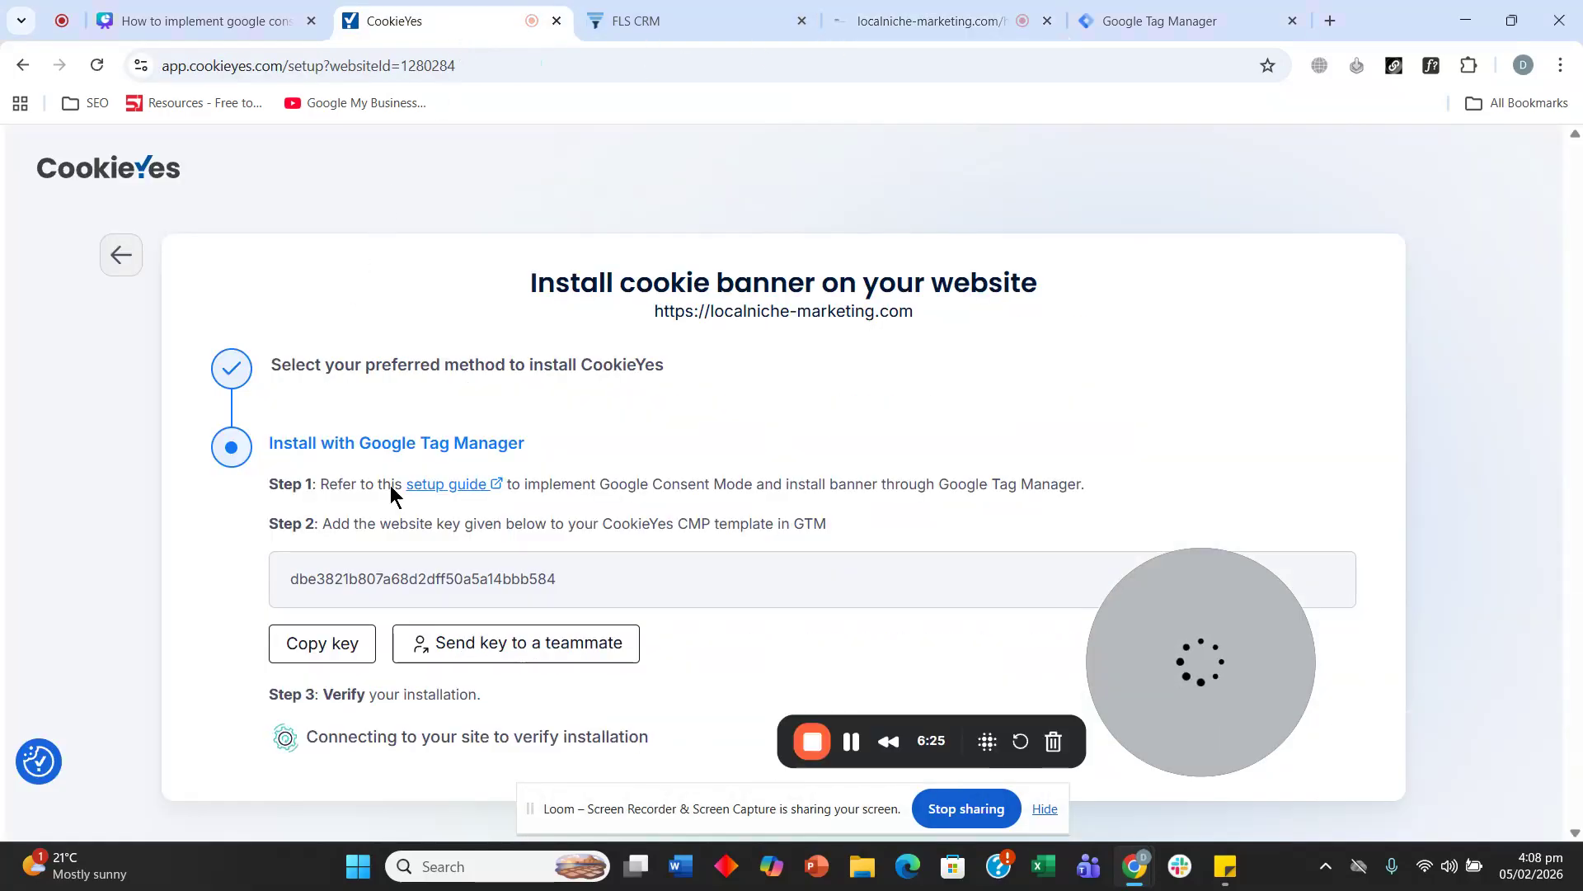
Bring up the website window opened by the verification, enlarge it and examine the page for the cookie banner.
mouse_move(1136, 866)
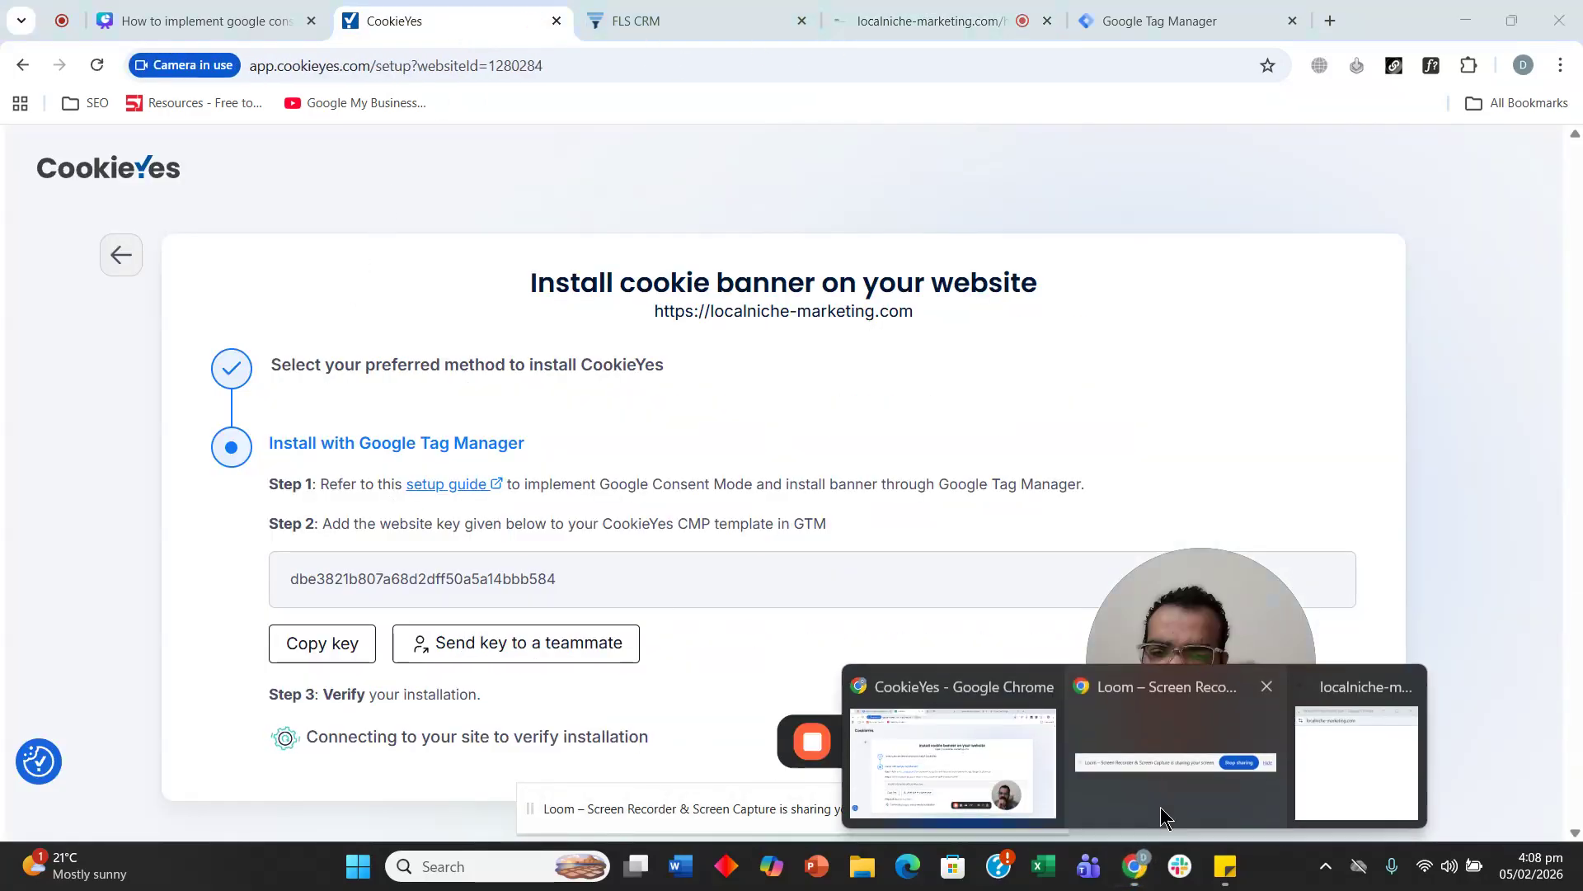
left_click(1333, 715)
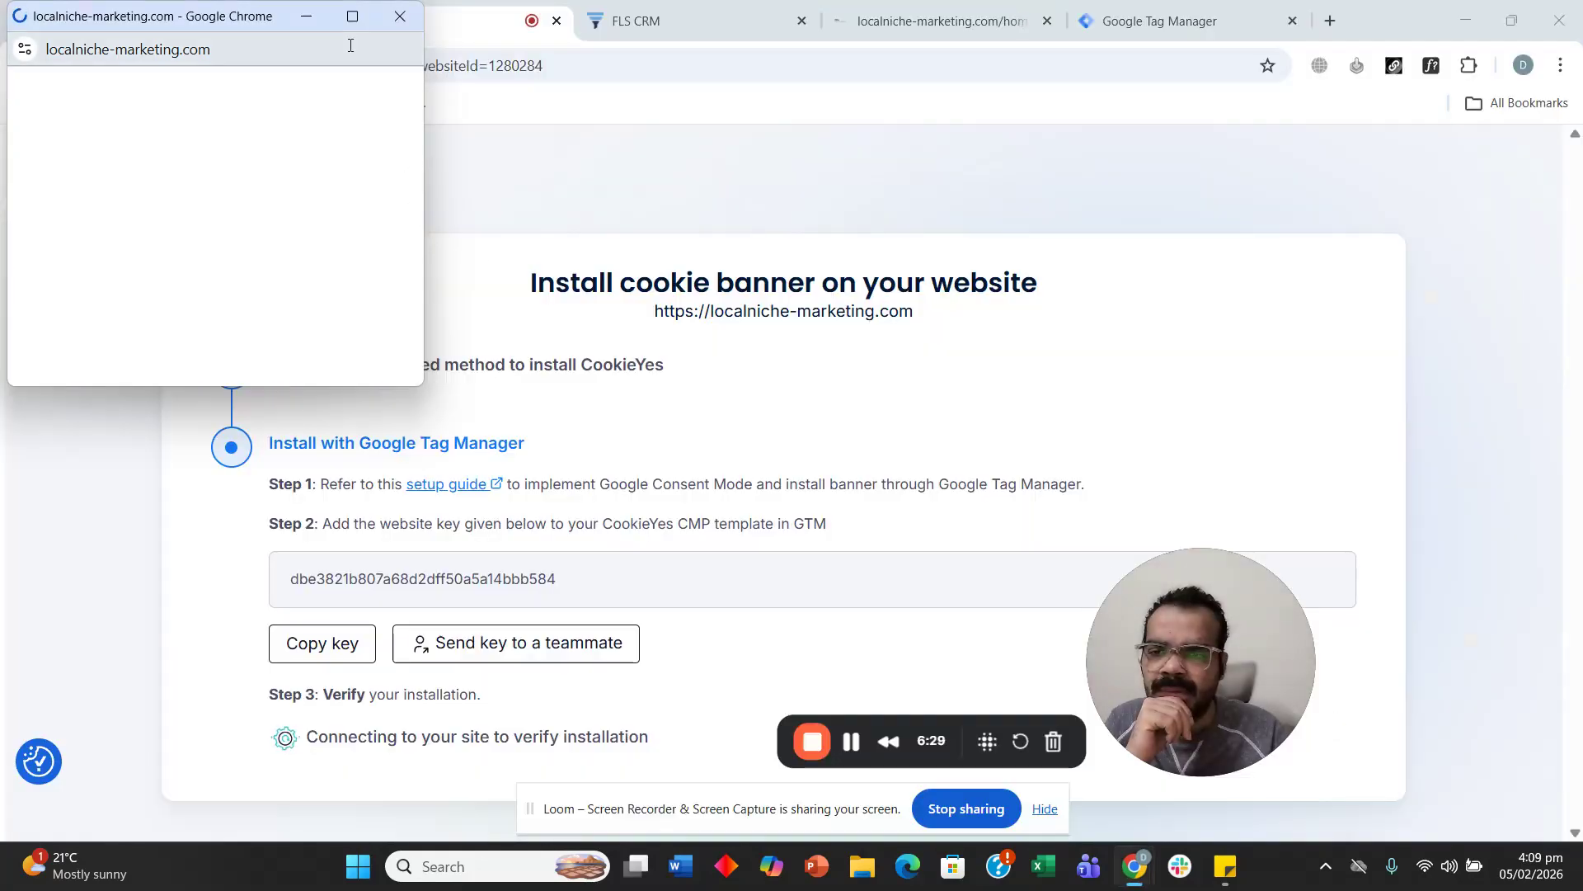
double_click(363, 20)
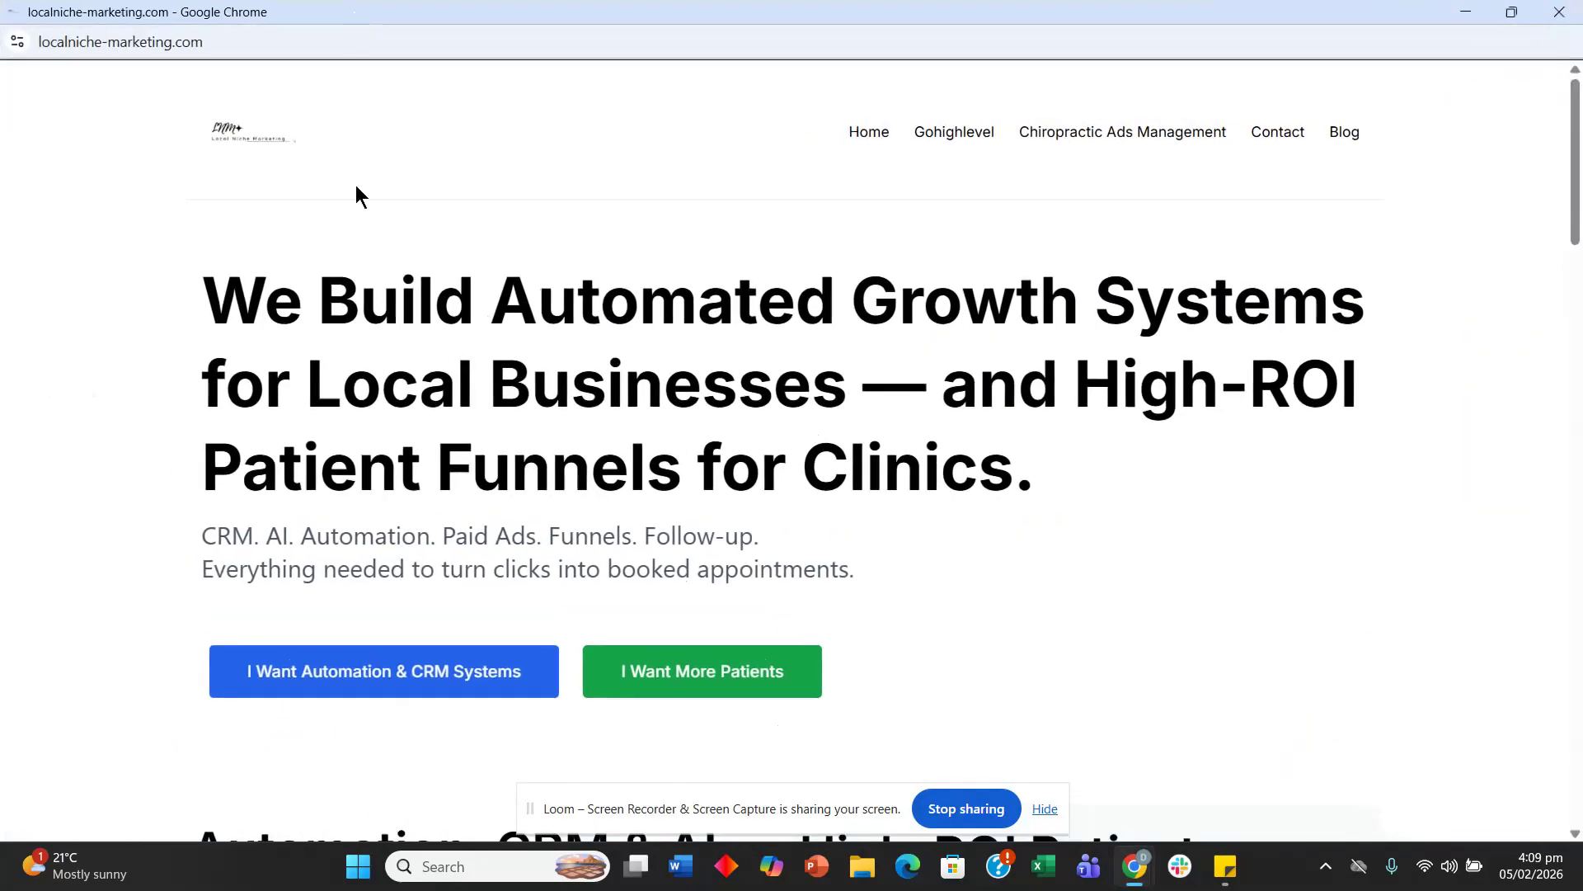
scroll(280, 460, "down", 10)
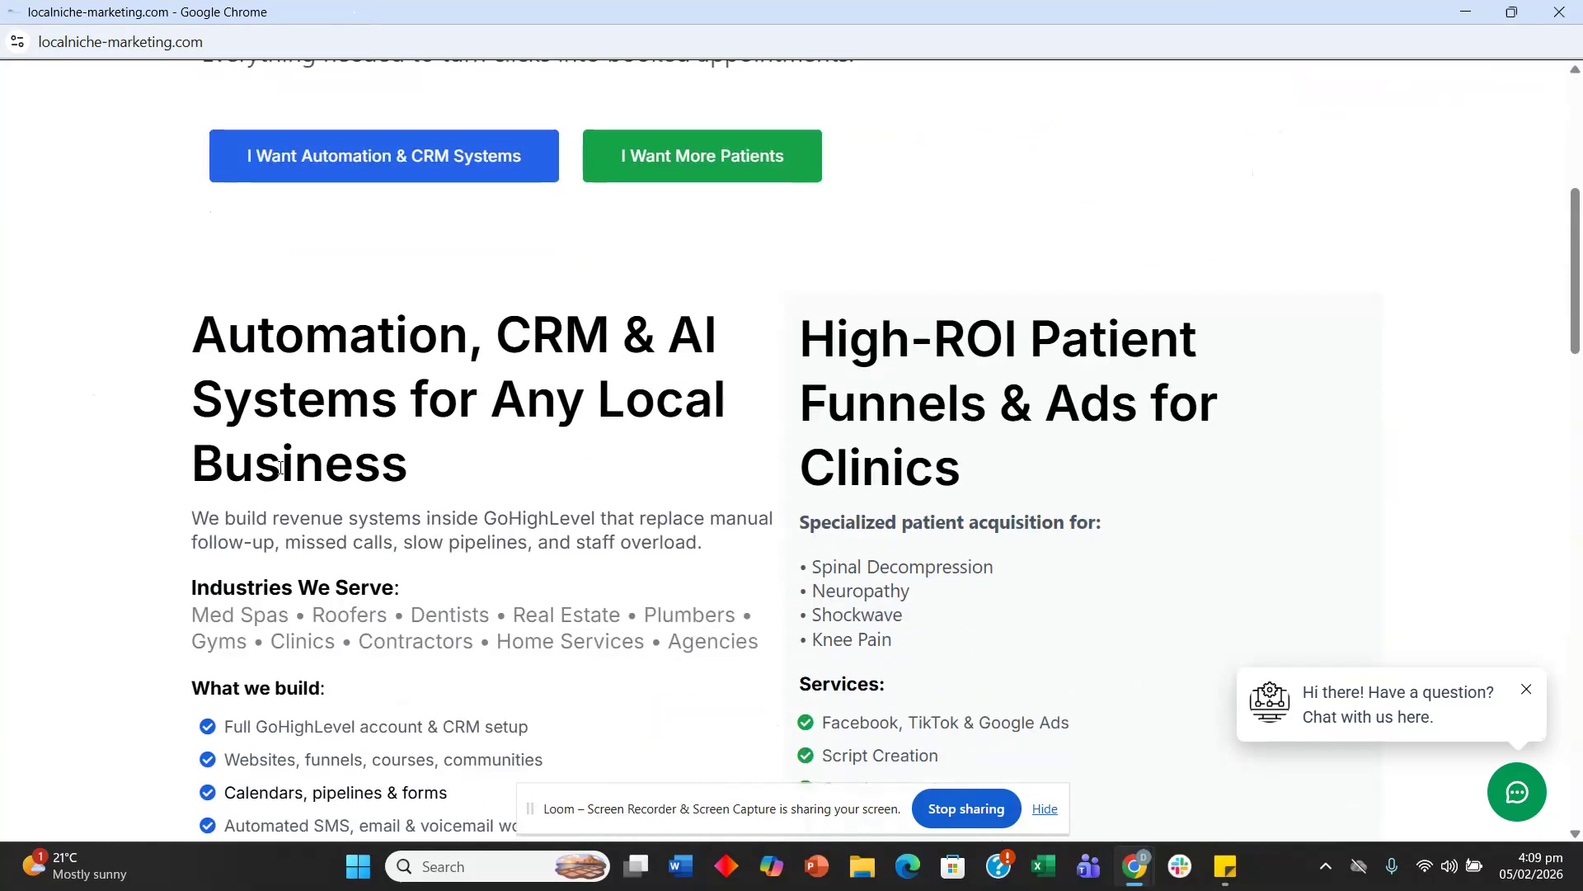
scroll(279, 467, "up", 9)
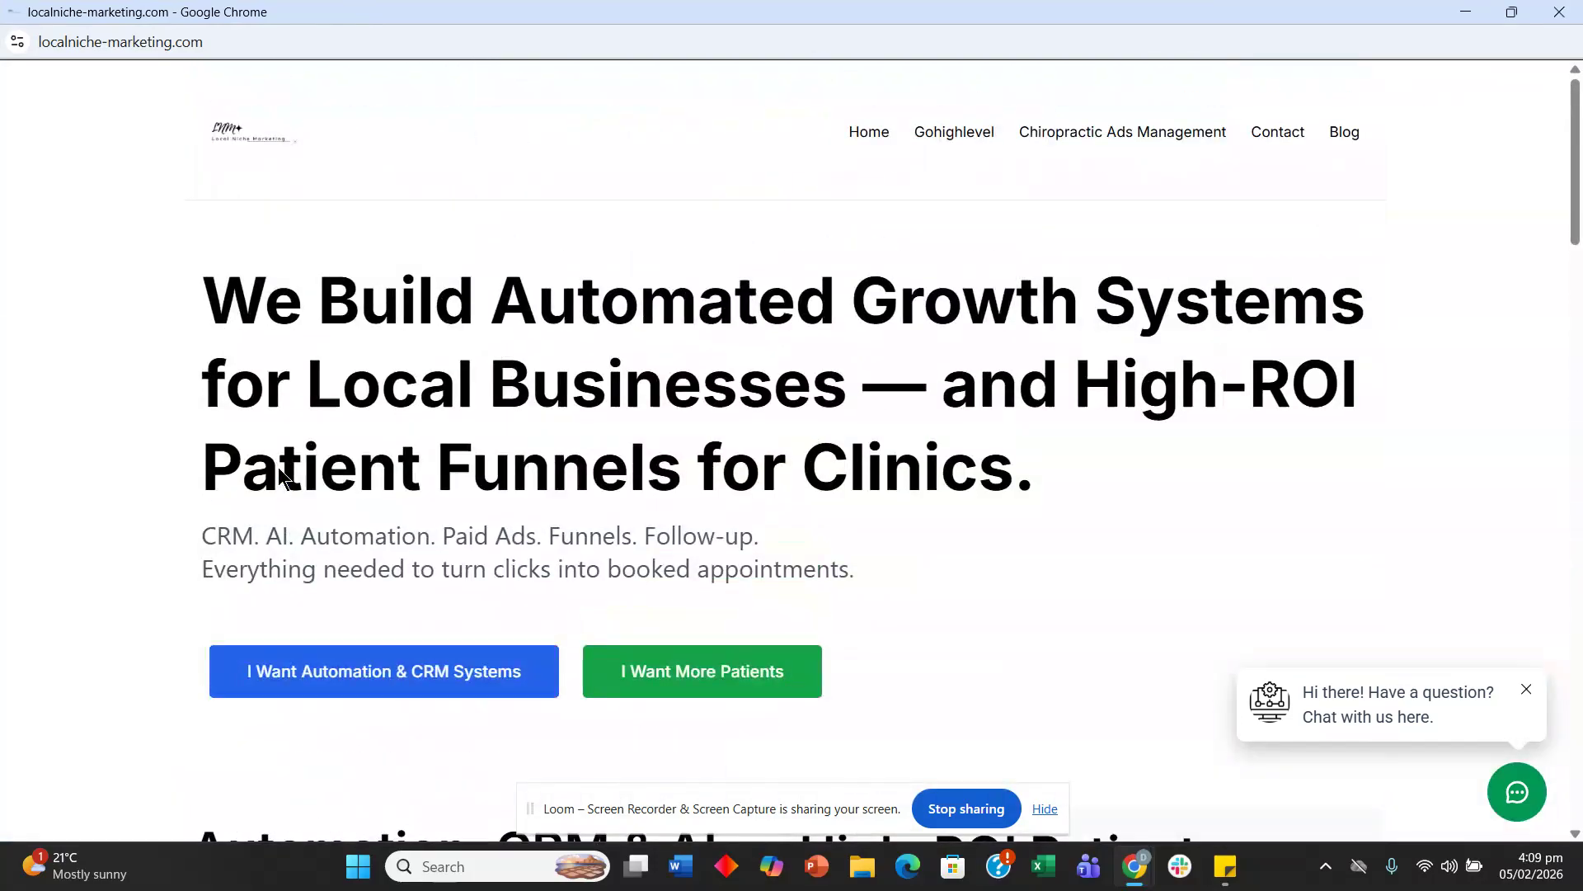
scroll(279, 467, "down", 15)
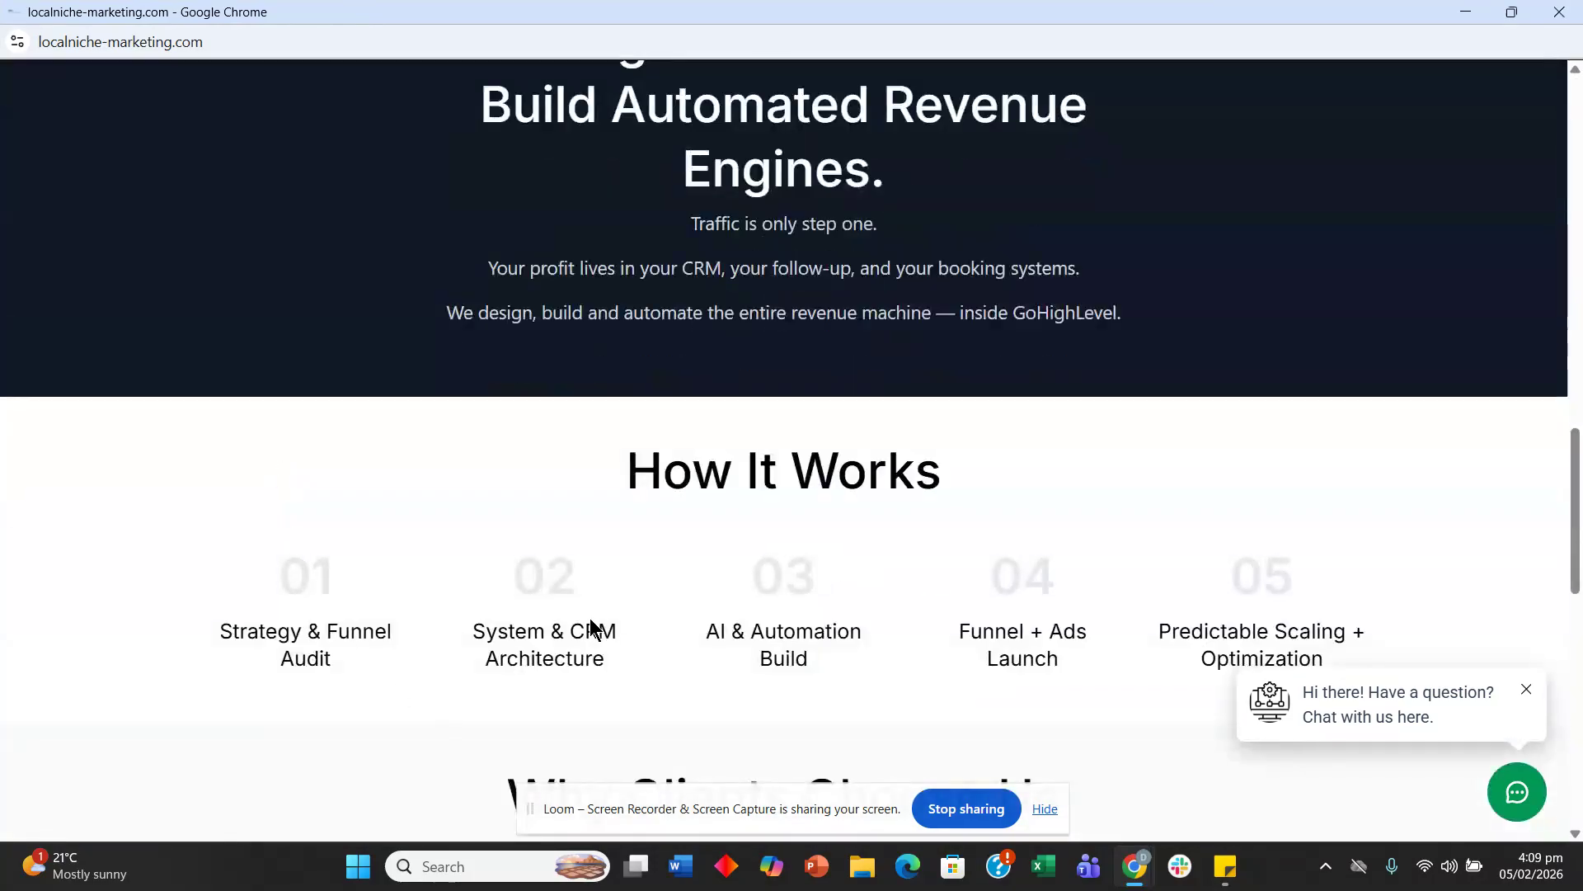
scroll(593, 631, "down", 5)
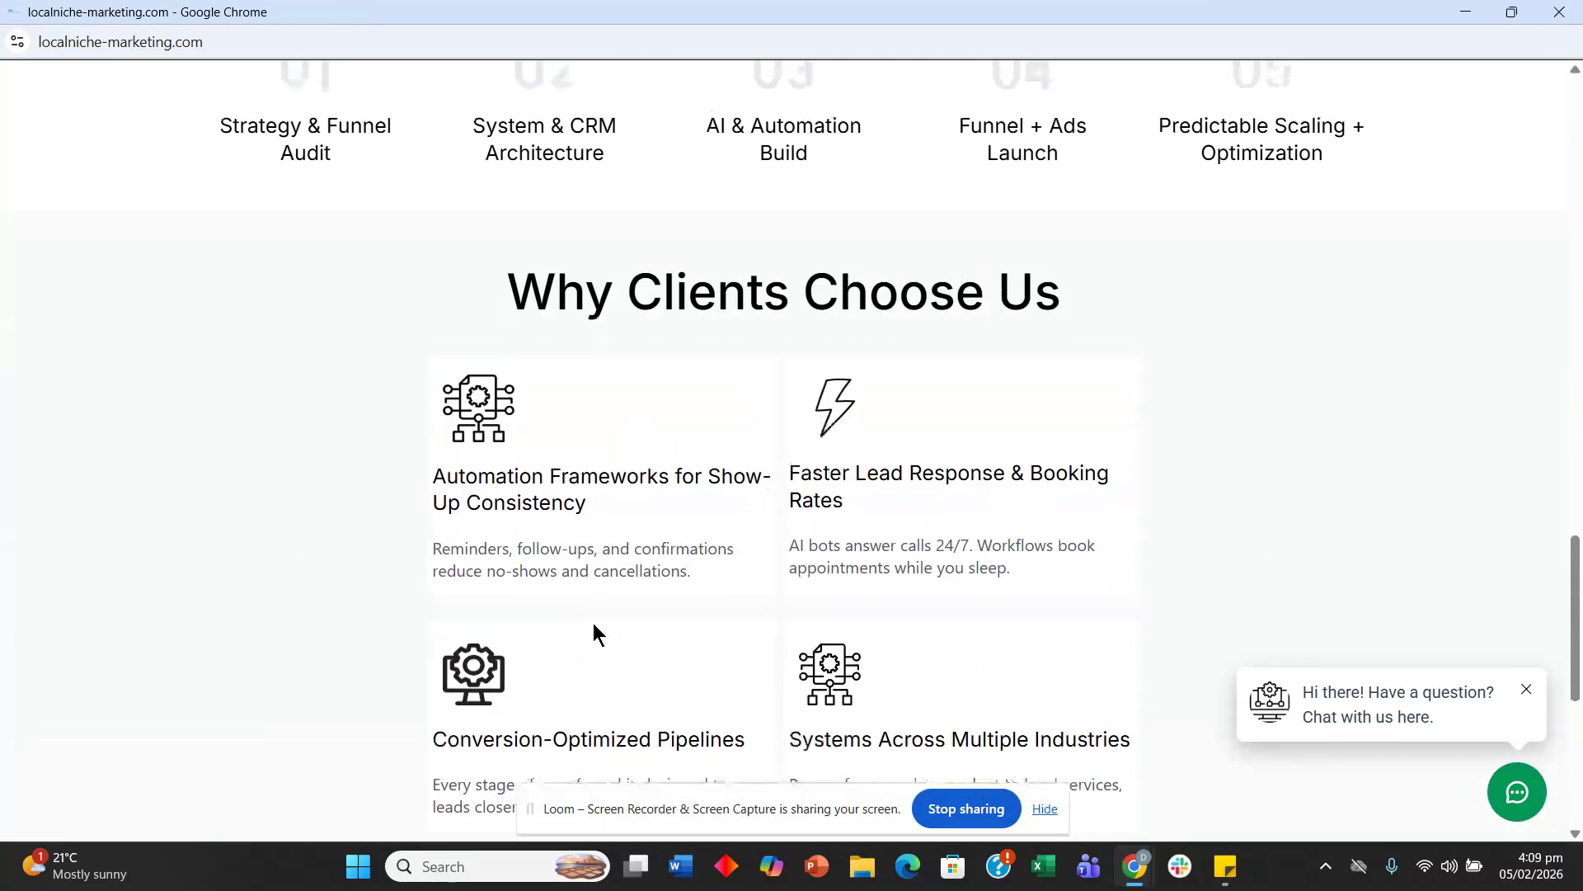
left_click(1512, 11)
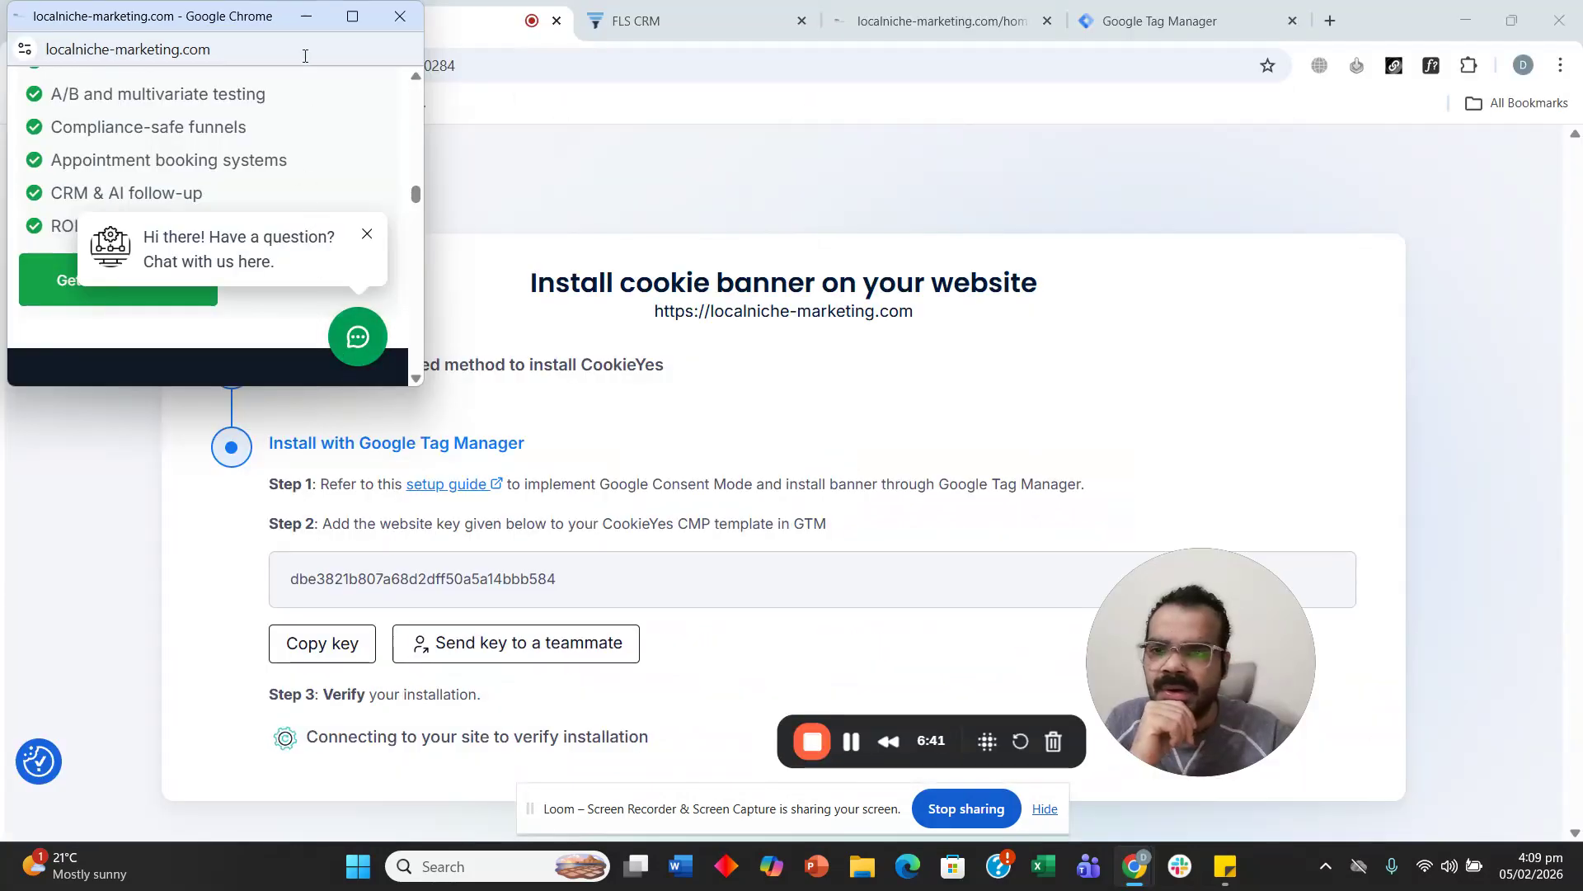
left_click(352, 19)
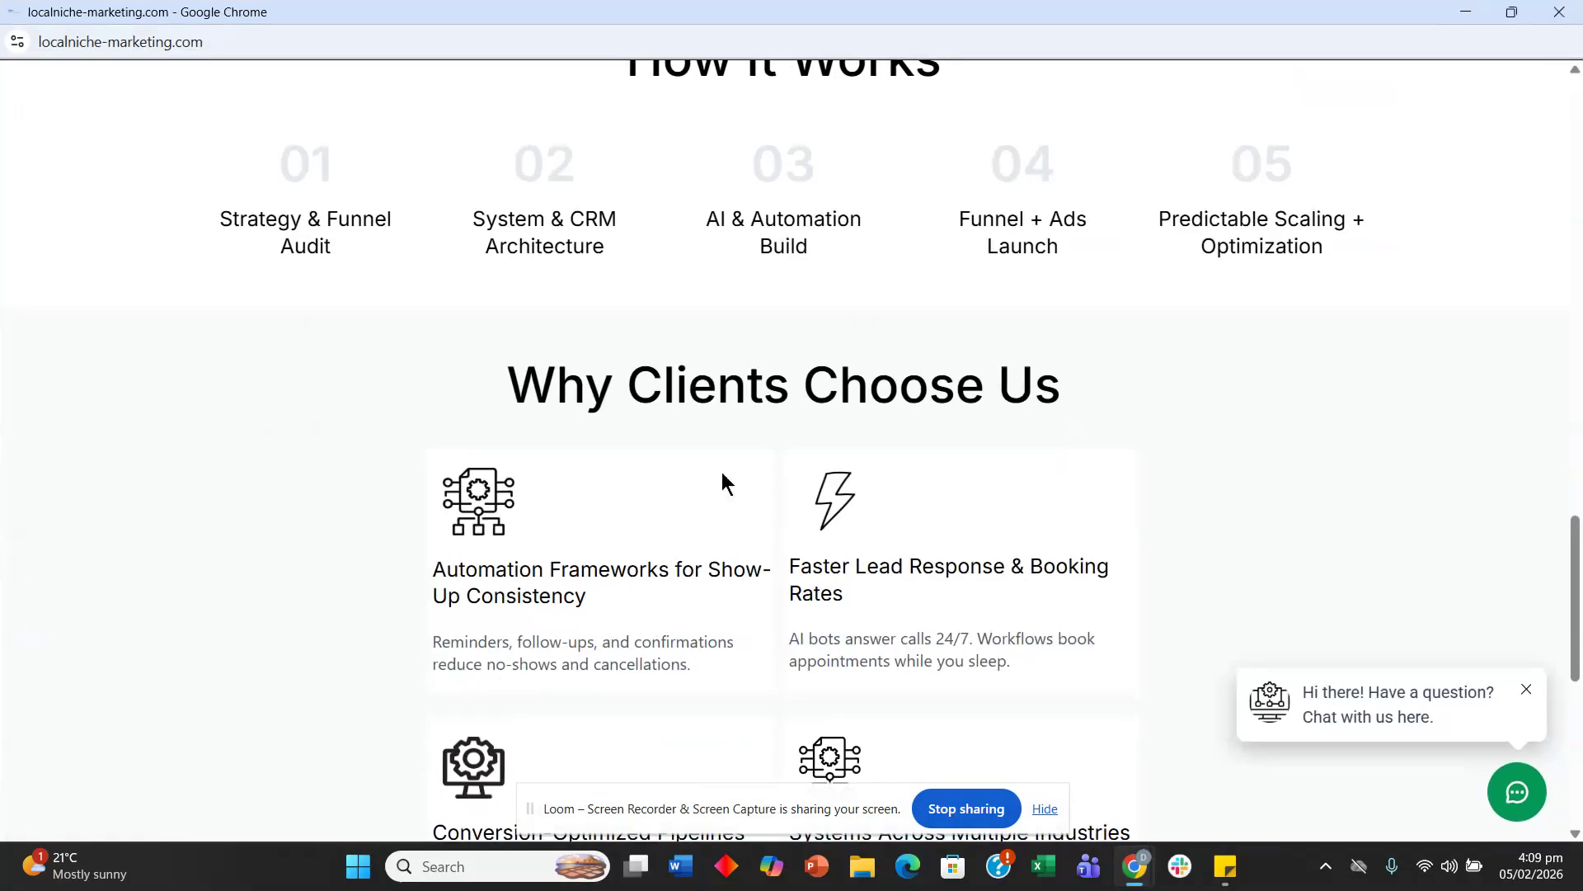
left_click(1511, 11)
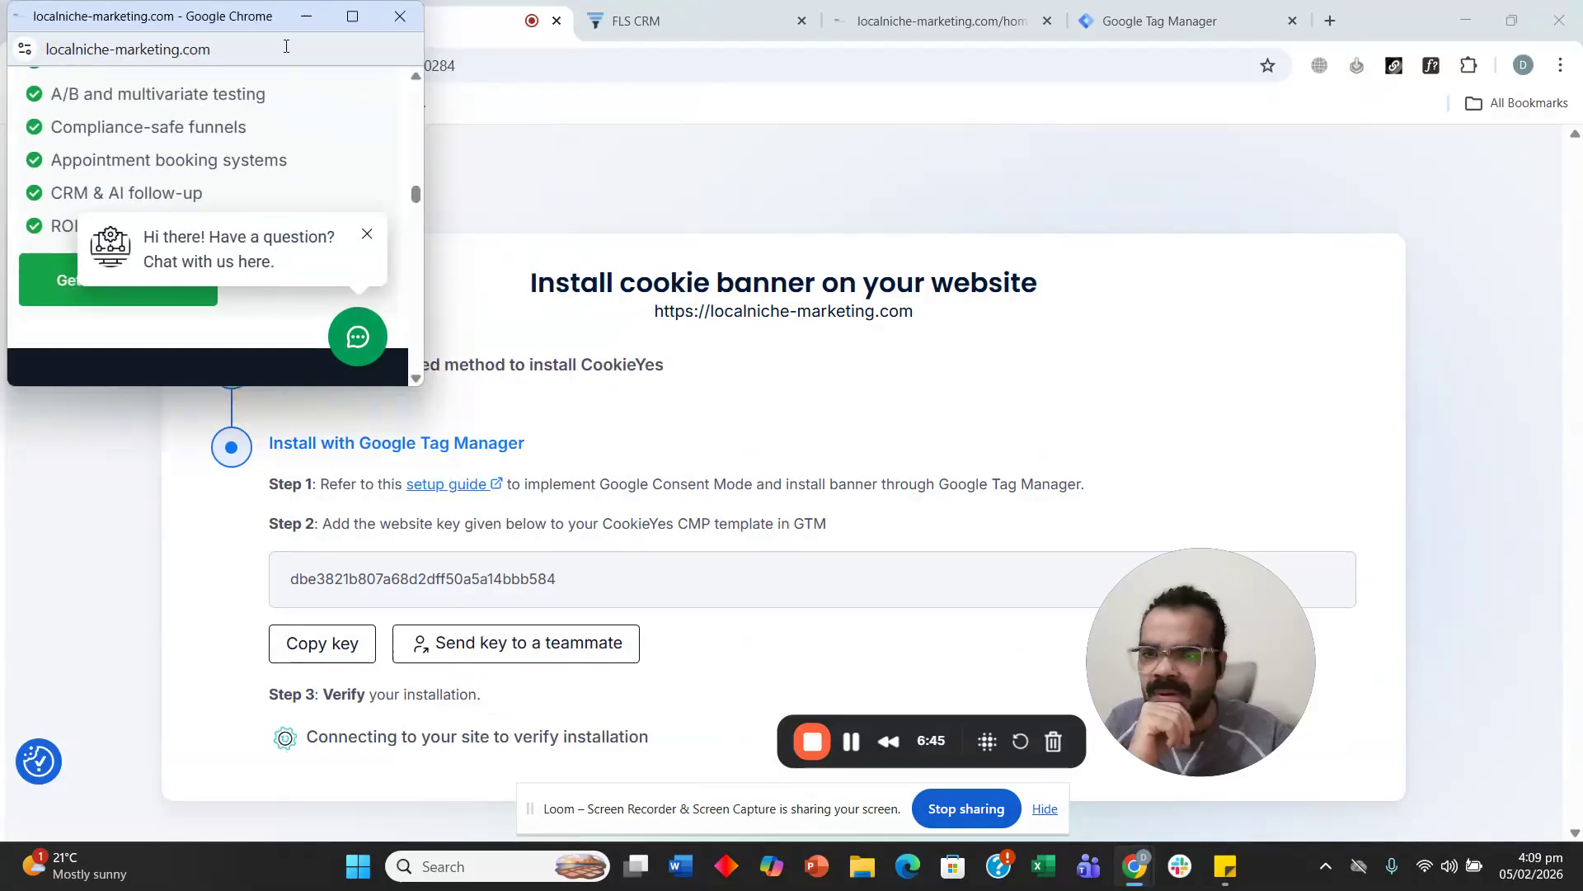
Minimize the verification window and reload the homepage in the main browser window.
left_click(306, 16)
left_click(879, 26)
left_click(97, 66)
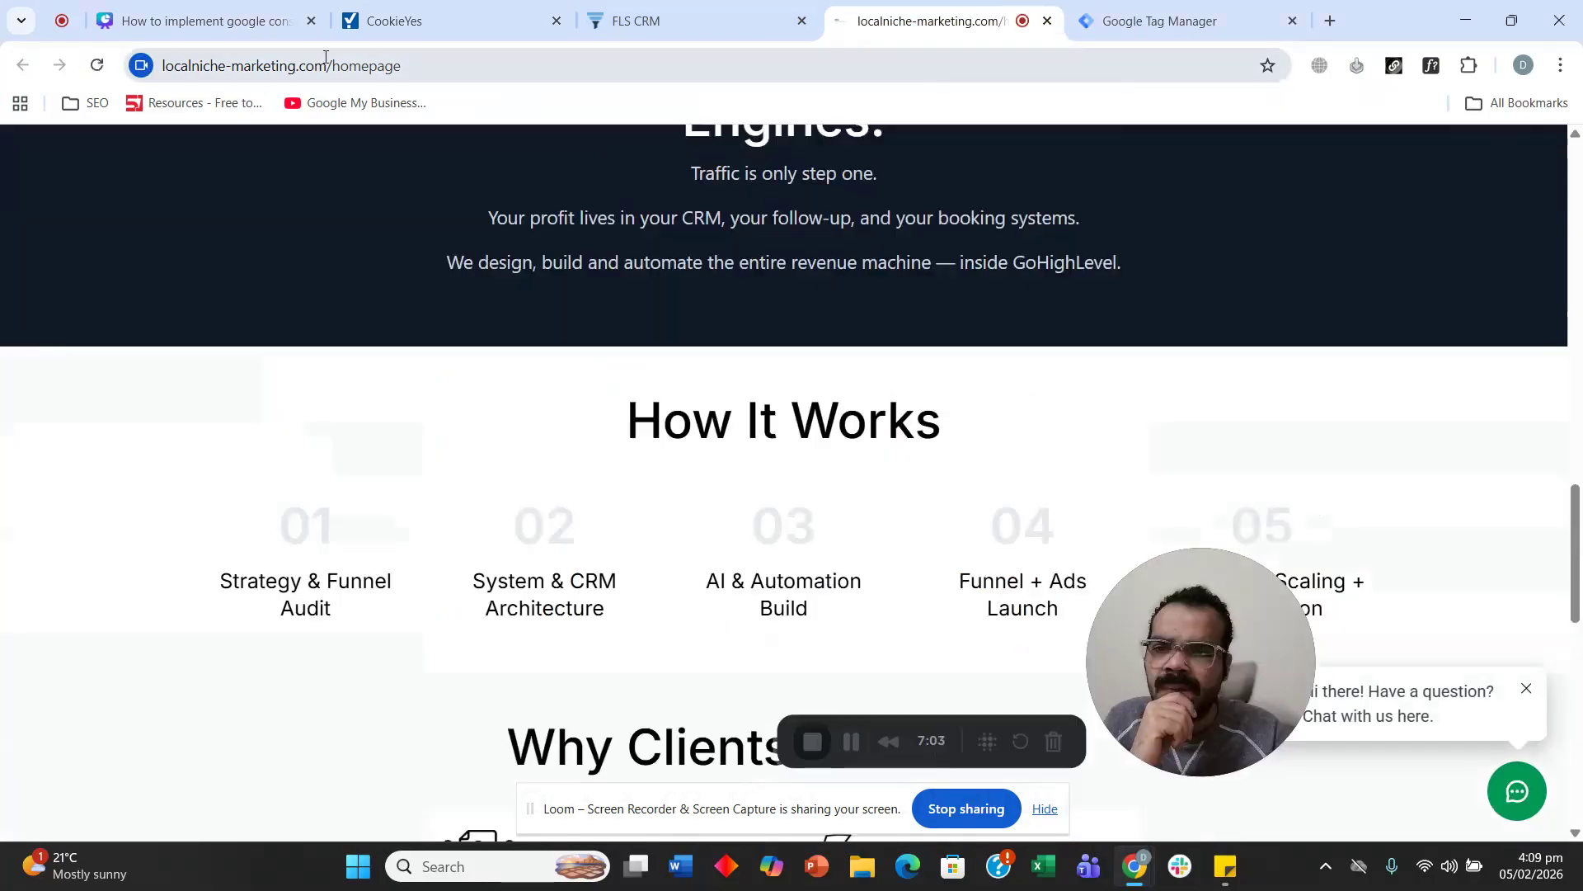
Open the homepage URL in a new incognito window and examine the cookie banner's text and consent options.
left_click(379, 65)
key("ctrl+c")
key("ctrl+shift+n")
key("ctrl+v")
key("Return")
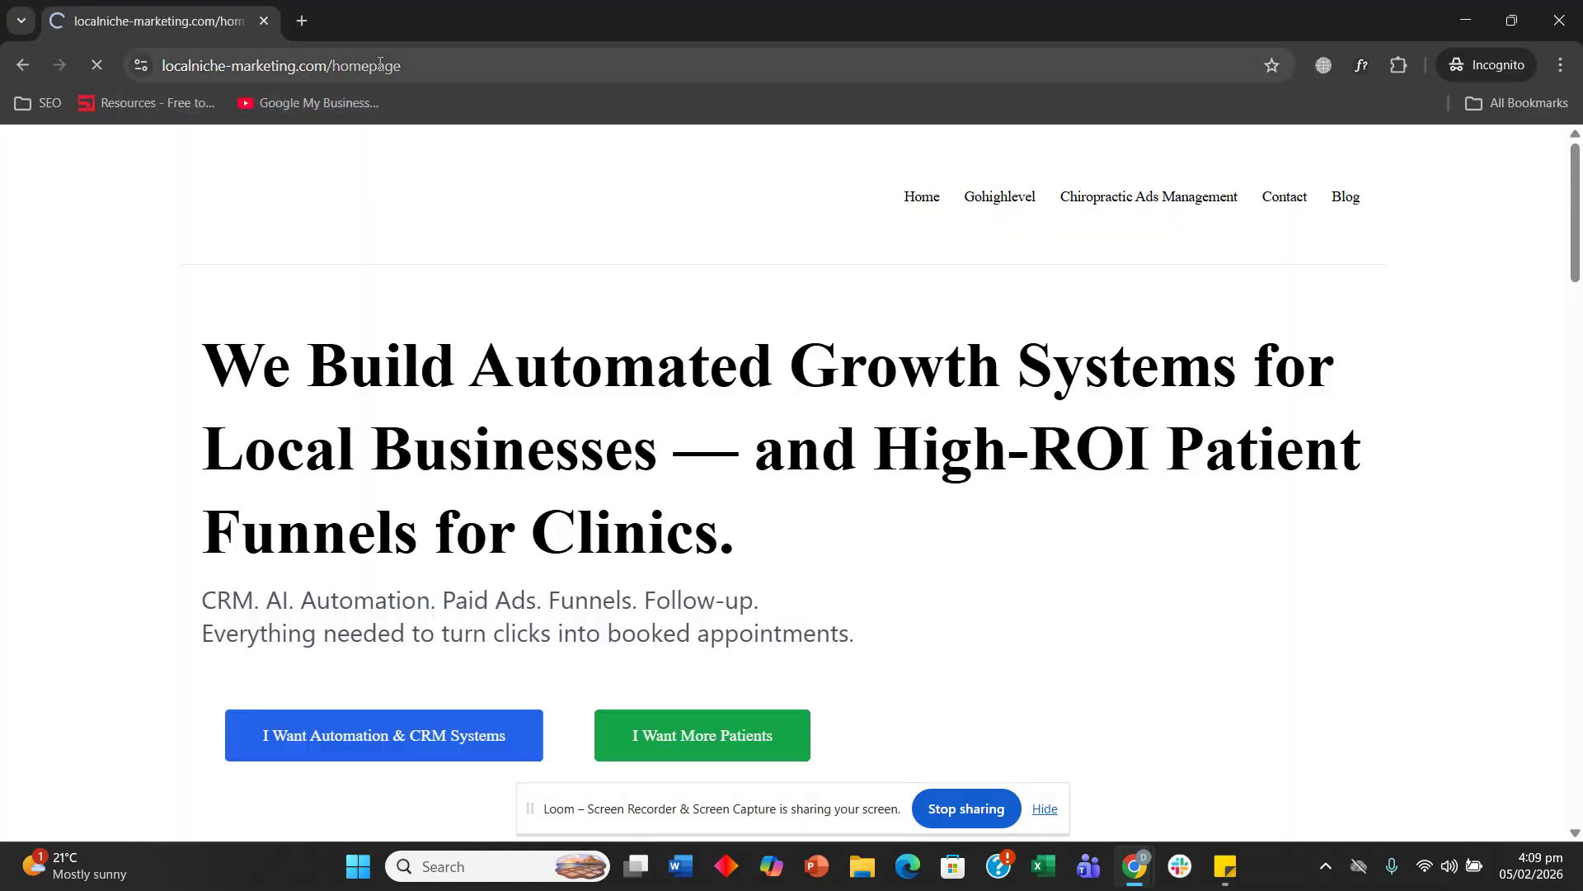
scroll(414, 249, "down", 10)
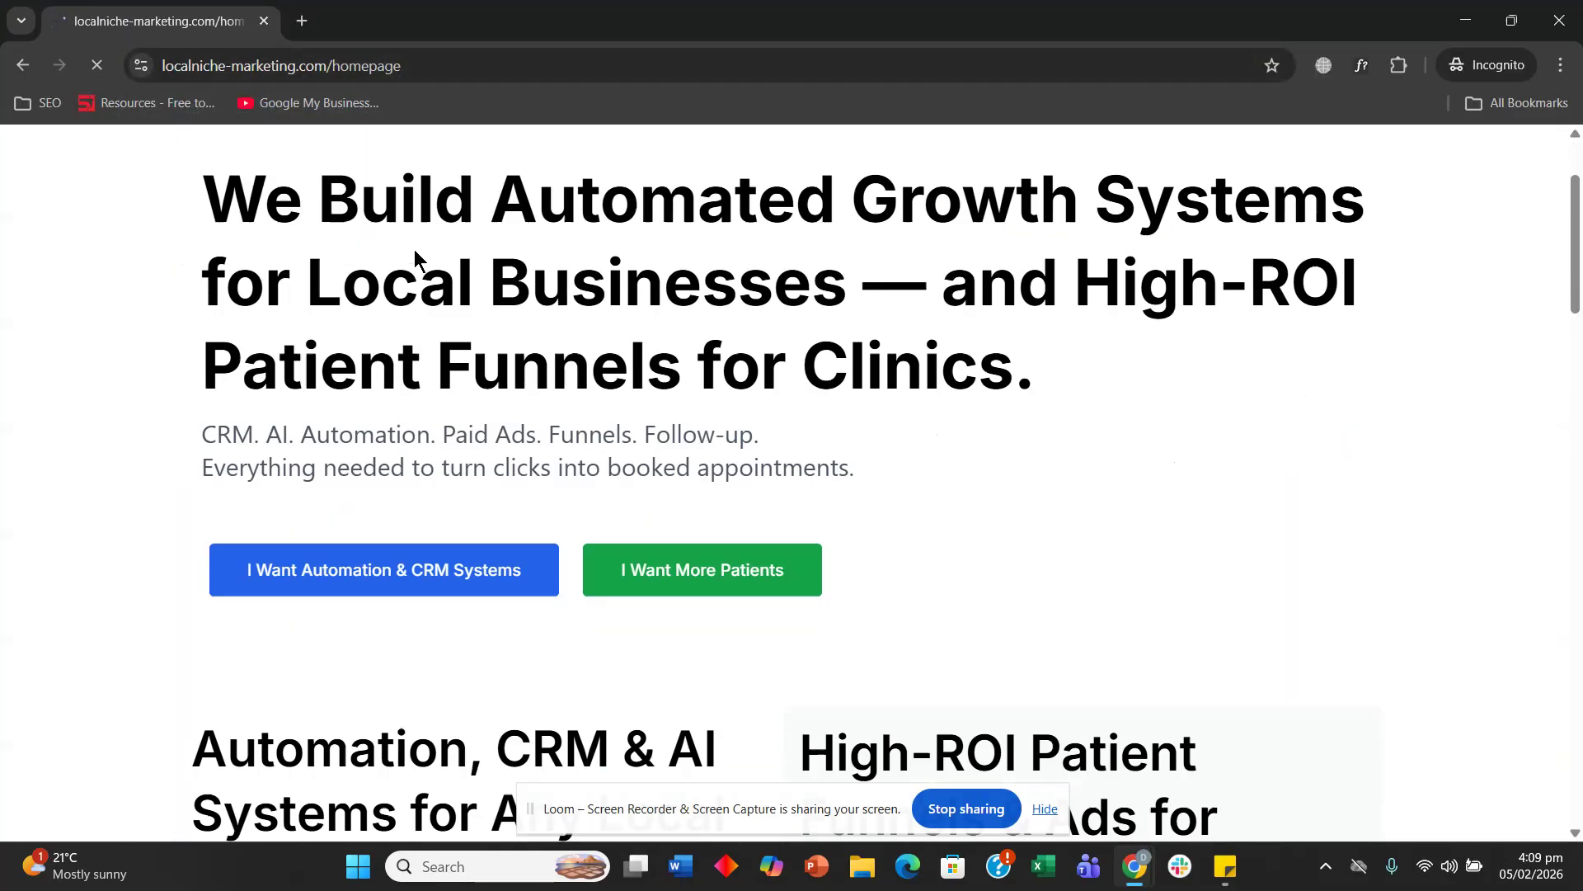
scroll(414, 249, "down", 20)
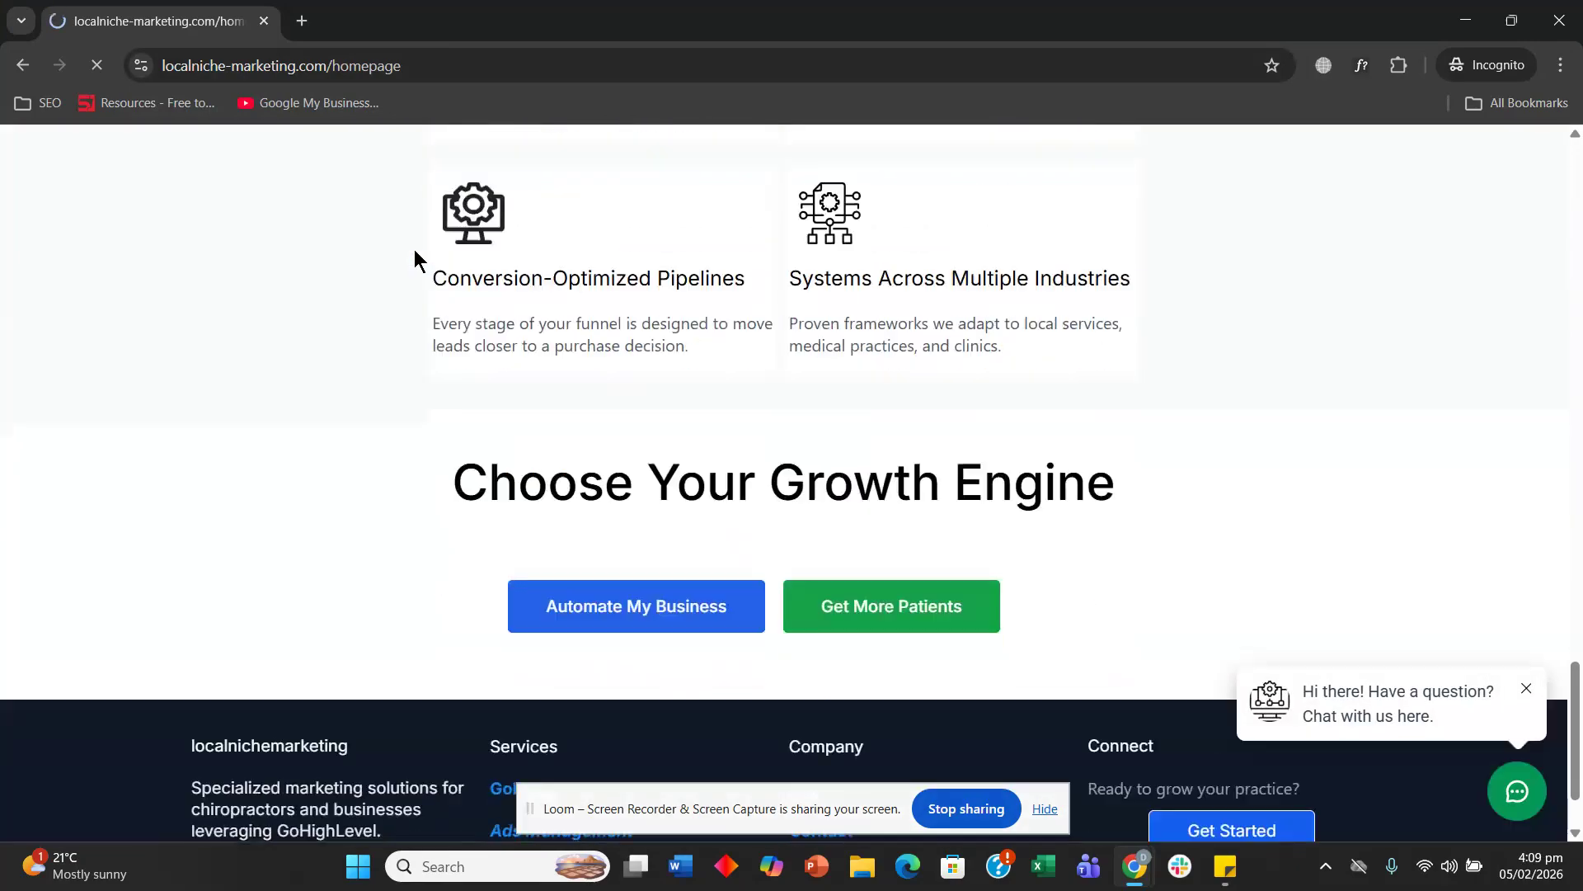
scroll(414, 258, "up", 20)
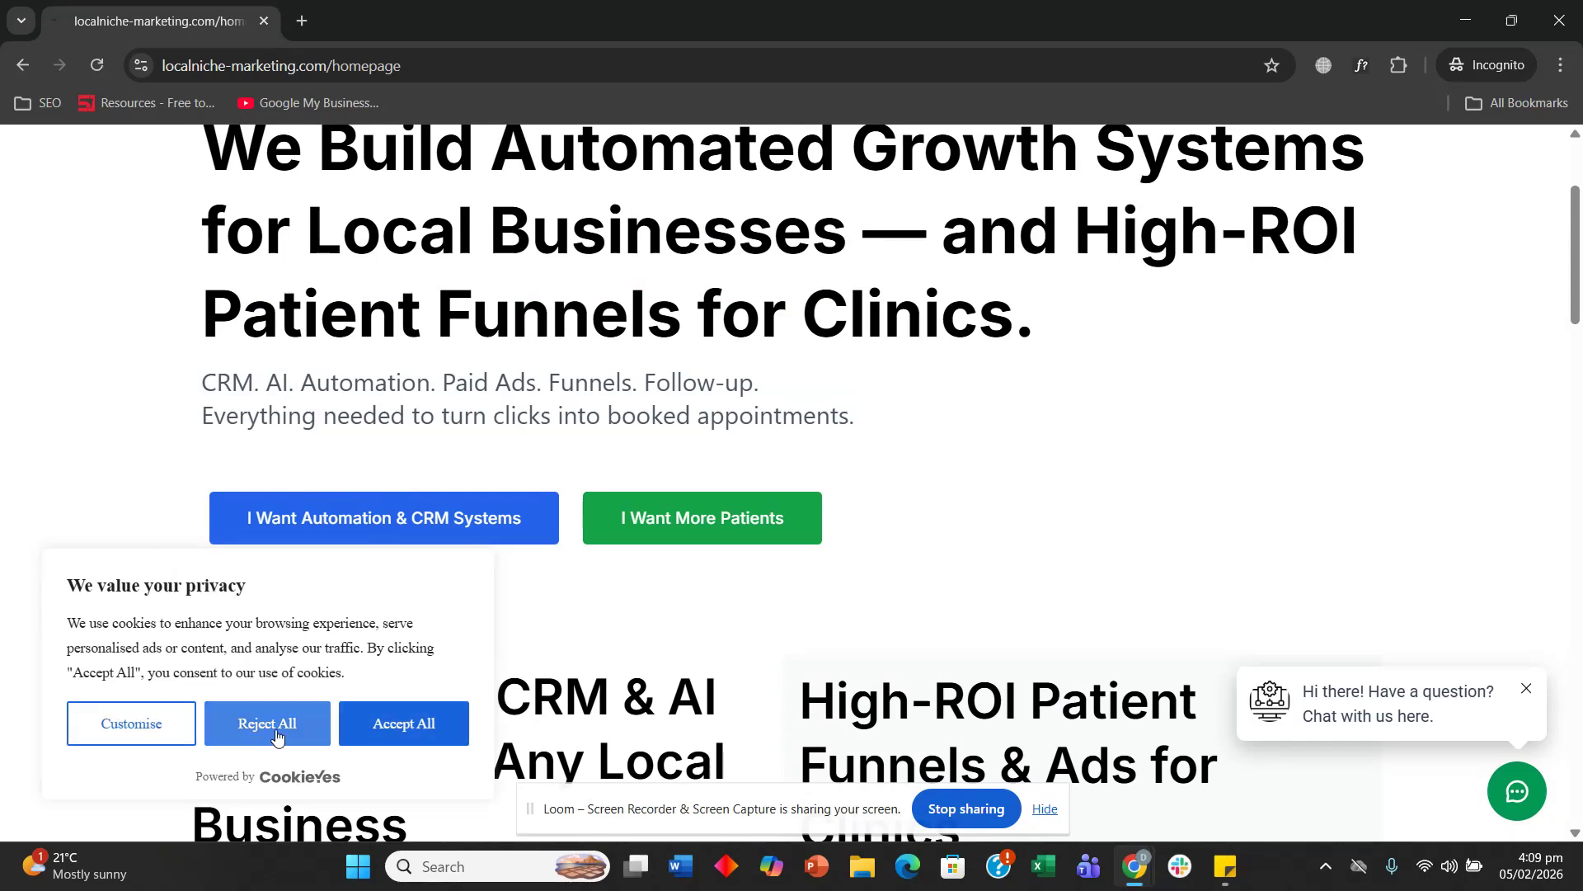
left_click_drag(97, 586, 311, 600)
left_click(247, 672)
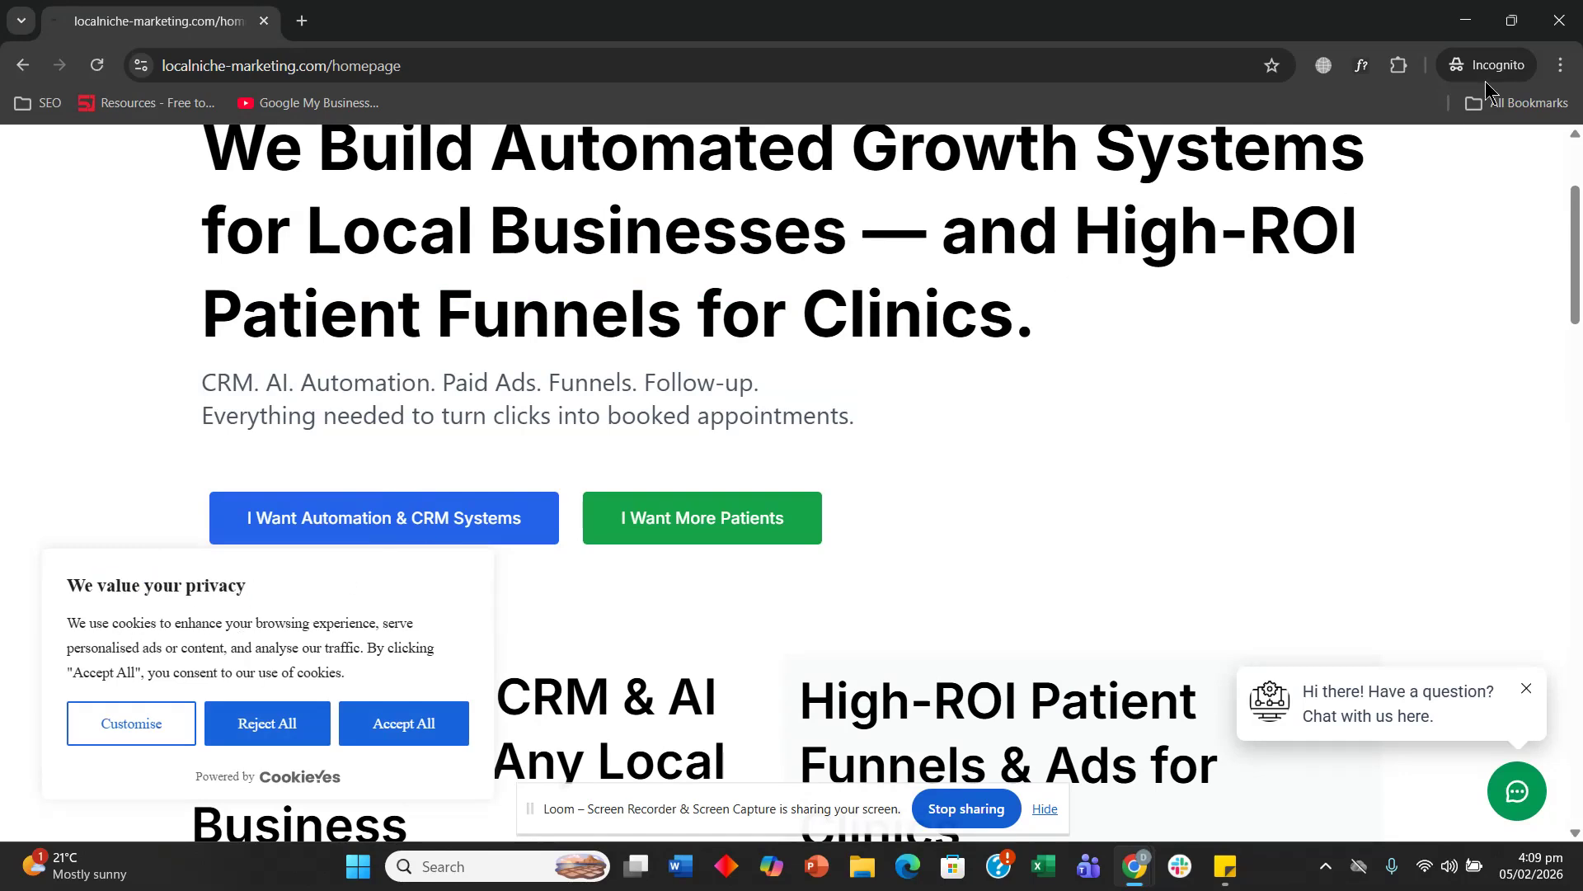
Close the incognito window, then reload the homepage in the regular window and check it for the banner.
left_click(1559, 21)
scroll(590, 411, "up", 10)
scroll(519, 303, "down", 2)
left_click(99, 68)
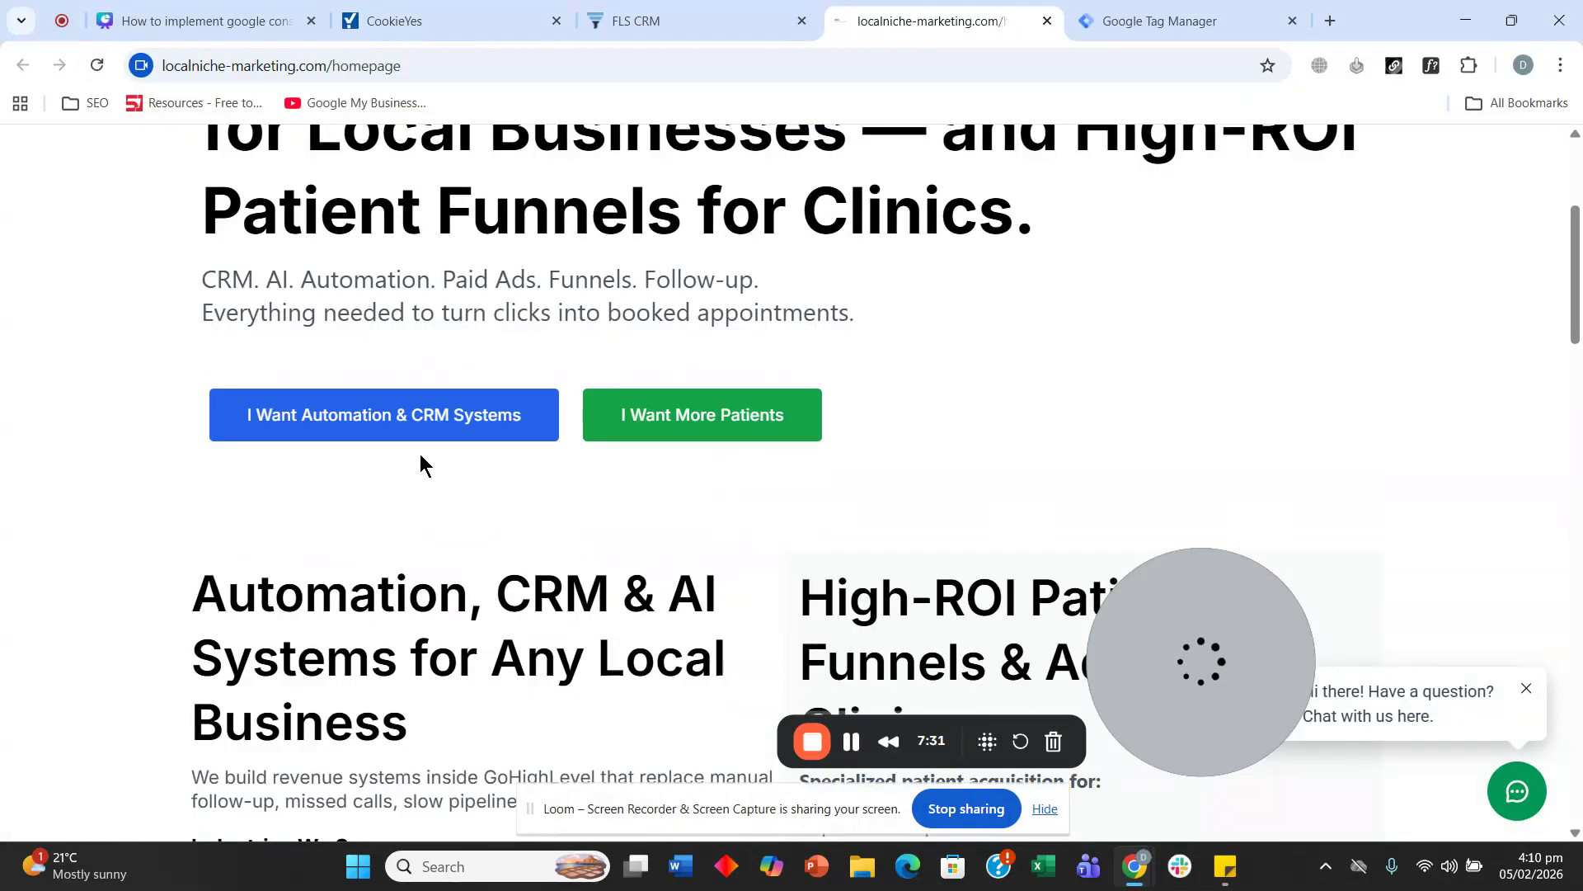
scroll(622, 527, "up", 4)
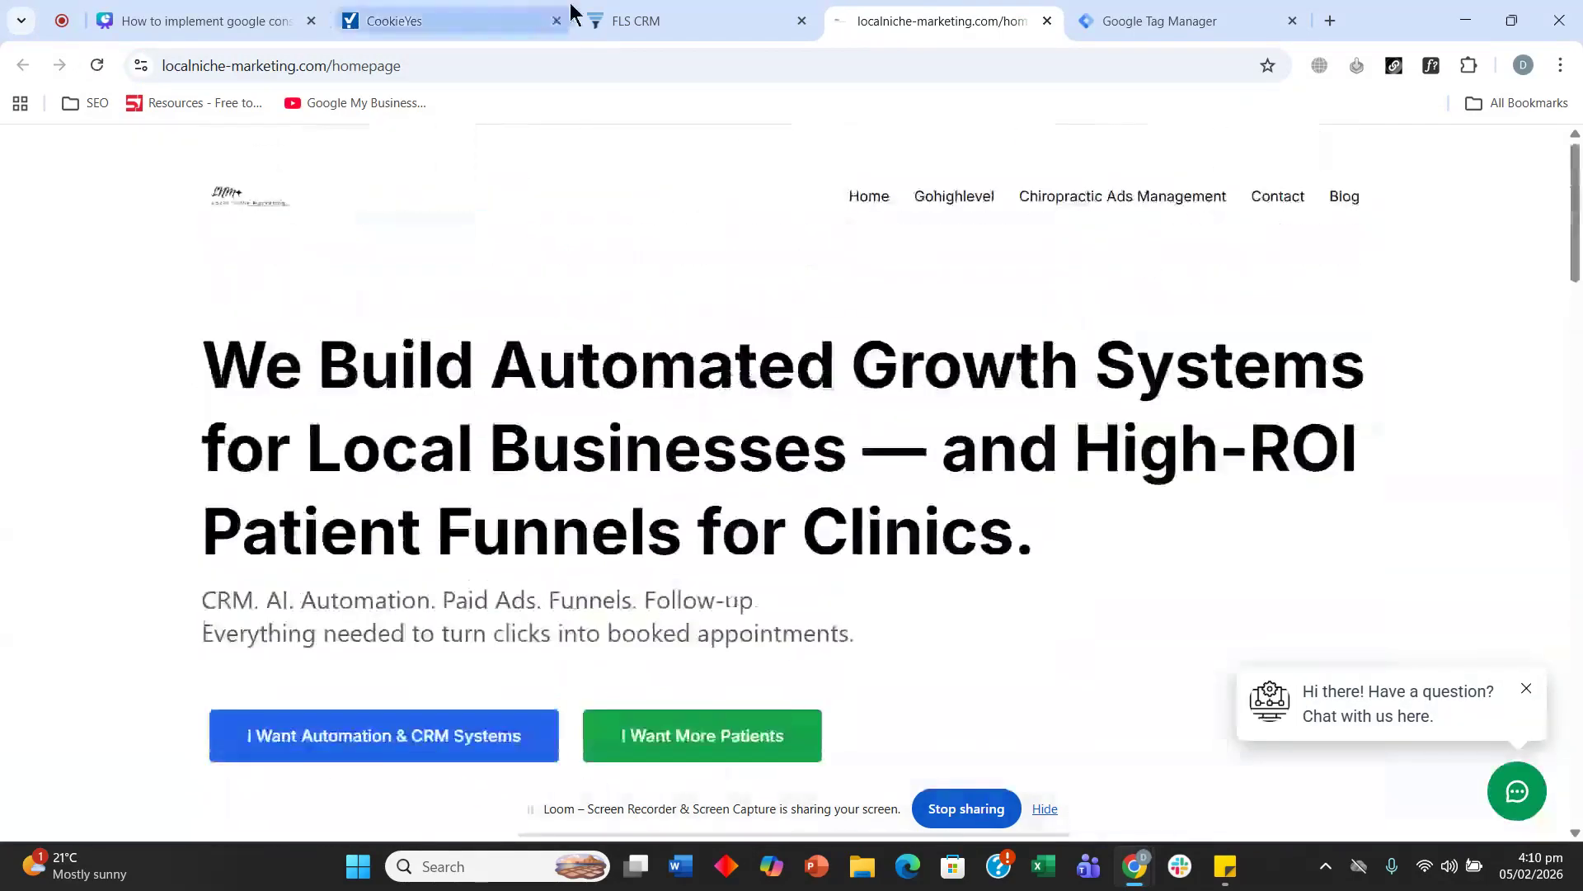
Return to the CookieYes installation page, check the verification status and continue to the dashboard.
left_click(747, 19)
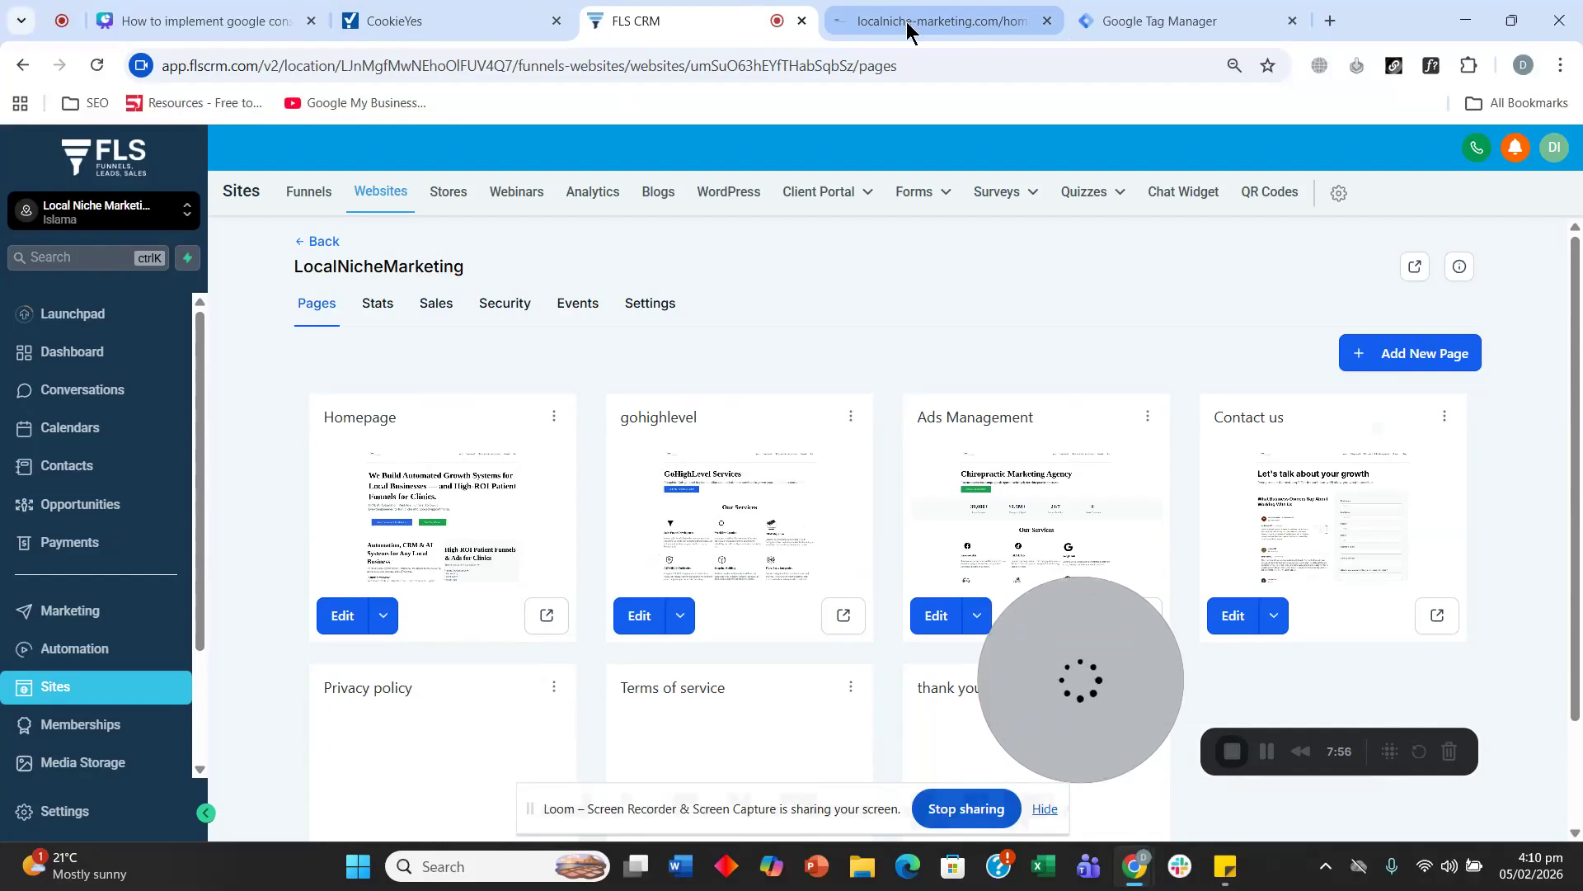
left_click(386, 20)
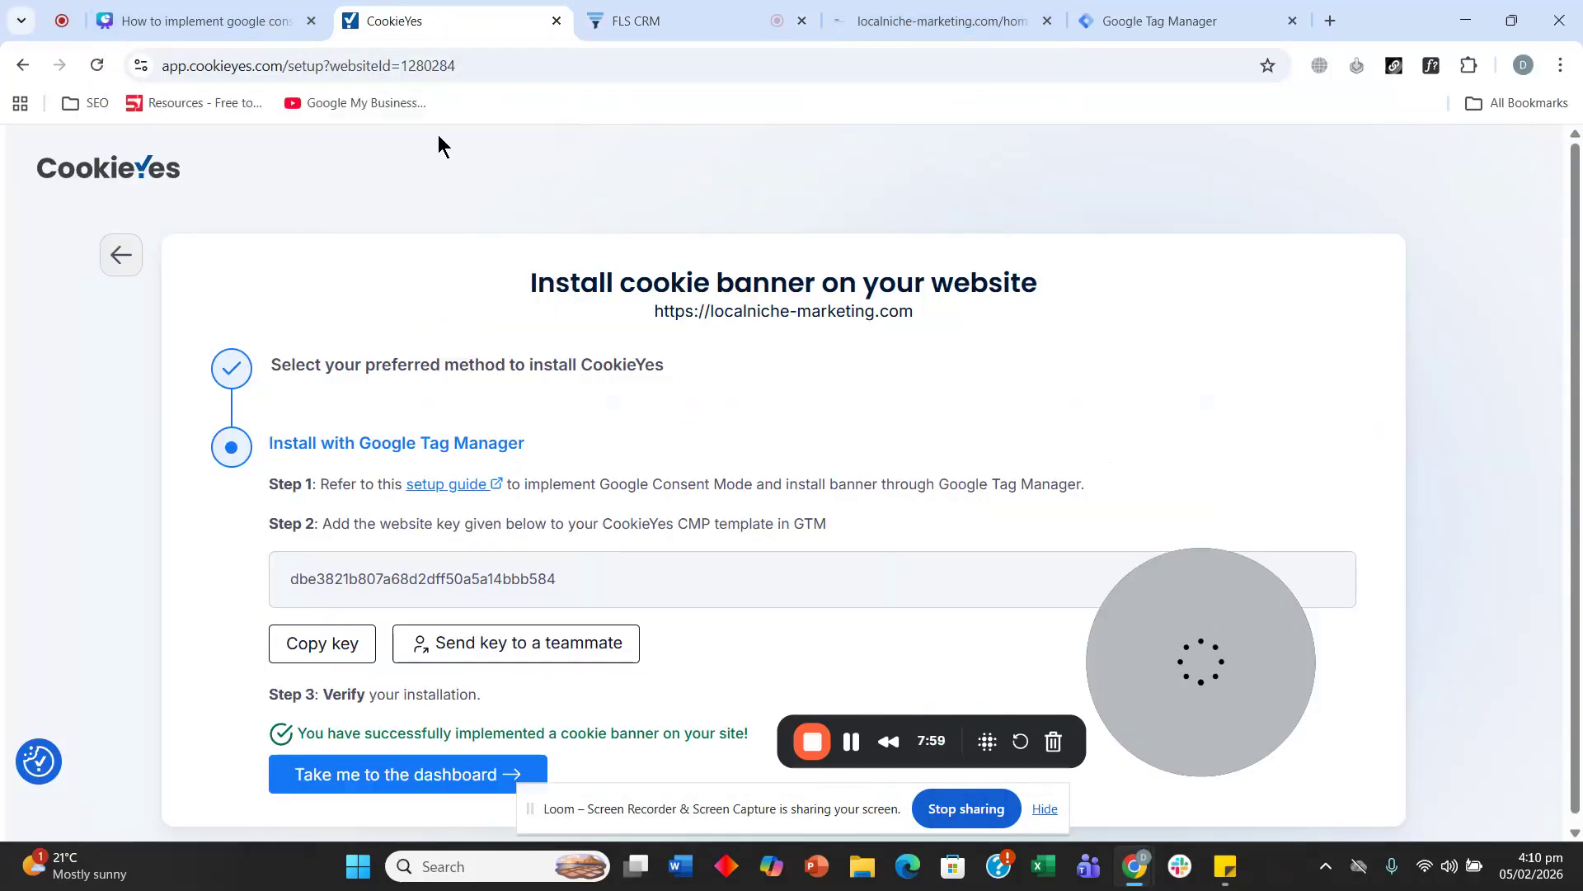
scroll(245, 507, "down", 1)
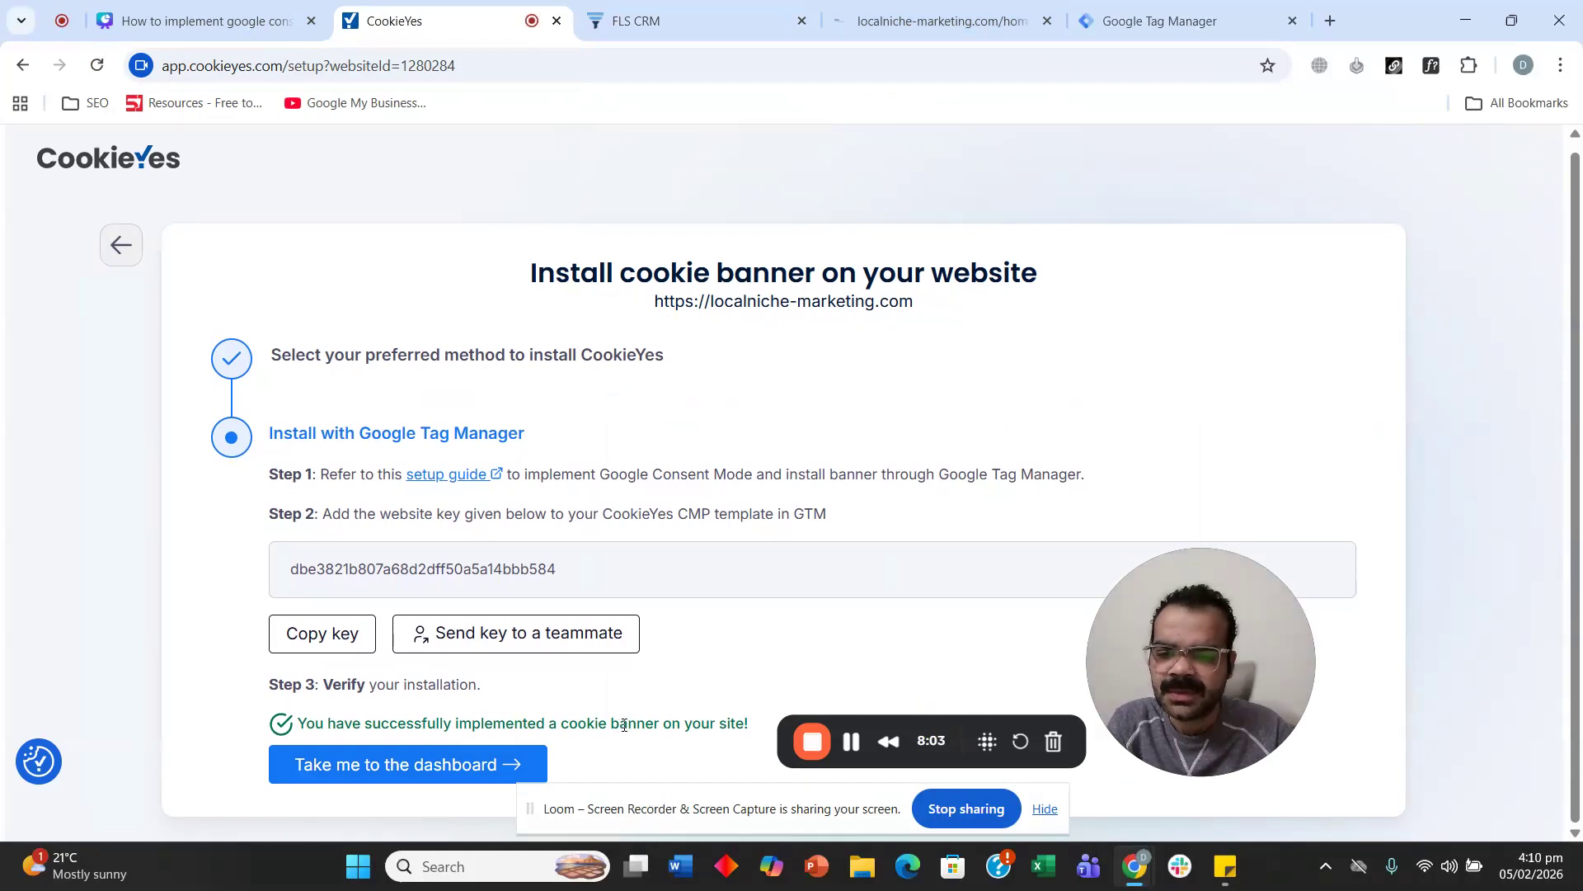
left_click(415, 769)
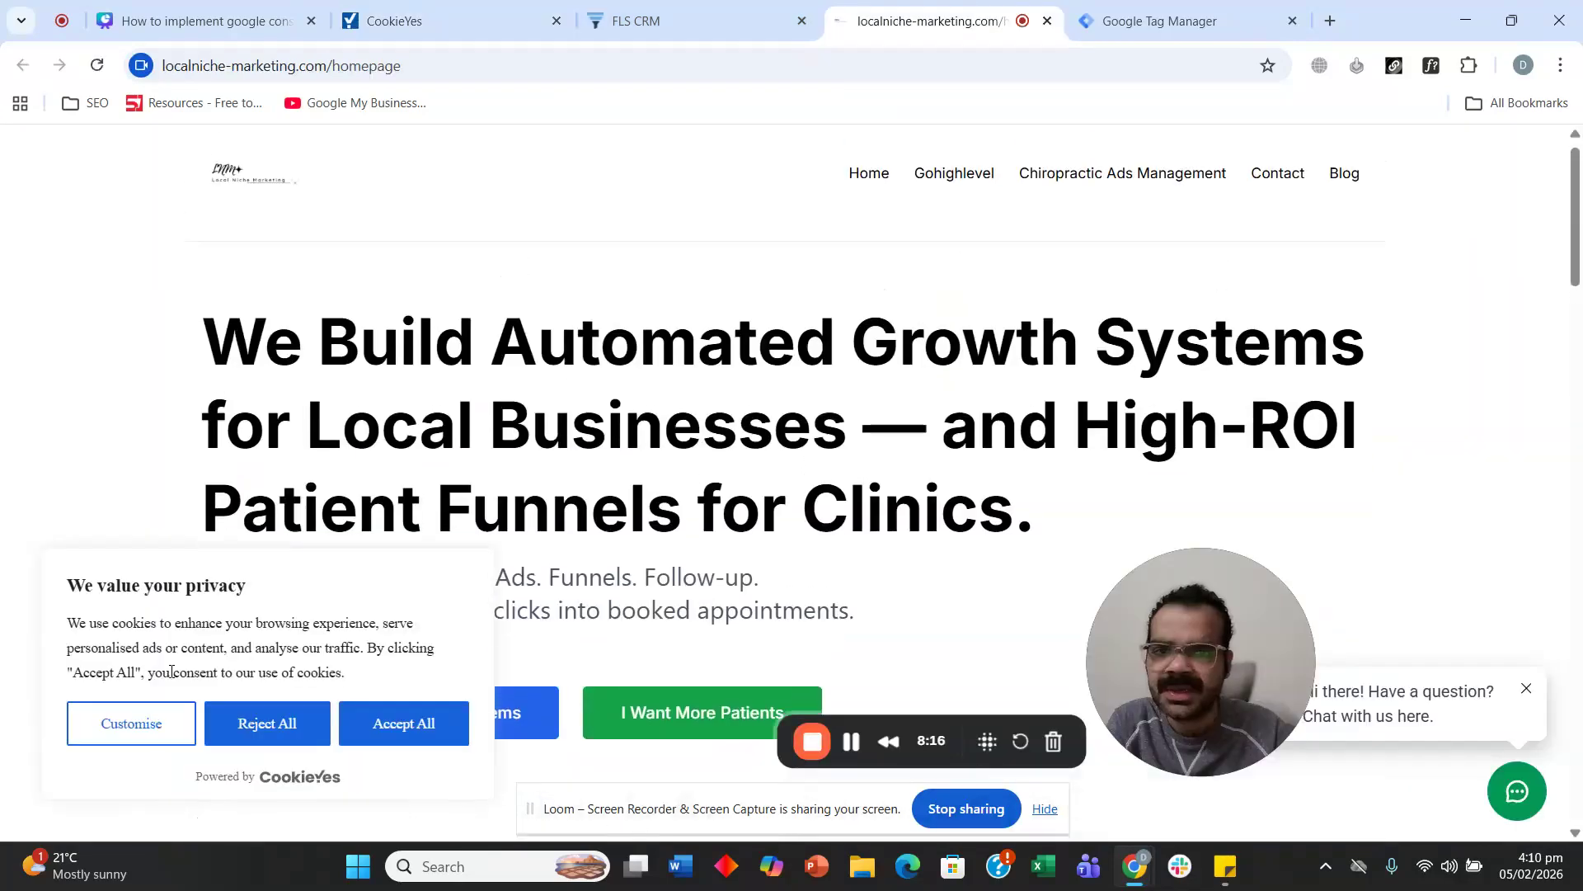
Examine the cookie banner on the homepage and open its consent preference customisation.
scroll(85, 487, "down", 5)
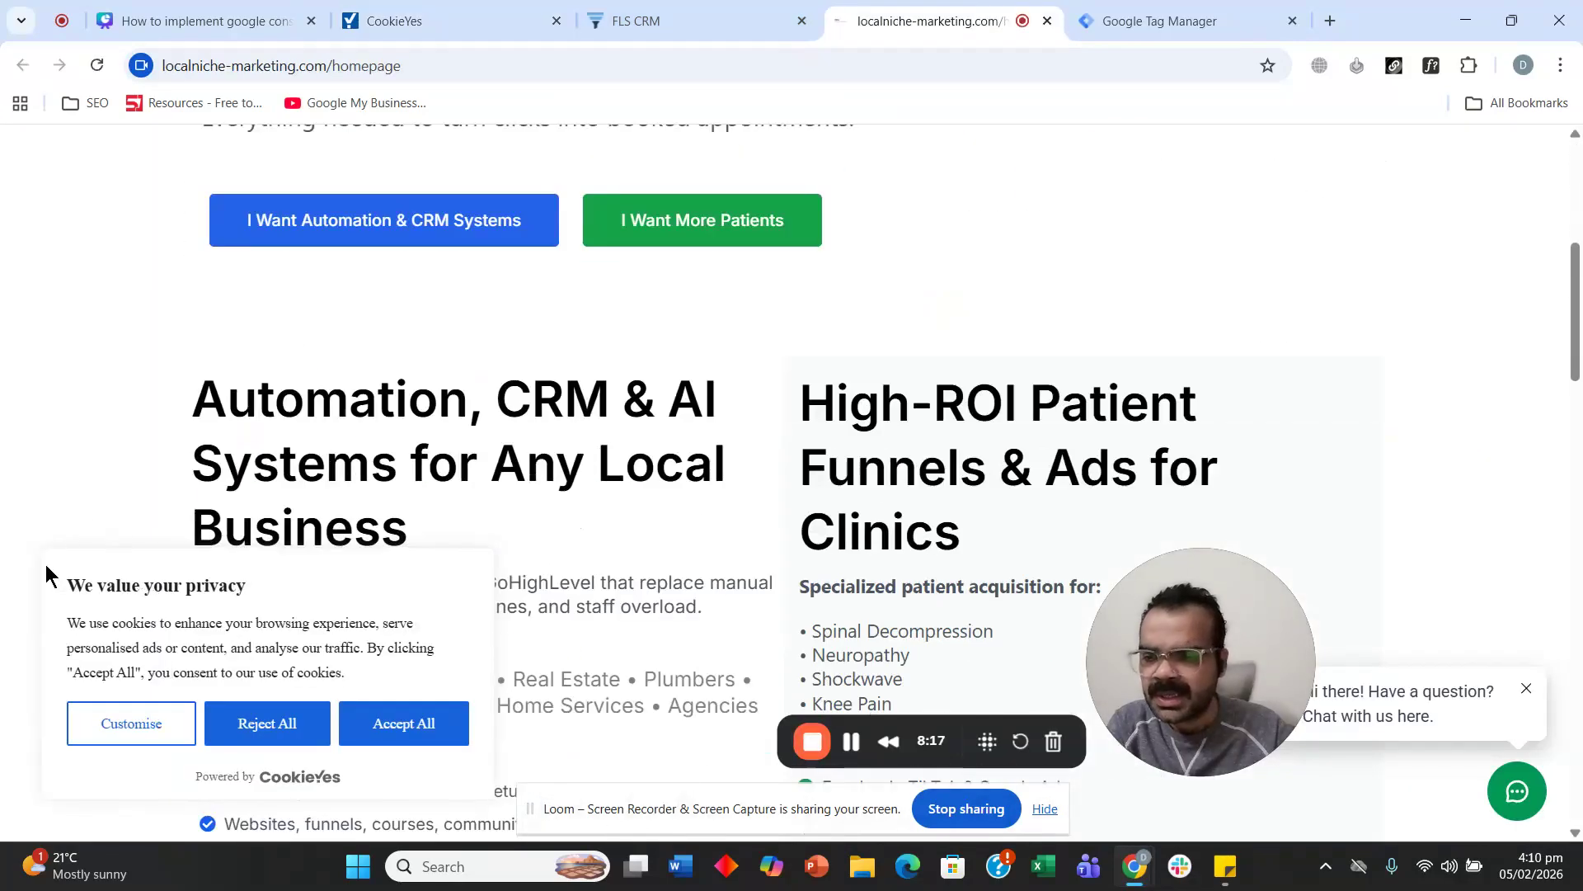
left_click_drag(31, 549, 438, 732)
left_click(96, 492)
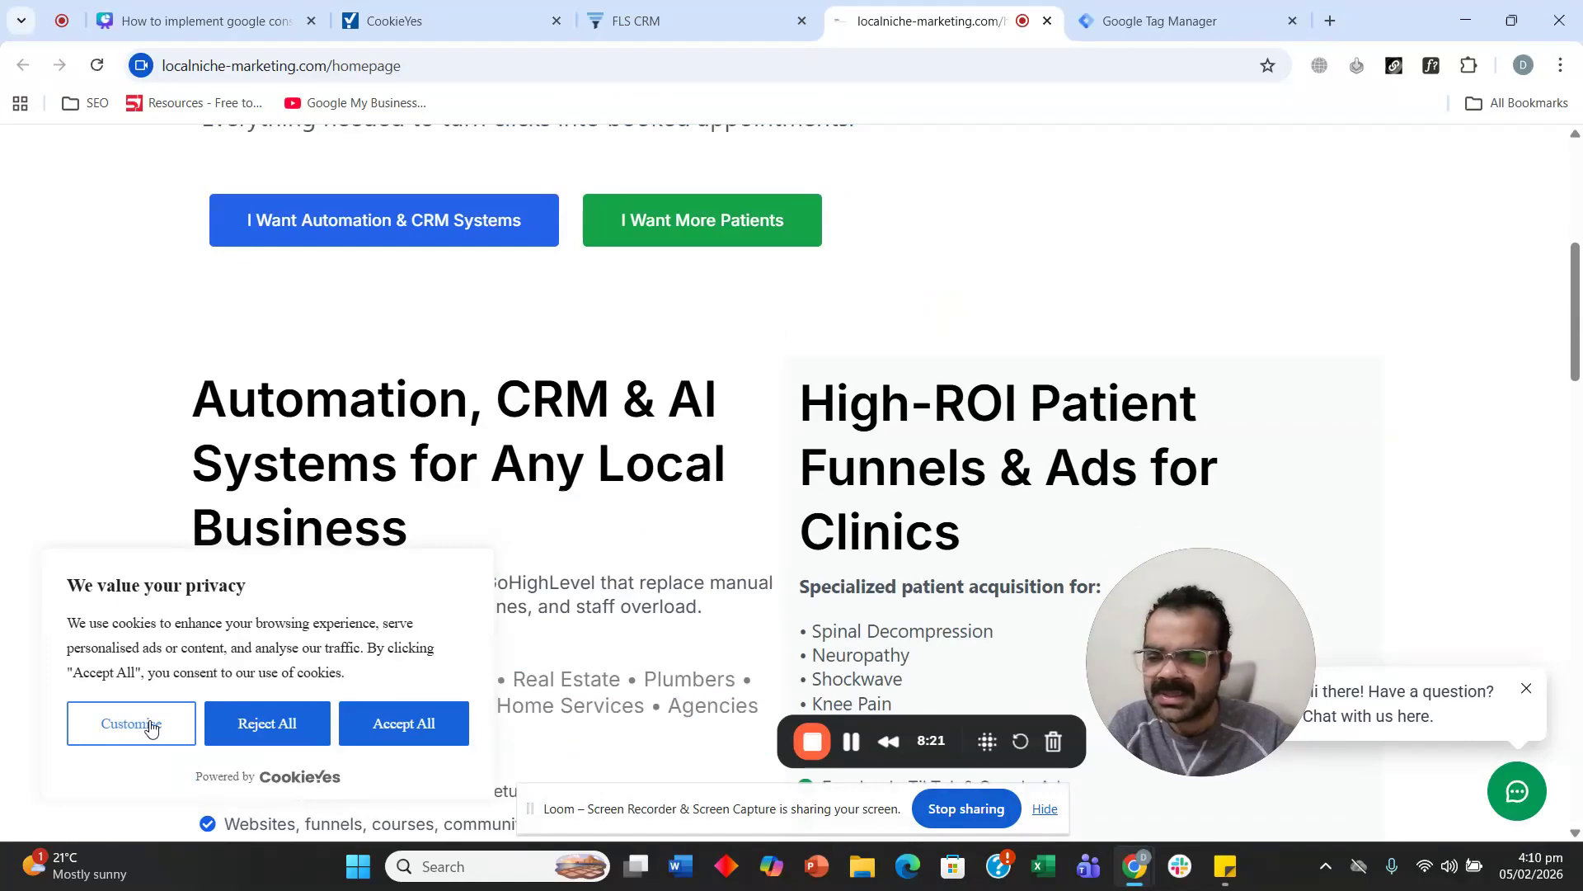
left_click(124, 724)
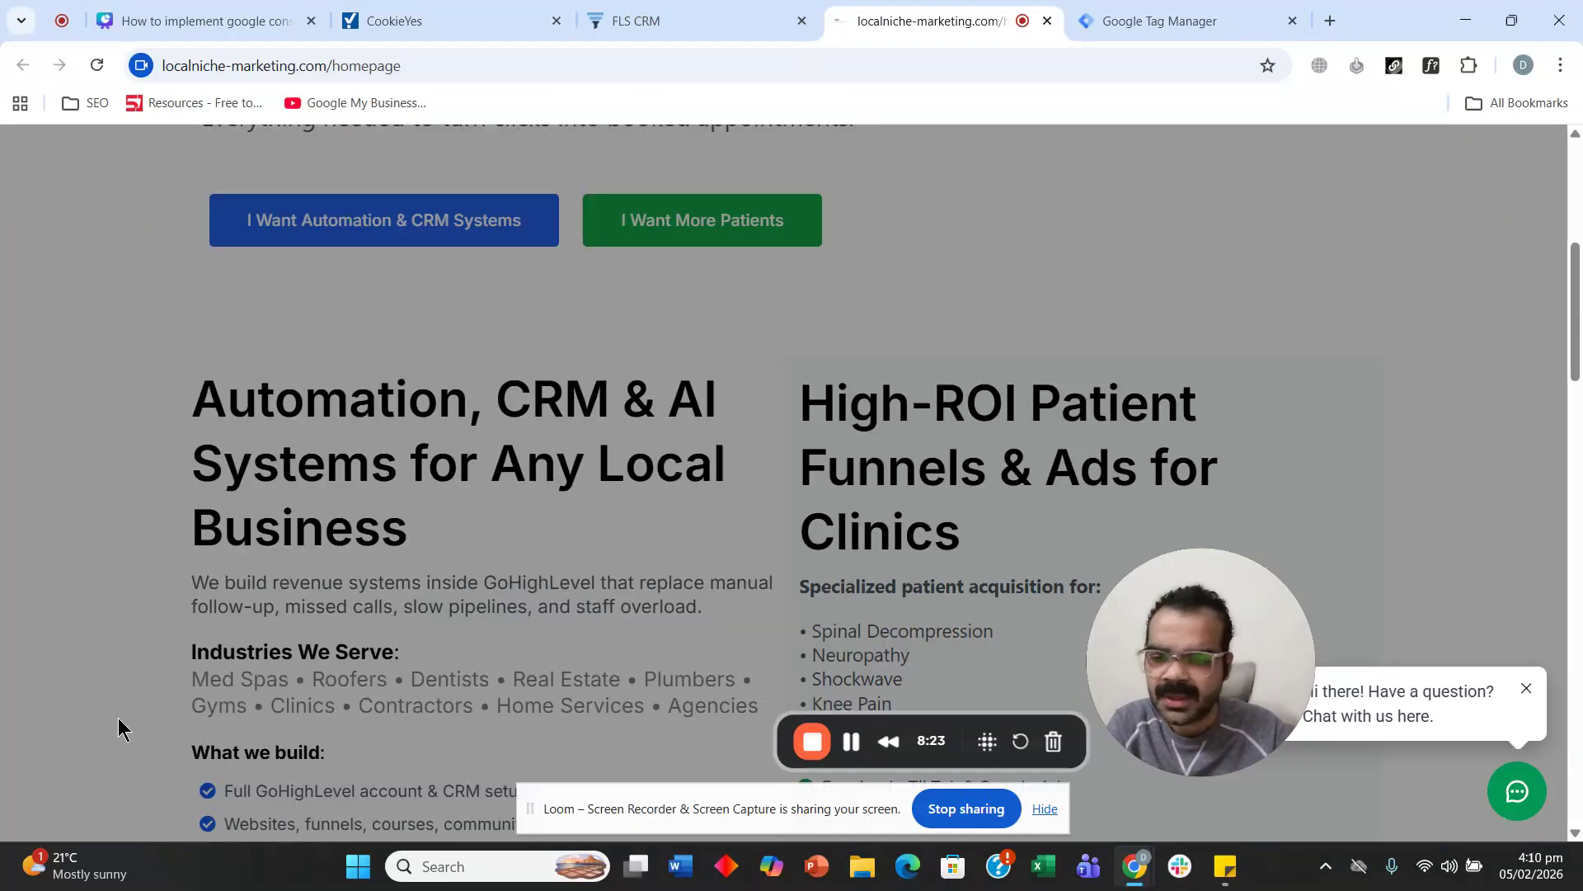
Enable the Advertisement and Uncategorised cookie categories in the consent preferences, and accept all cookies.
scroll(767, 511, "down", 6)
left_click(1156, 459)
scroll(838, 505, "down", 3)
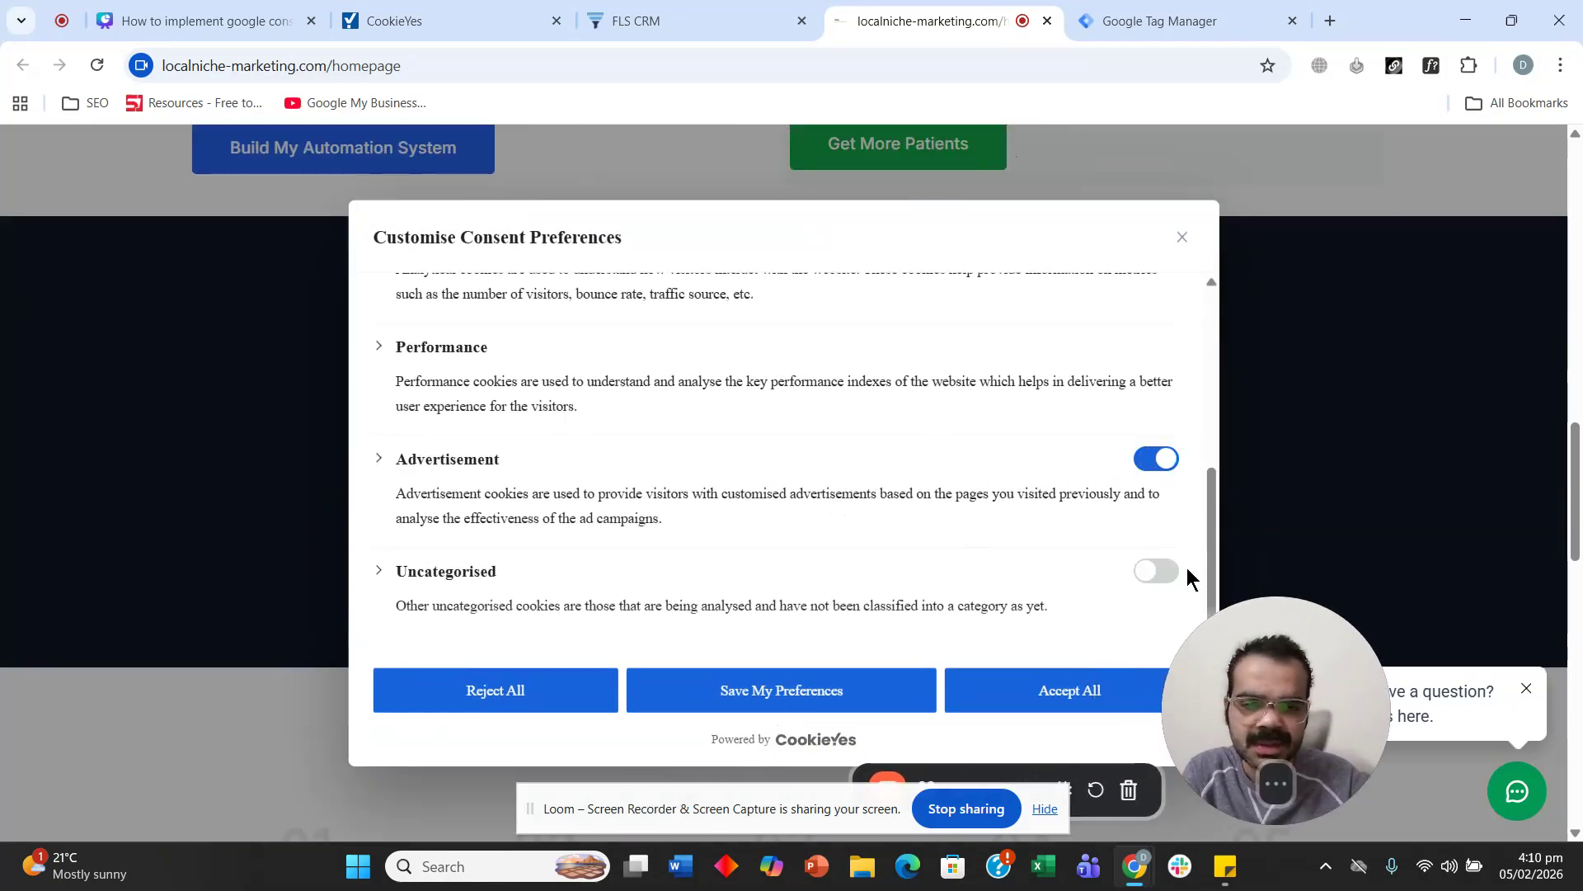
left_click(1159, 580)
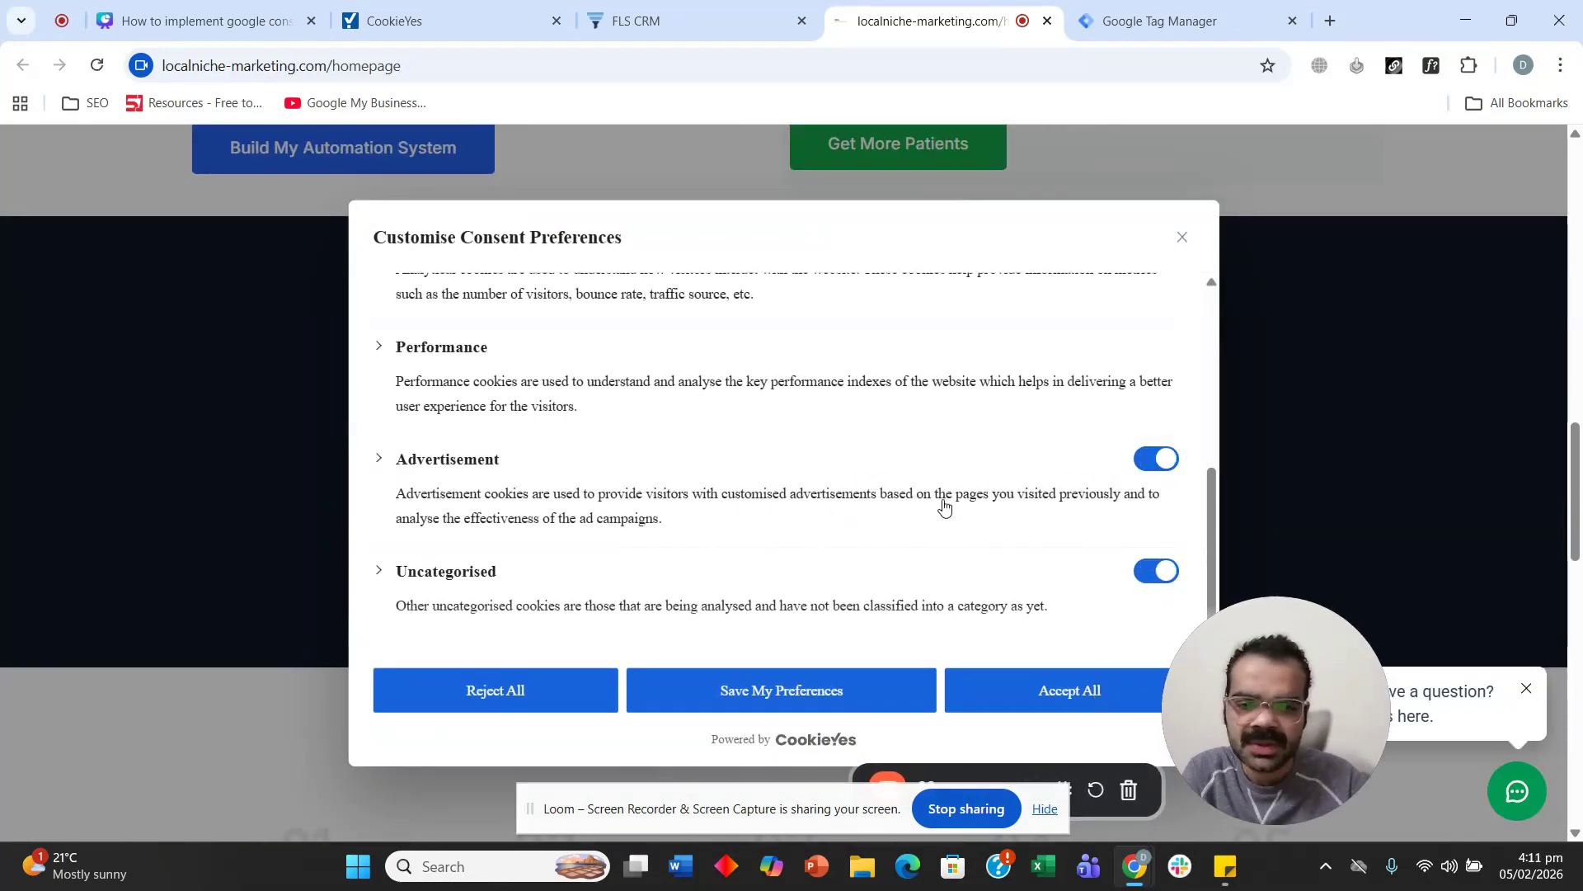
left_click(1026, 708)
scroll(678, 438, "up", 7)
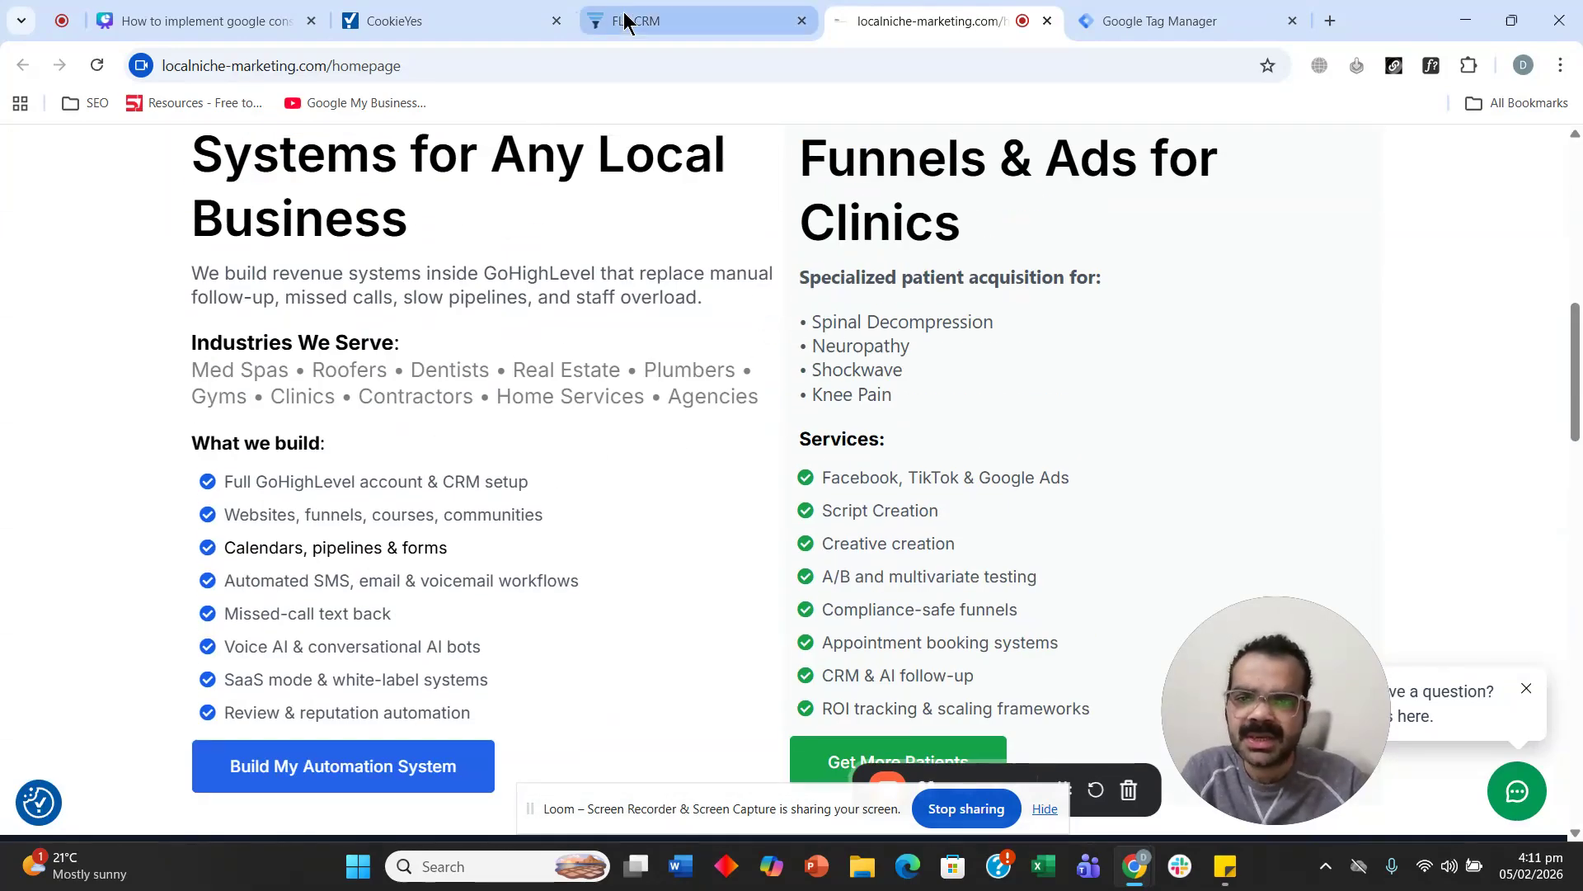
left_click(1218, 18)
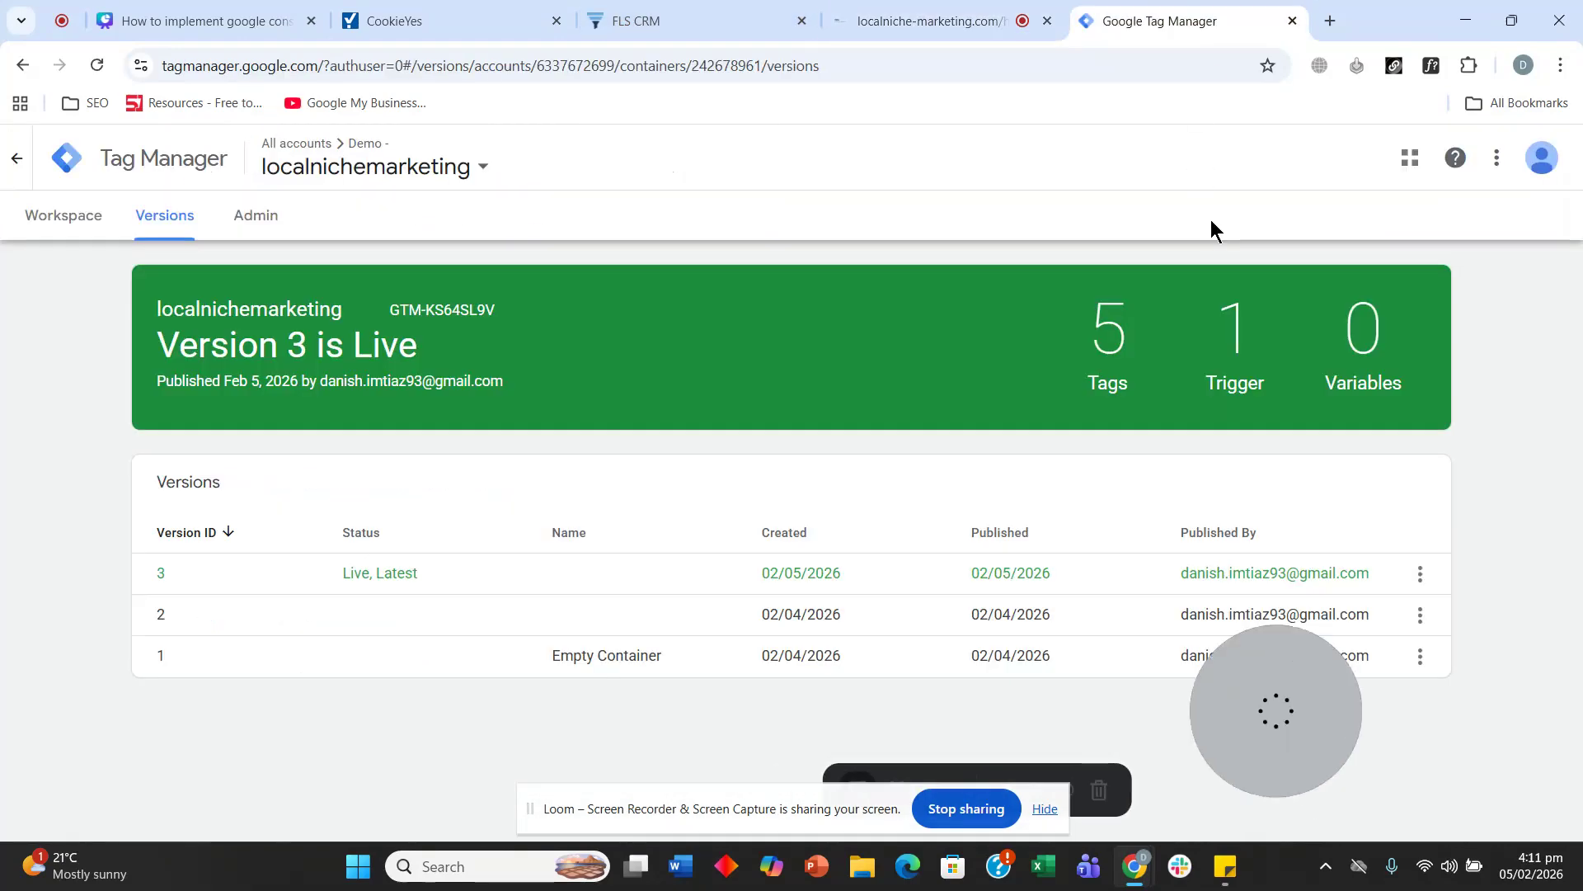
left_click(59, 216)
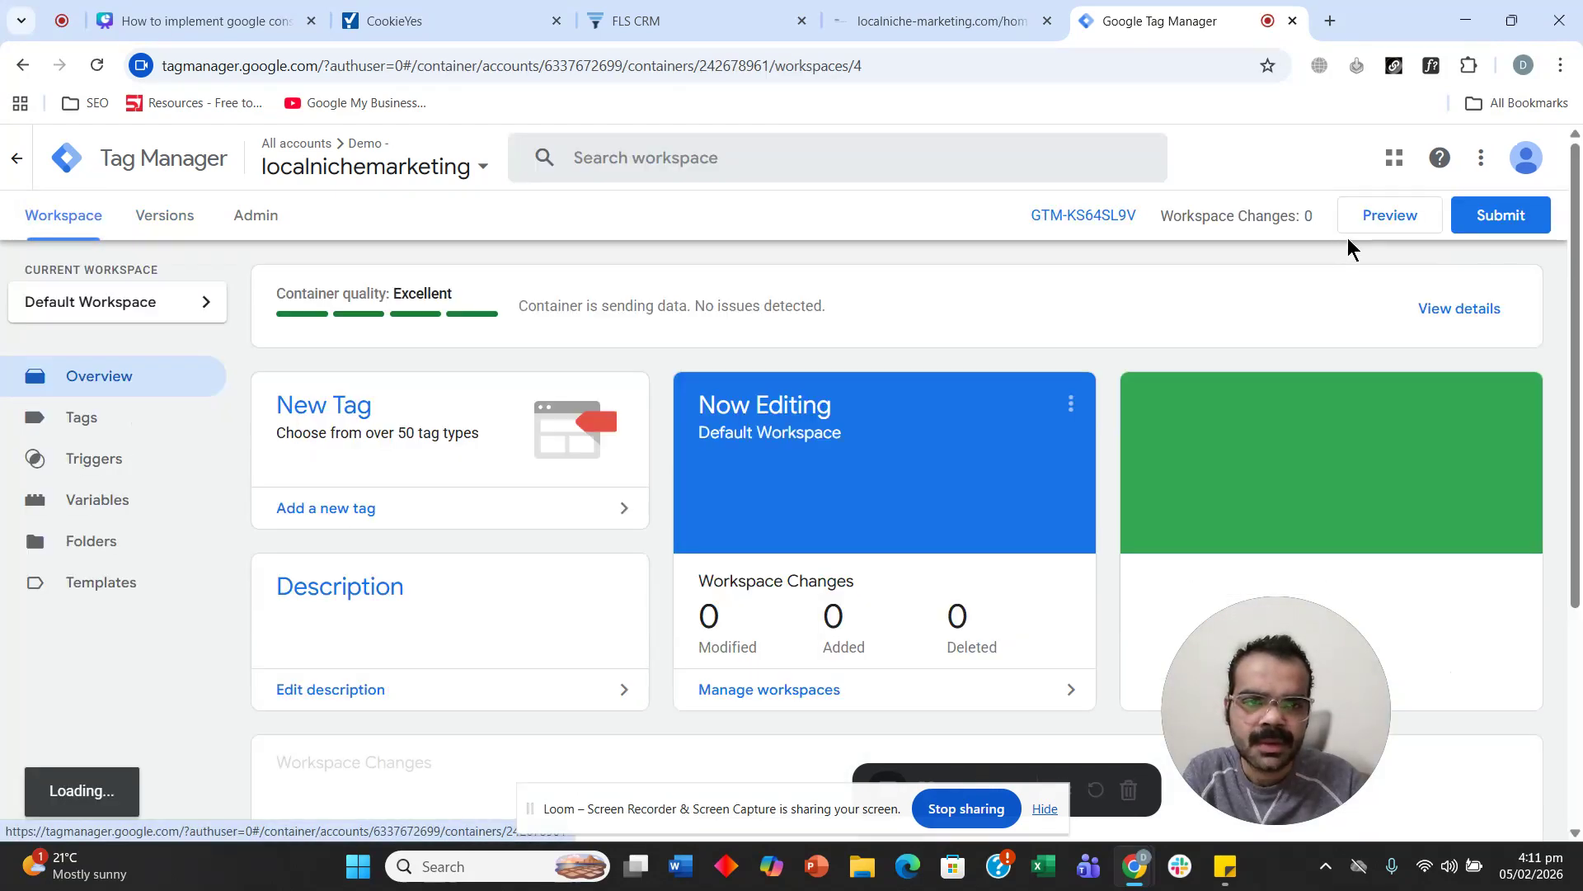
left_click(1394, 218)
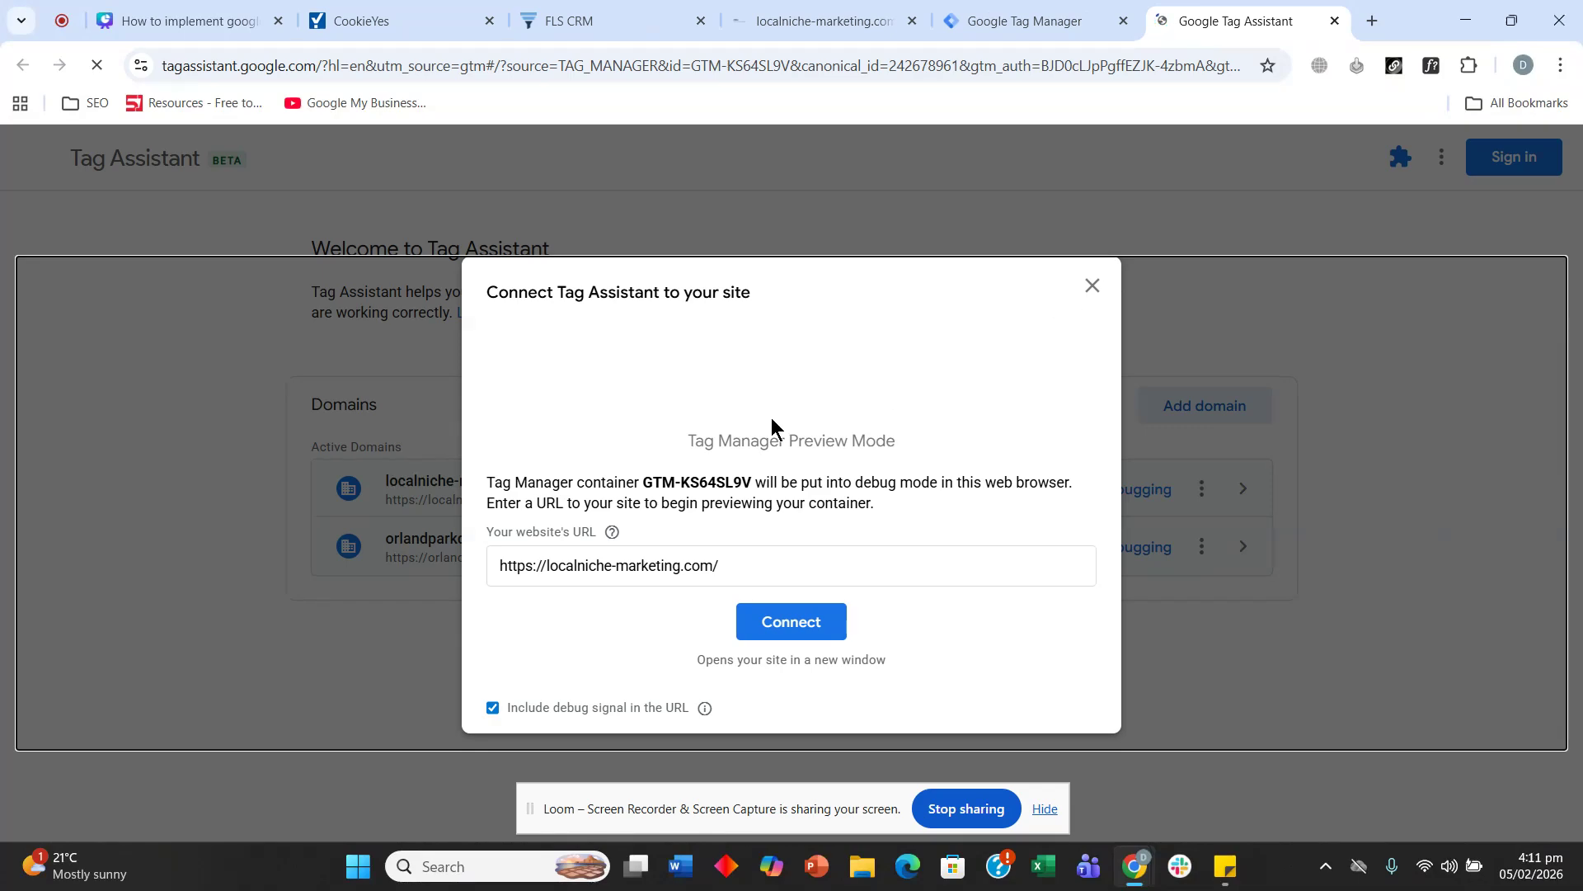
left_click(794, 633)
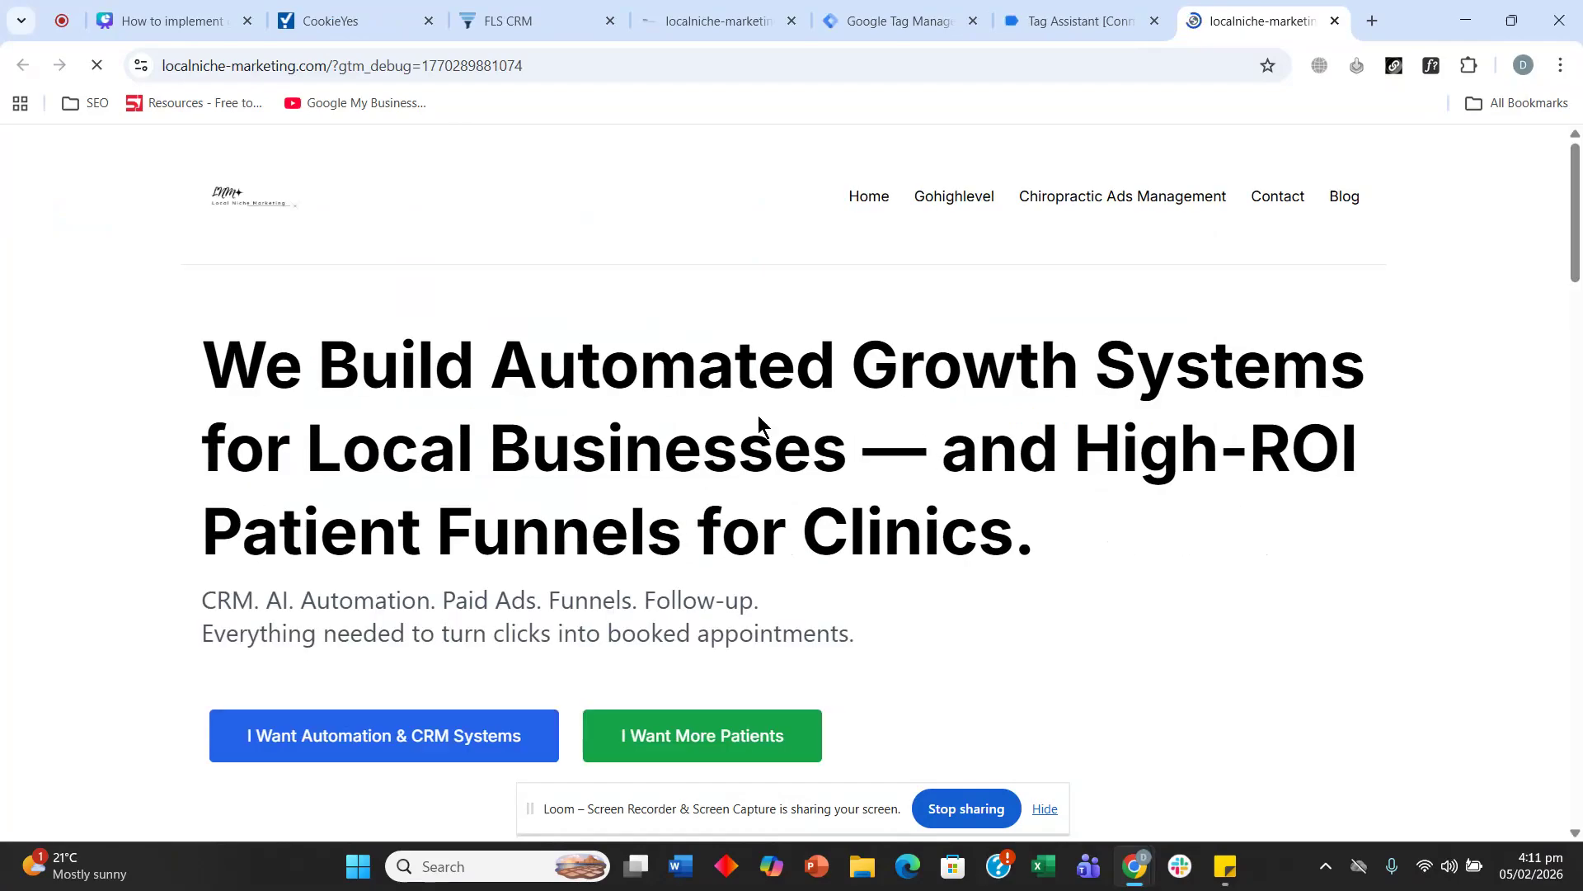
Continue to the connected Tag Assistant session, review the summary's fired tags and open the latest cookie_consent_update event.
left_click(1056, 28)
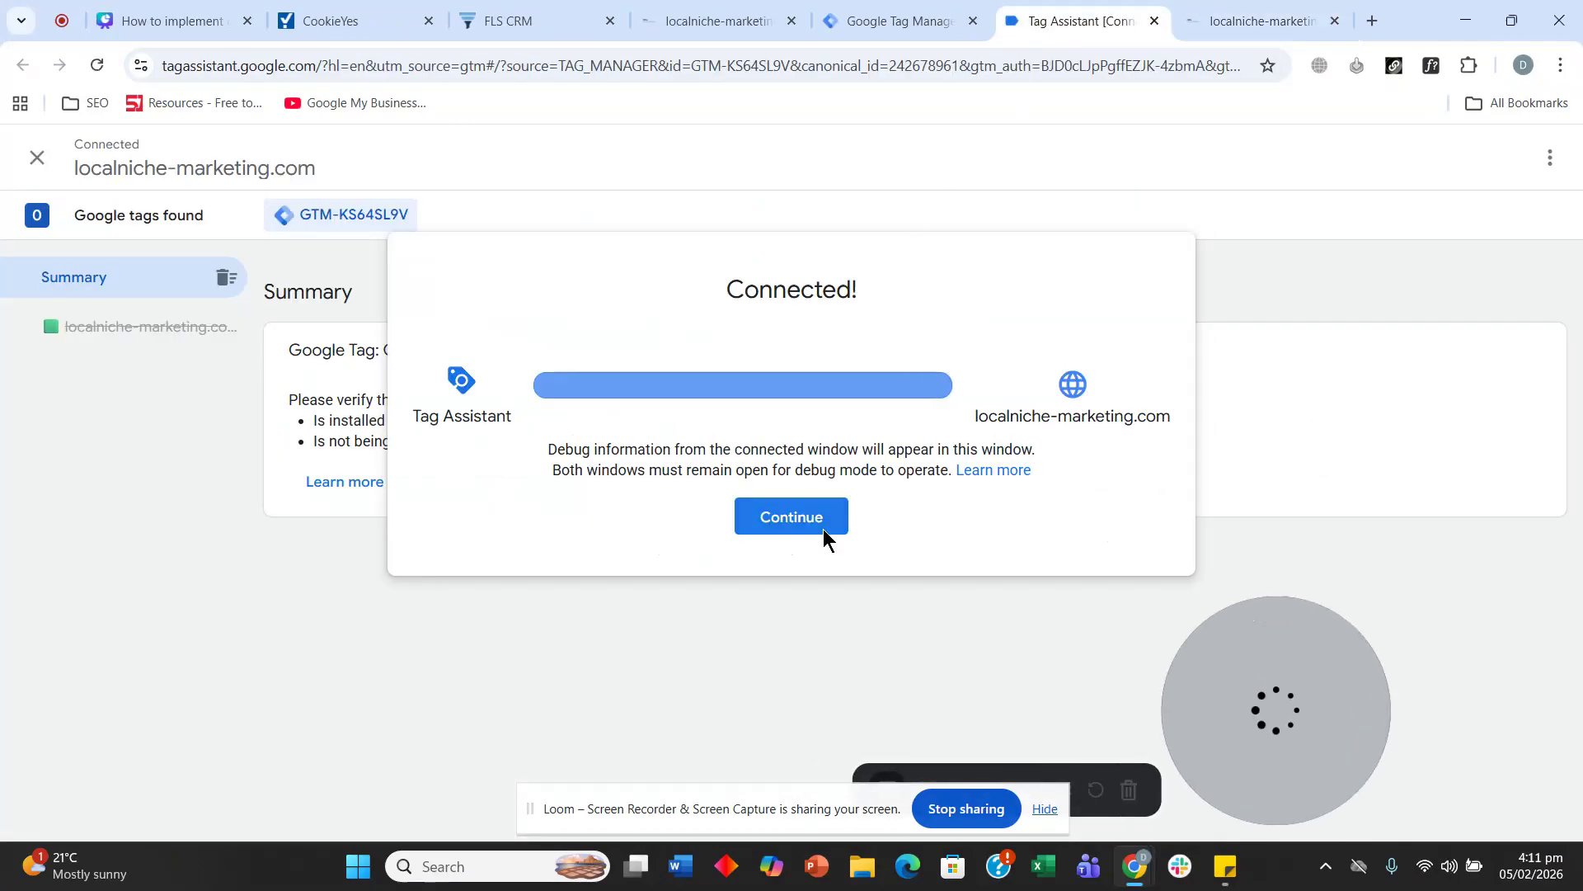
left_click(823, 529)
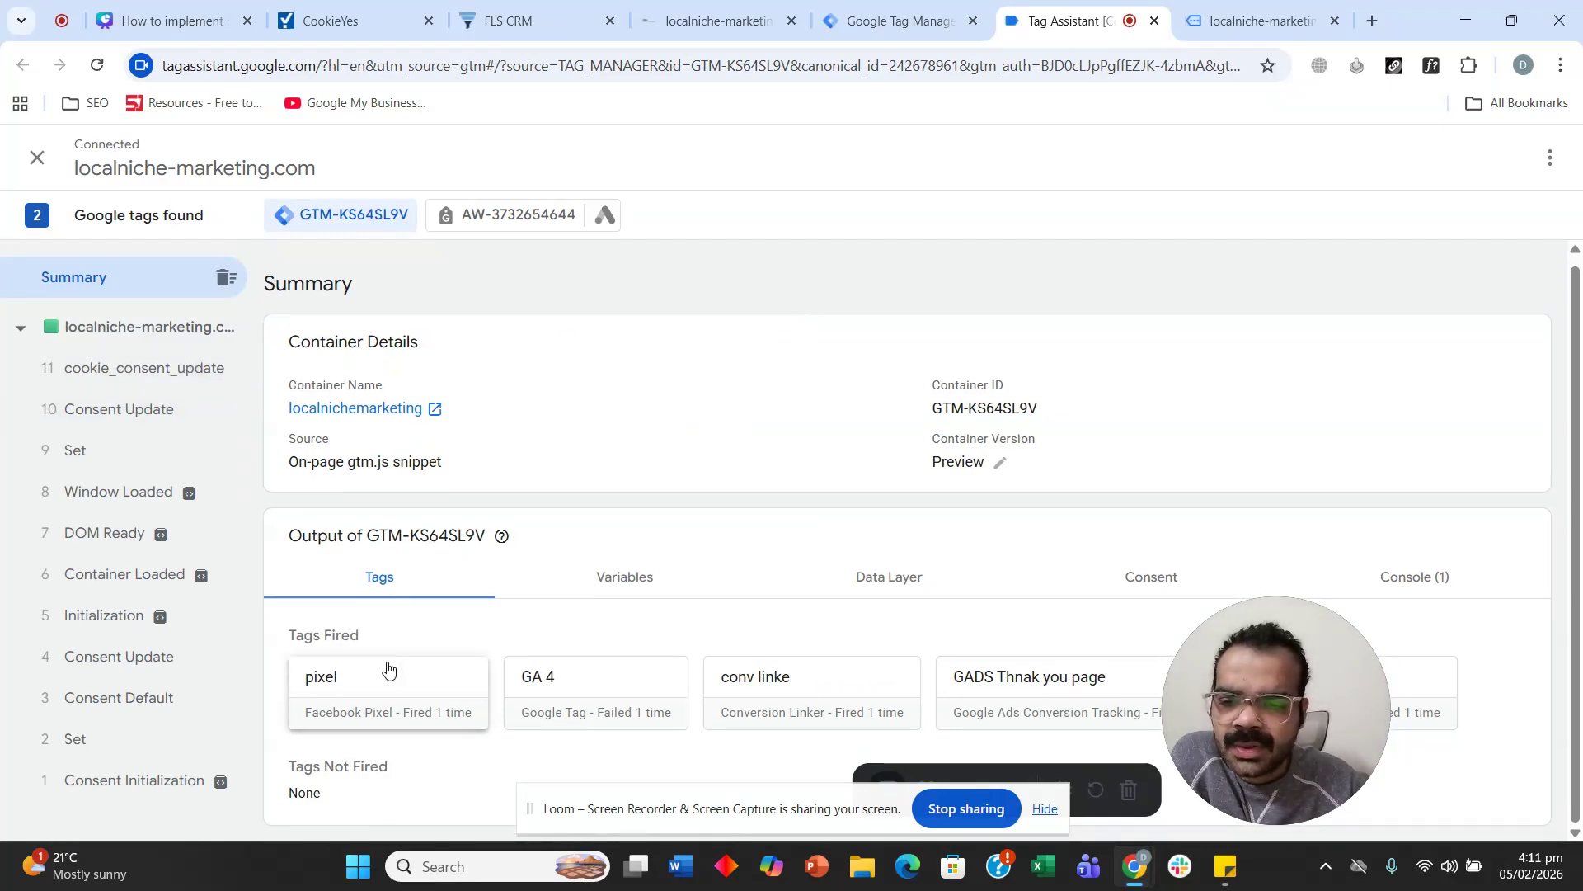
left_click_drag(1344, 672, 1521, 754)
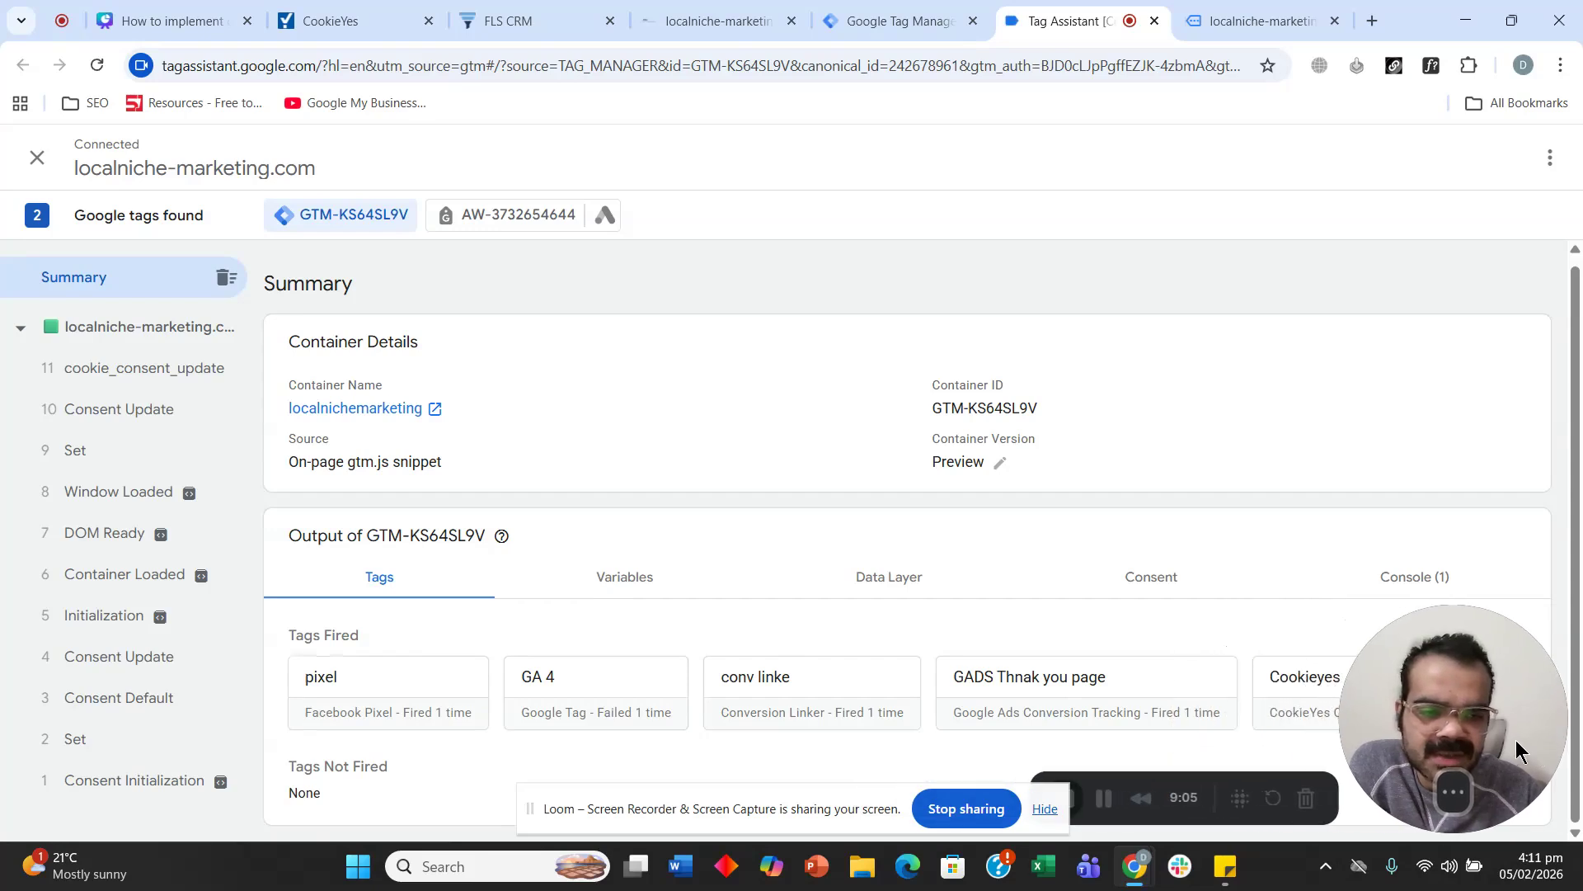
left_click(164, 386)
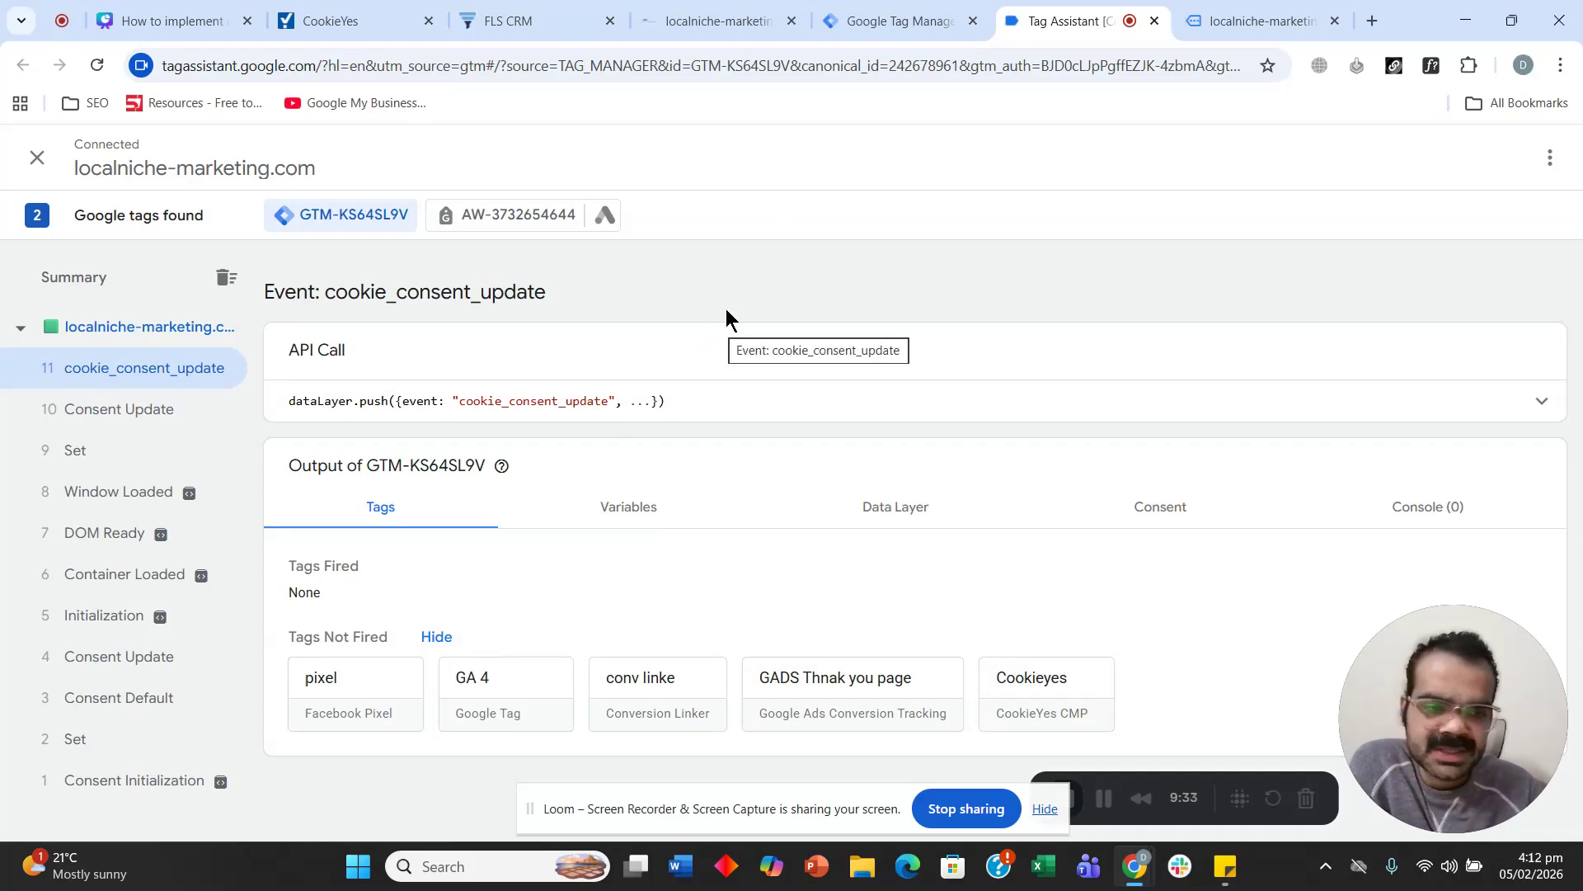
Reject all cookies on the regular homepage tab and return to the Tag Assistant event list.
left_click(717, 20)
left_click(37, 800)
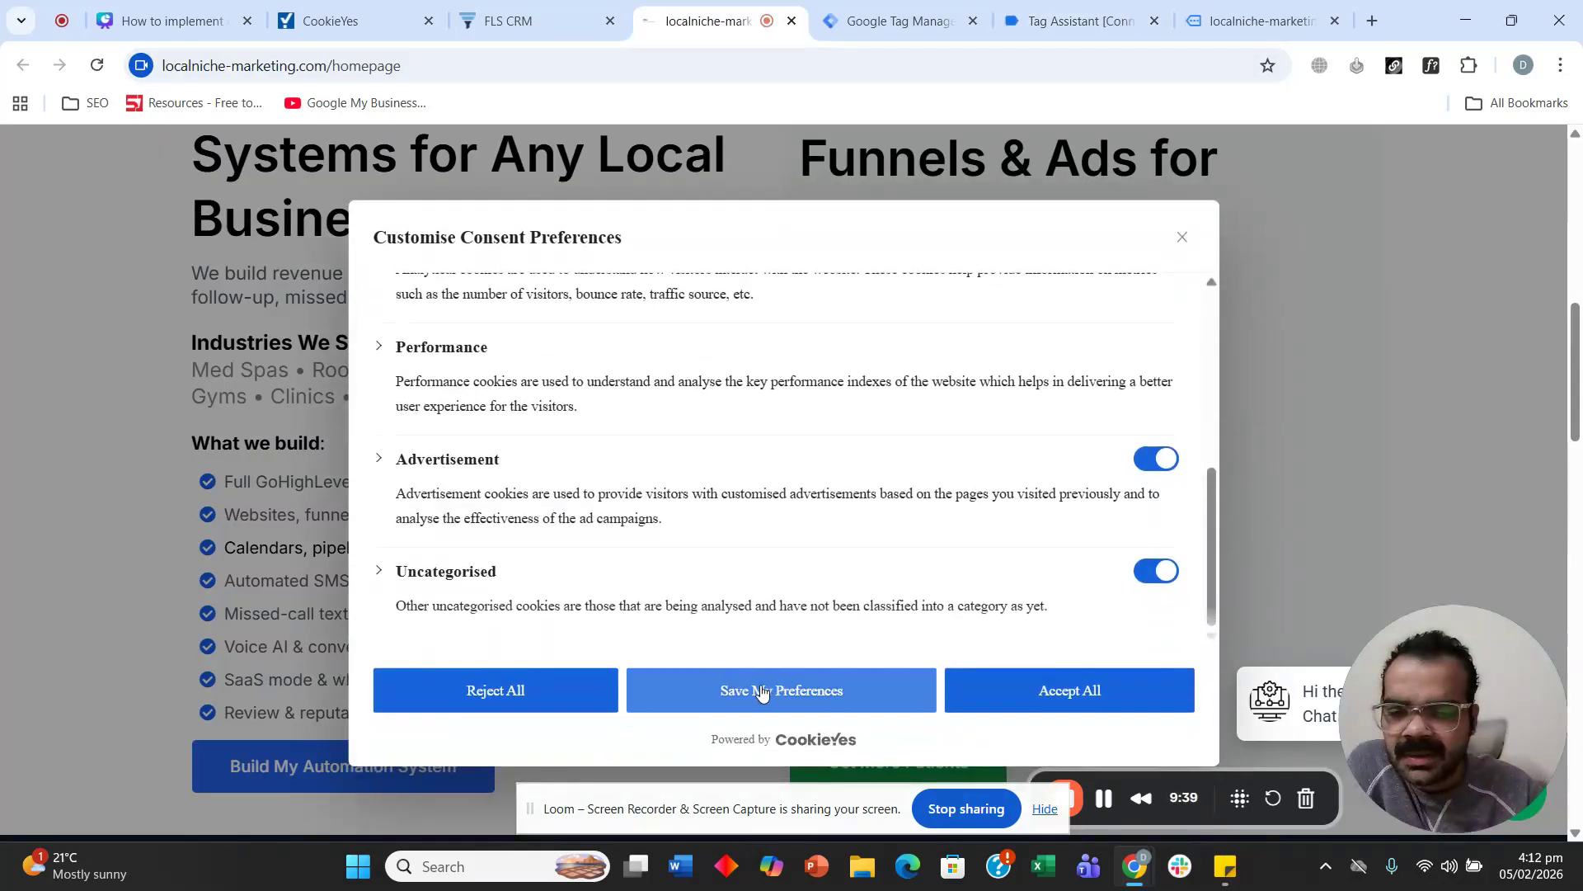
left_click(508, 692)
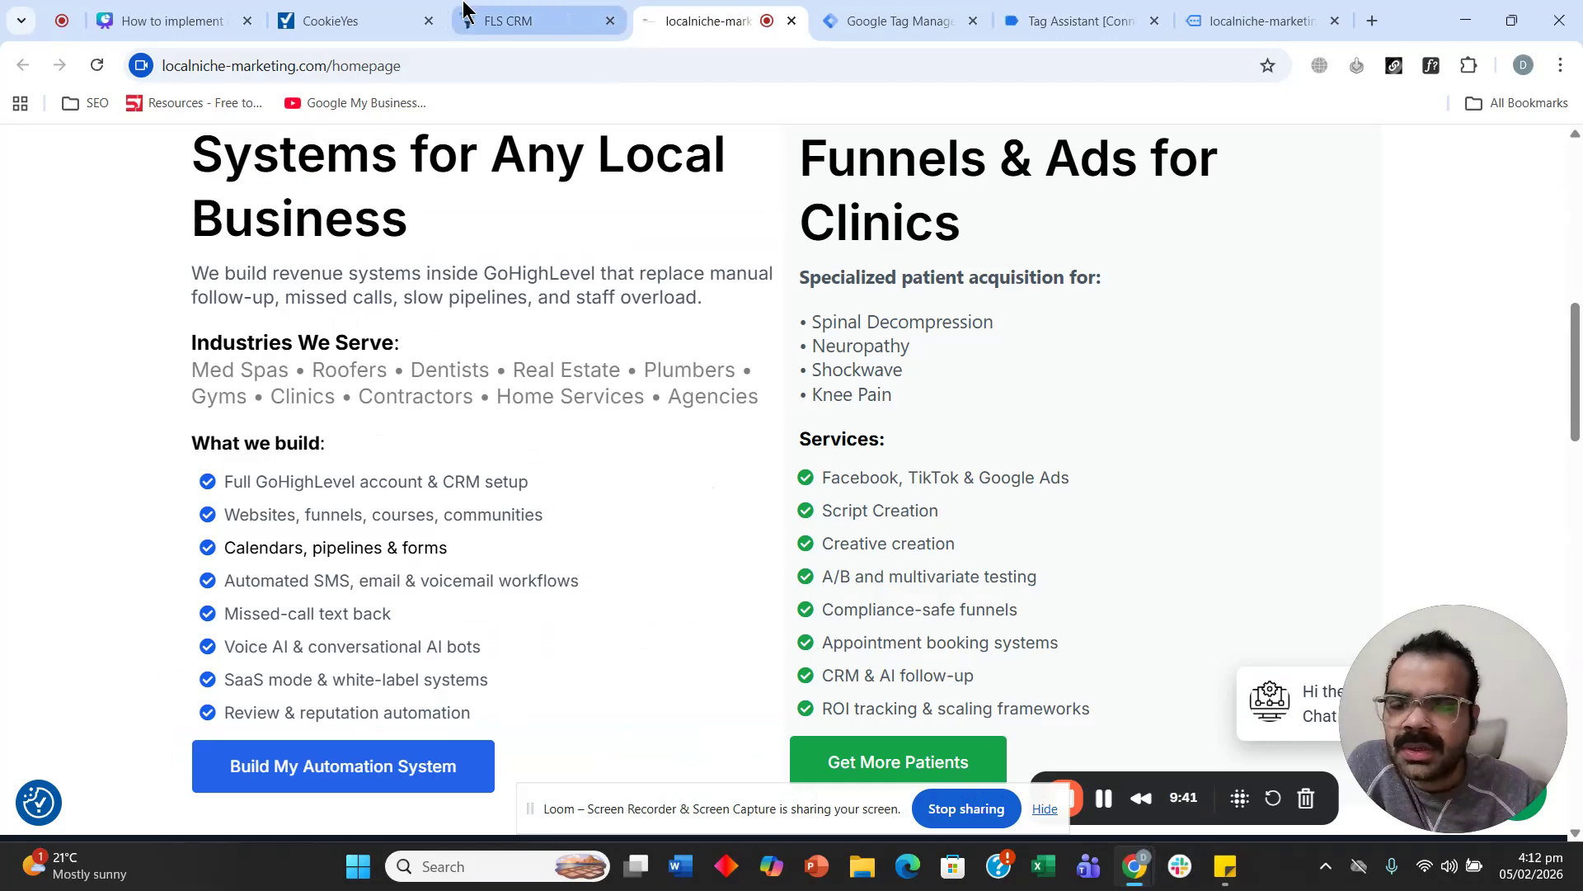
left_click(895, 21)
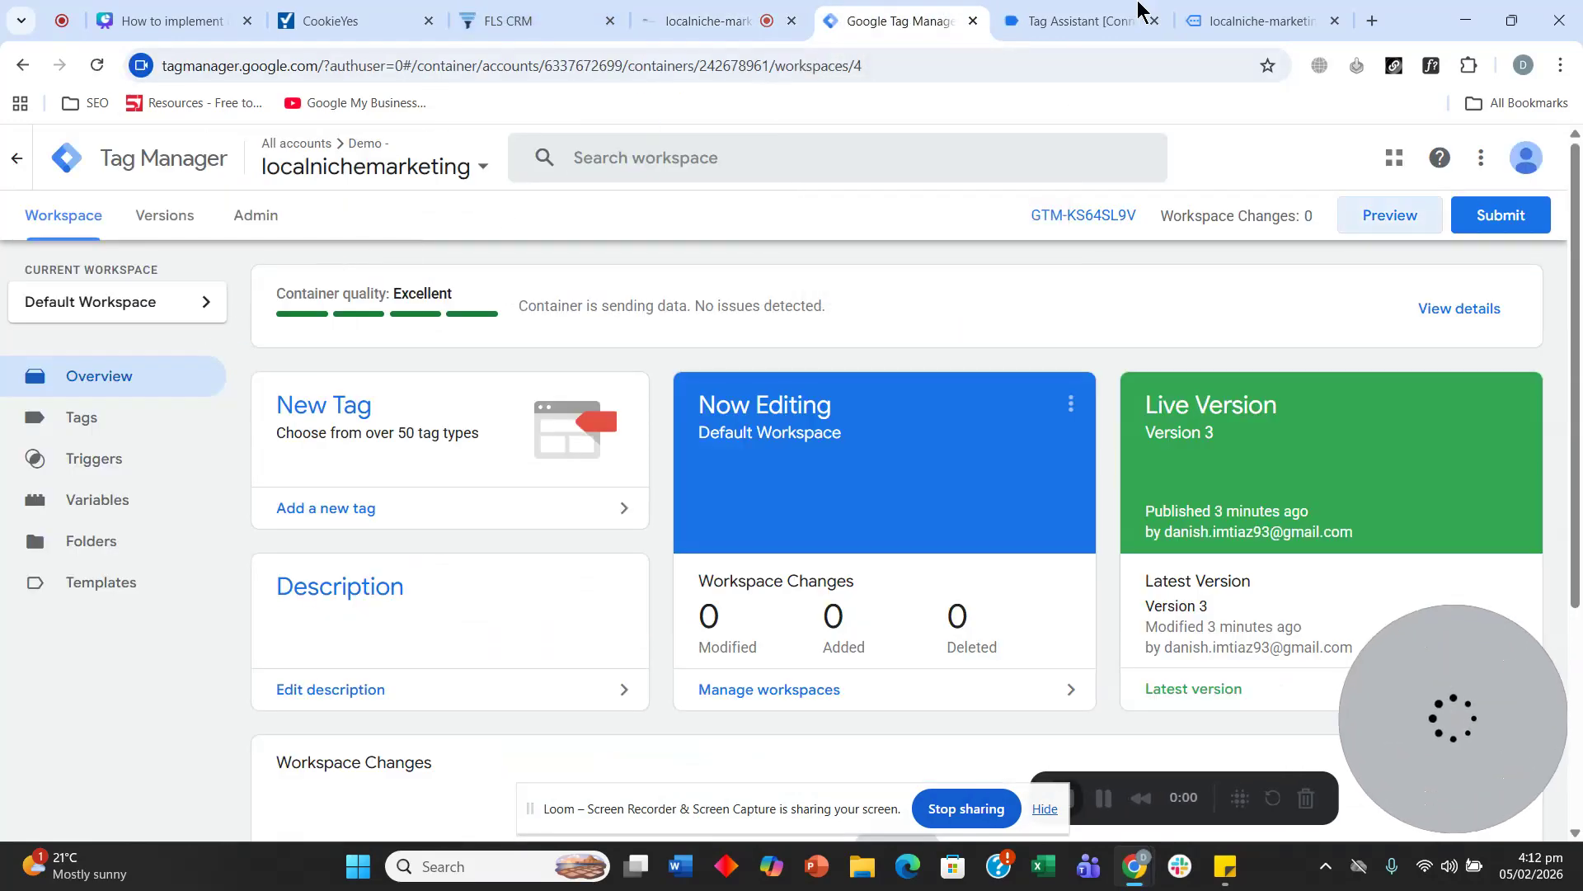
key("ctrl+Tab")
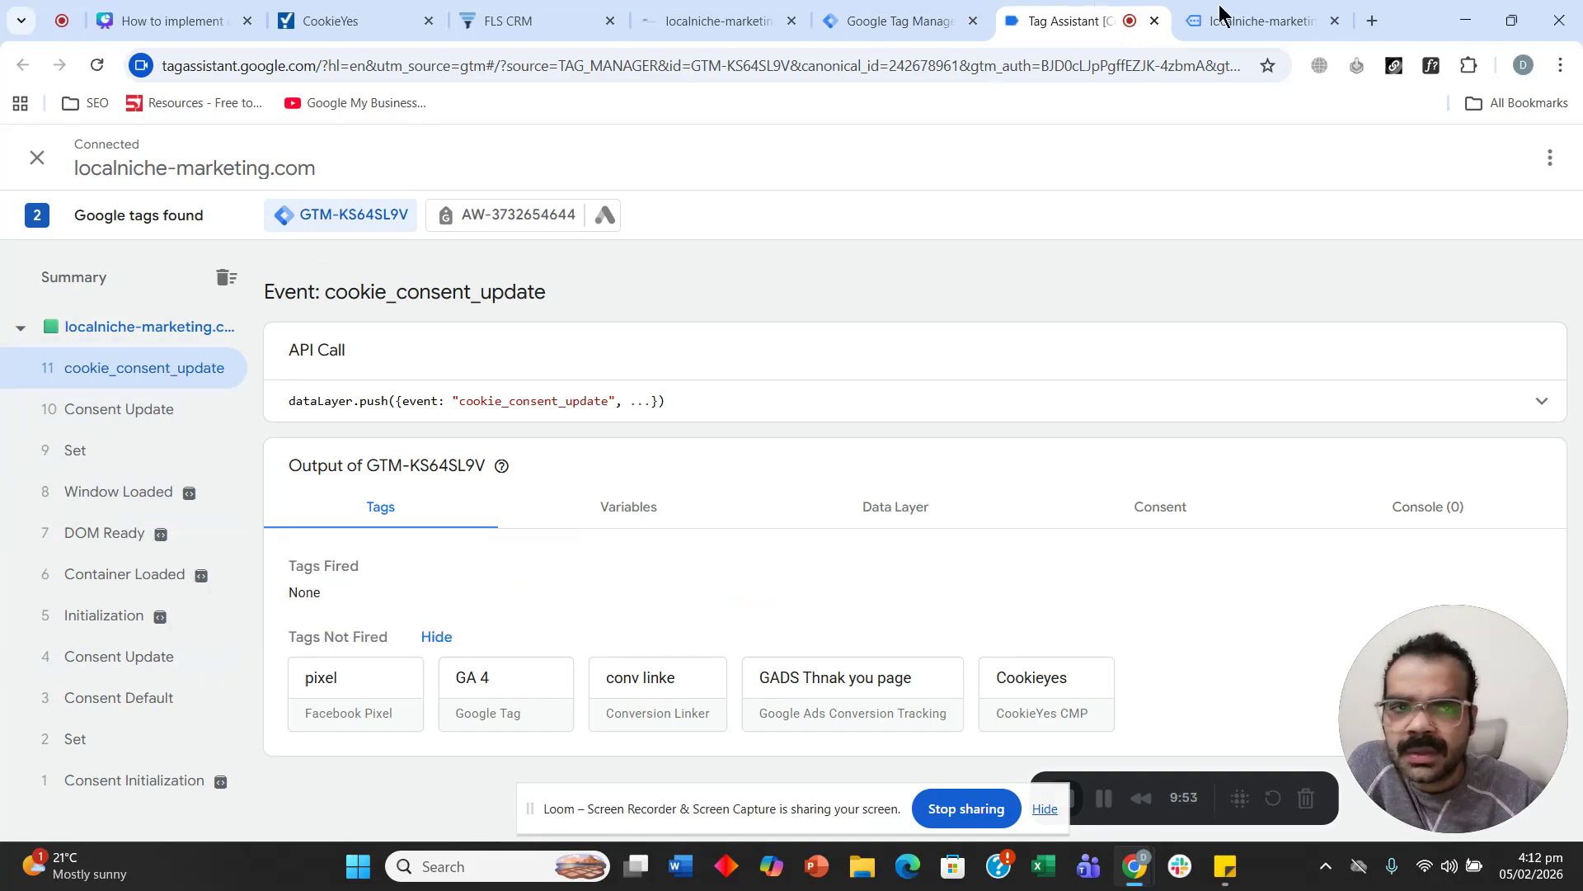
Reopen the consent preferences on the homepage connected to Tag Assistant and reject all cookies.
left_click(1262, 21)
left_click(28, 811)
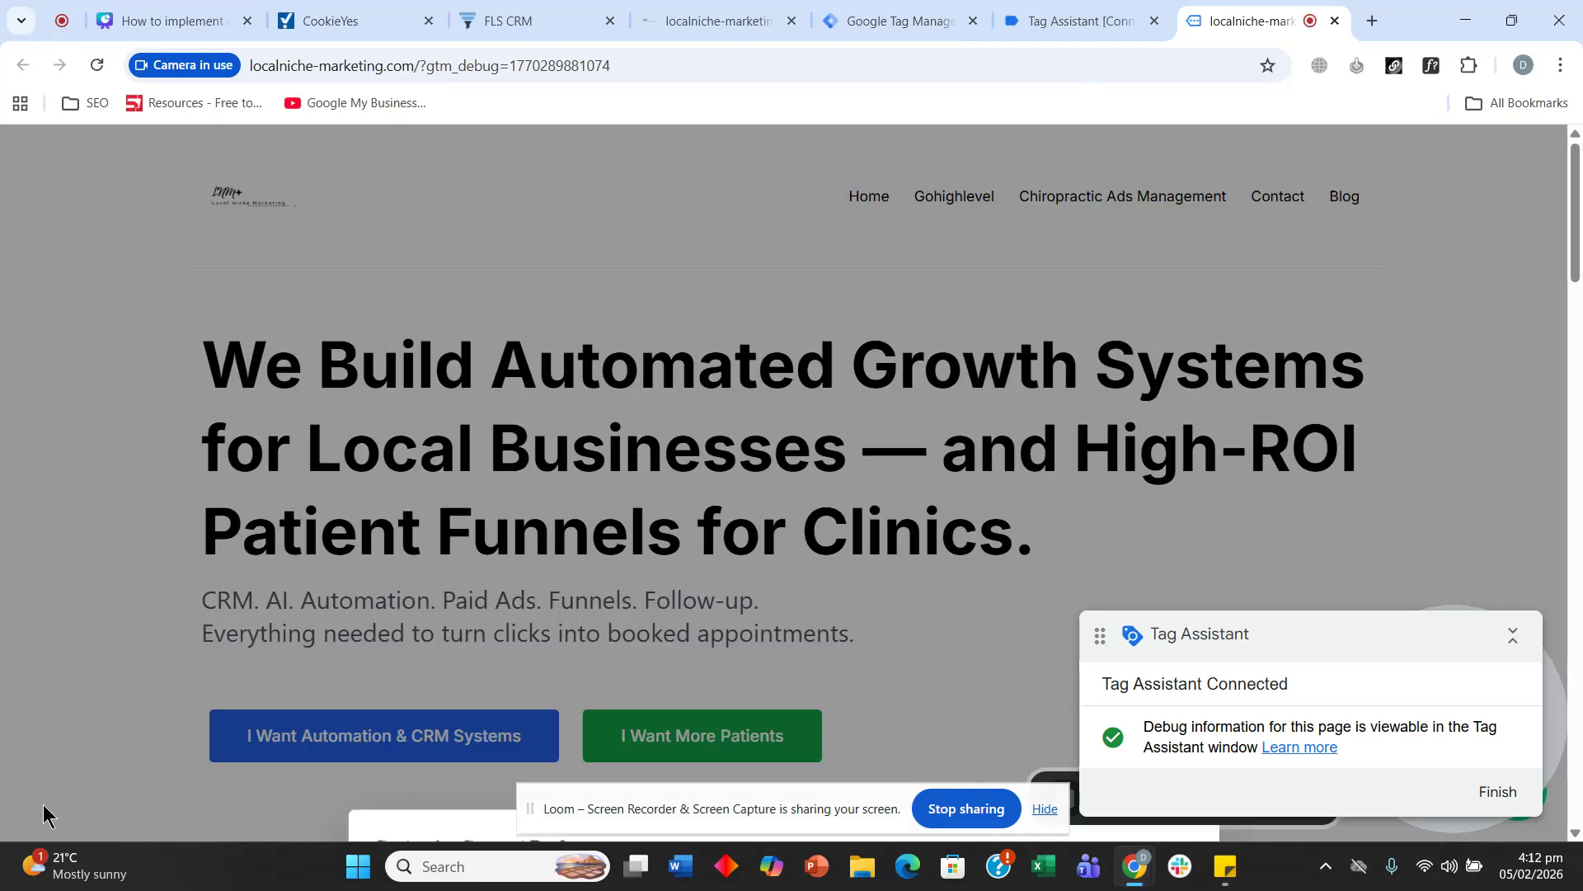
left_click(524, 690)
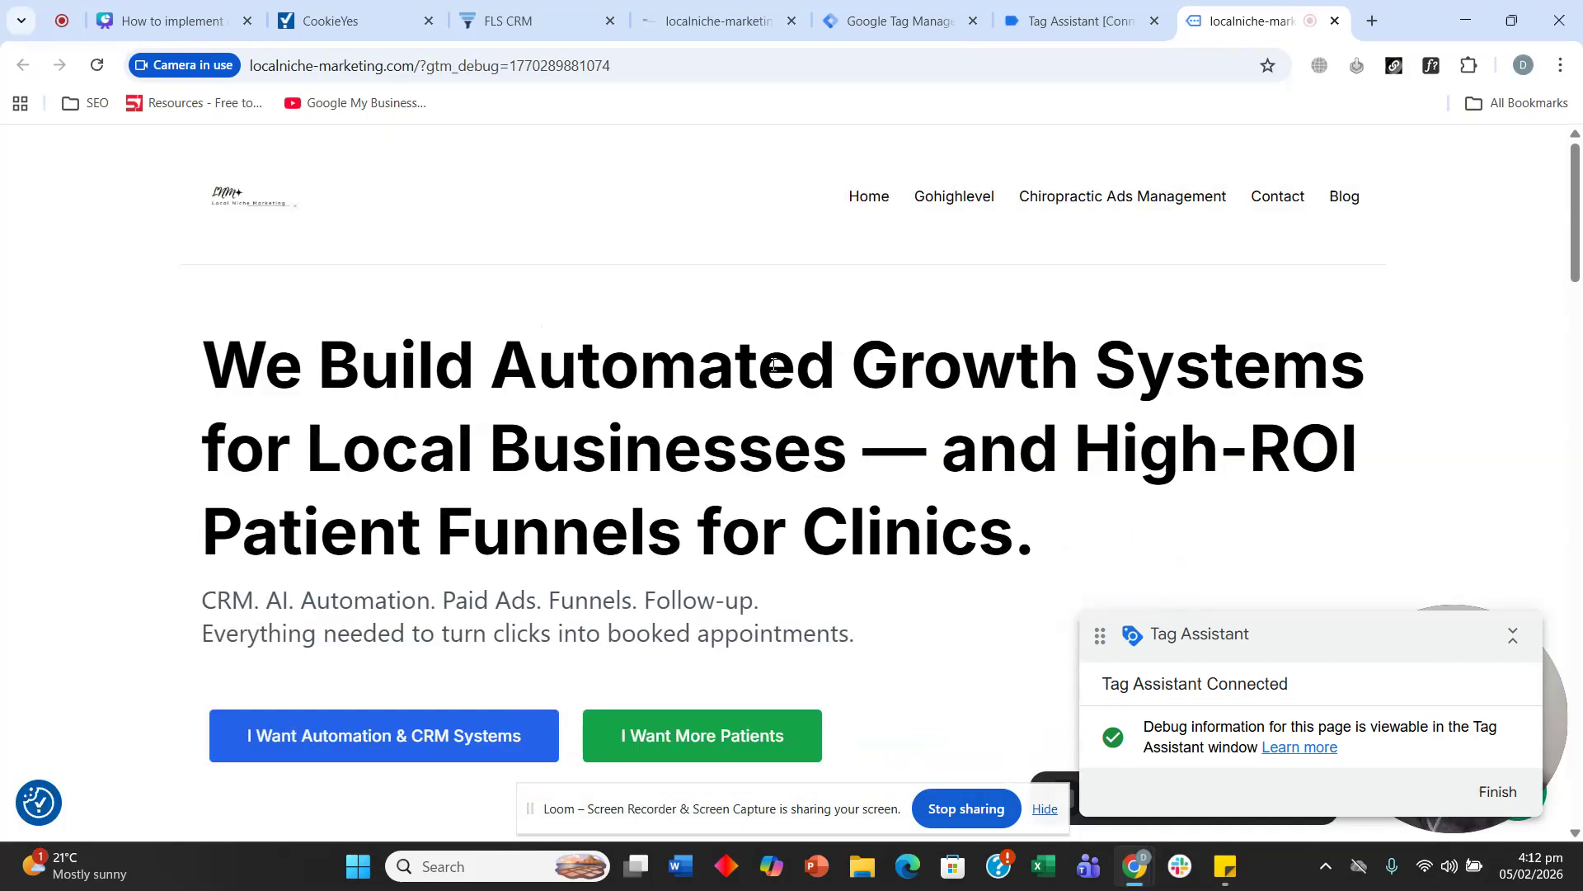
Examine the consent state of the newest cookie_consent_update event in Tag Assistant.
left_click(1067, 17)
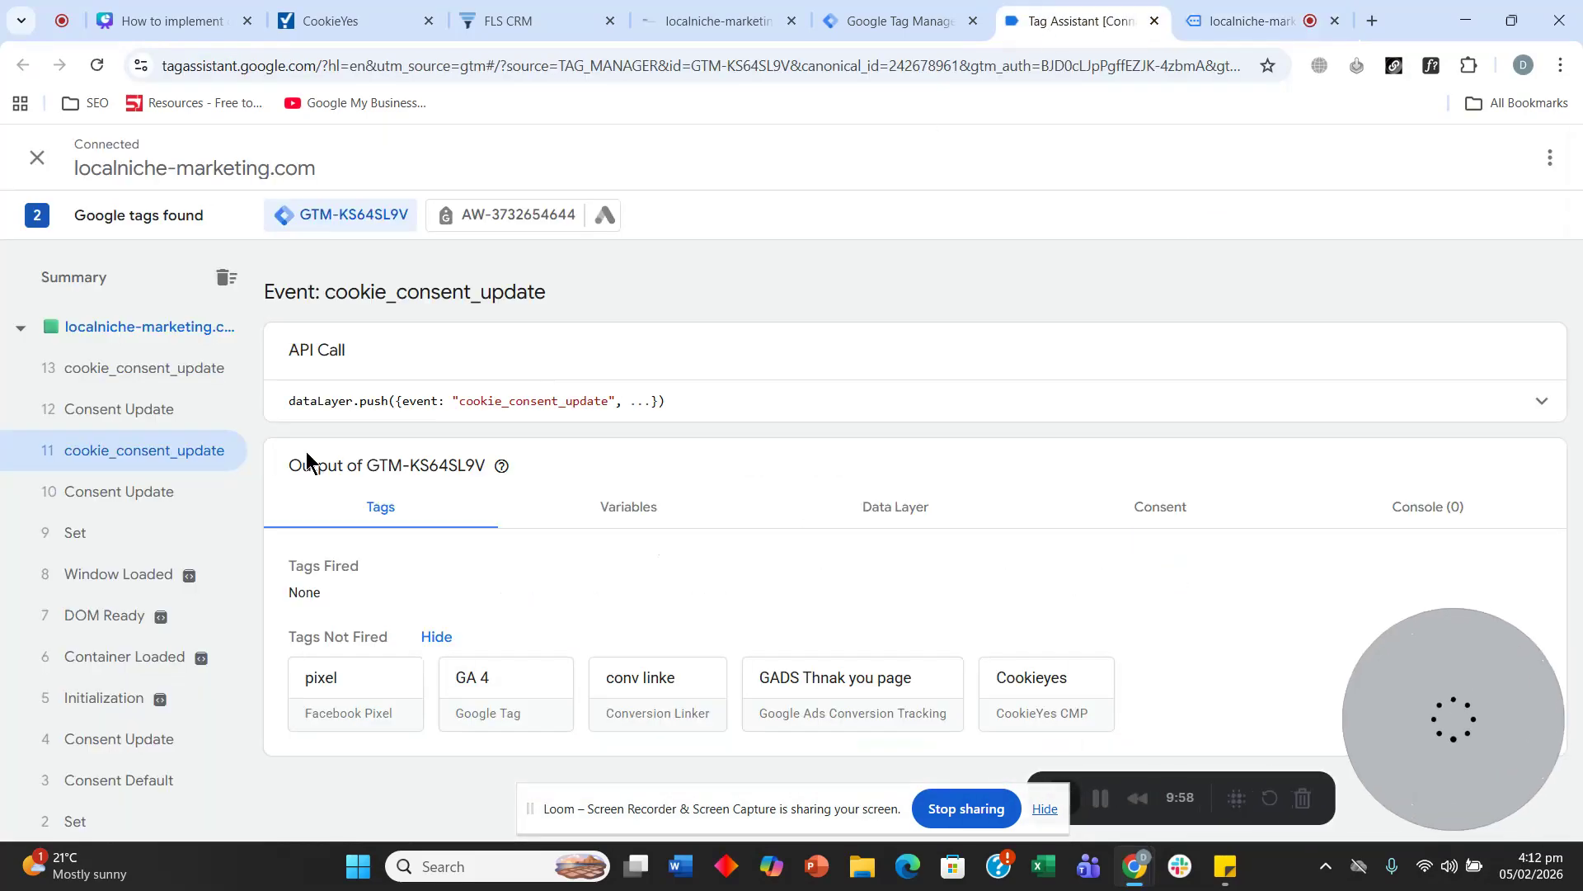
left_click(166, 367)
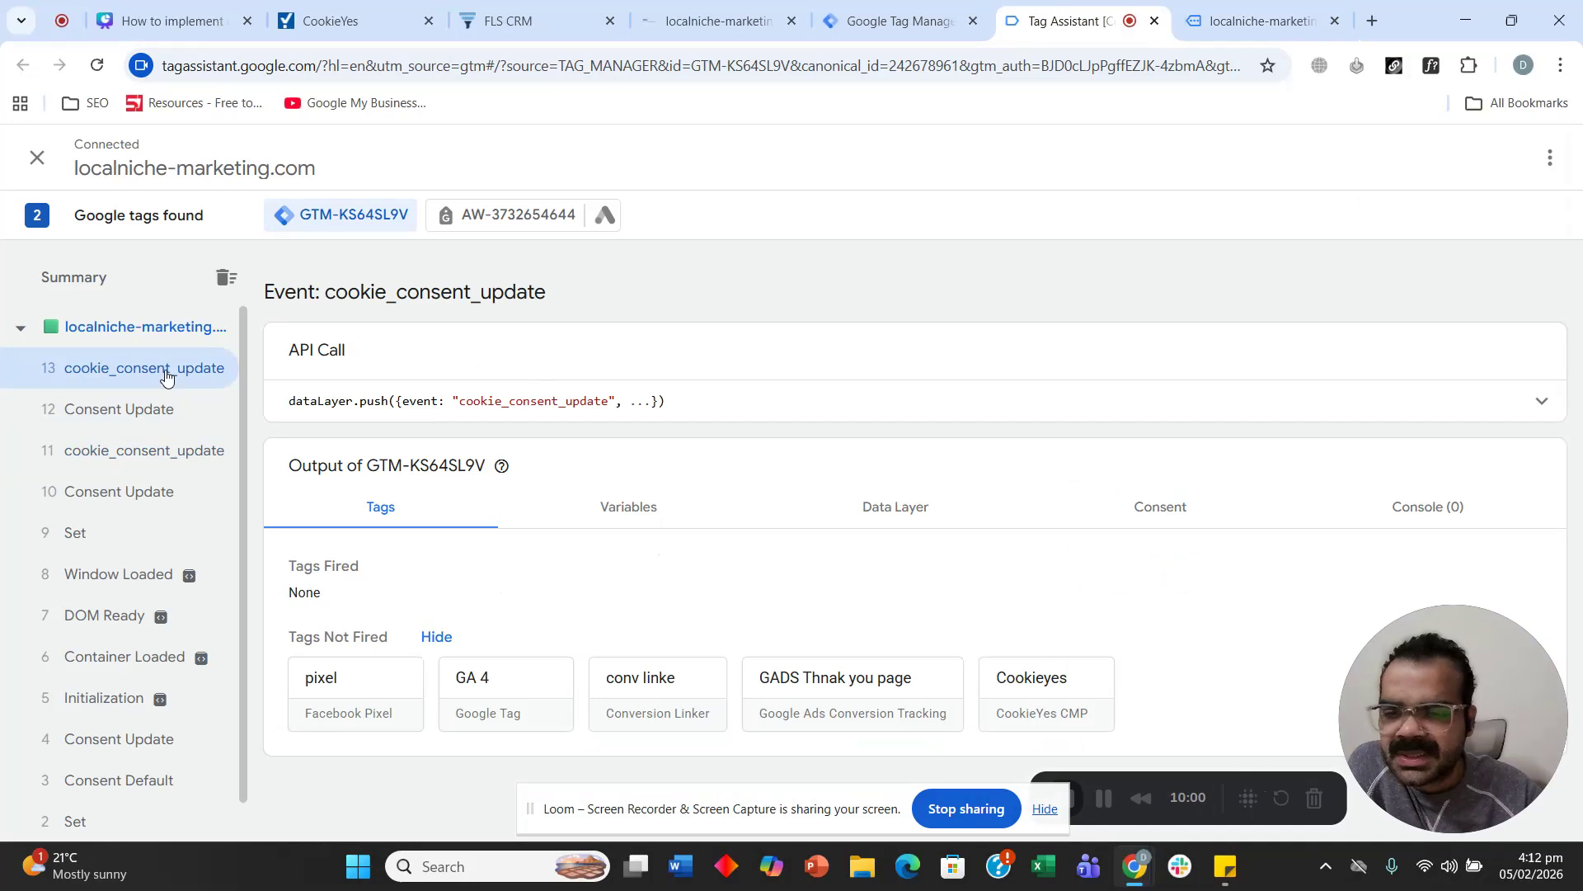
left_click(1158, 507)
scroll(653, 612, "down", 1)
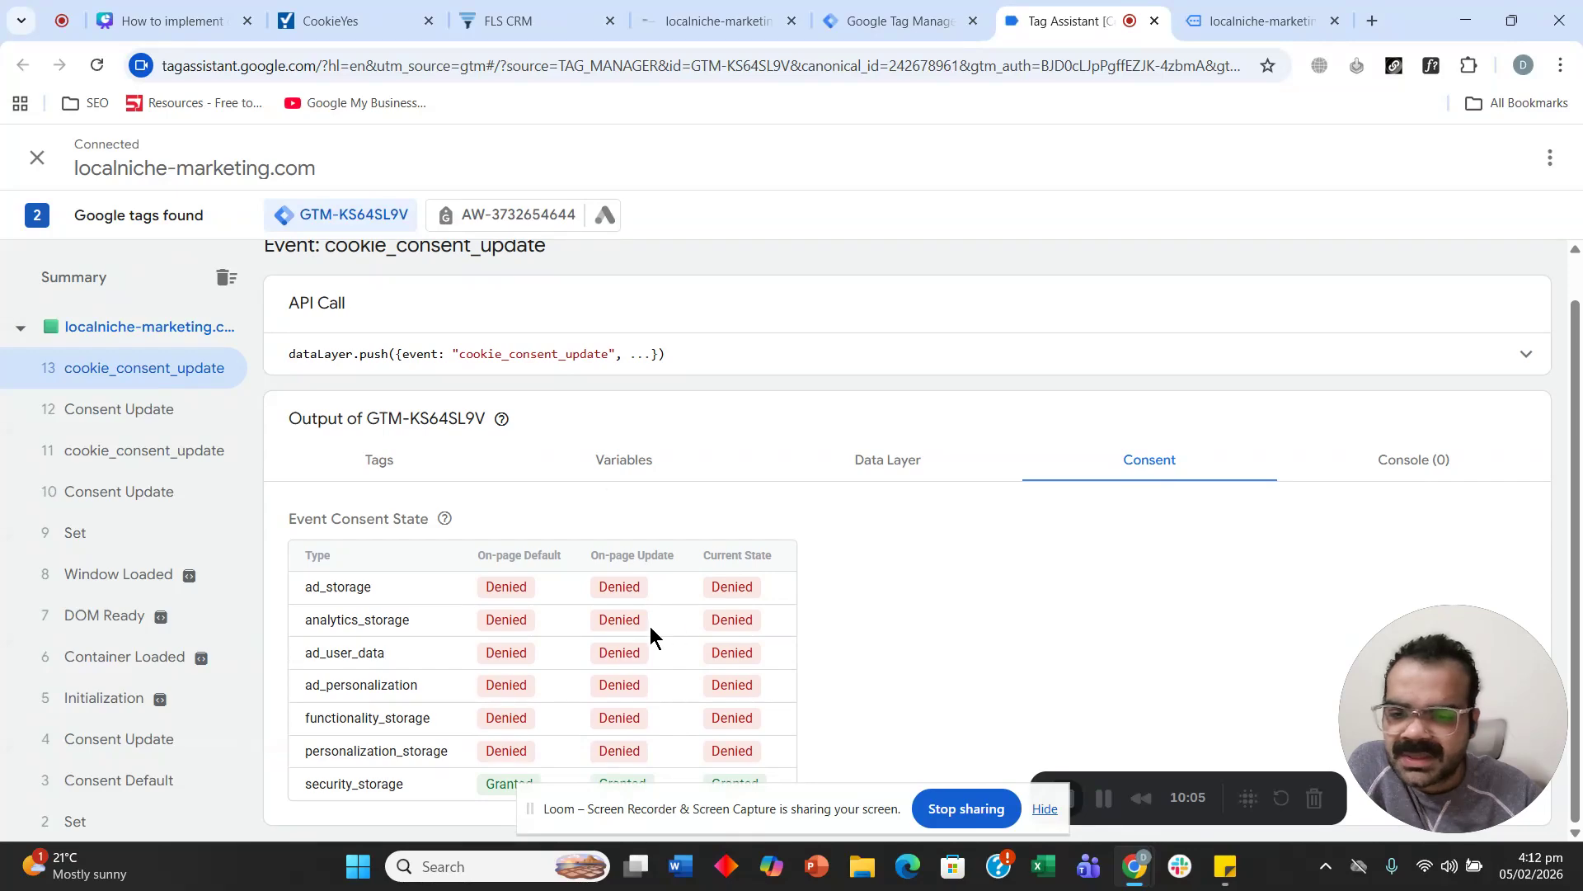
Reopen the consent preferences on the Tag Assistant debug page and accept all cookies.
left_click(1258, 20)
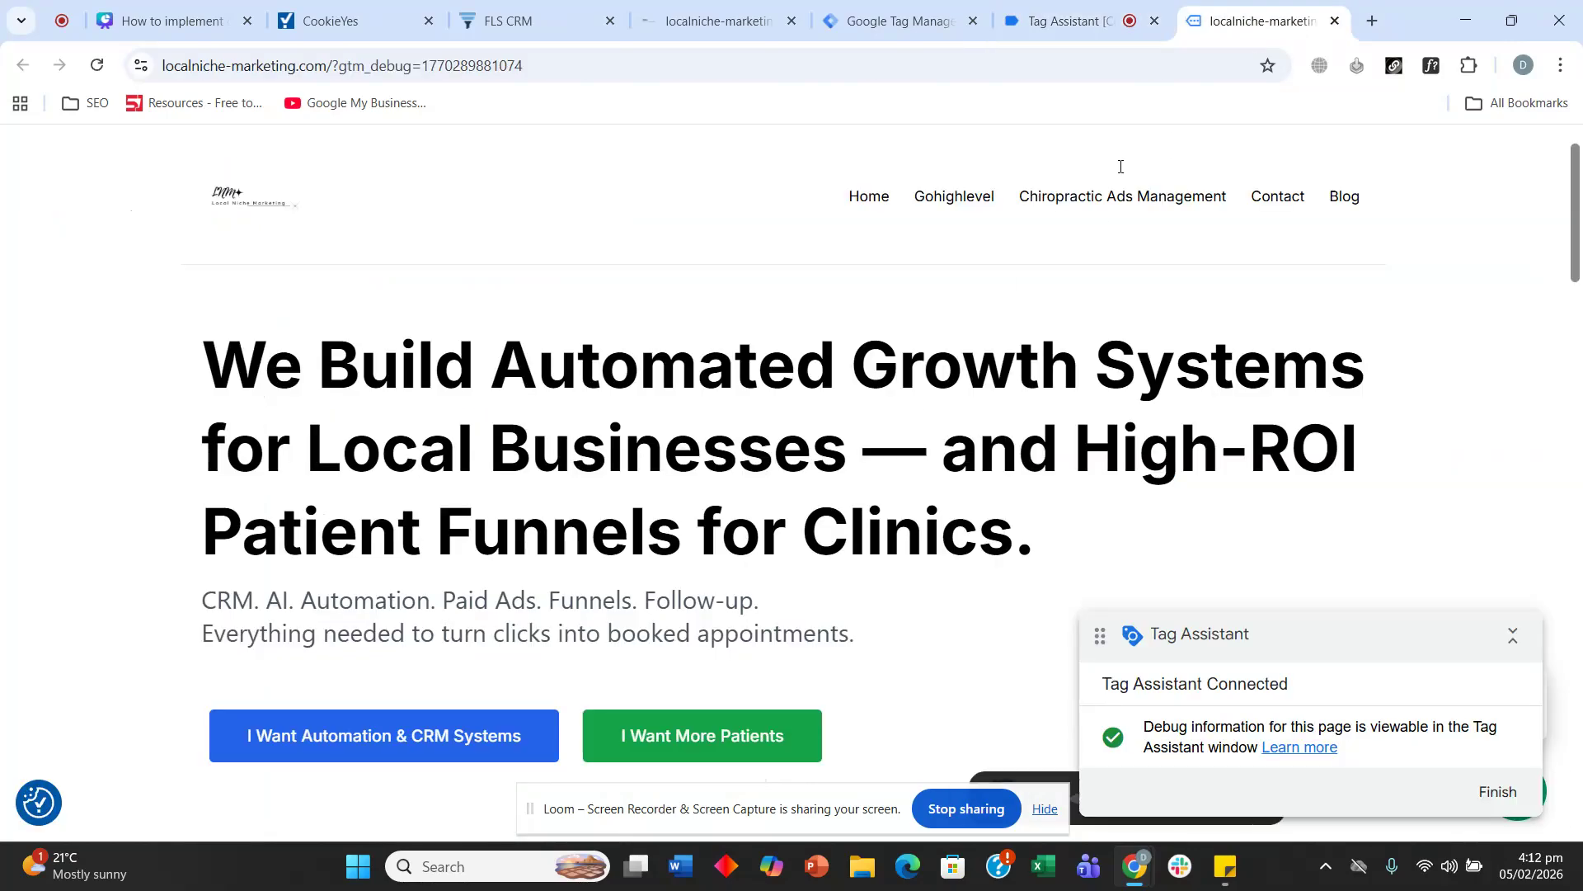
left_click(33, 802)
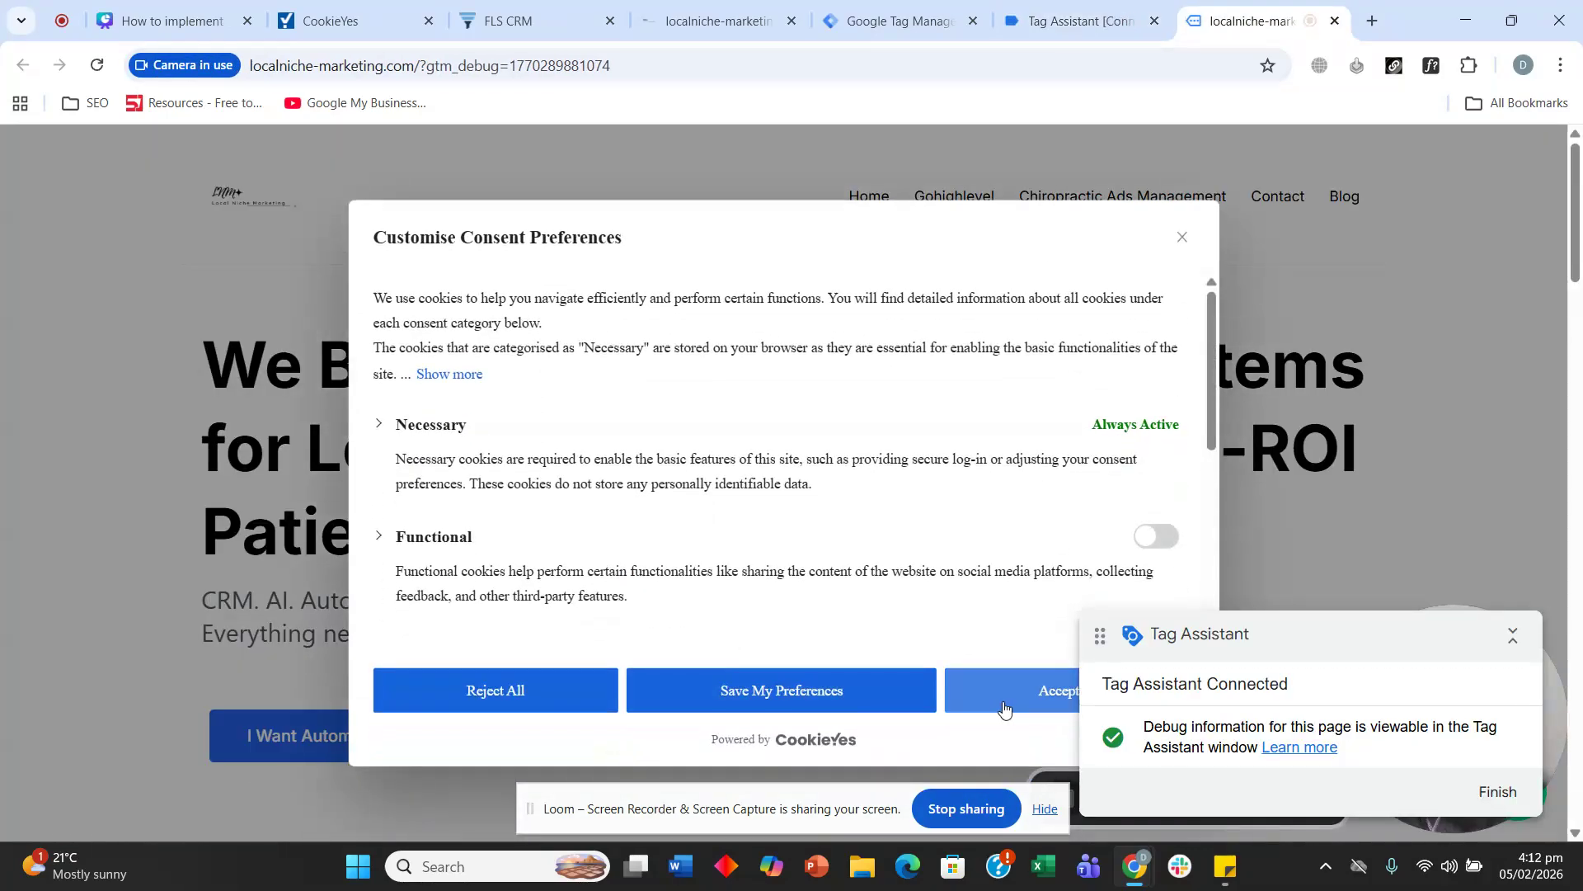
left_click(1006, 701)
Check the newest cookie_consent_update event's consent state and tags in Tag Assistant, and highlight the event name in its API call.
left_click(1076, 20)
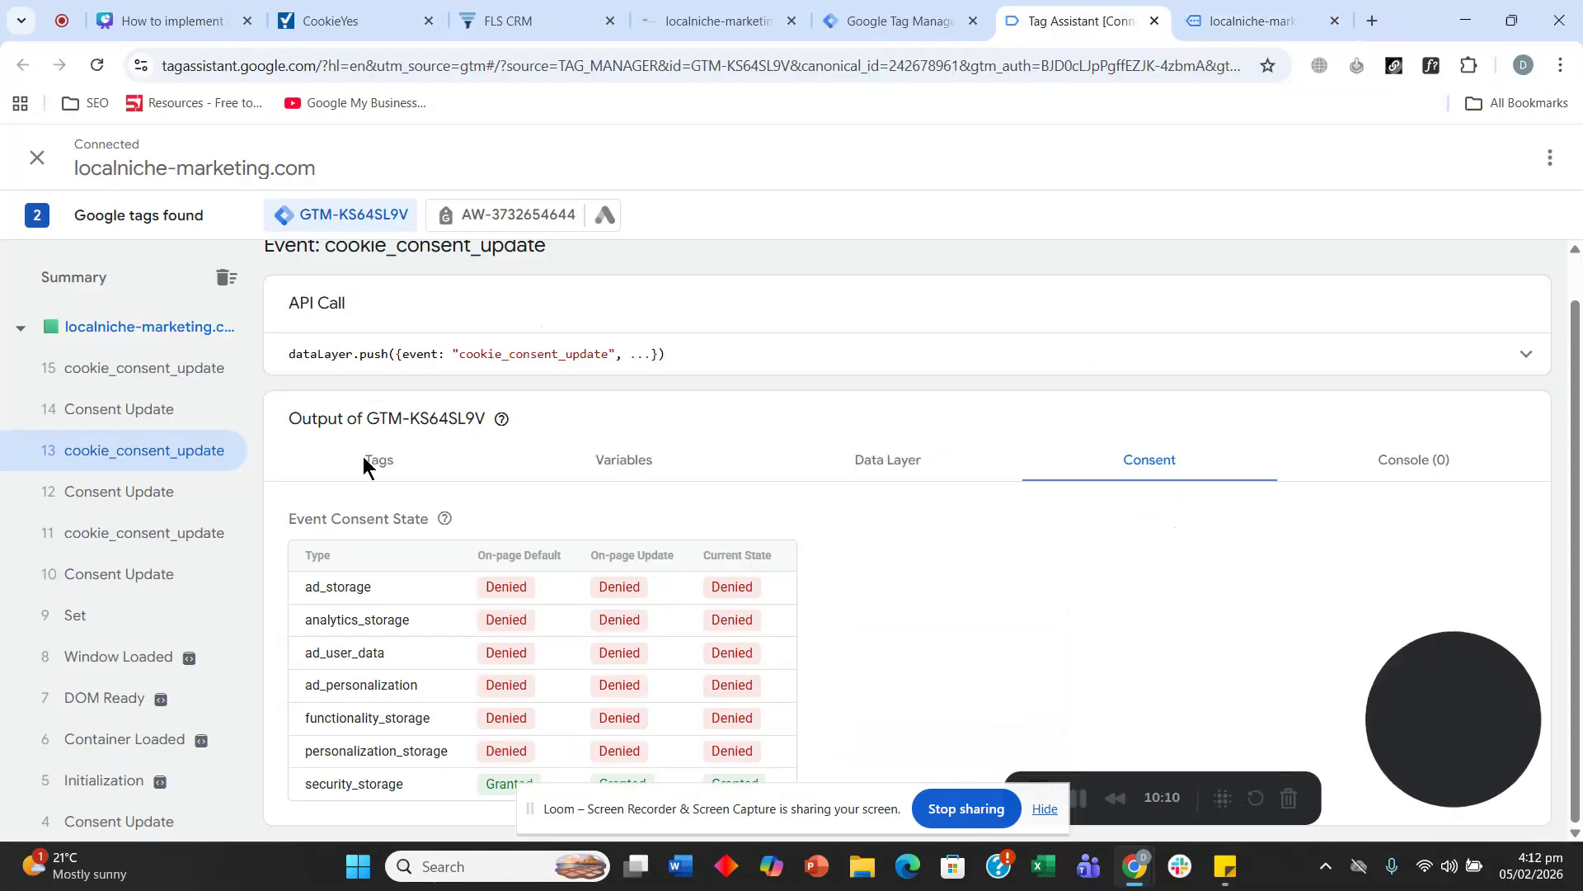
left_click(103, 369)
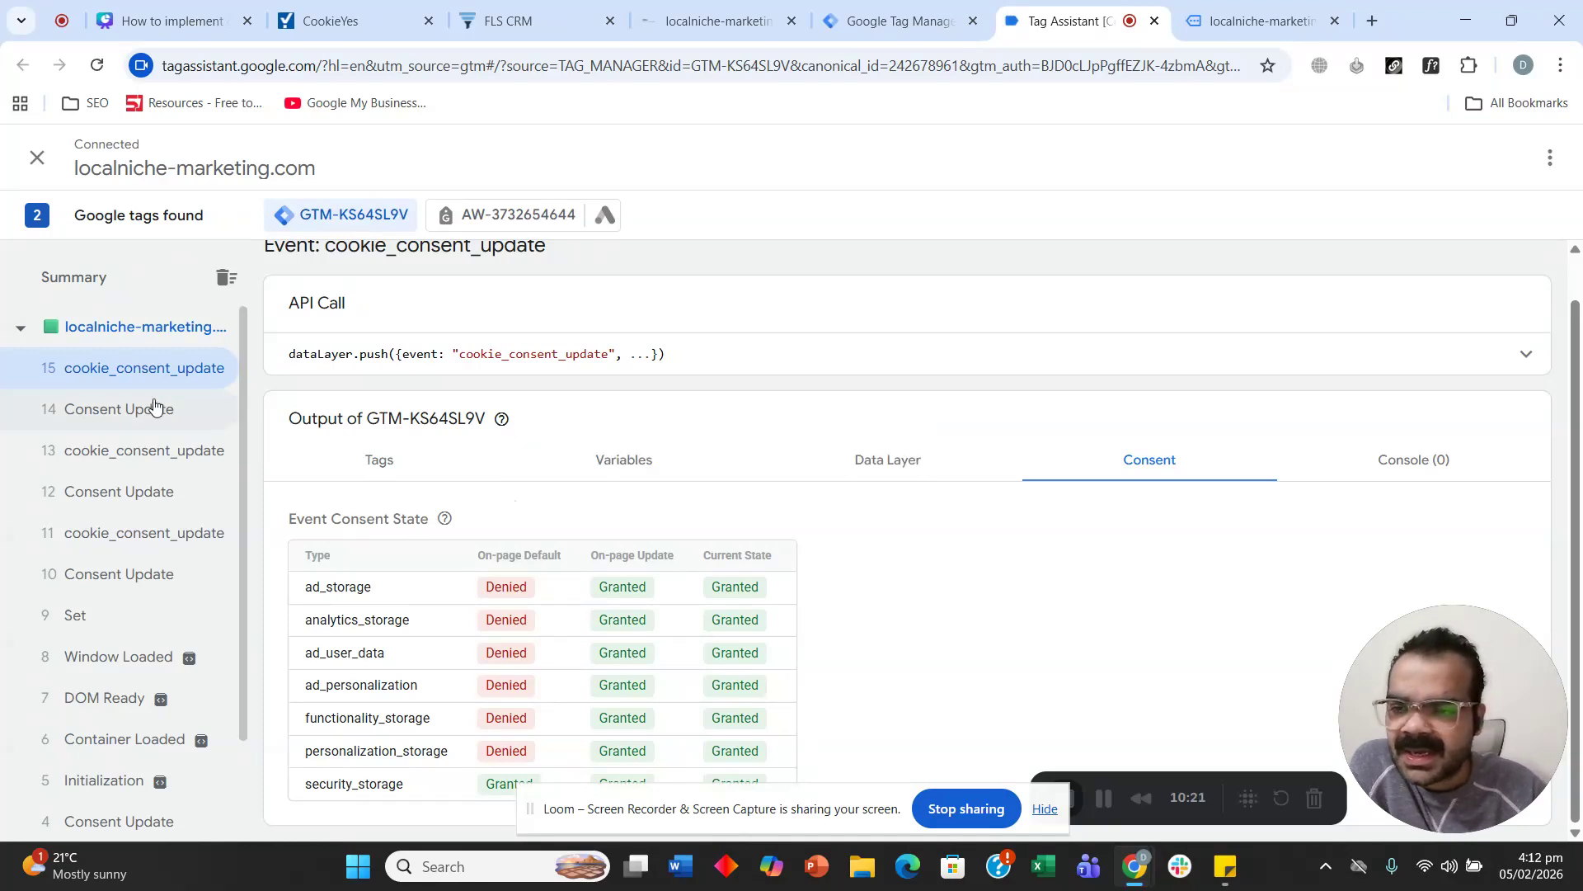
left_click(412, 467)
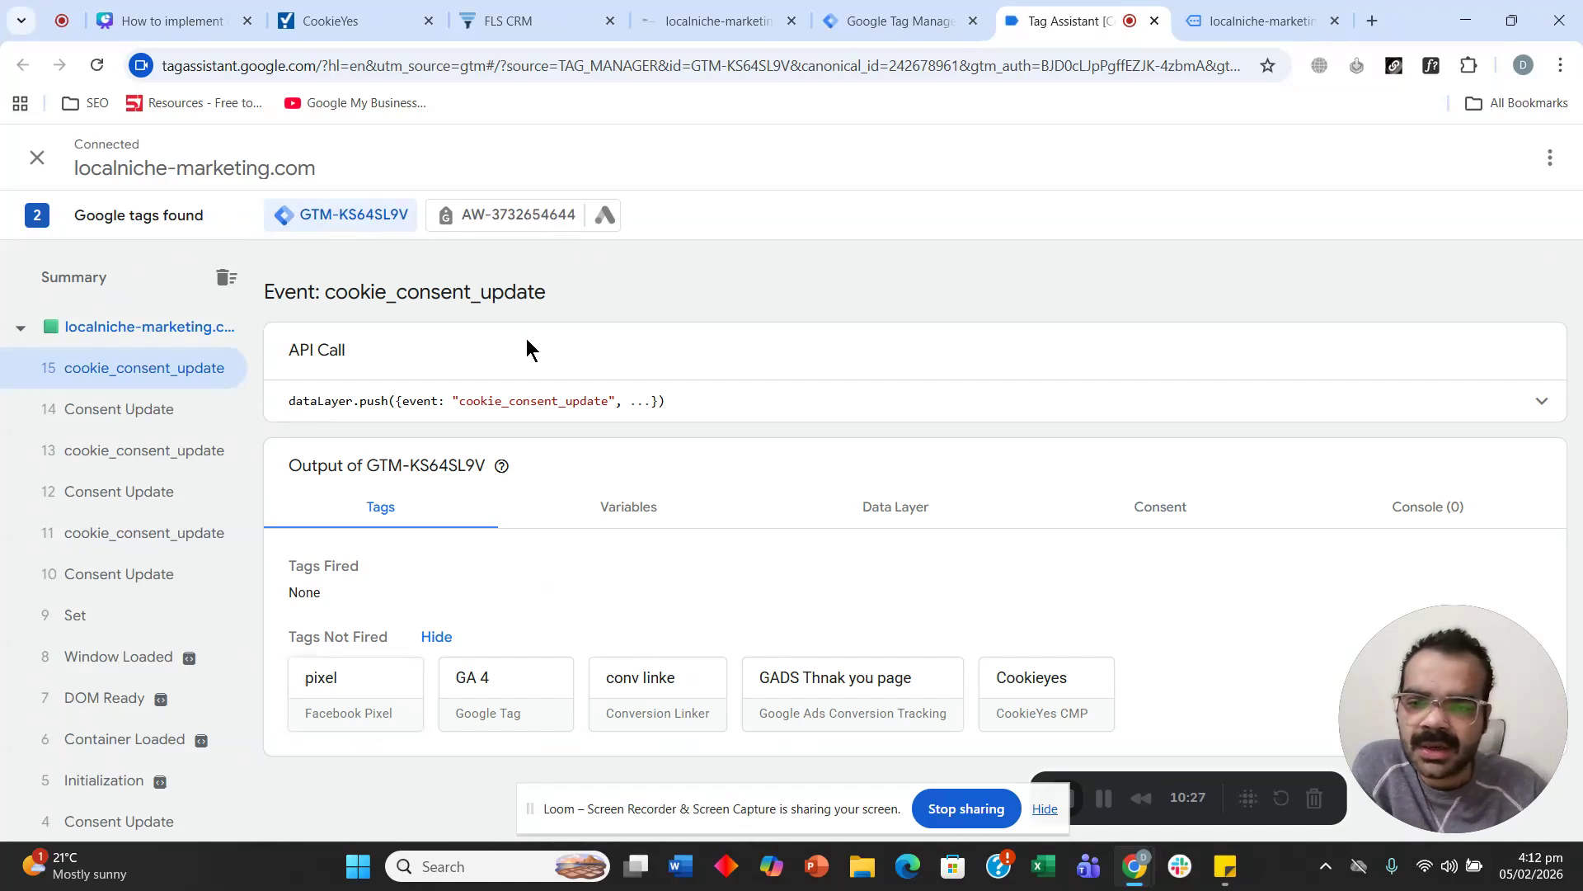
left_click_drag(461, 408, 610, 398)
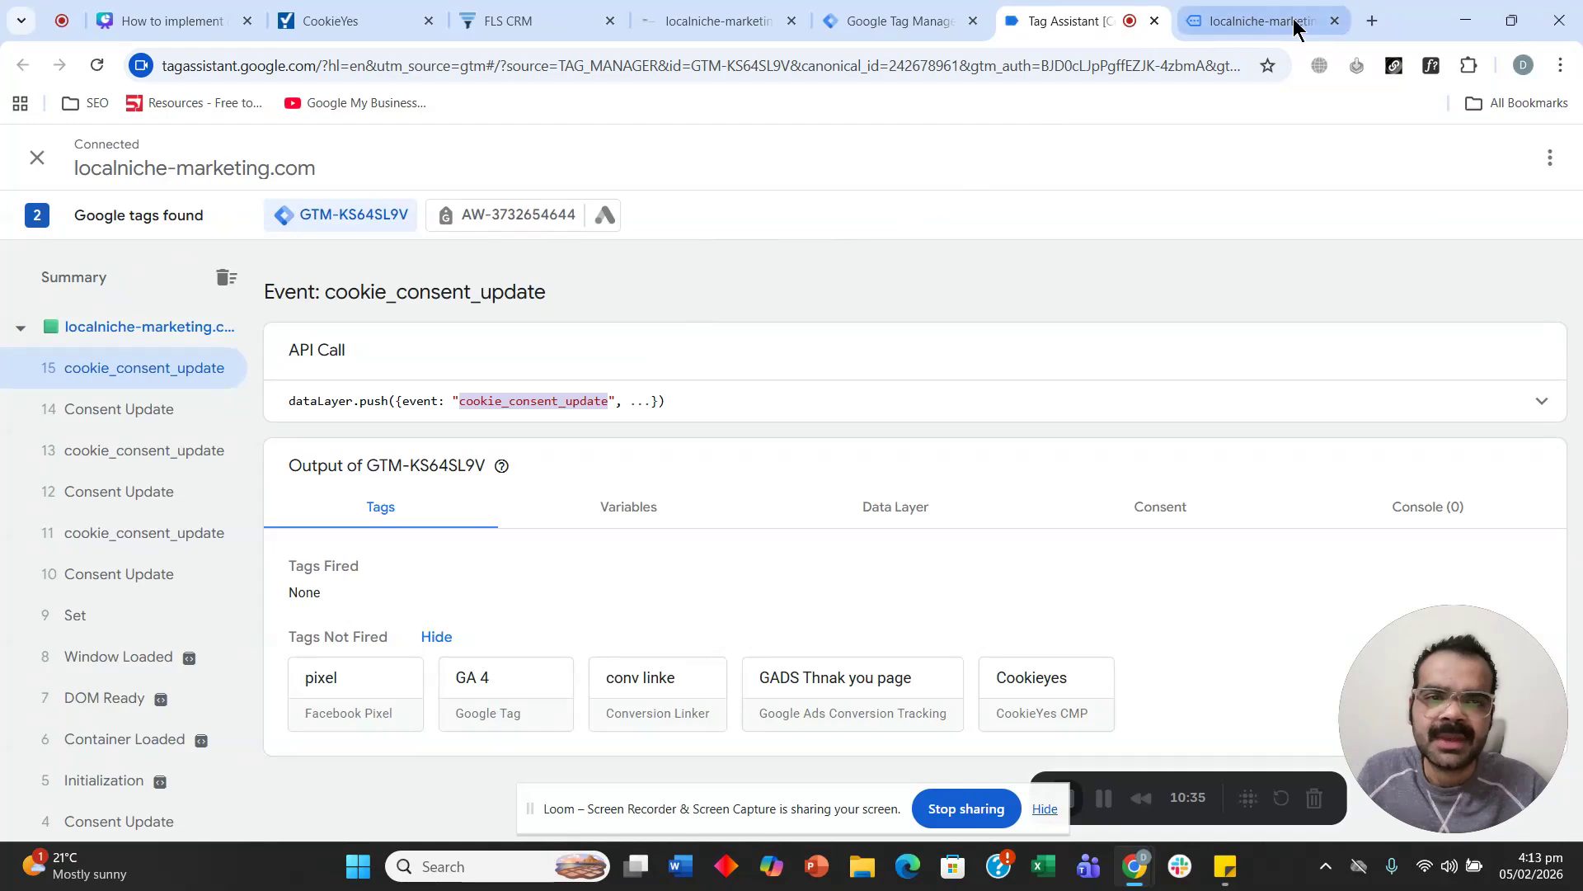
Close the debug homepage and Tag Assistant to return to the Google Tag Manager workspace overview.
middle_click(1226, 37)
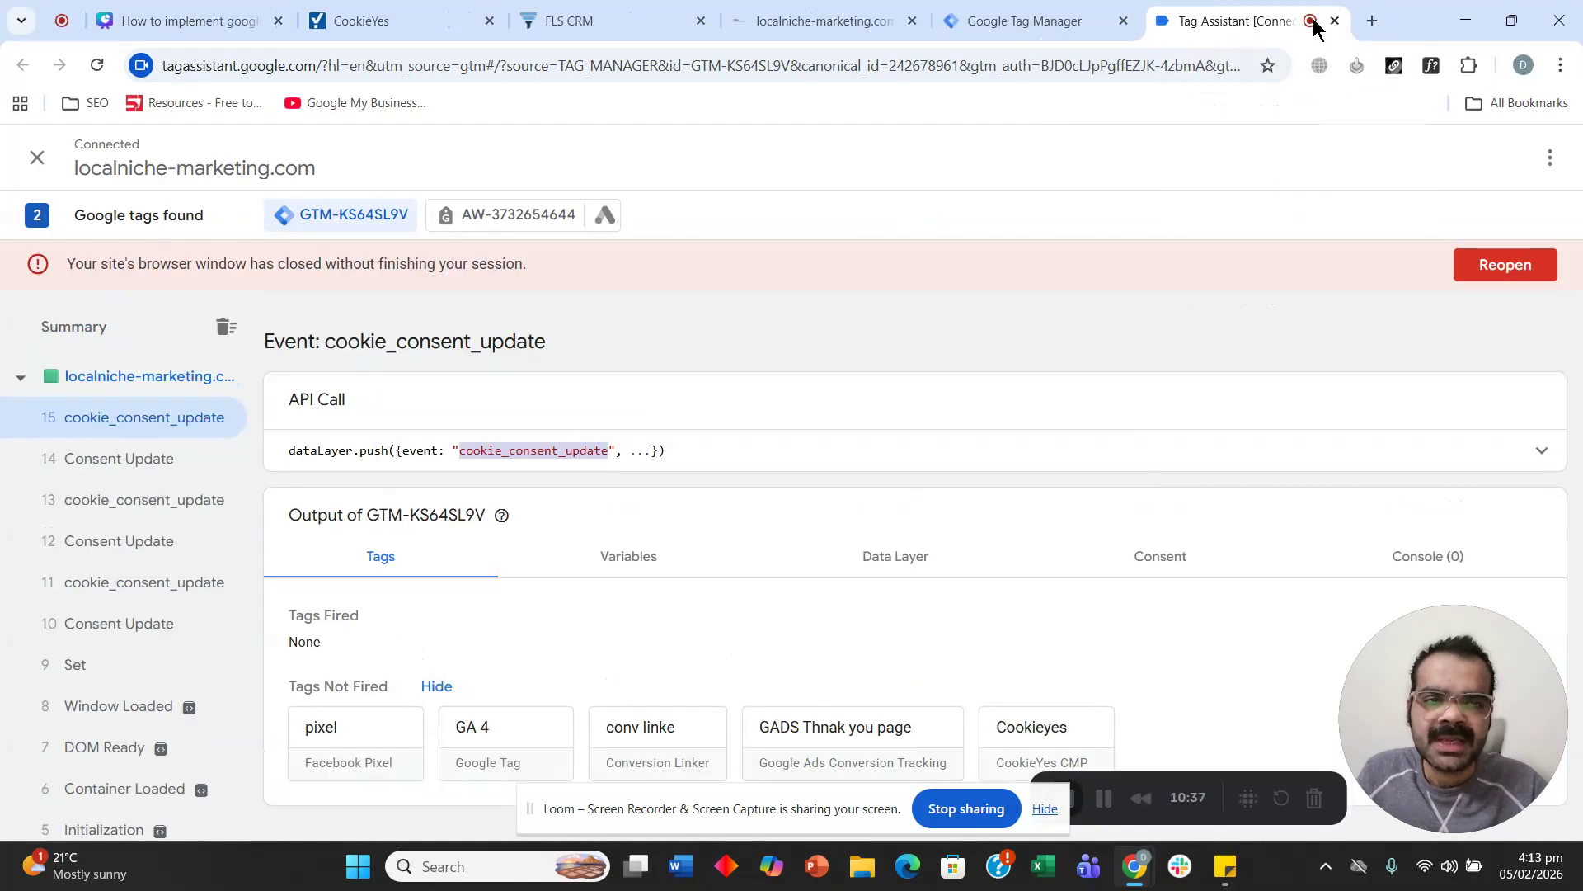
left_click(1334, 22)
left_click(904, 195)
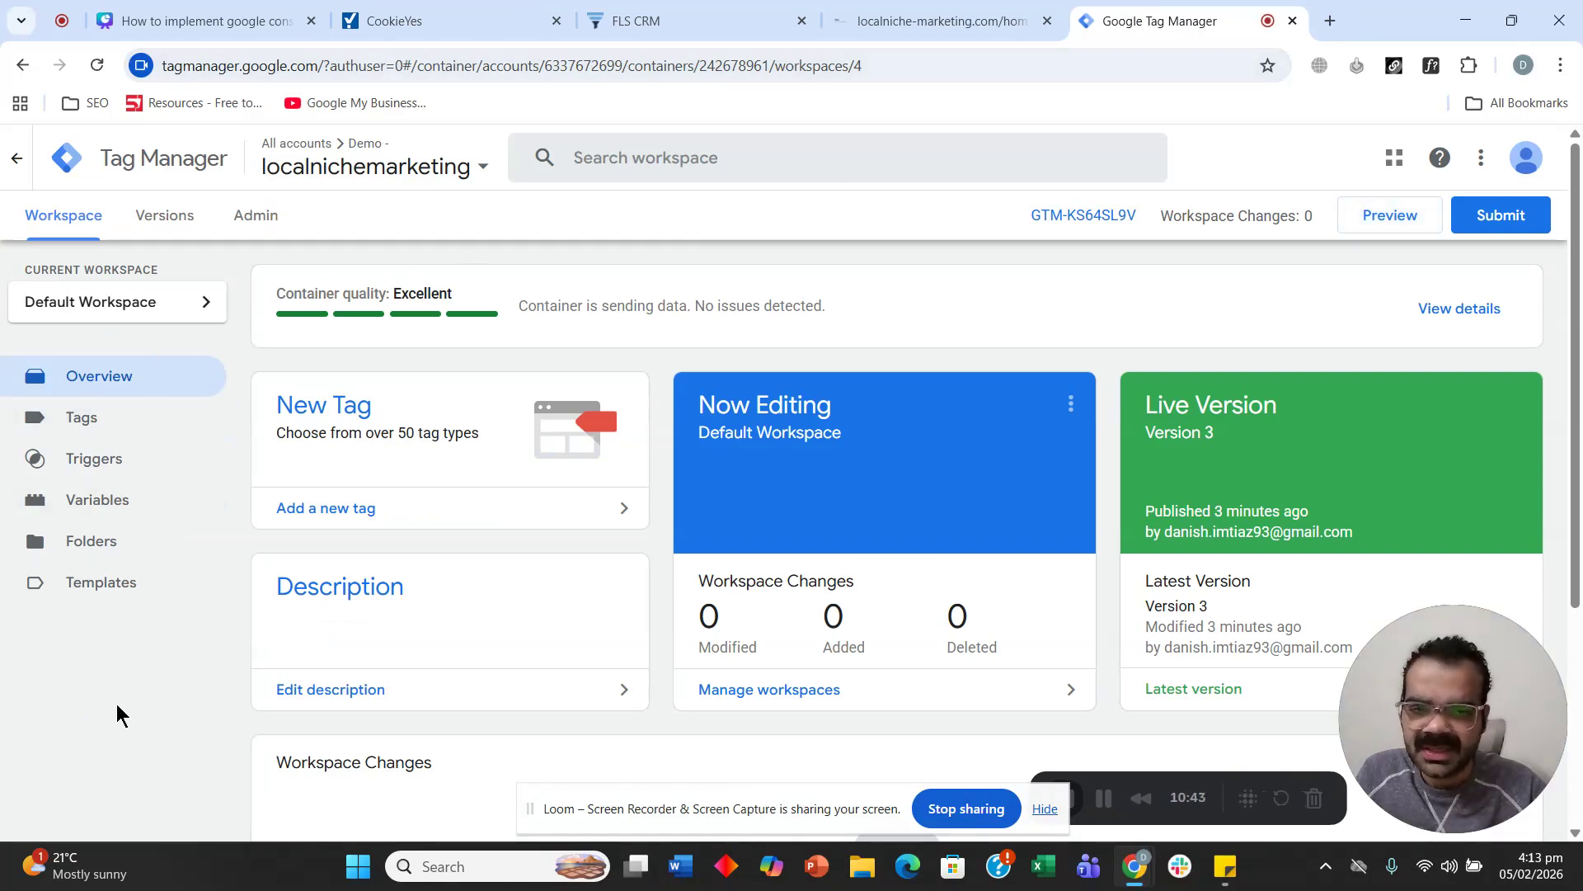
Examine the trigger type options and the event name of the Event cookie_consent_update trigger, and close it without changes.
left_click(103, 459)
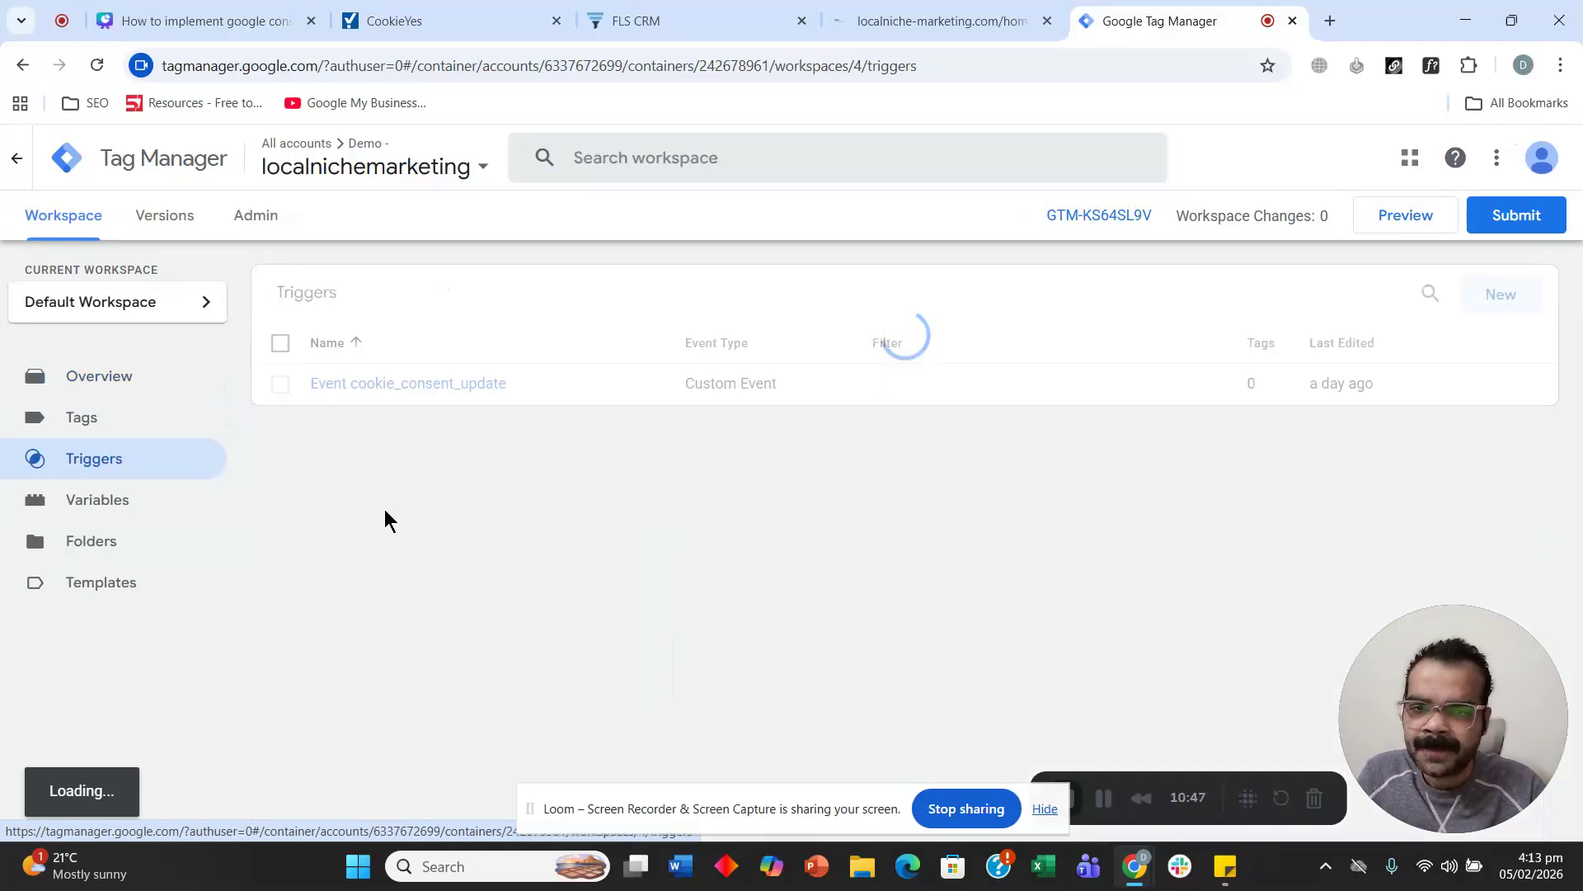
left_click(419, 383)
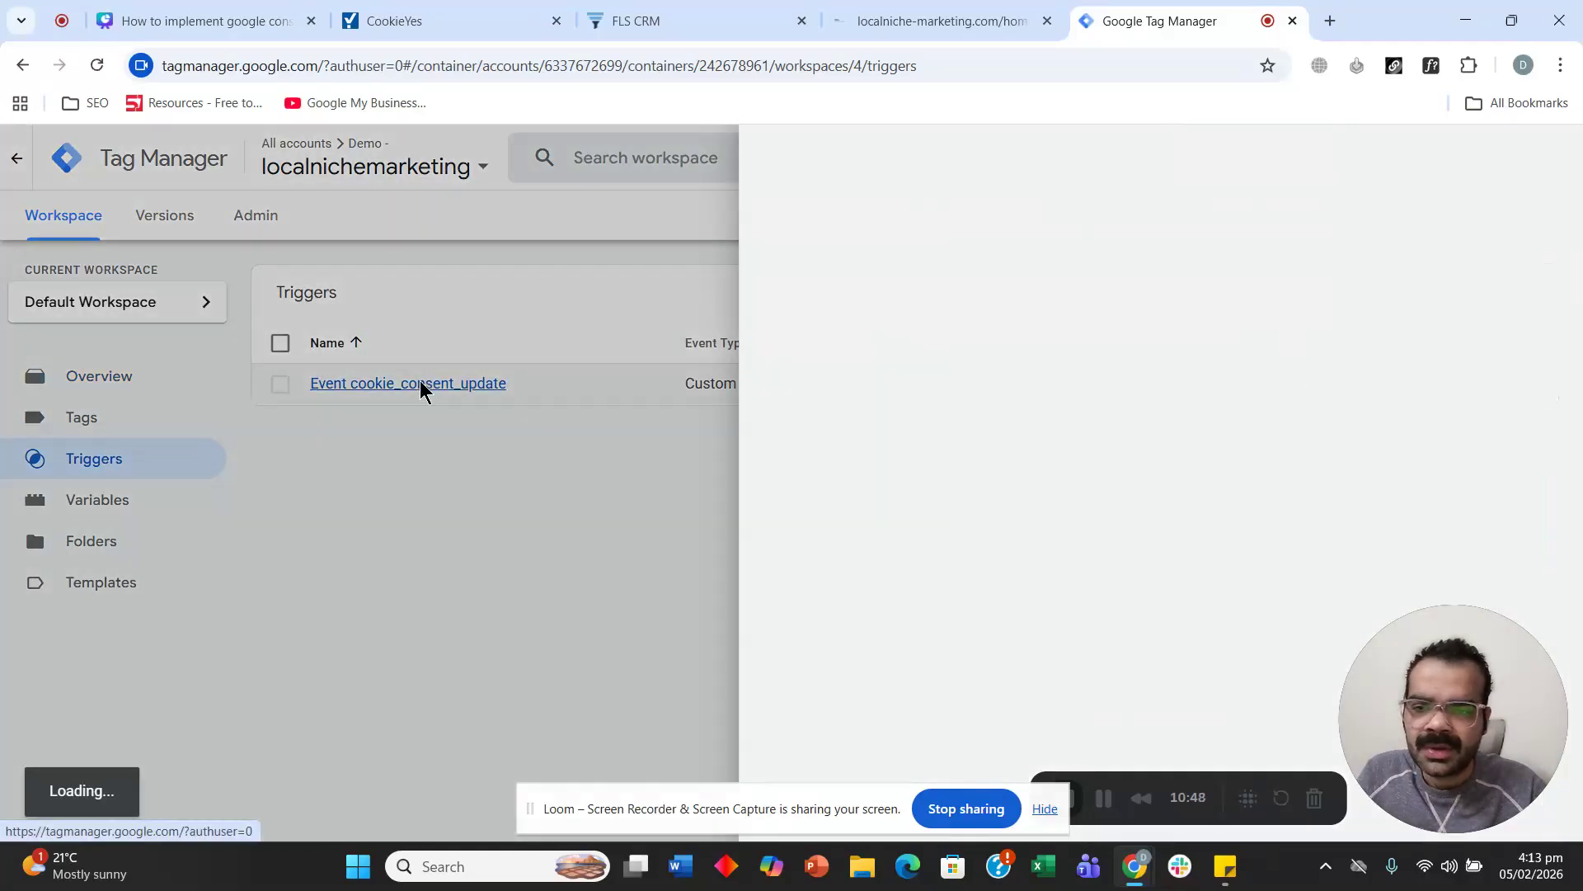
left_click(477, 158)
left_click(679, 335)
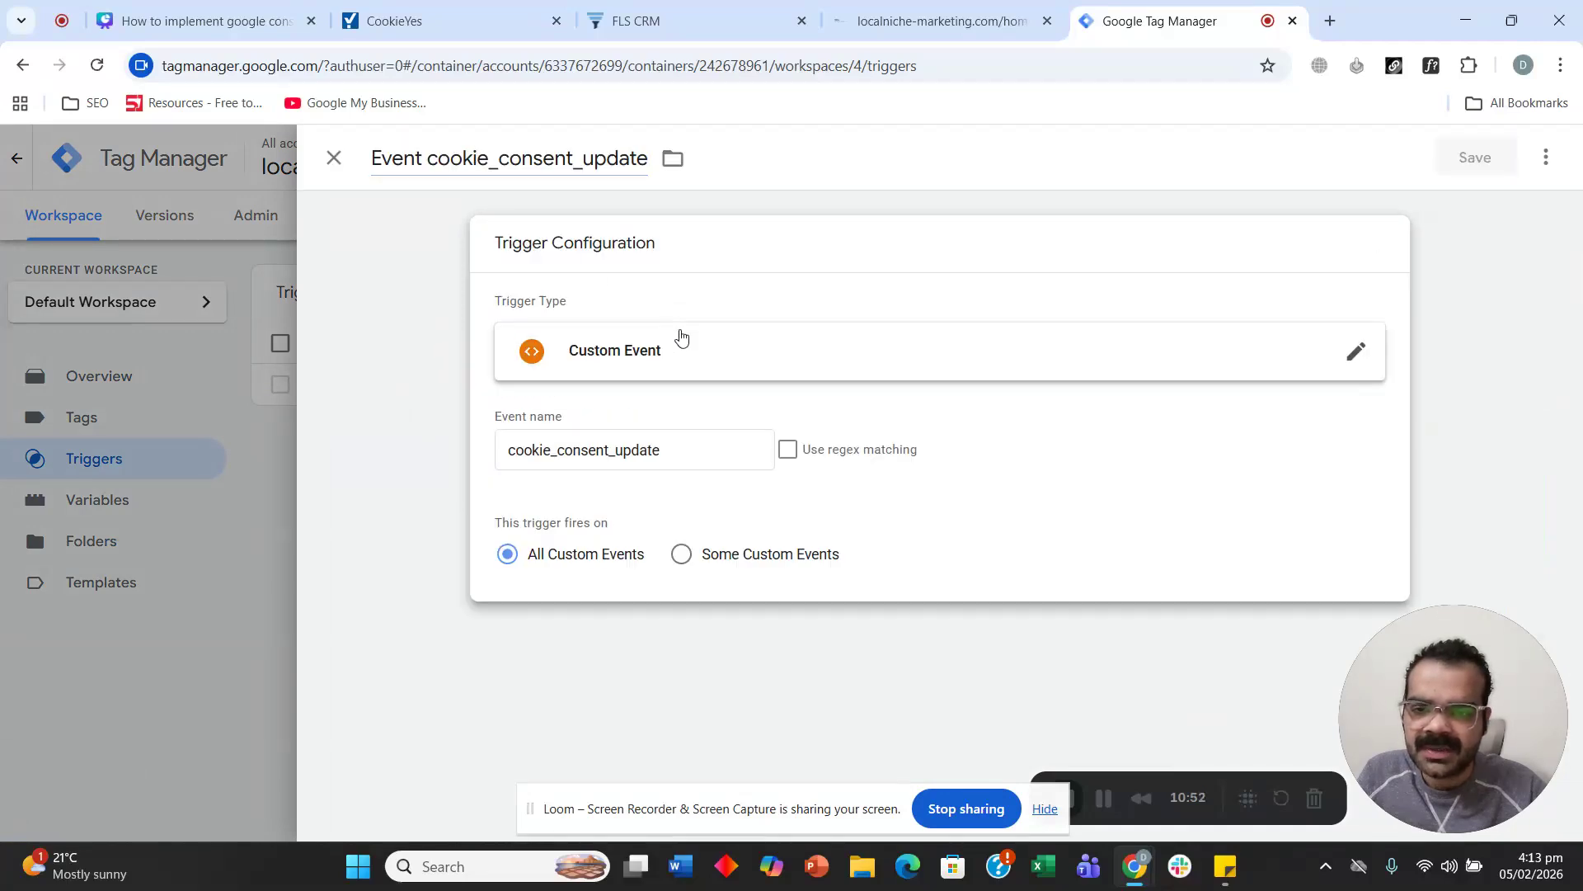
left_click(583, 353)
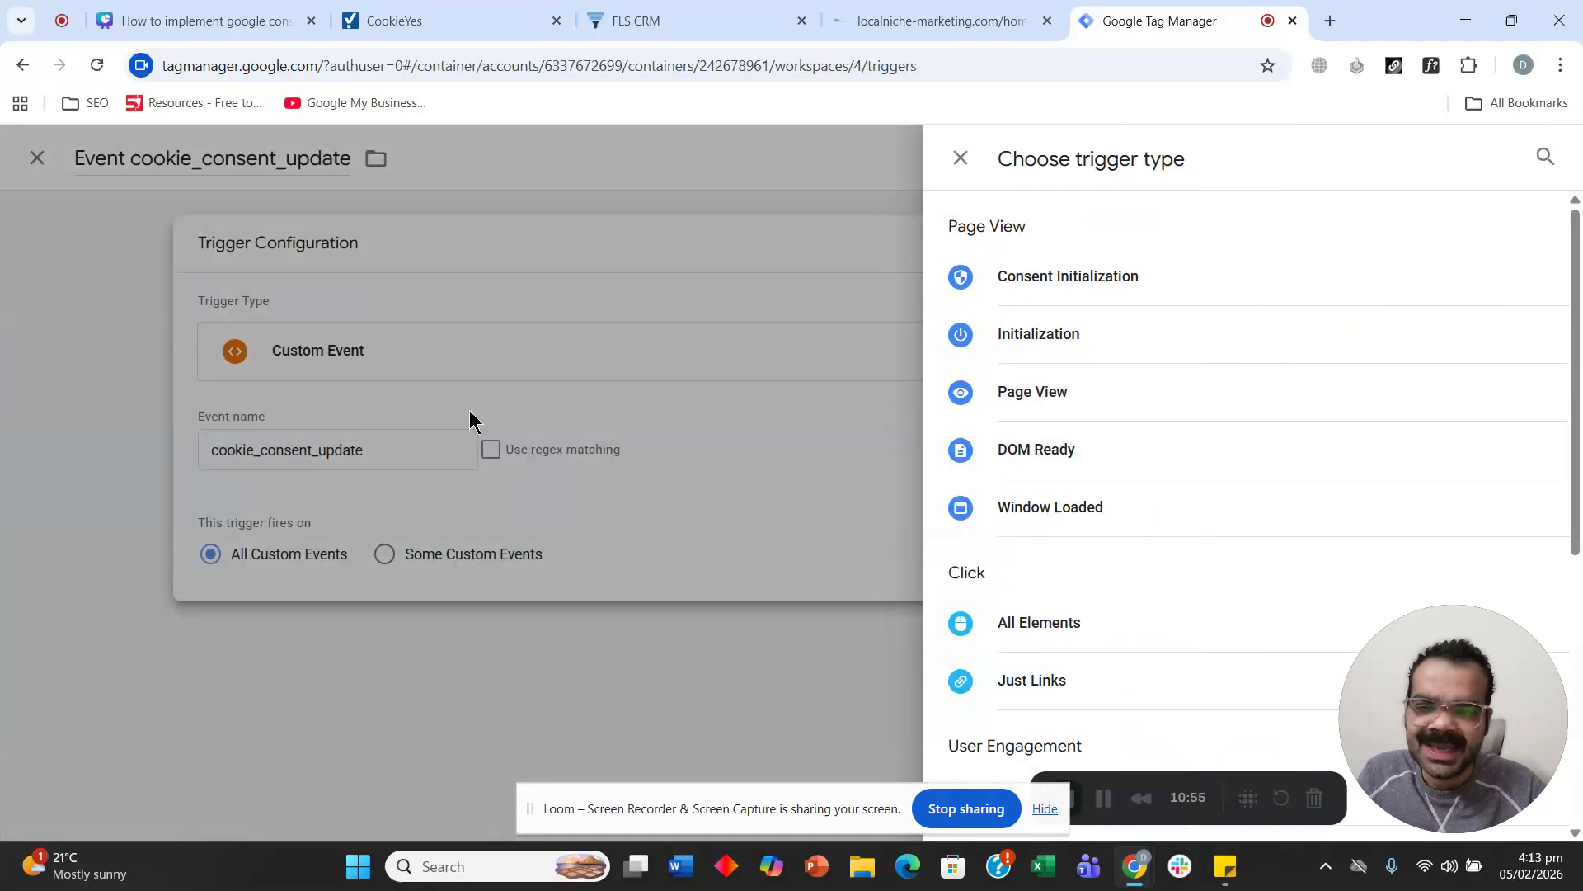
scroll(1036, 446, "down", 6)
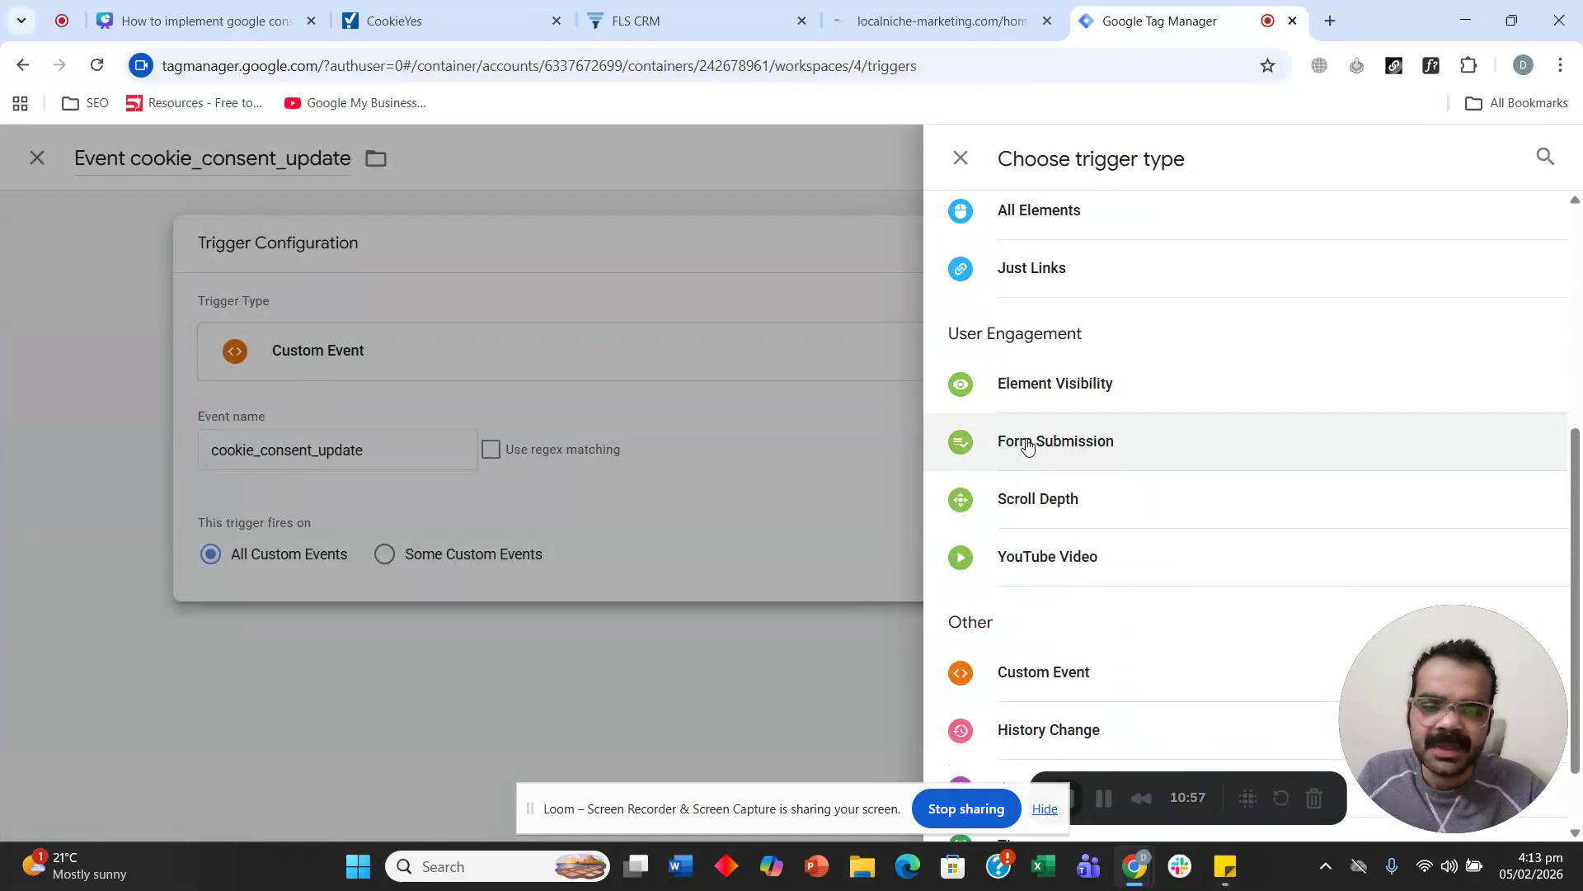
left_click(1070, 583)
left_click(690, 452)
key("ctrl+a")
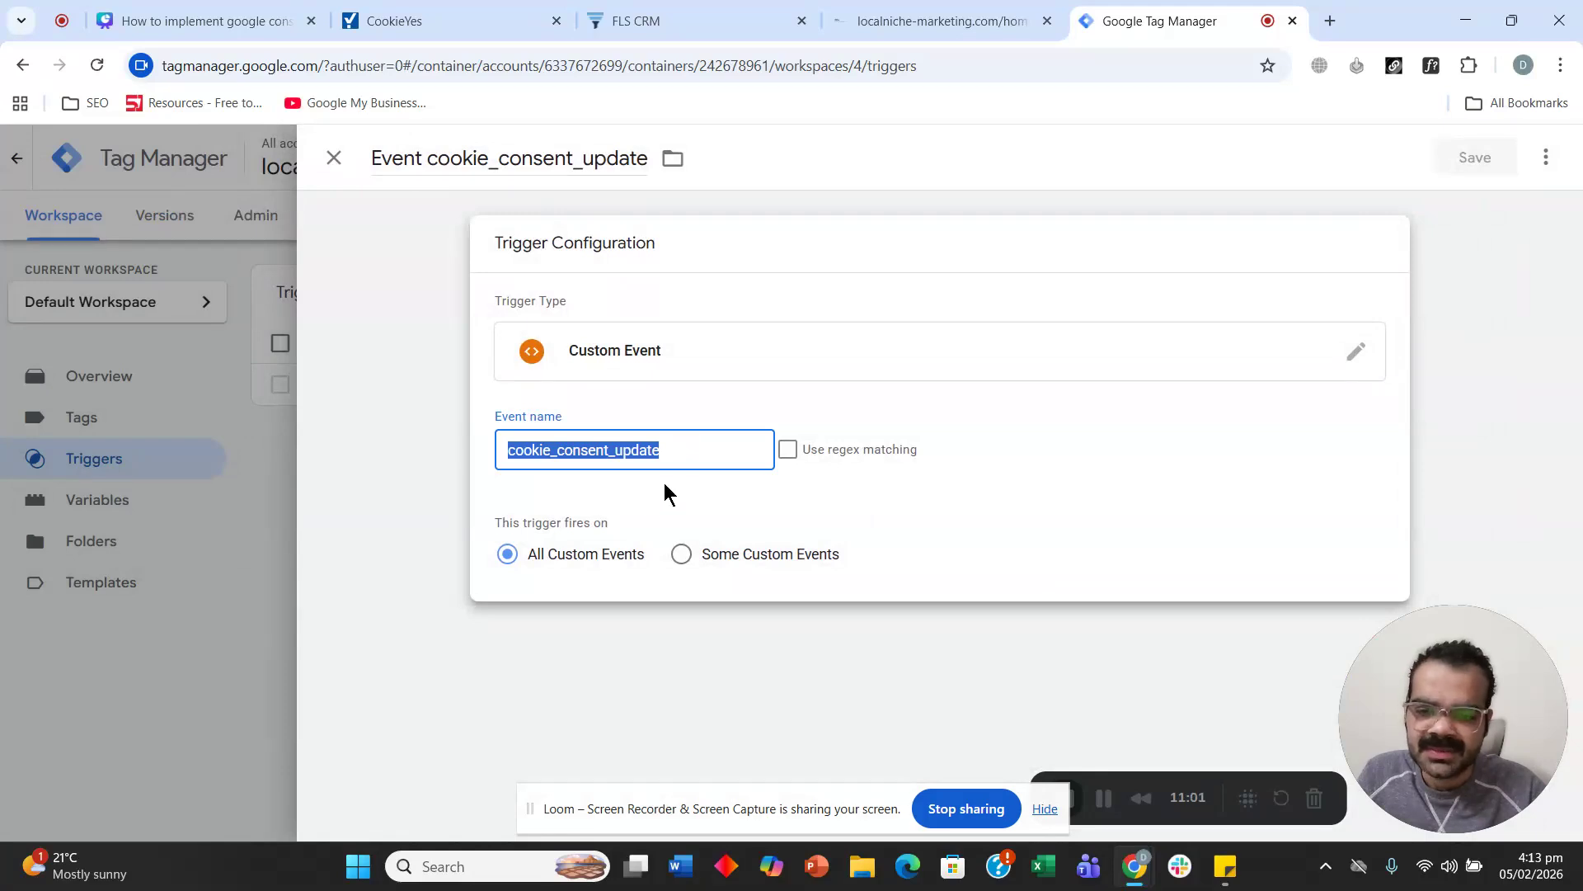
left_click(352, 156)
Enable consent overview in the localnichemarketing container settings and save the container.
left_click(66, 417)
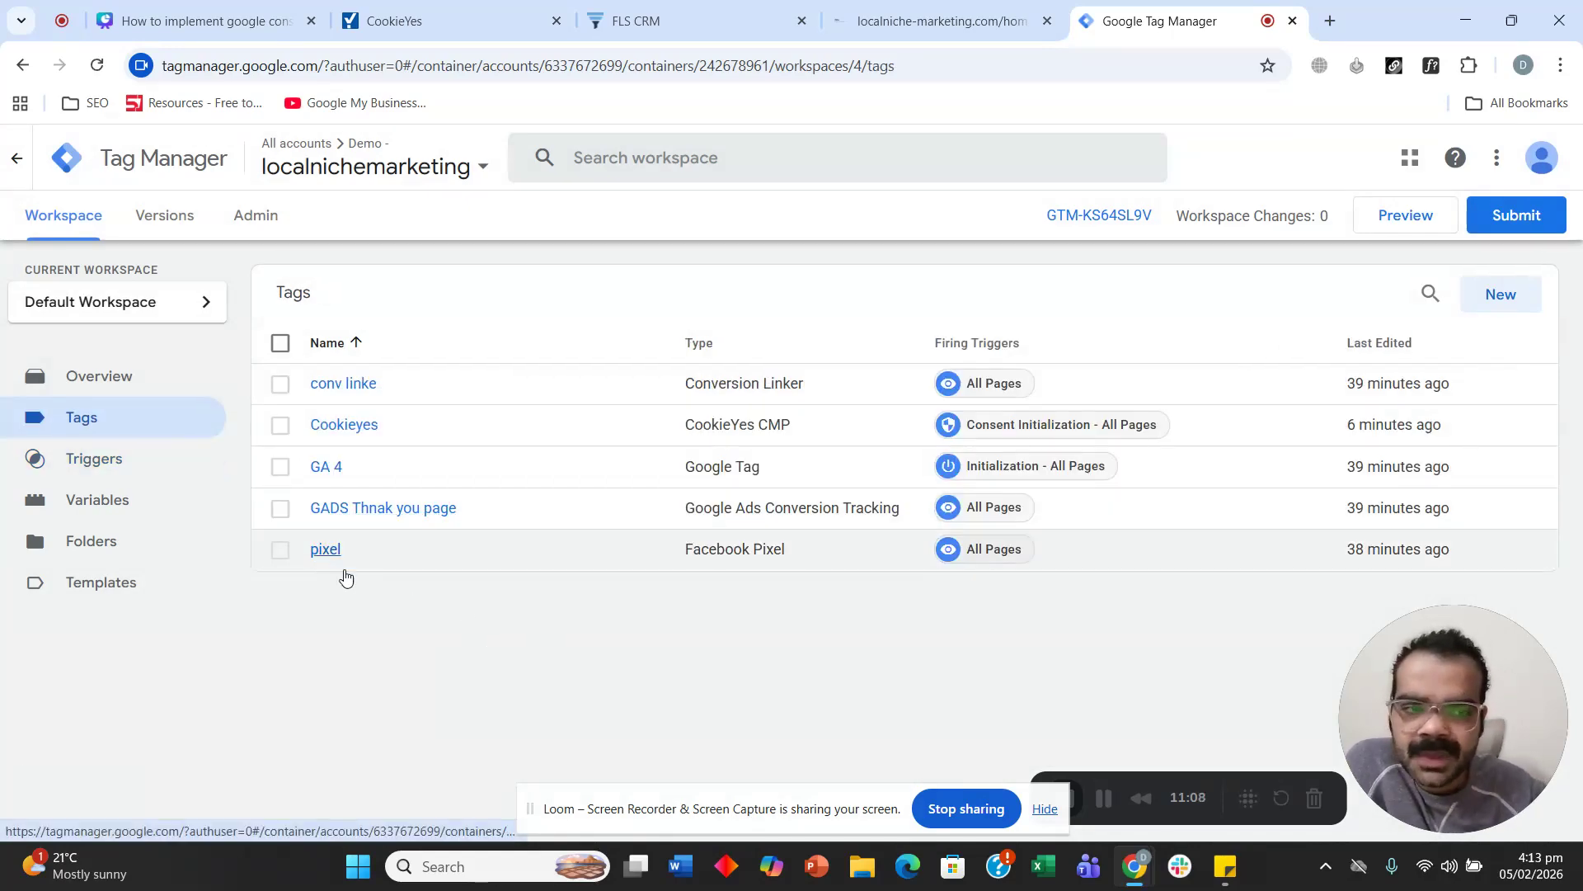
left_click(263, 217)
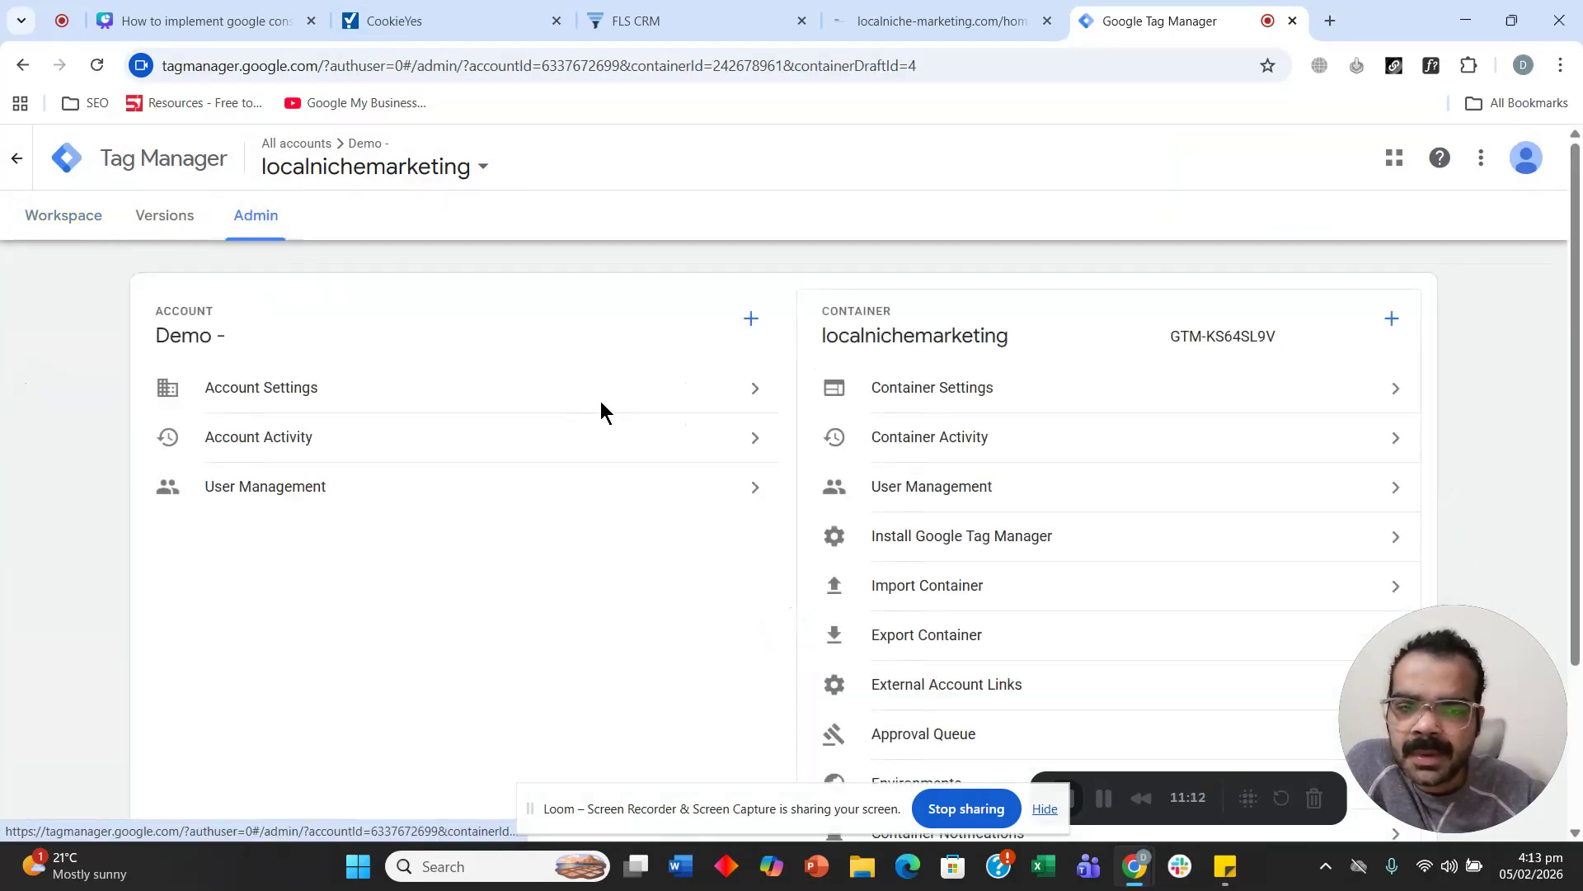
left_click(943, 387)
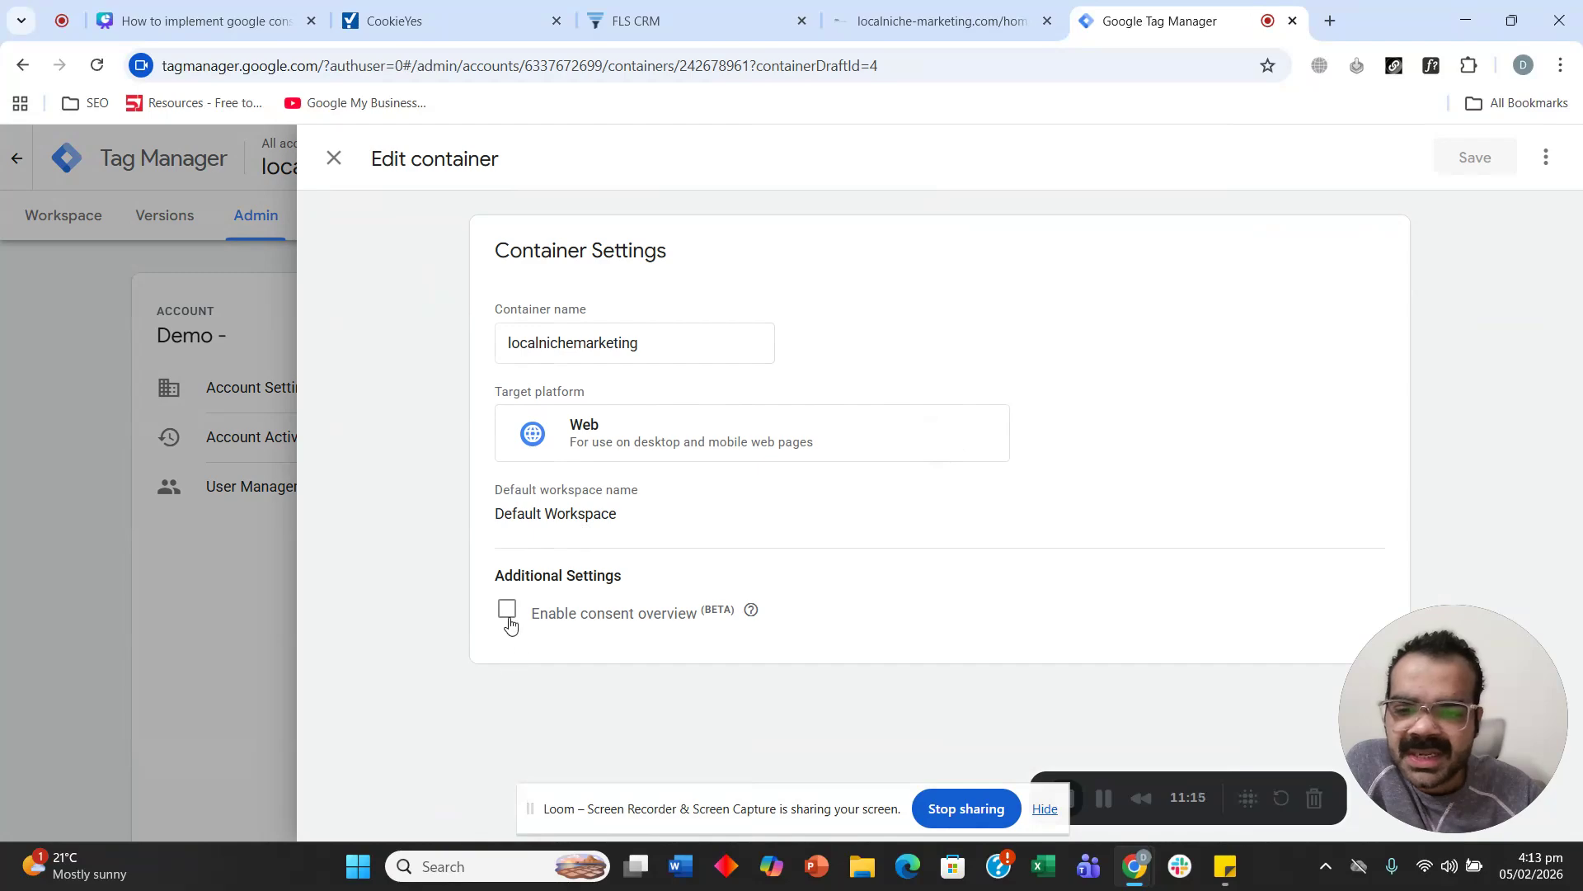
left_click(507, 610)
left_click(1460, 164)
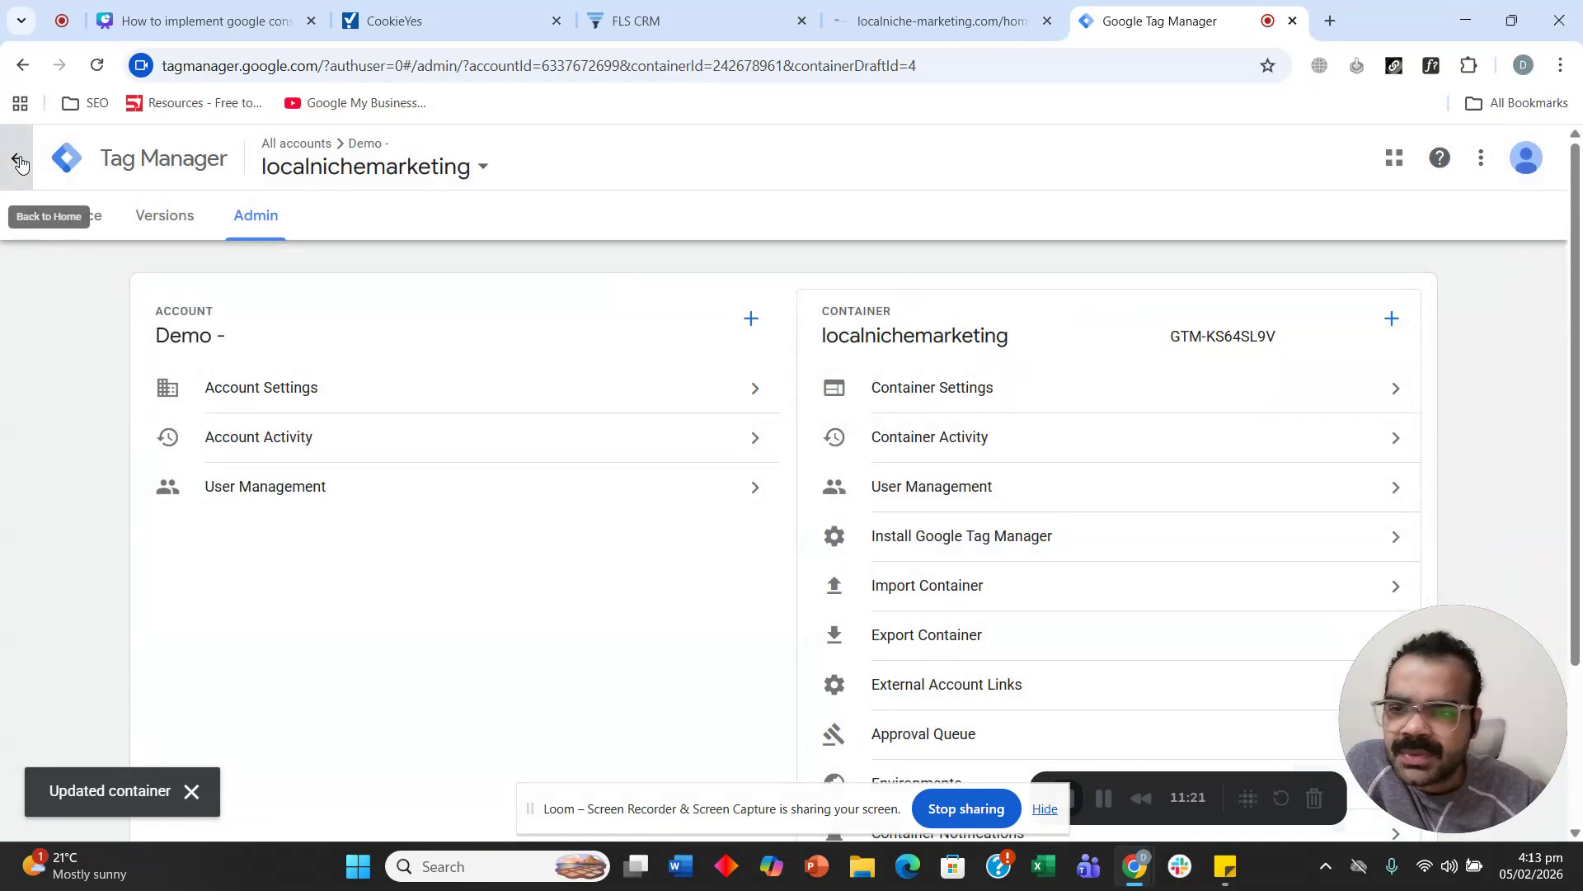
Reopen the localnichemarketing container from the accounts home and show the Consent Overview for its tags.
left_click(18, 161)
scroll(226, 413, "down", 8)
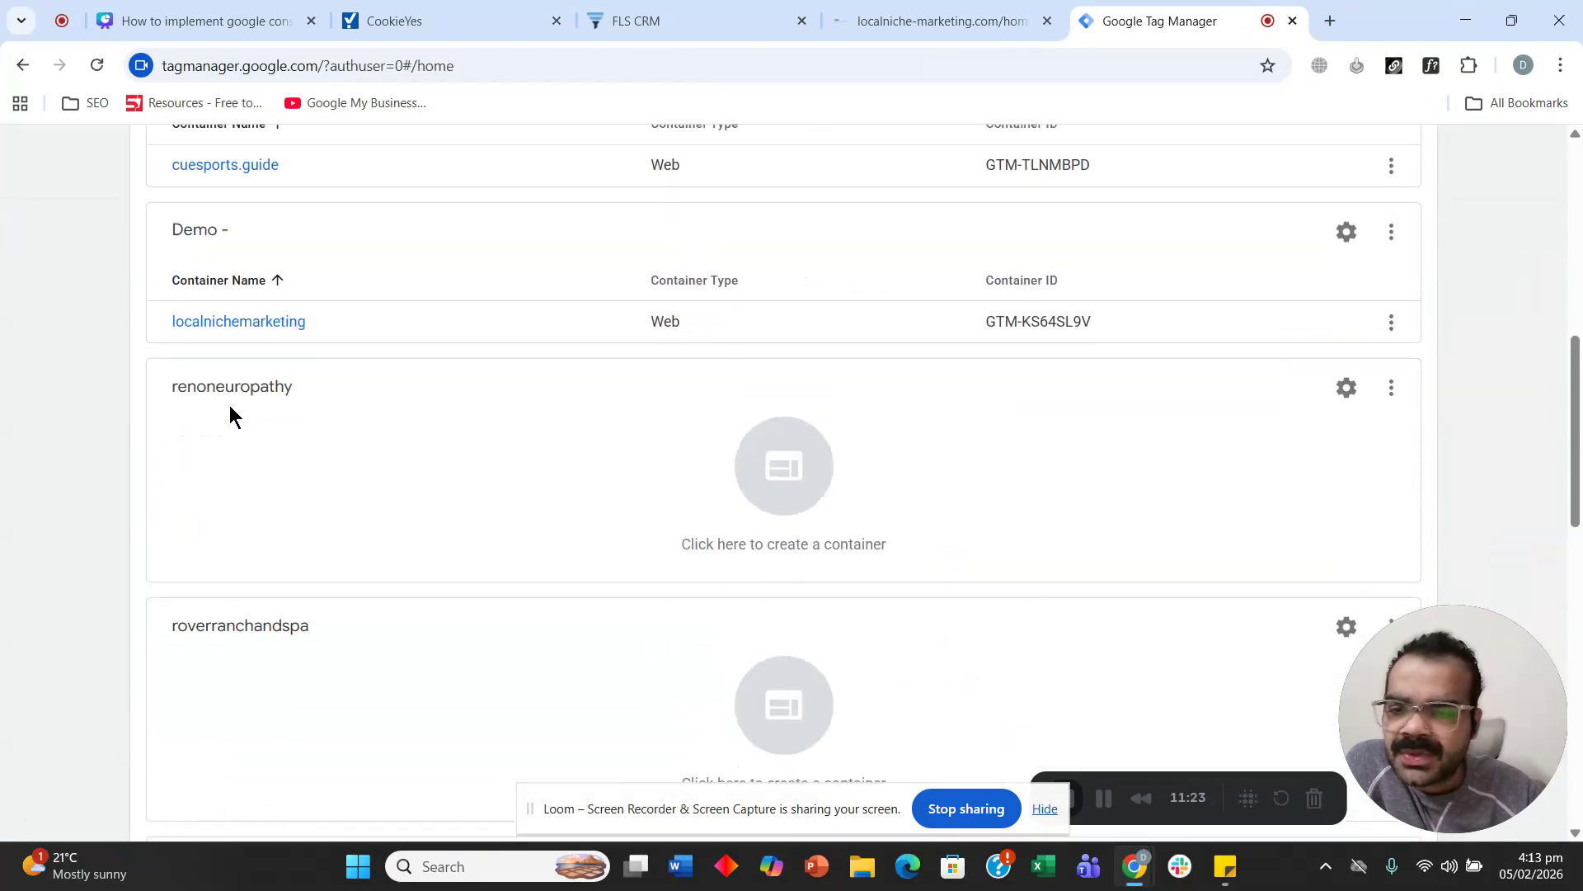
left_click(224, 323)
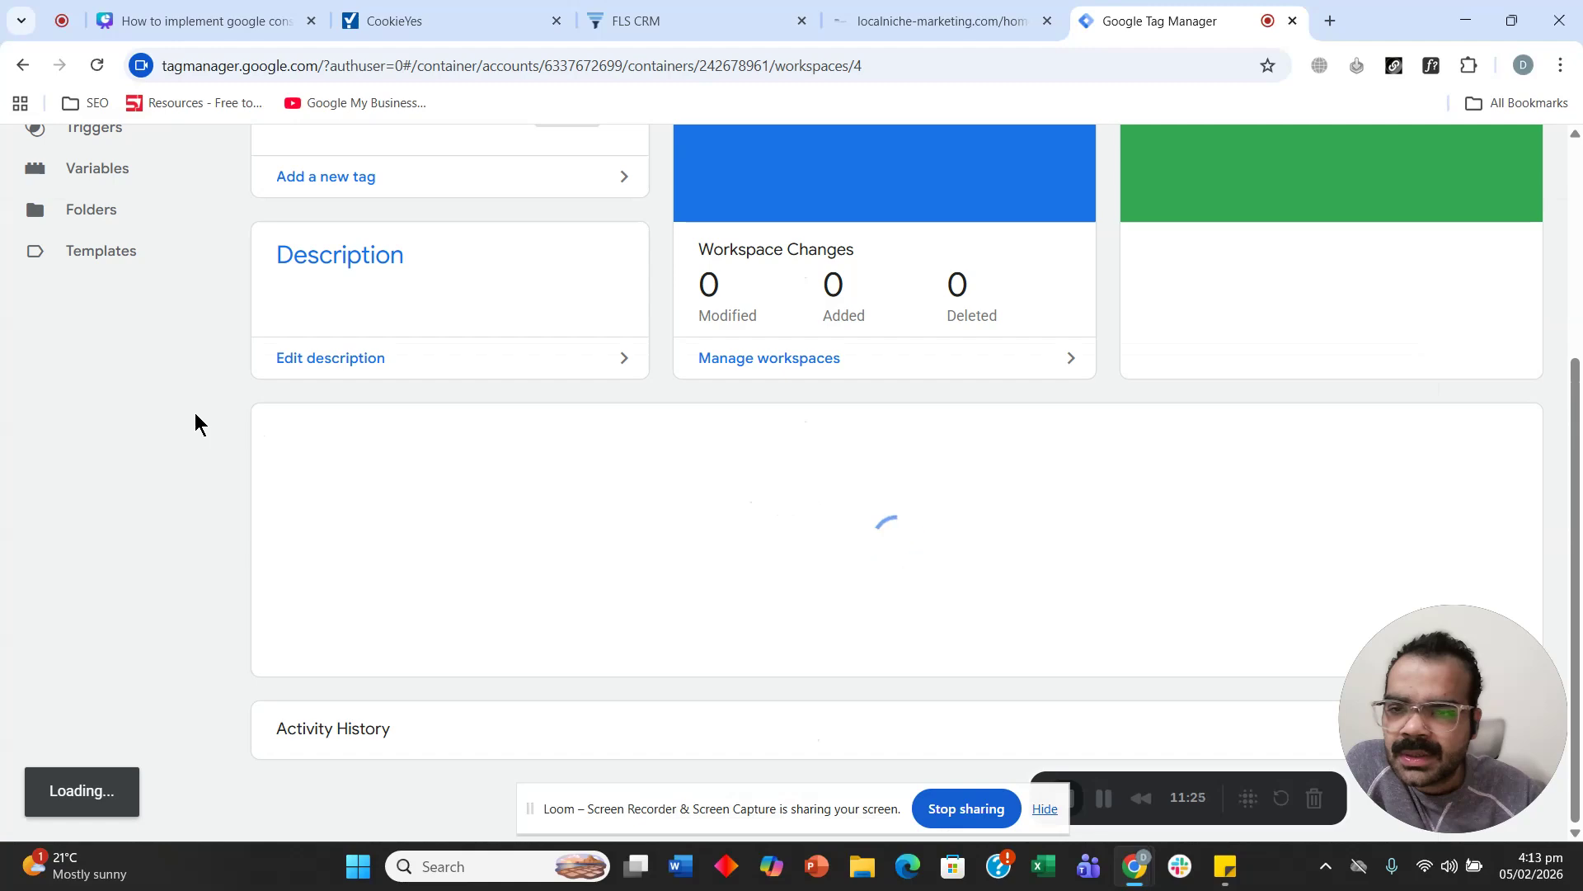
scroll(147, 334, "up", 4)
left_click(79, 398)
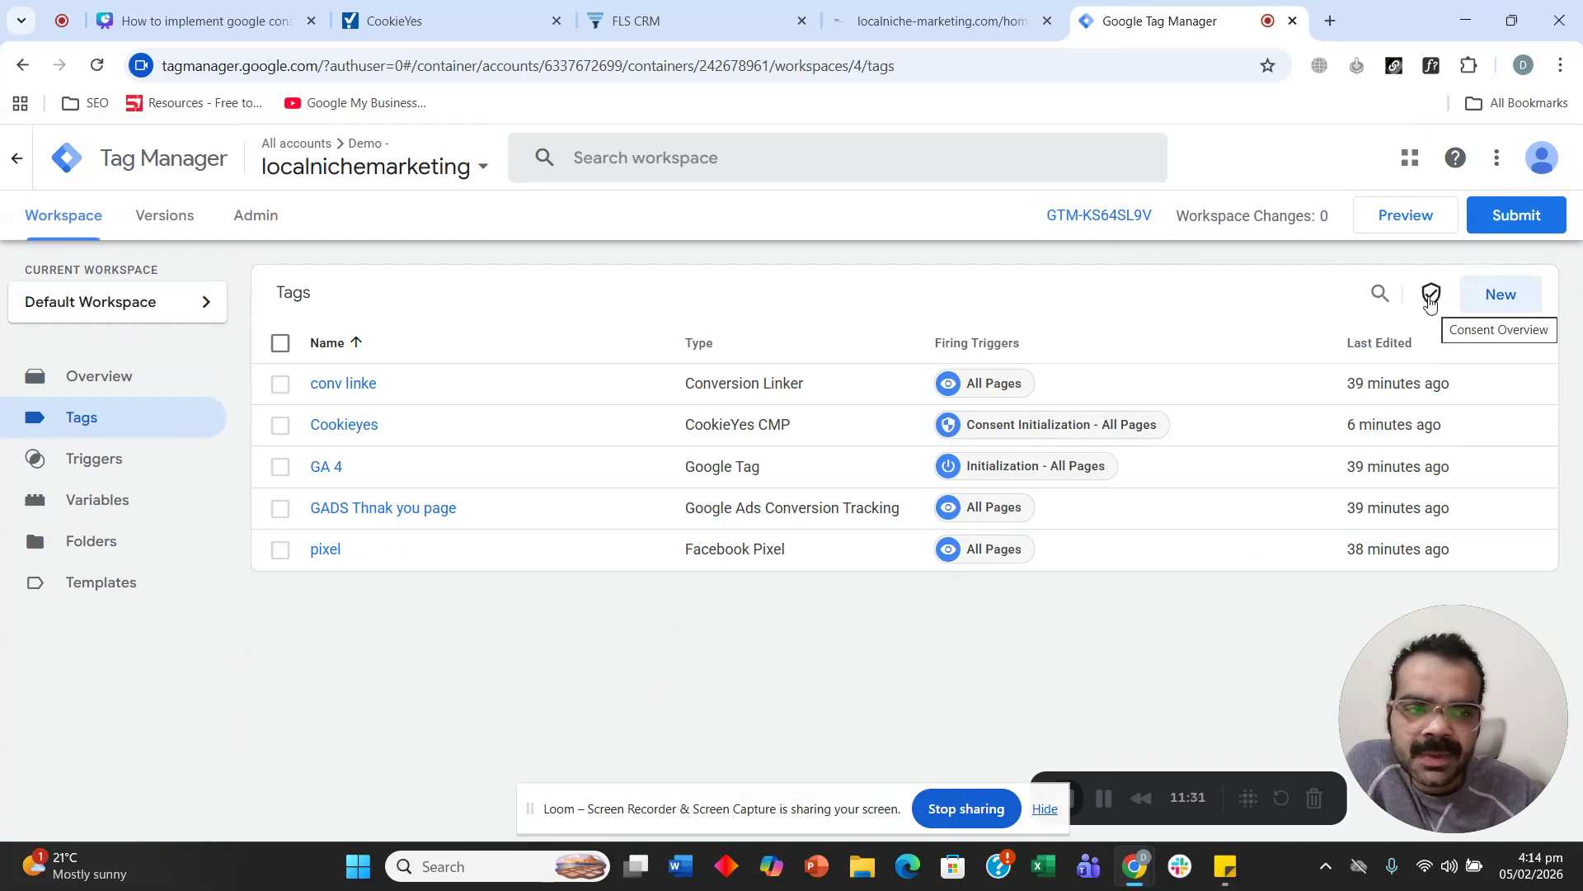
left_click(1431, 295)
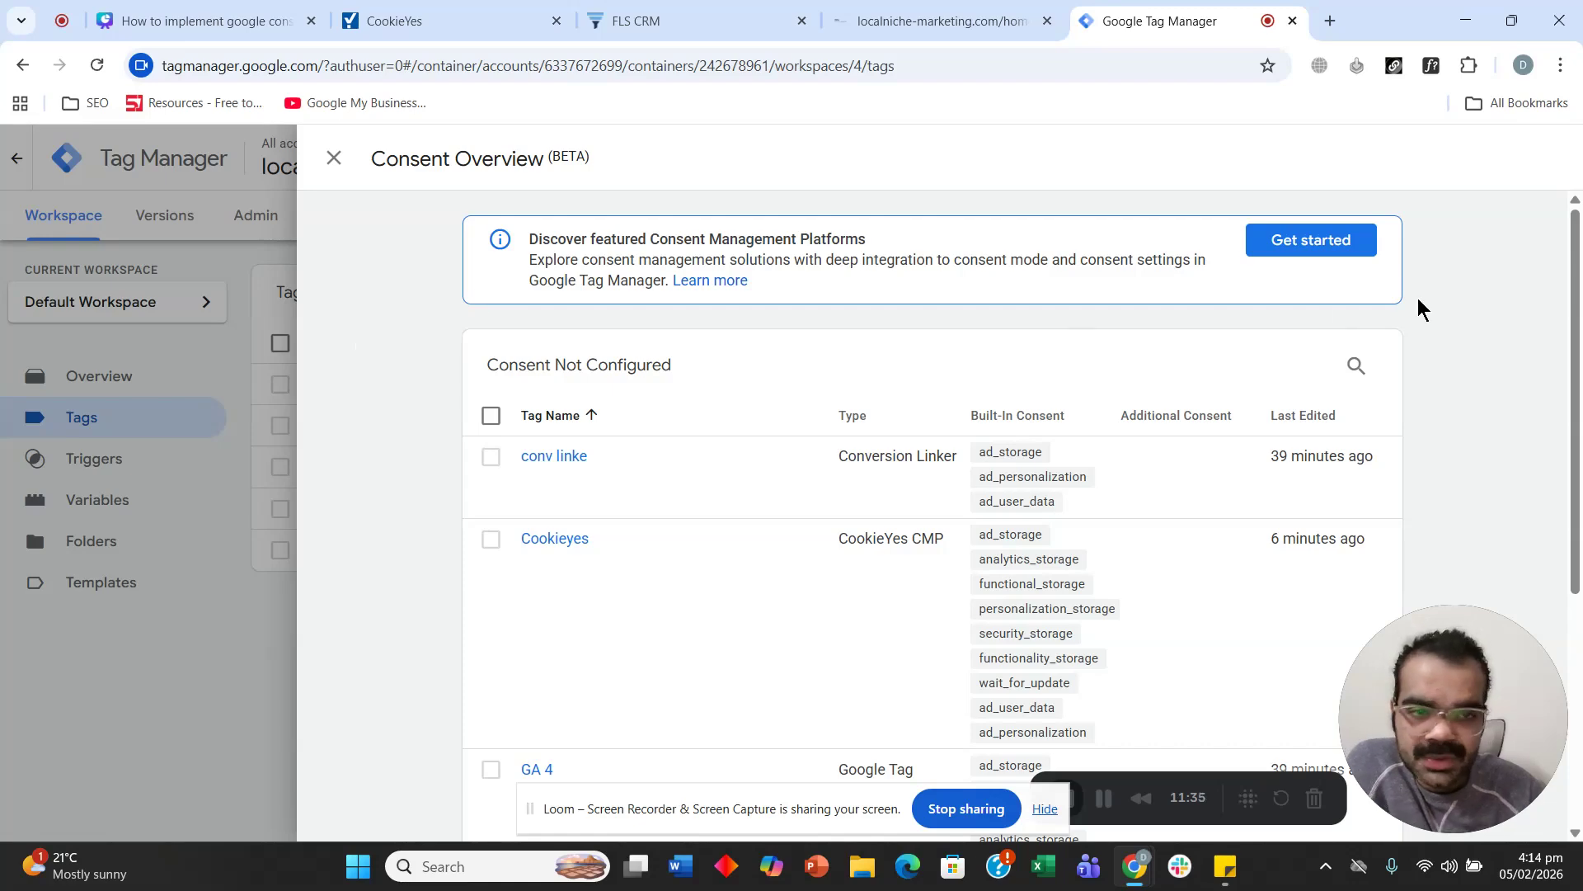
Examine the built-in consent types of each tag listed under Consent Not Configured, including the Facebook pixel.
scroll(453, 344, "down", 2)
scroll(512, 368, "up", 2)
left_click_drag(500, 368, 686, 371)
left_click(410, 356)
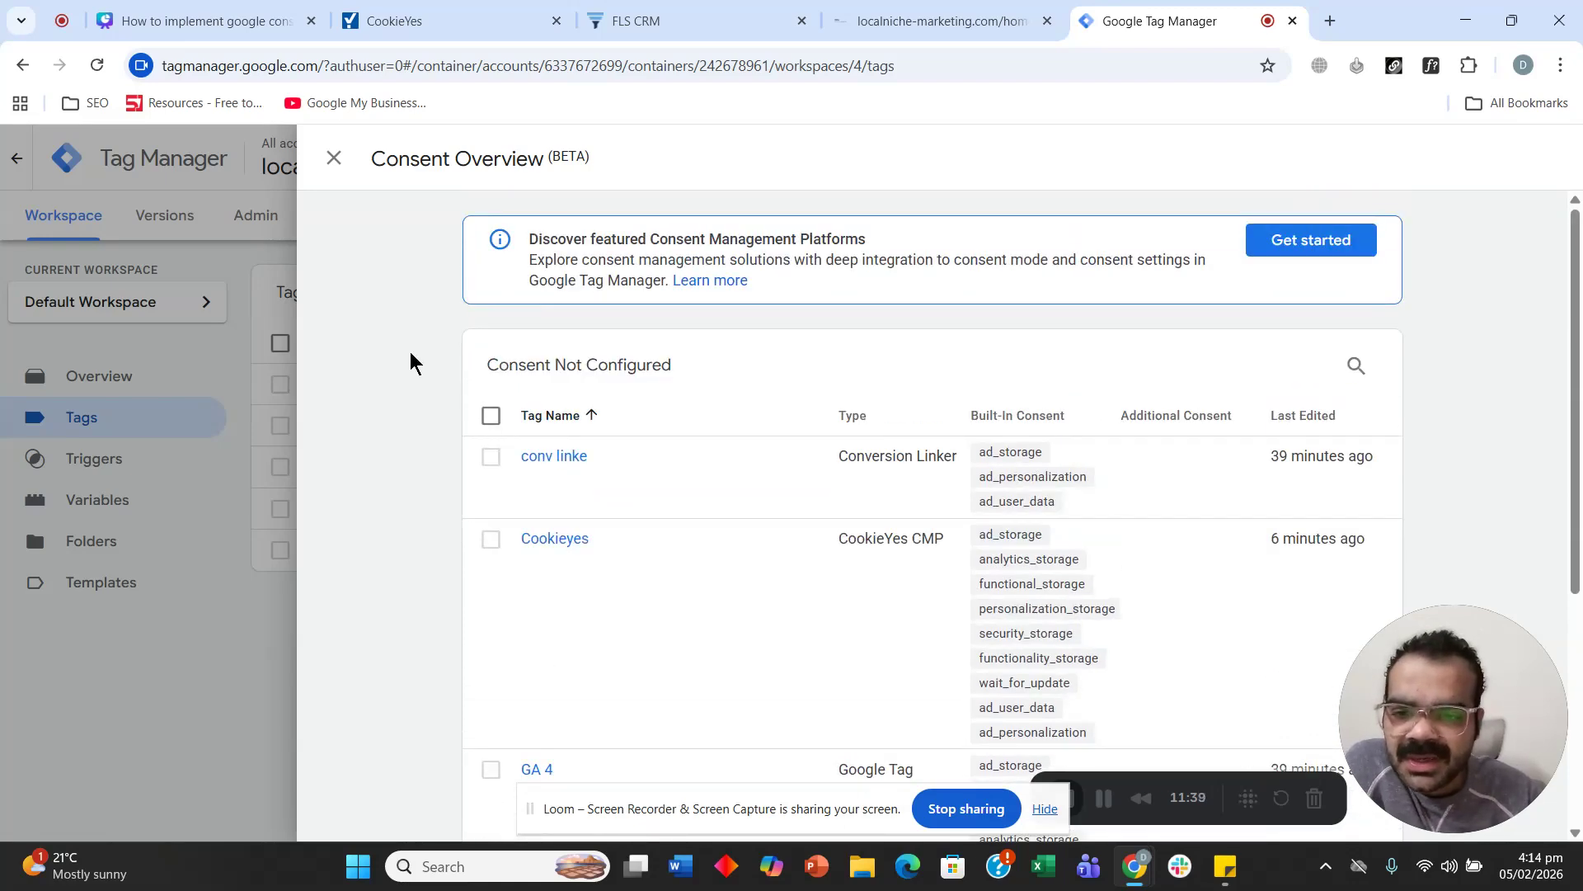
scroll(437, 373, "down", 1)
scroll(487, 338, "down", 1)
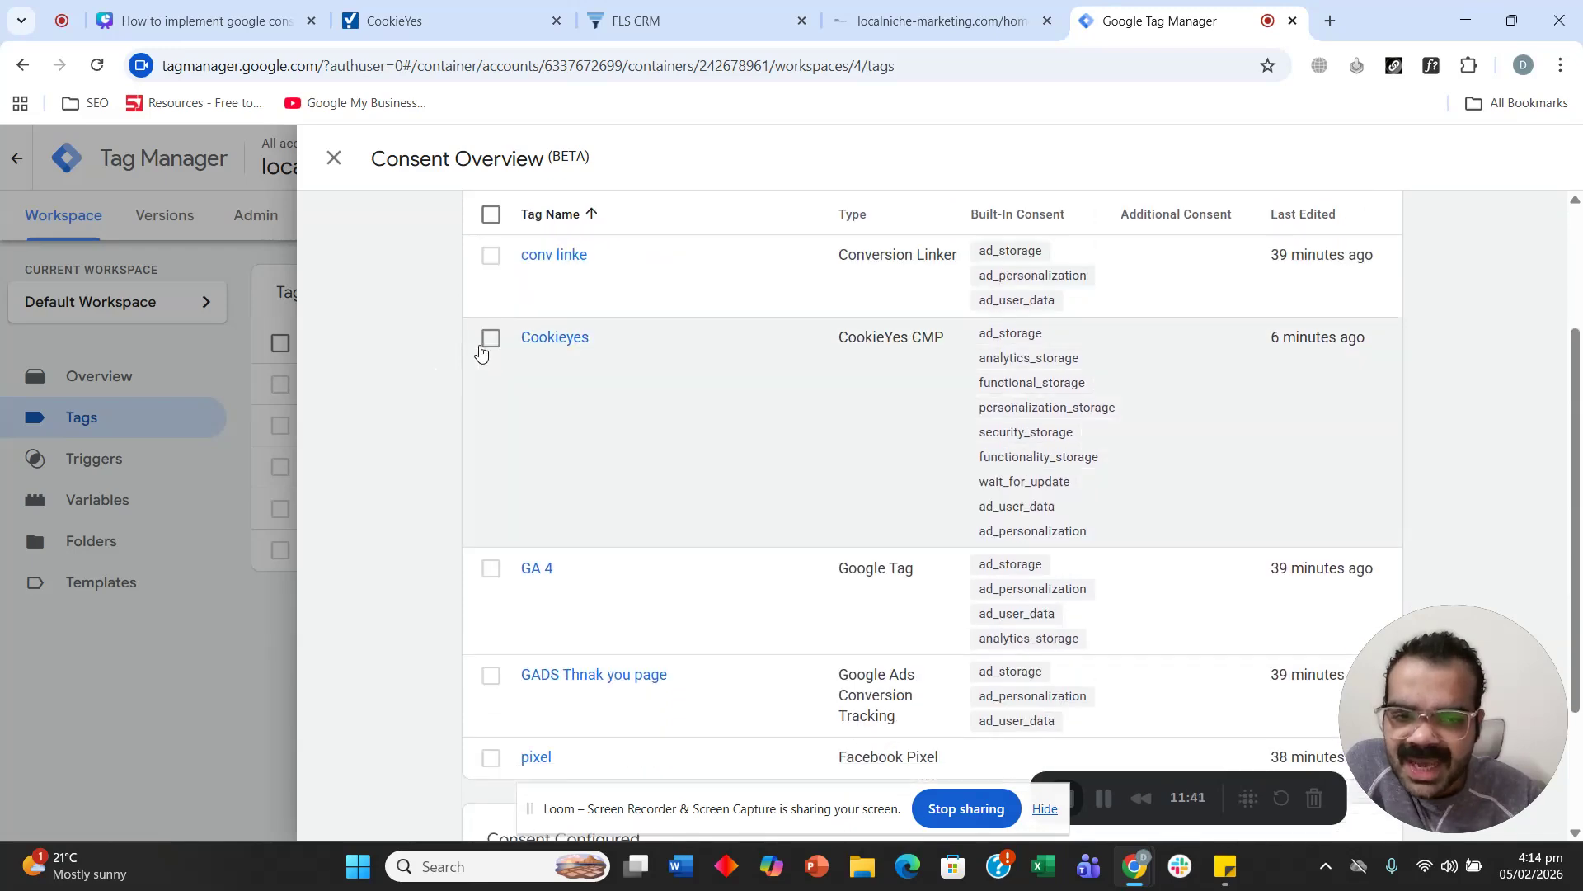
scroll(489, 349, "up", 1)
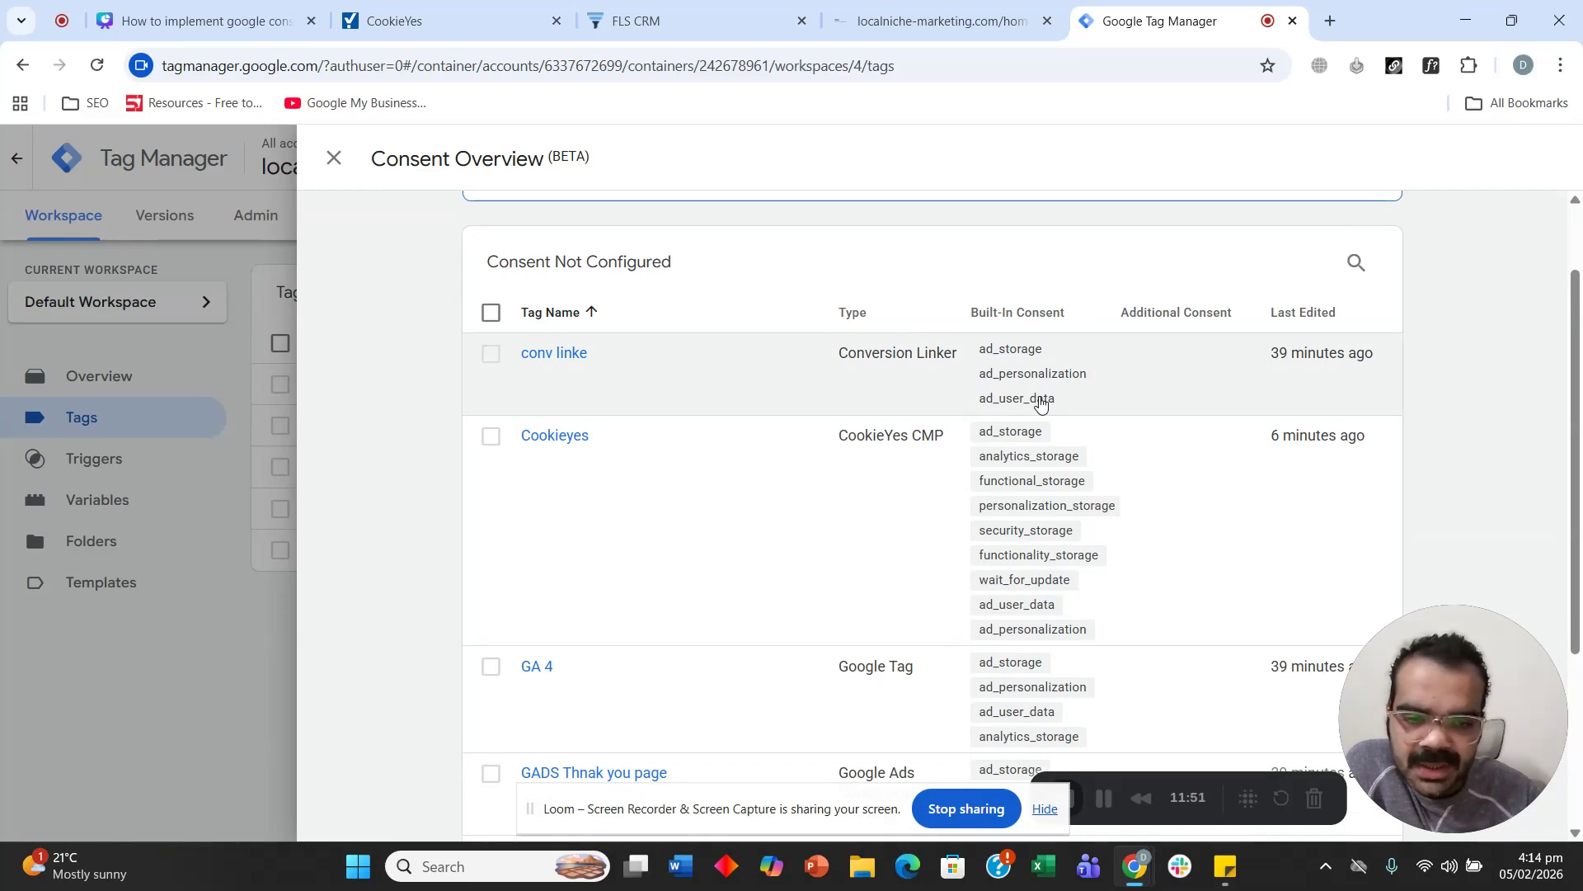
scroll(1041, 402, "down", 1)
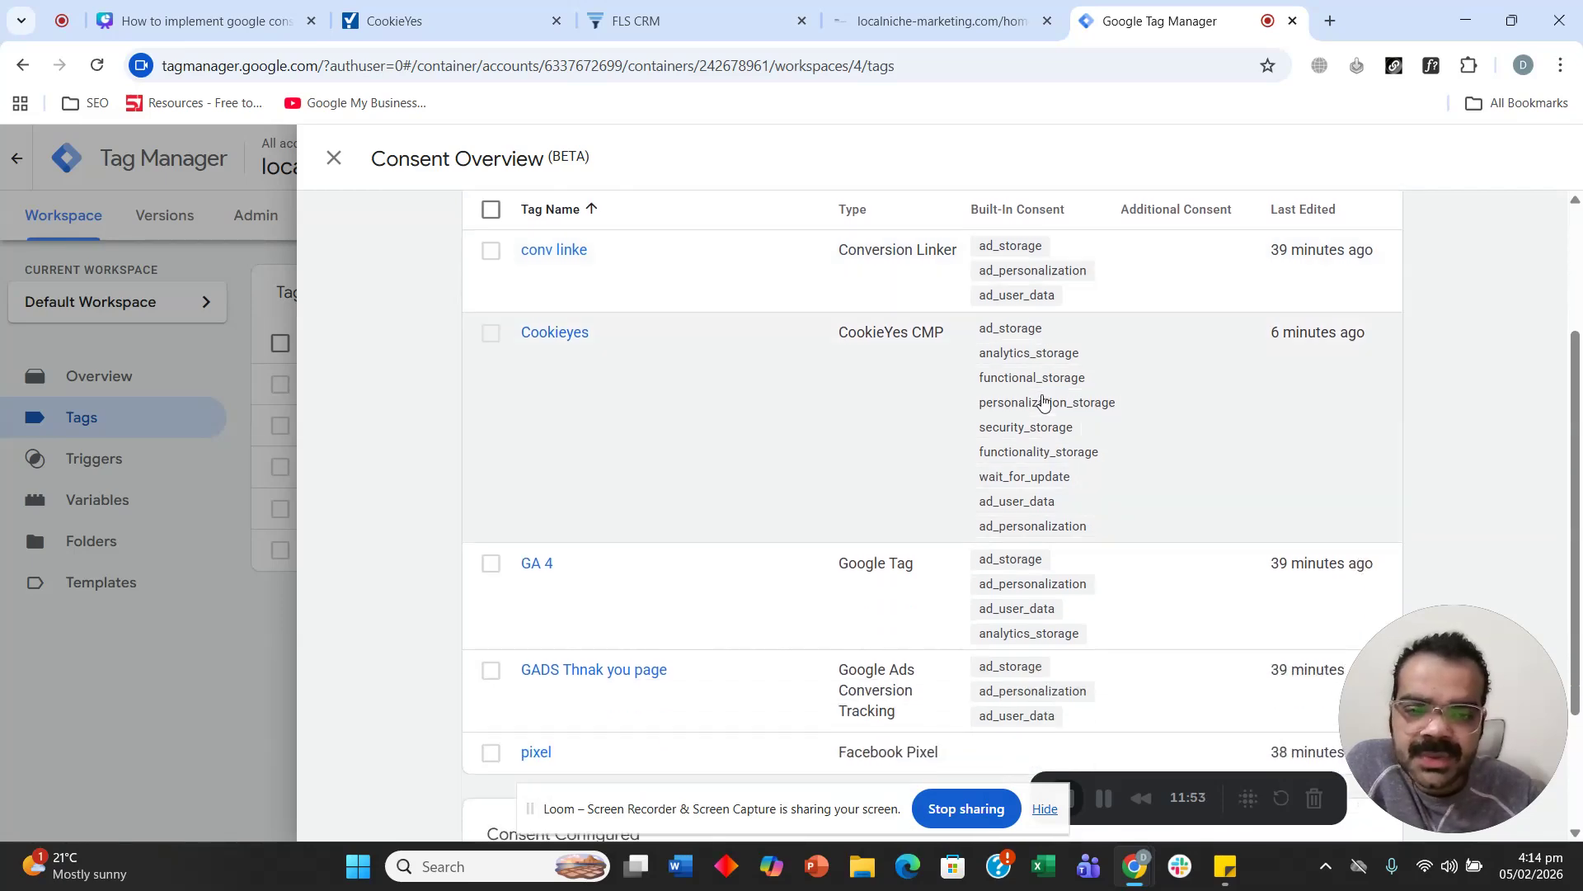
scroll(1043, 402, "down", 2)
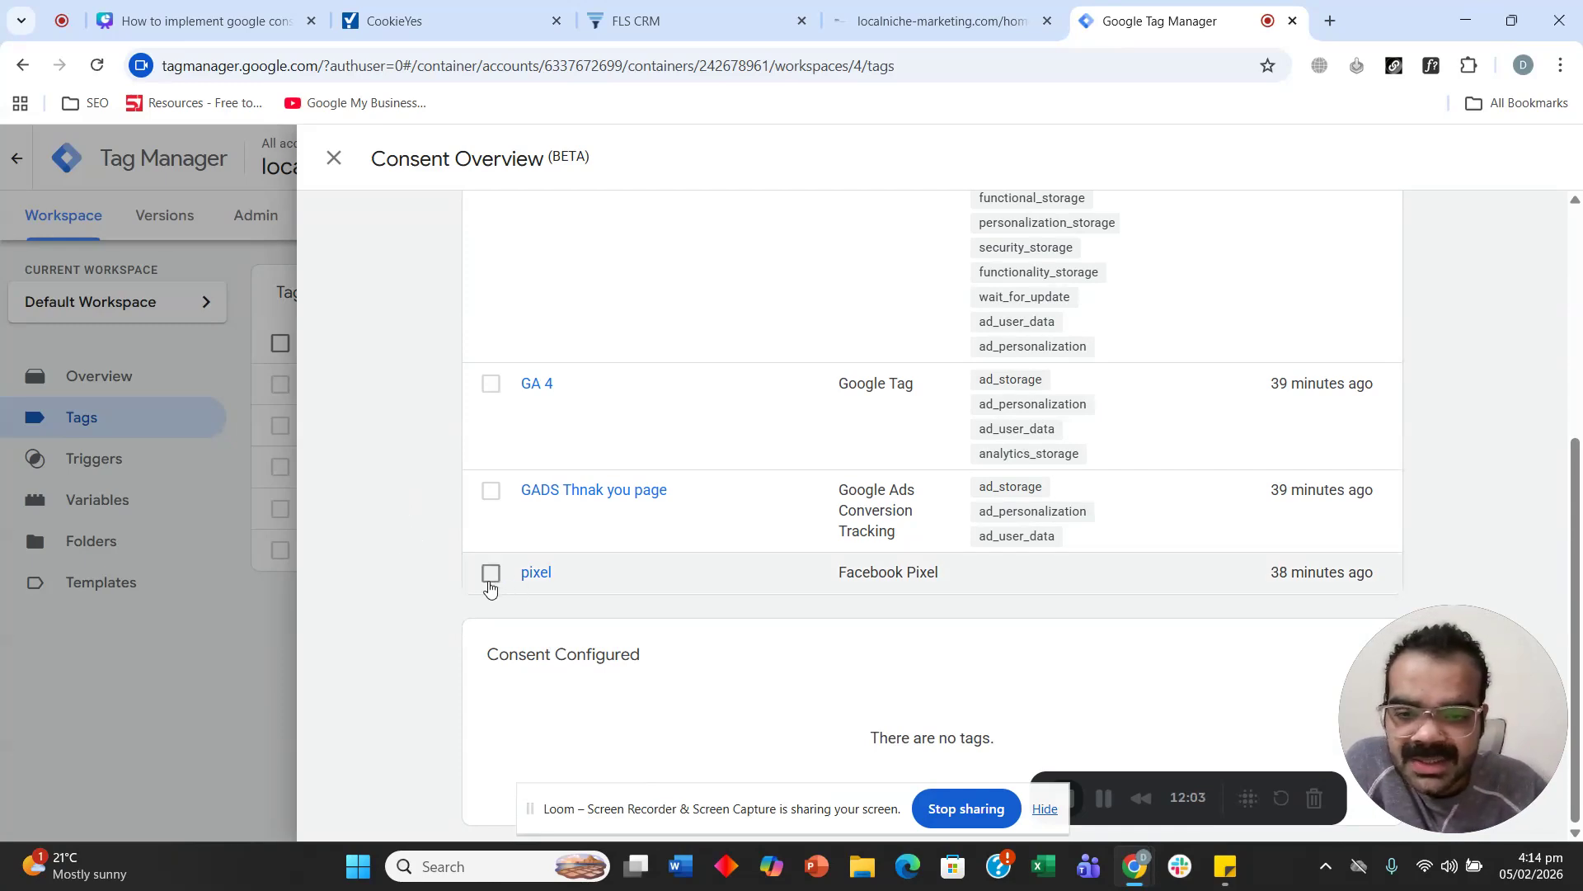
scroll(548, 672, "up", 5)
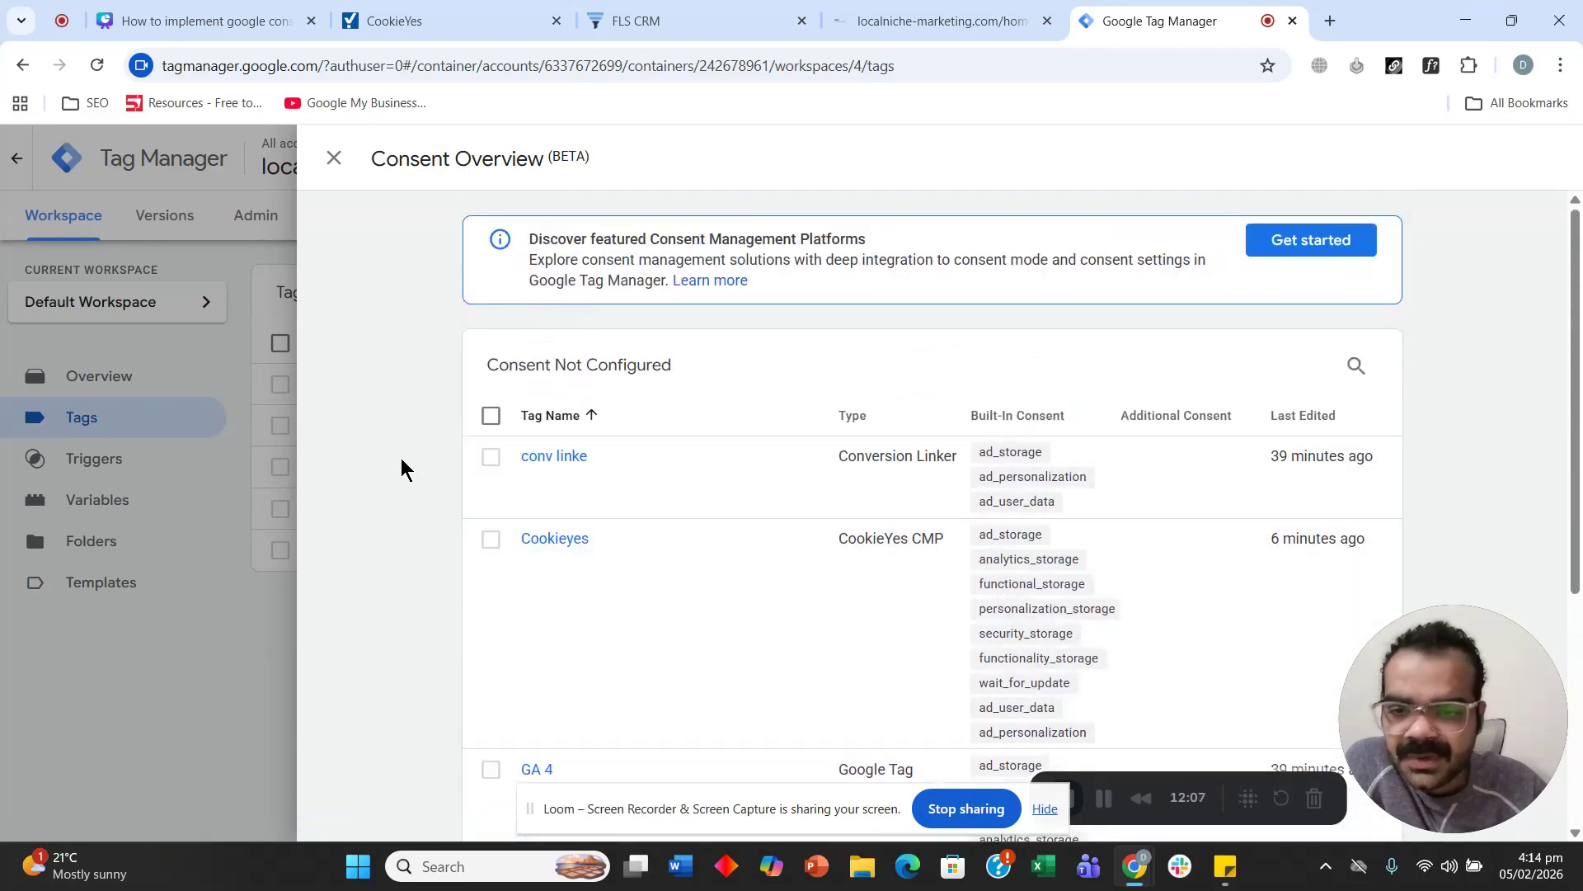
Select the conv linke, Cookieyes, GA 4 and GADS Thnak you page tags and choose No additional consent required for them.
left_click(491, 456)
left_click(491, 539)
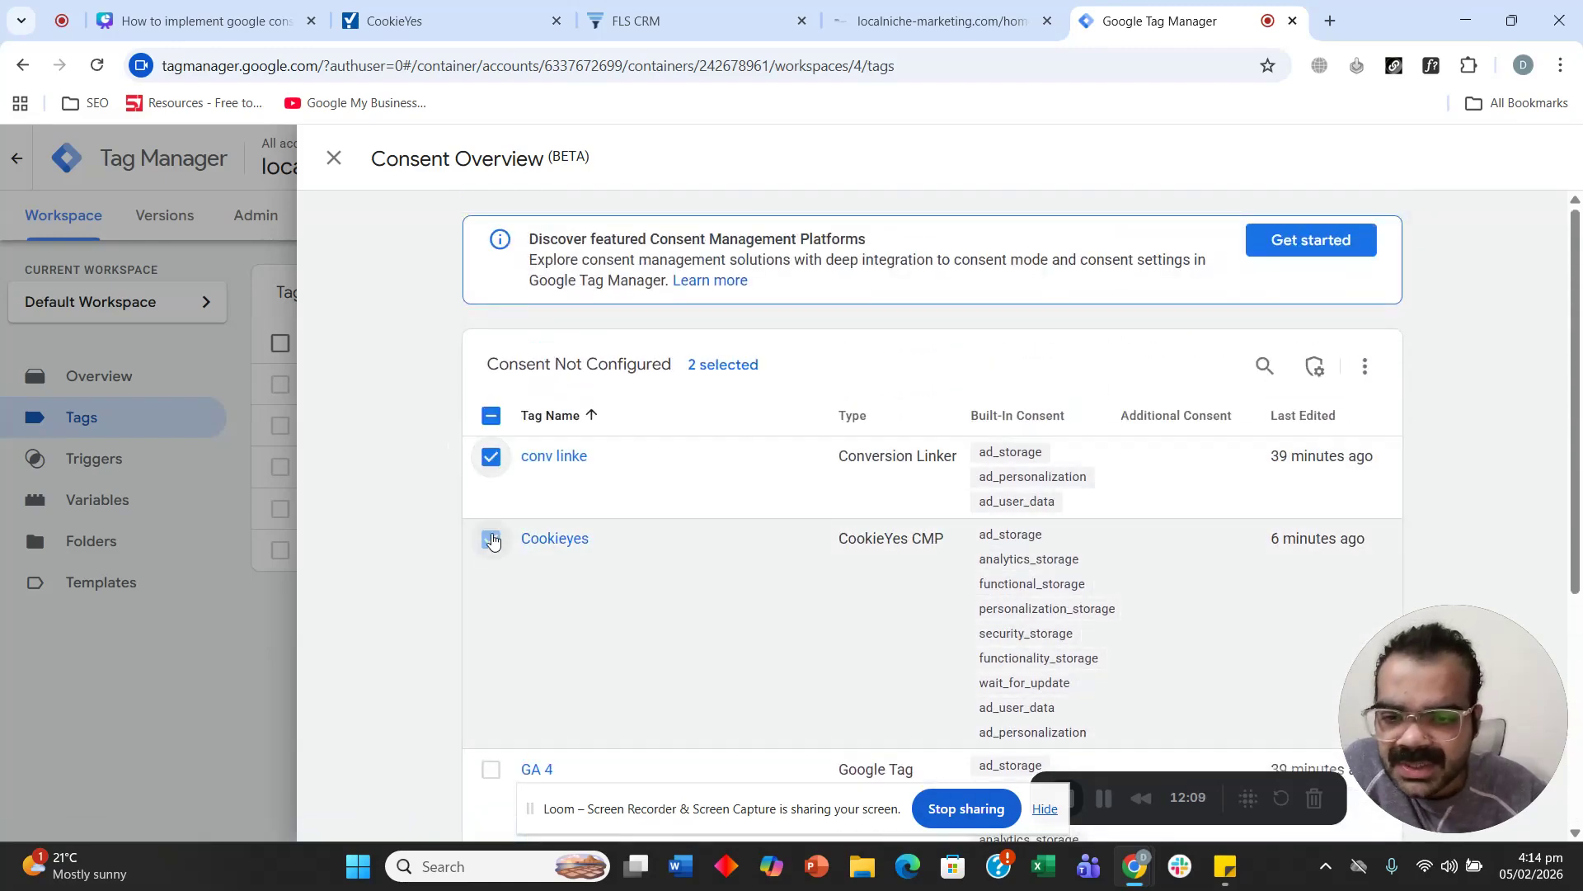
scroll(483, 528, "down", 4)
left_click(490, 460)
left_click(491, 566)
scroll(1235, 285, "up", 4)
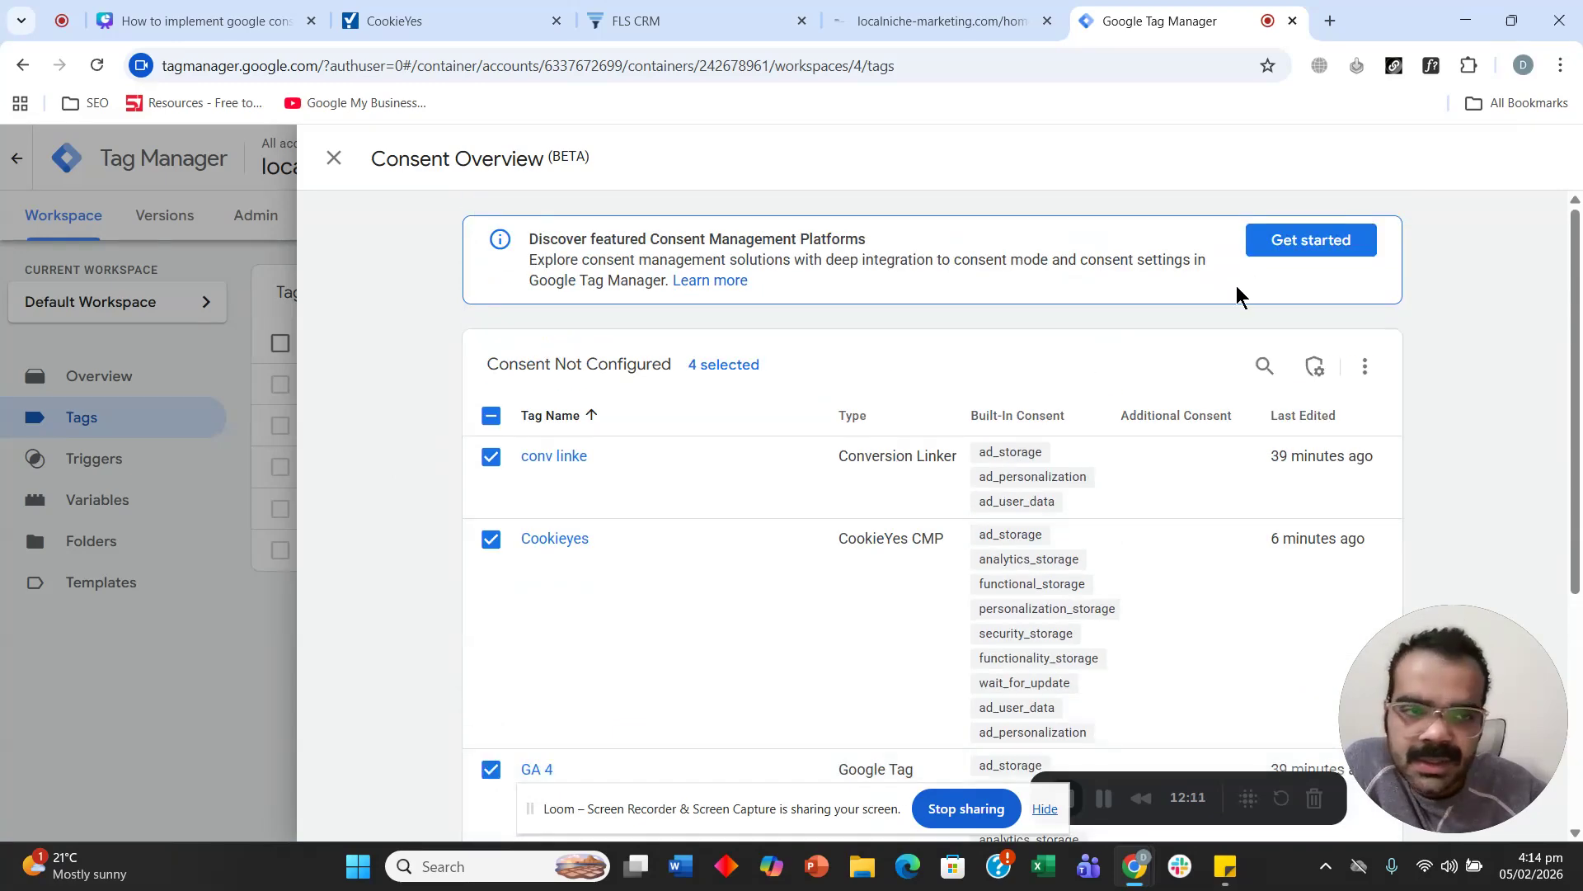
left_click(1316, 367)
left_click(509, 342)
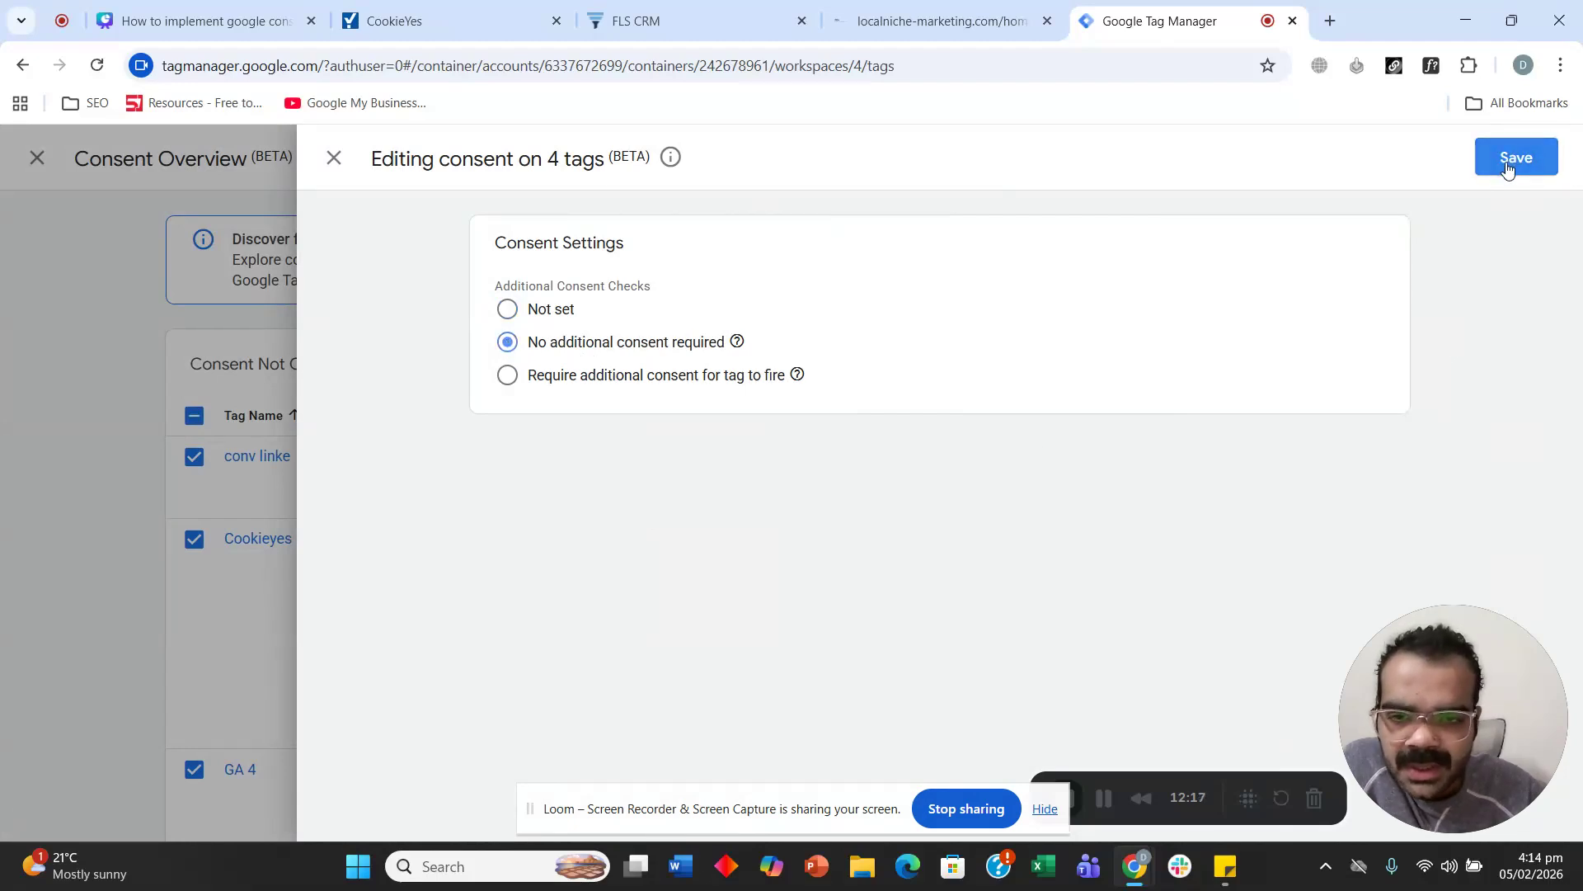
left_click(507, 375)
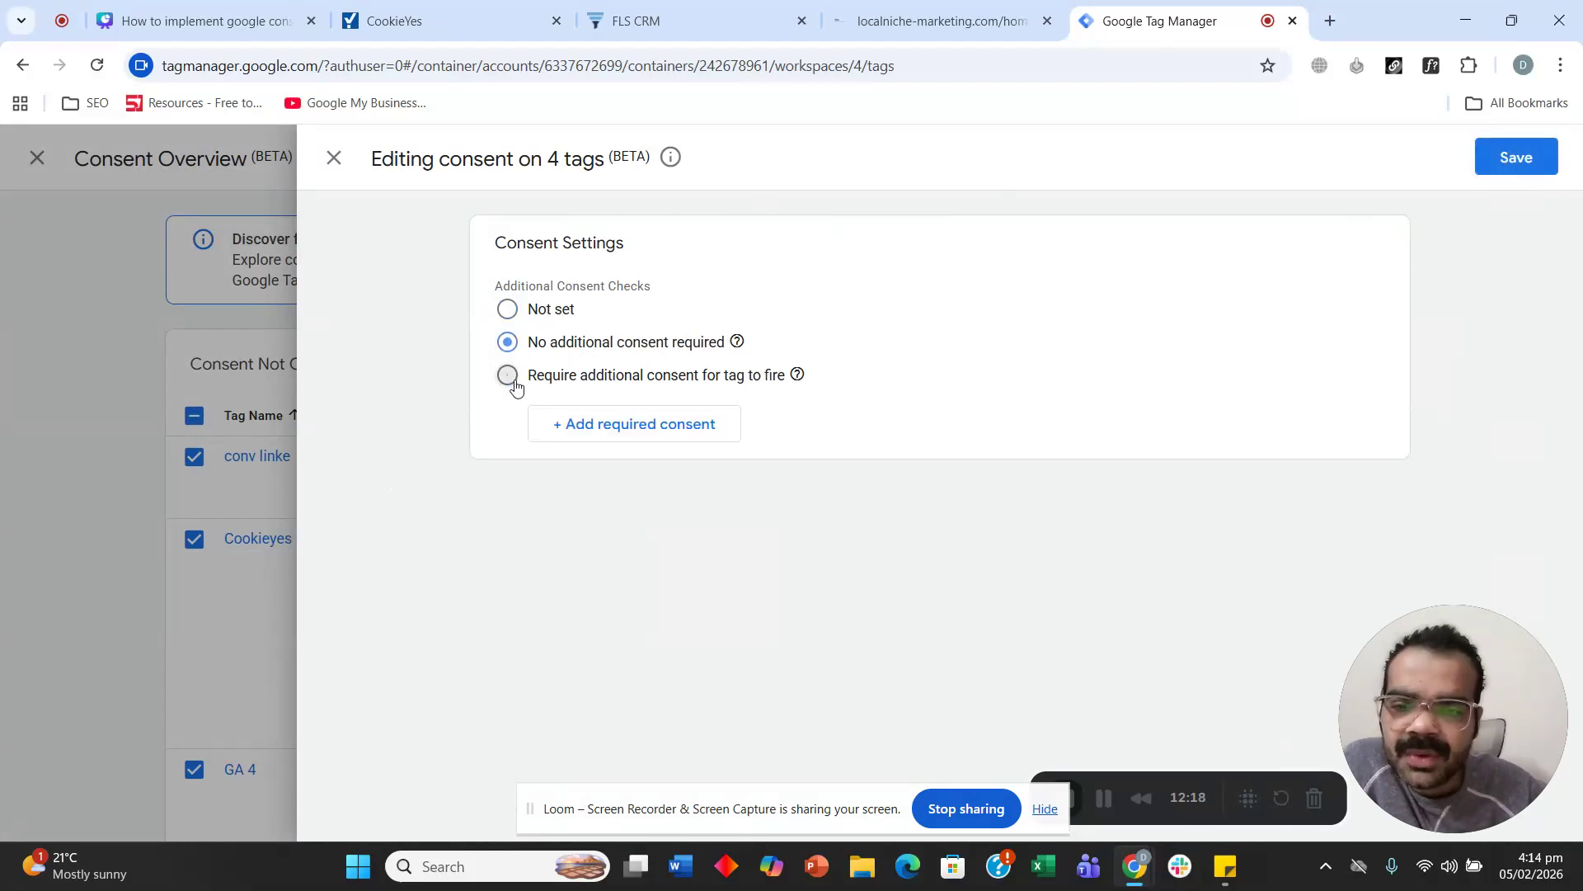
left_click(584, 424)
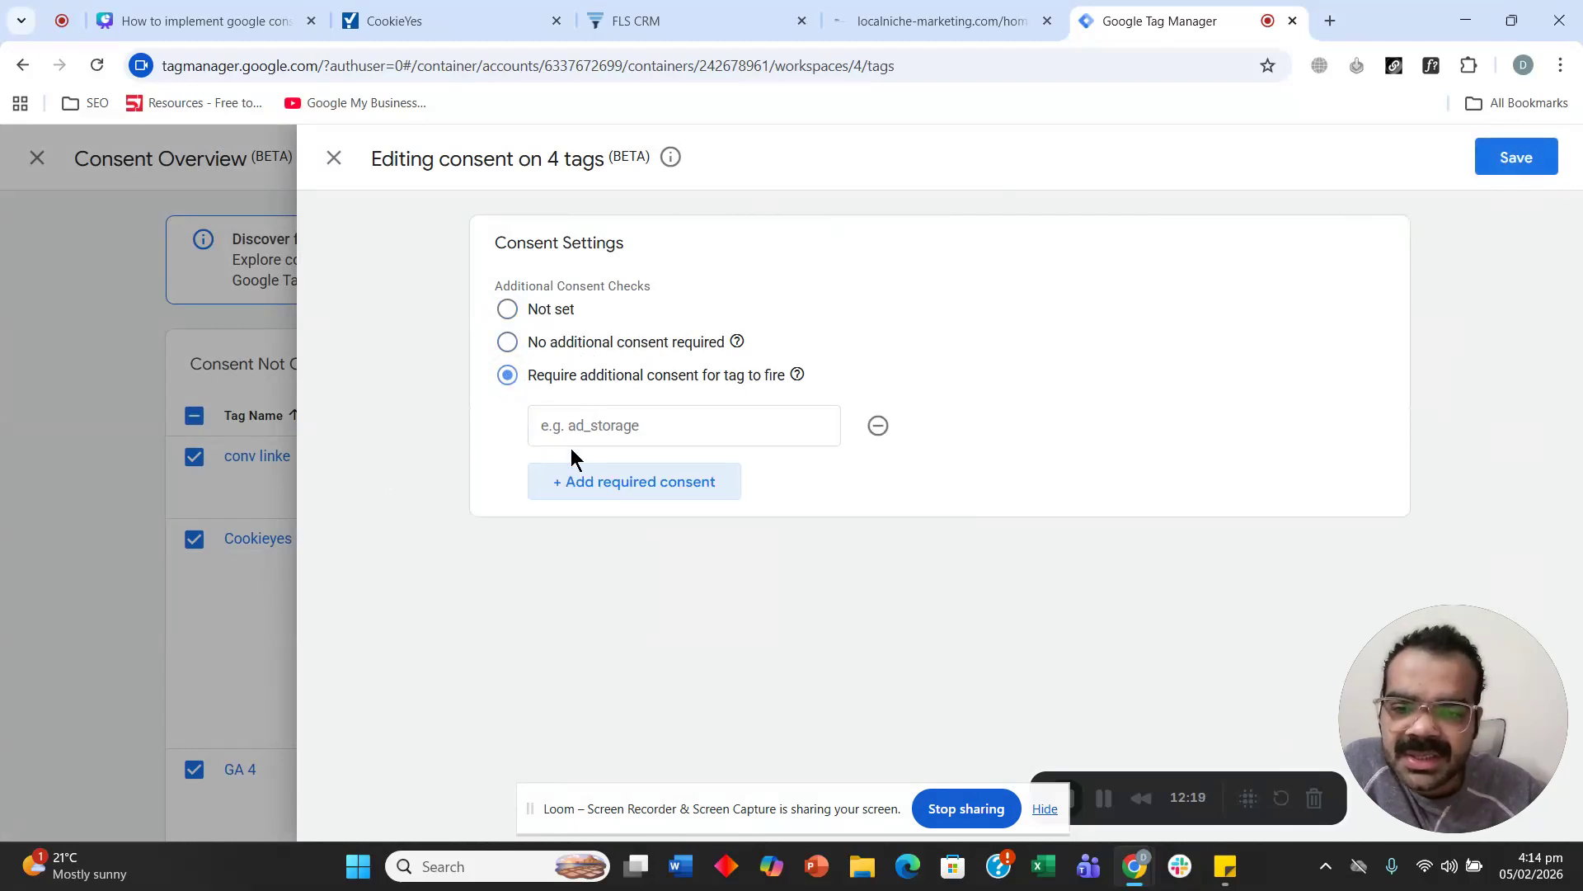
left_click(670, 428)
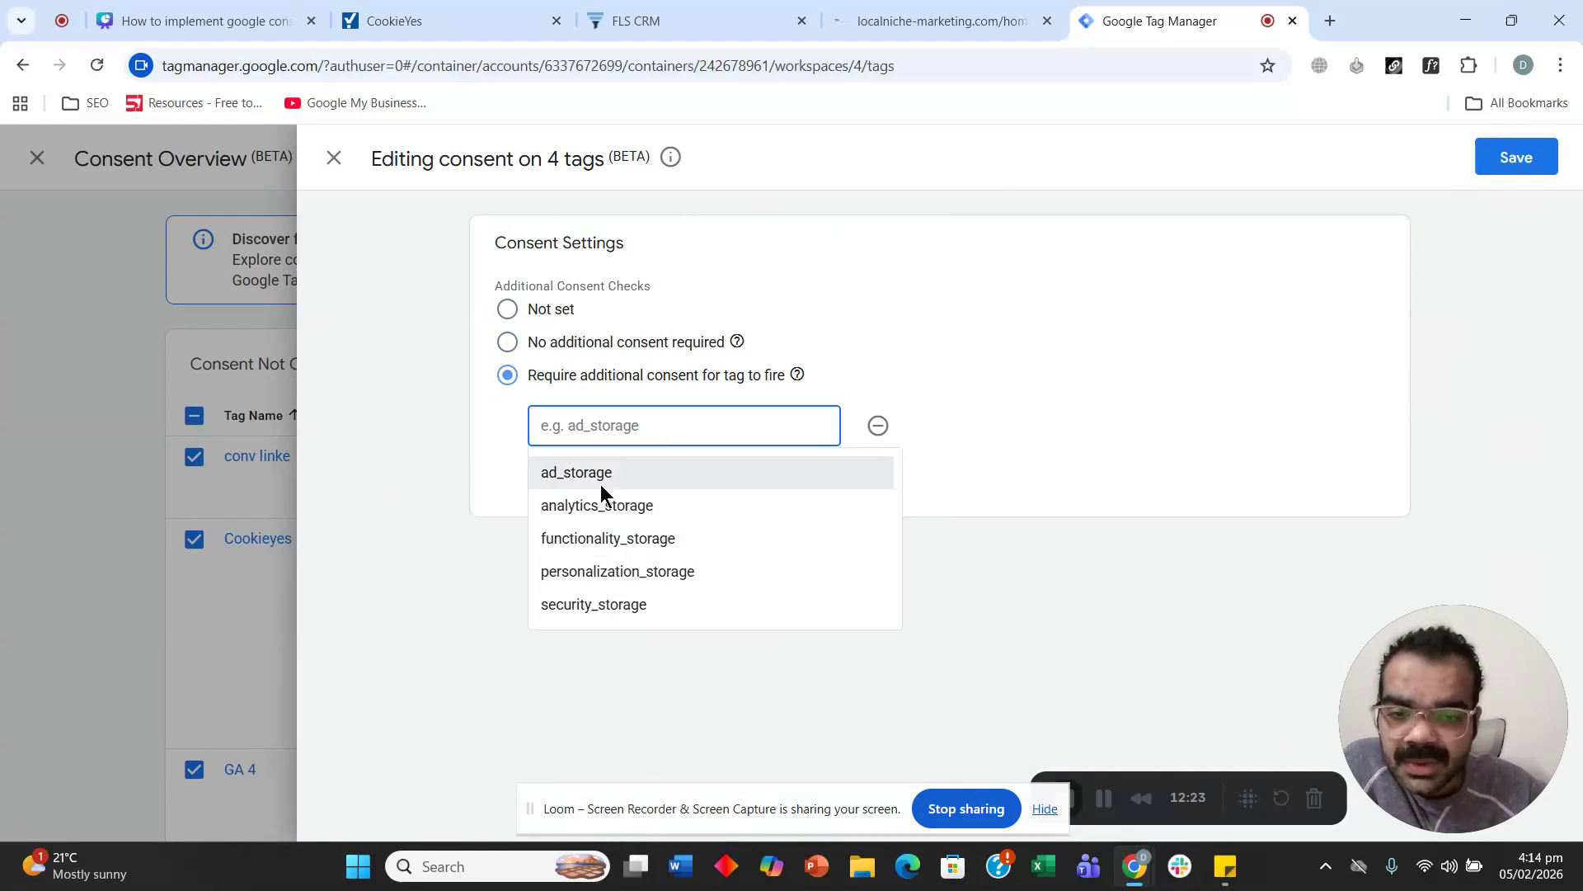
left_click(425, 400)
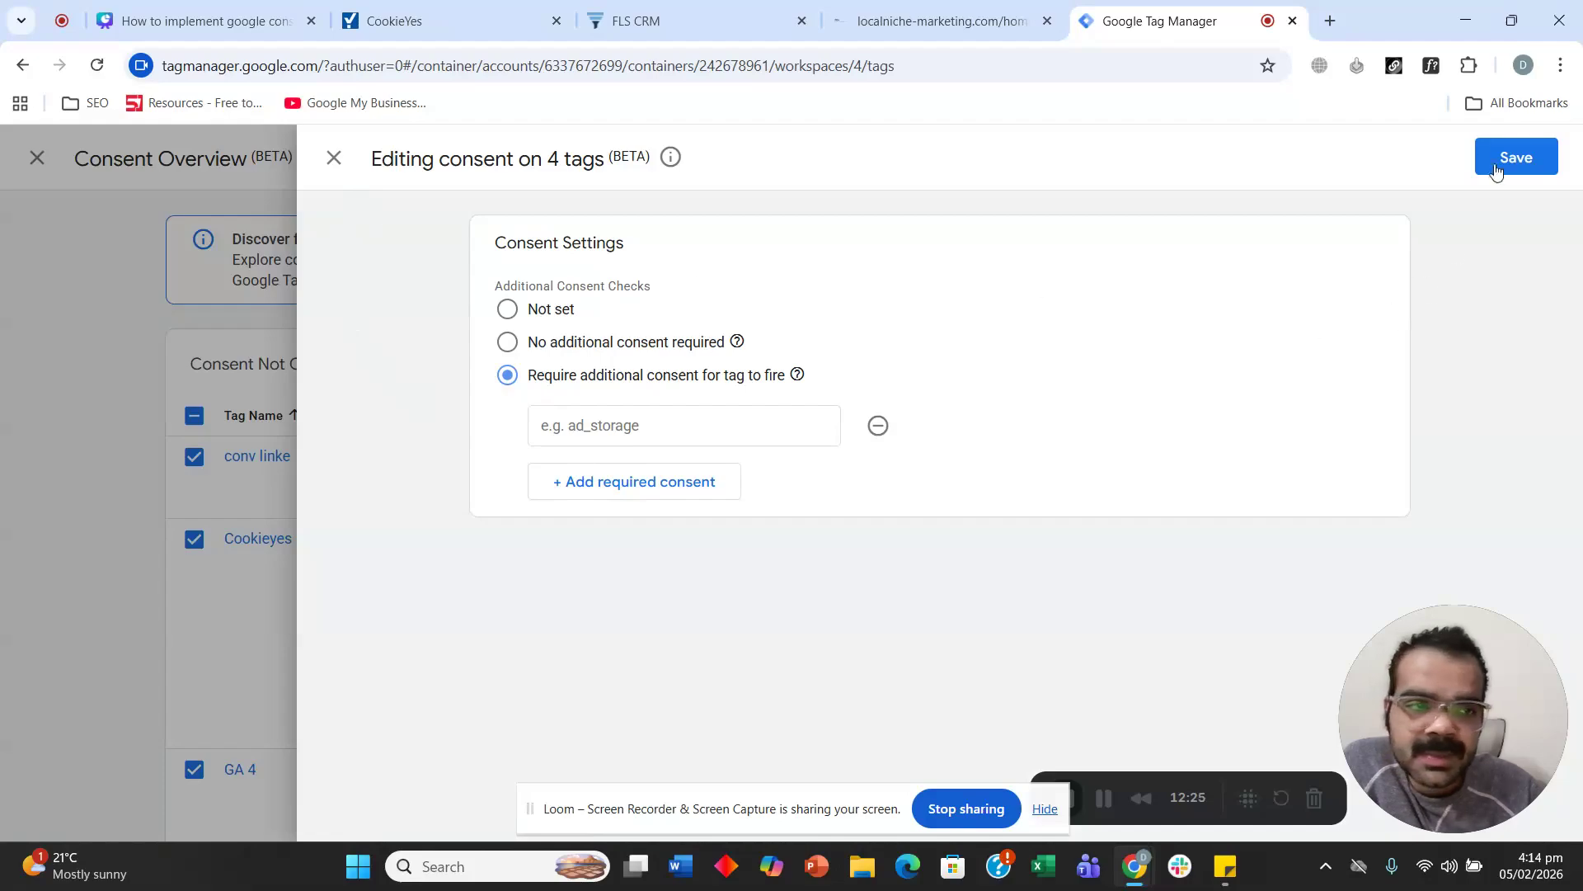
Set the additional consent checks back to No additional consent required, save the four selected tags and review the overview.
left_click(519, 350)
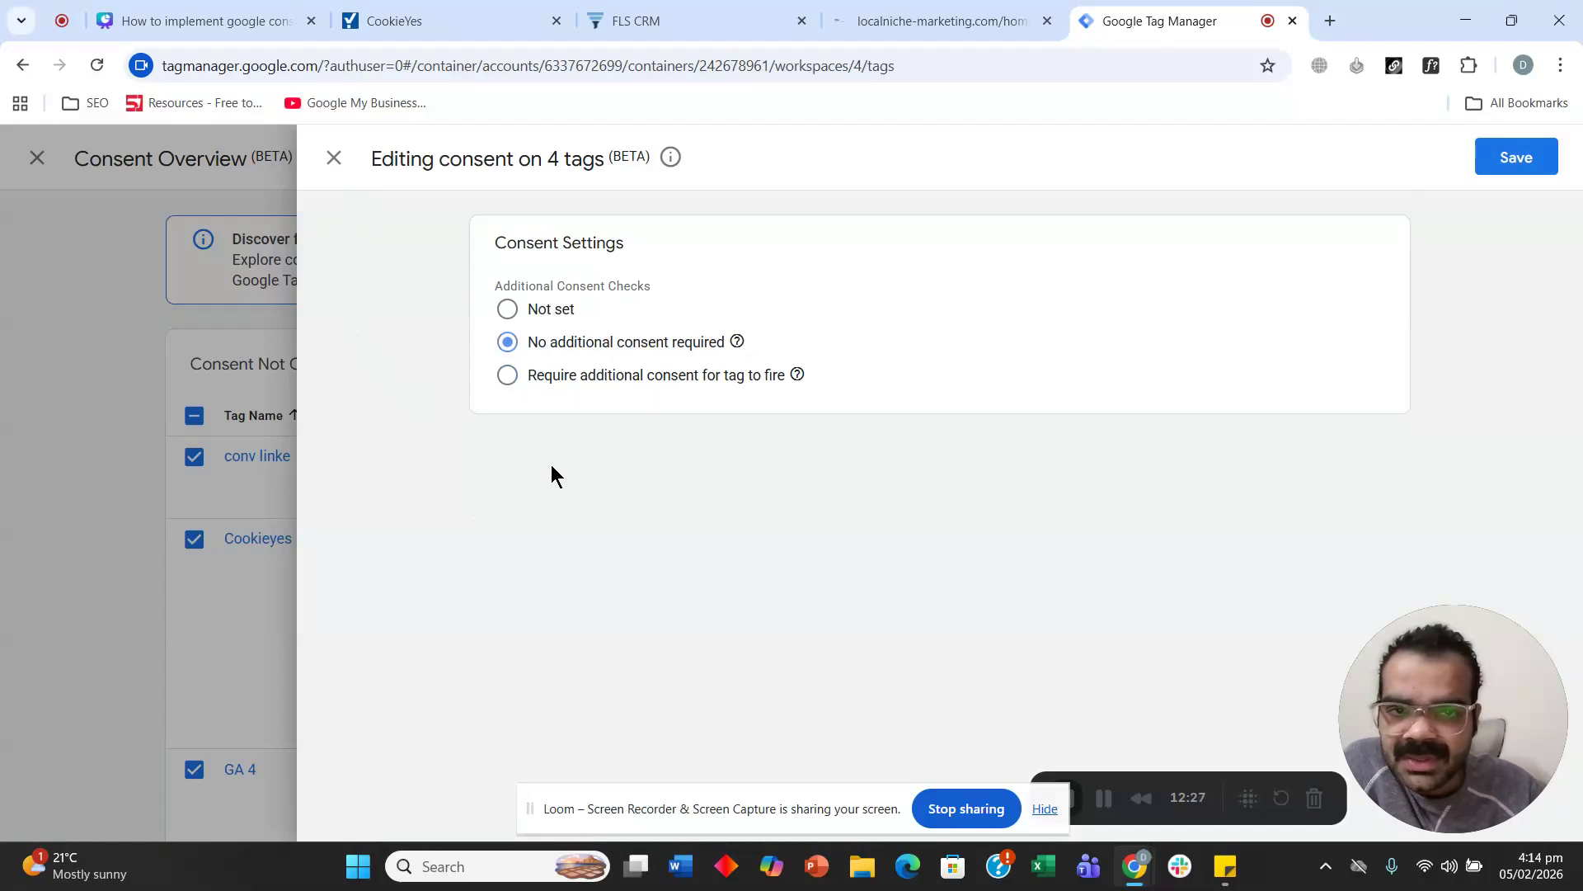
left_click(1509, 159)
left_click(986, 389)
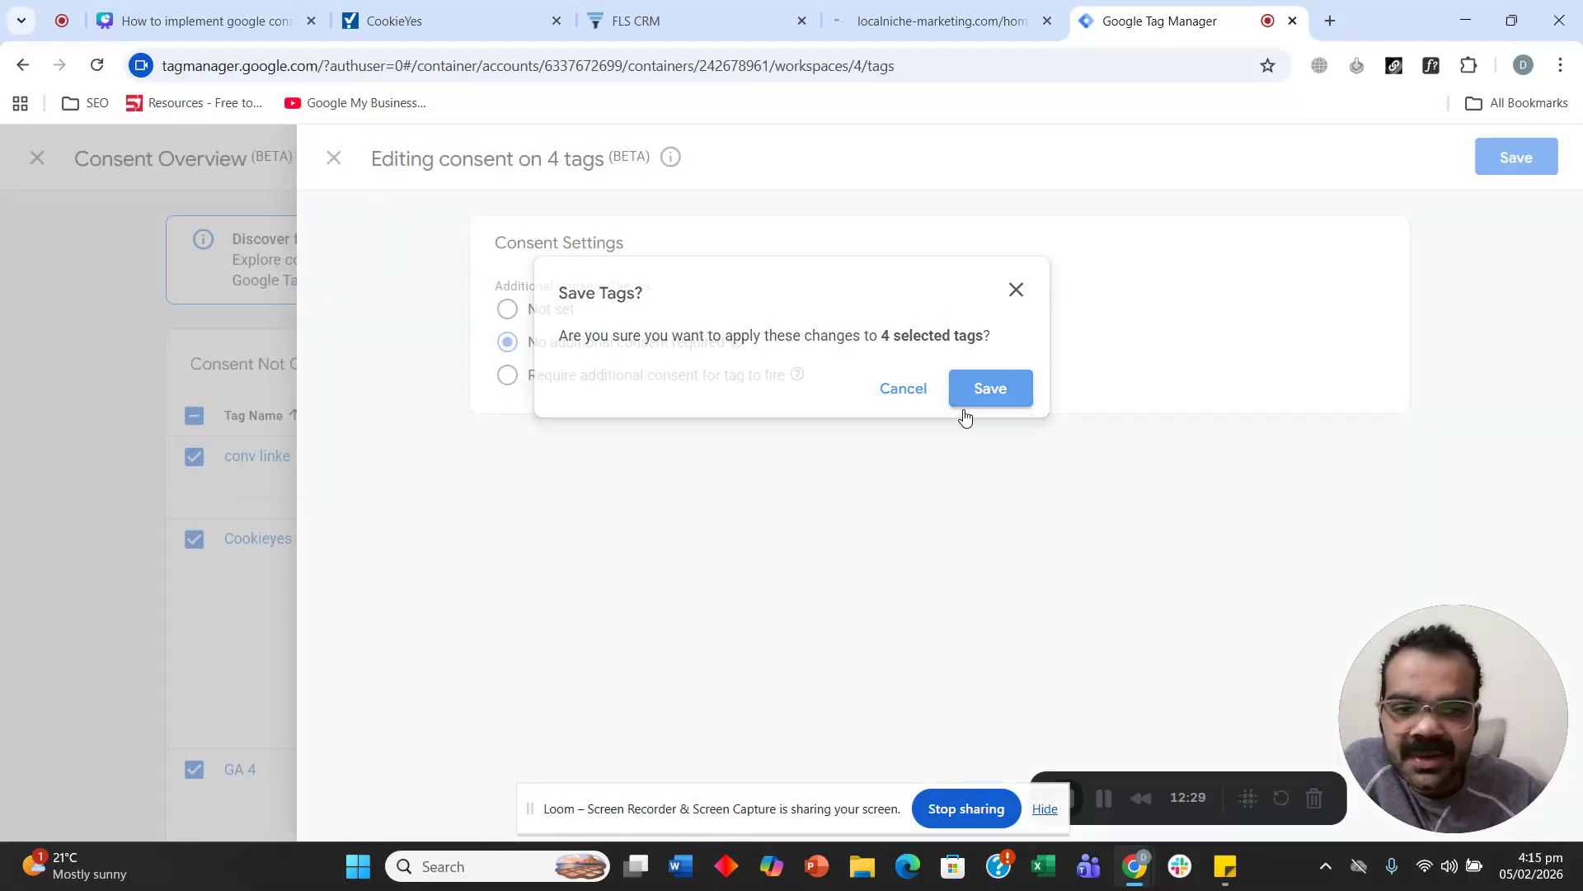
scroll(386, 358, "down", 3)
scroll(386, 357, "up", 3)
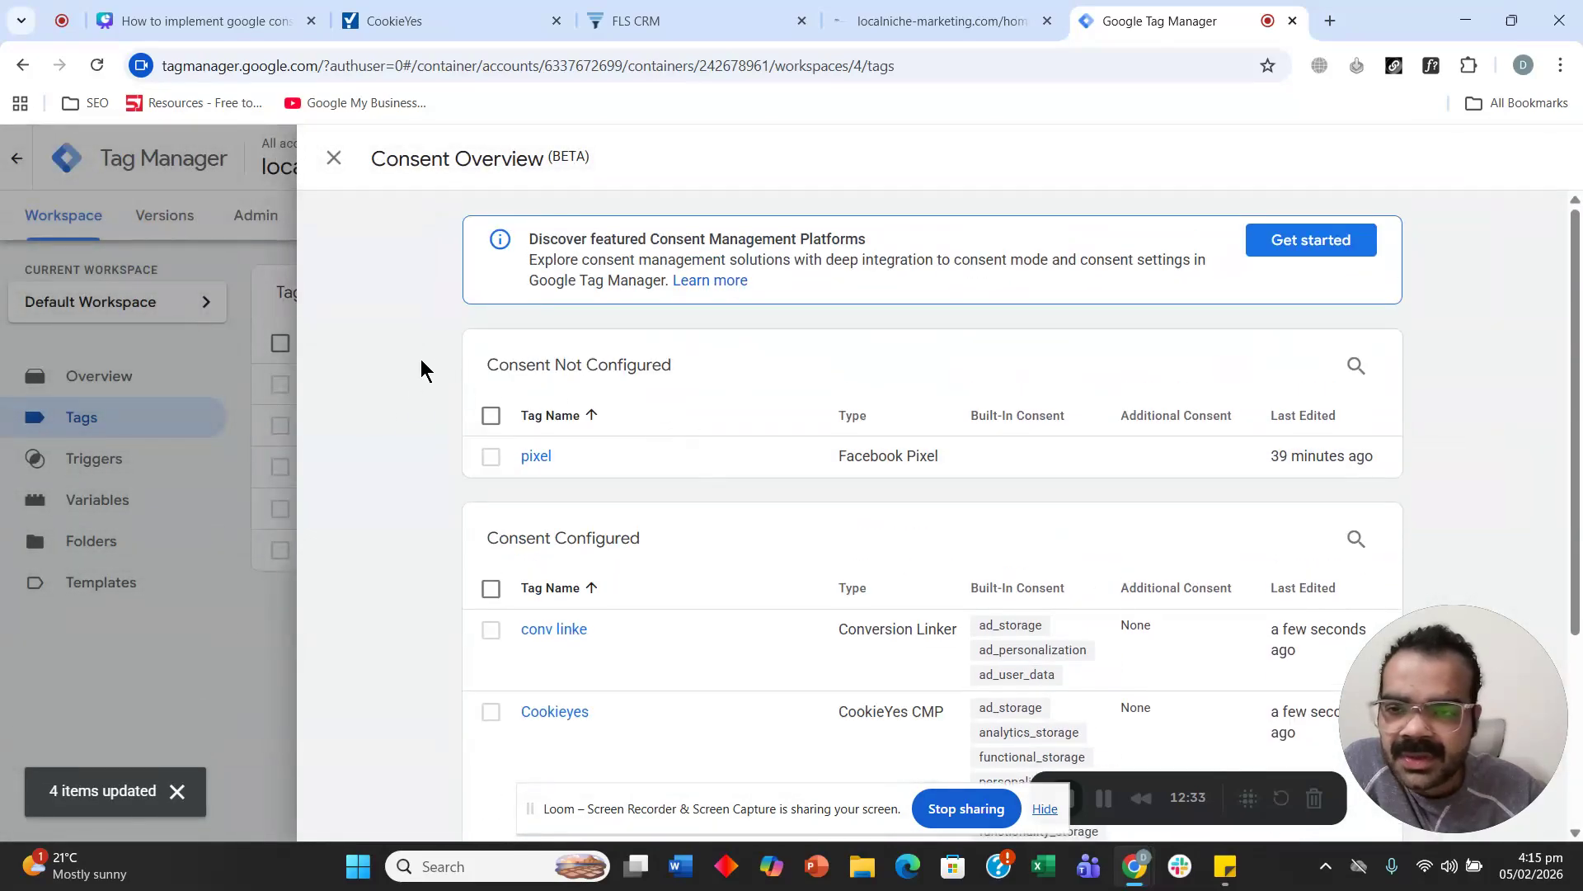
Close the consent overview, open the pixel tag's configuration for editing and expand Consent Settings within its Advanced Settings.
left_click(335, 158)
left_click(334, 551)
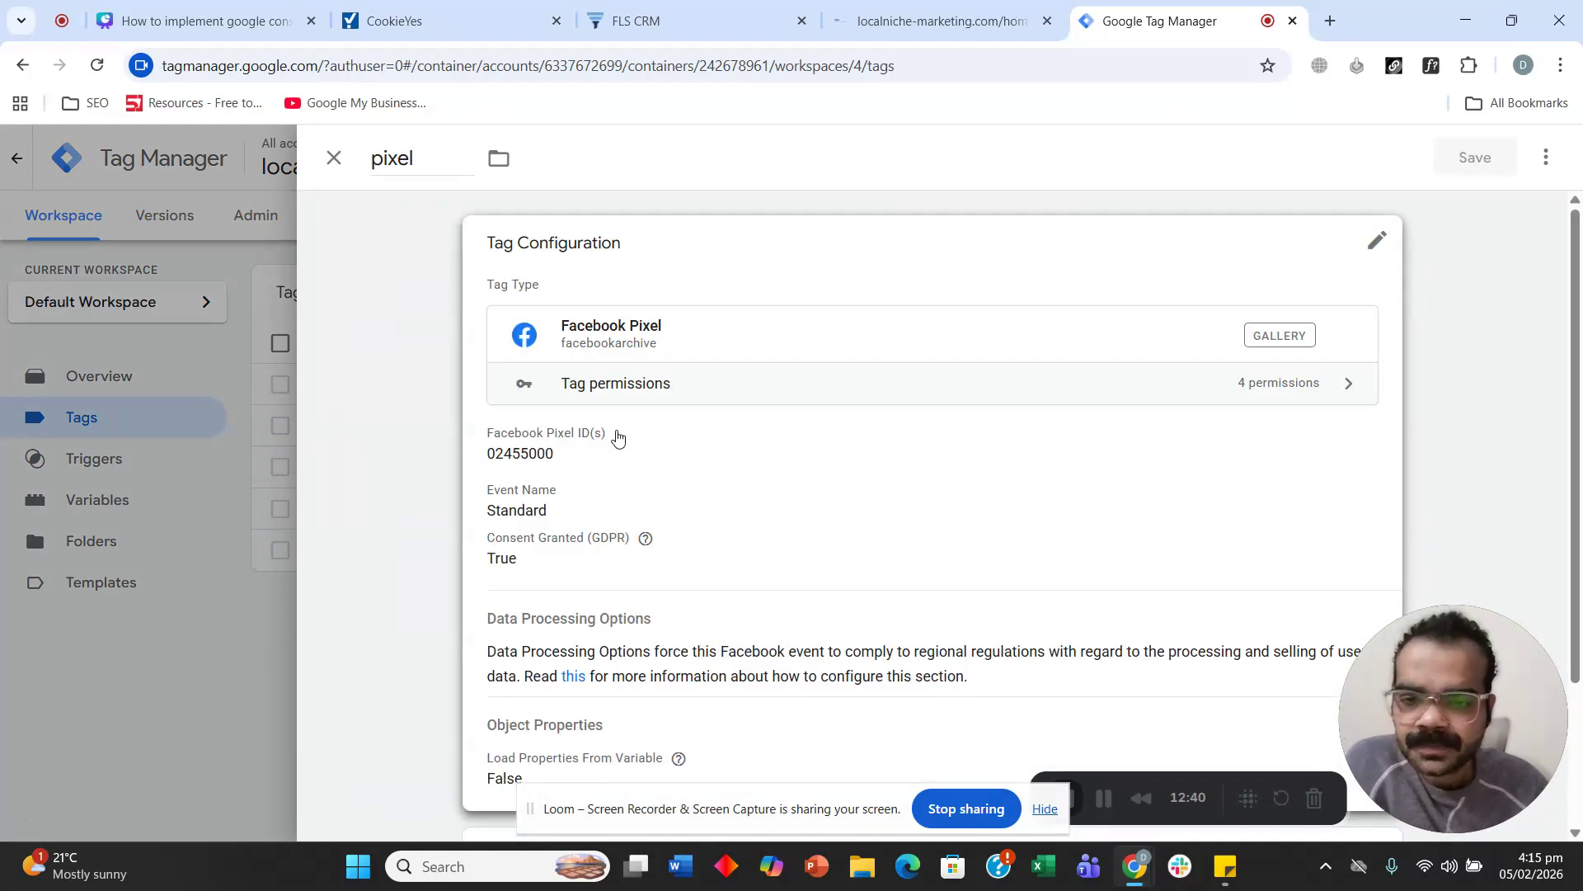
left_click(622, 493)
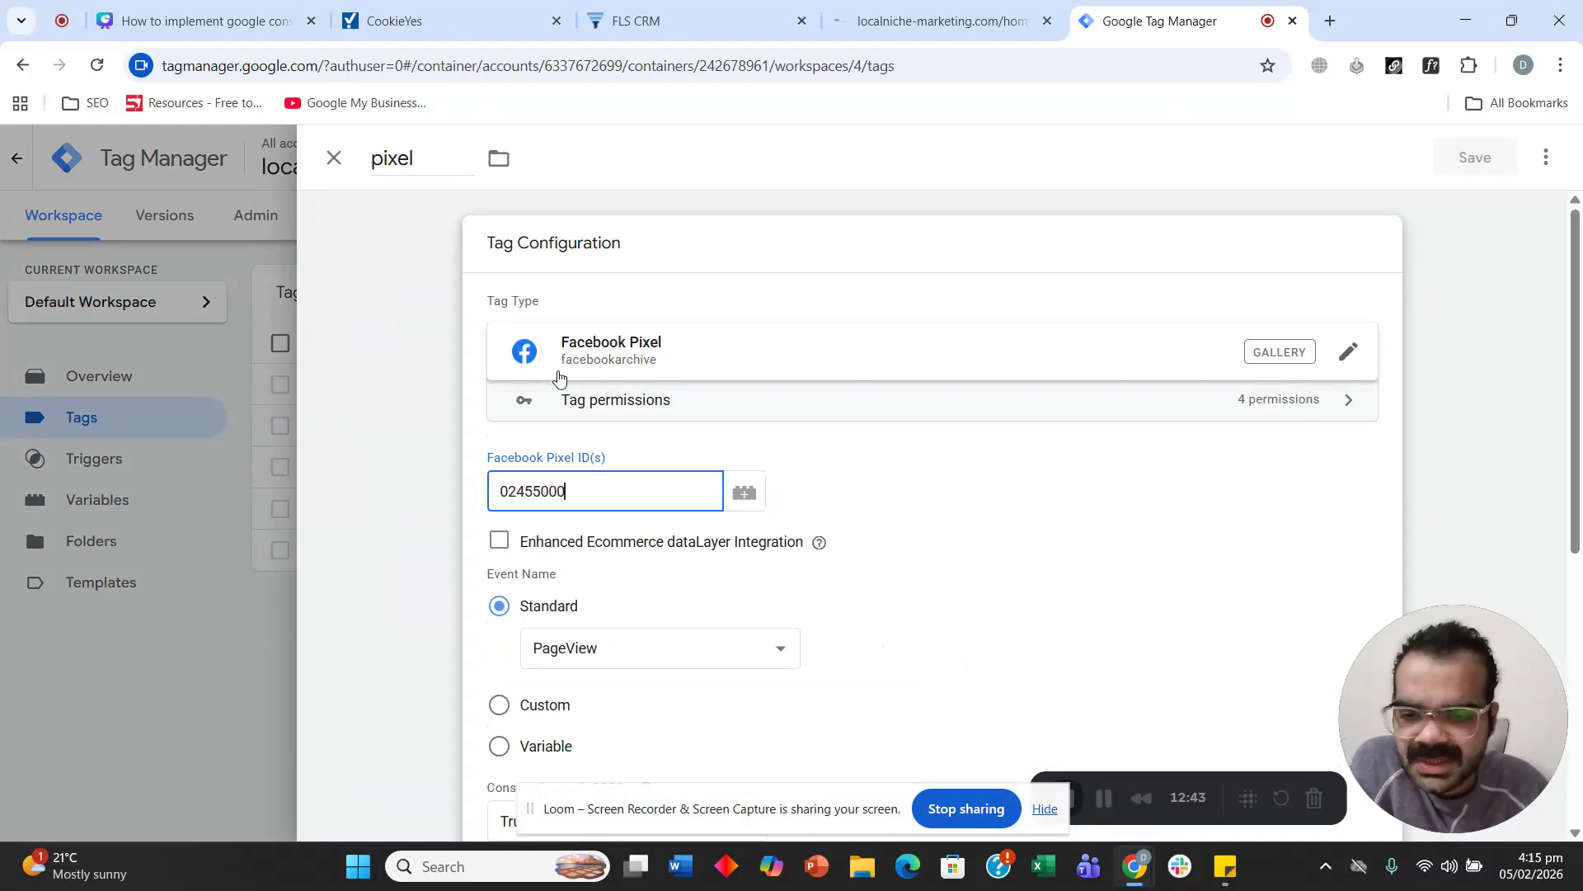
scroll(559, 363, "down", 3)
scroll(559, 363, "down", 3)
scroll(588, 323, "down", 3)
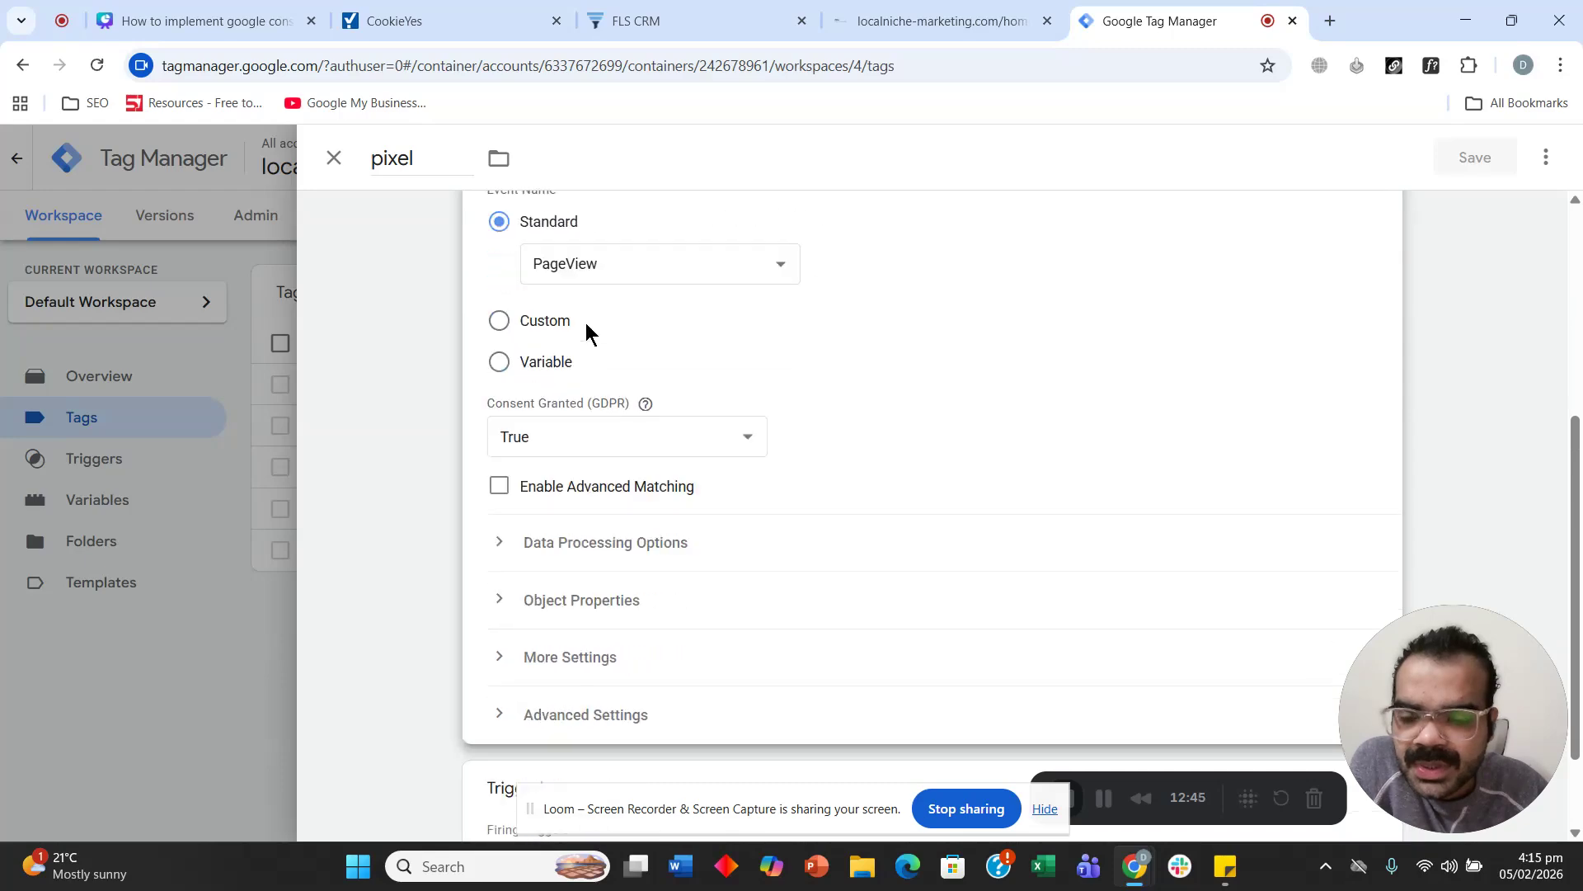
scroll(640, 403, "up", 3)
scroll(632, 364, "down", 4)
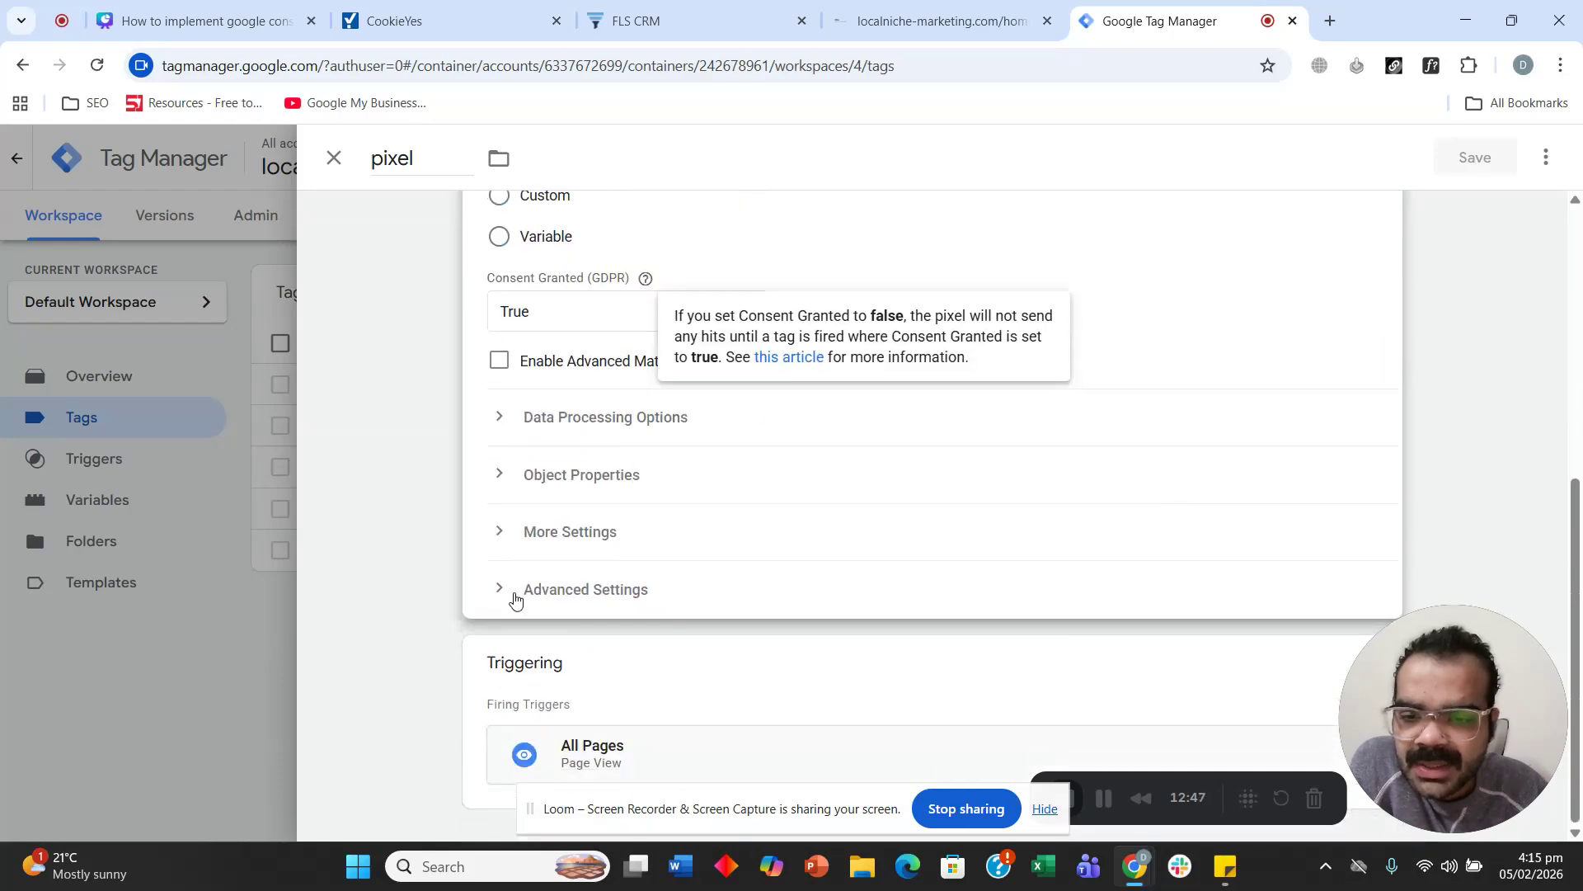
left_click(515, 599)
scroll(523, 437, "down", 2)
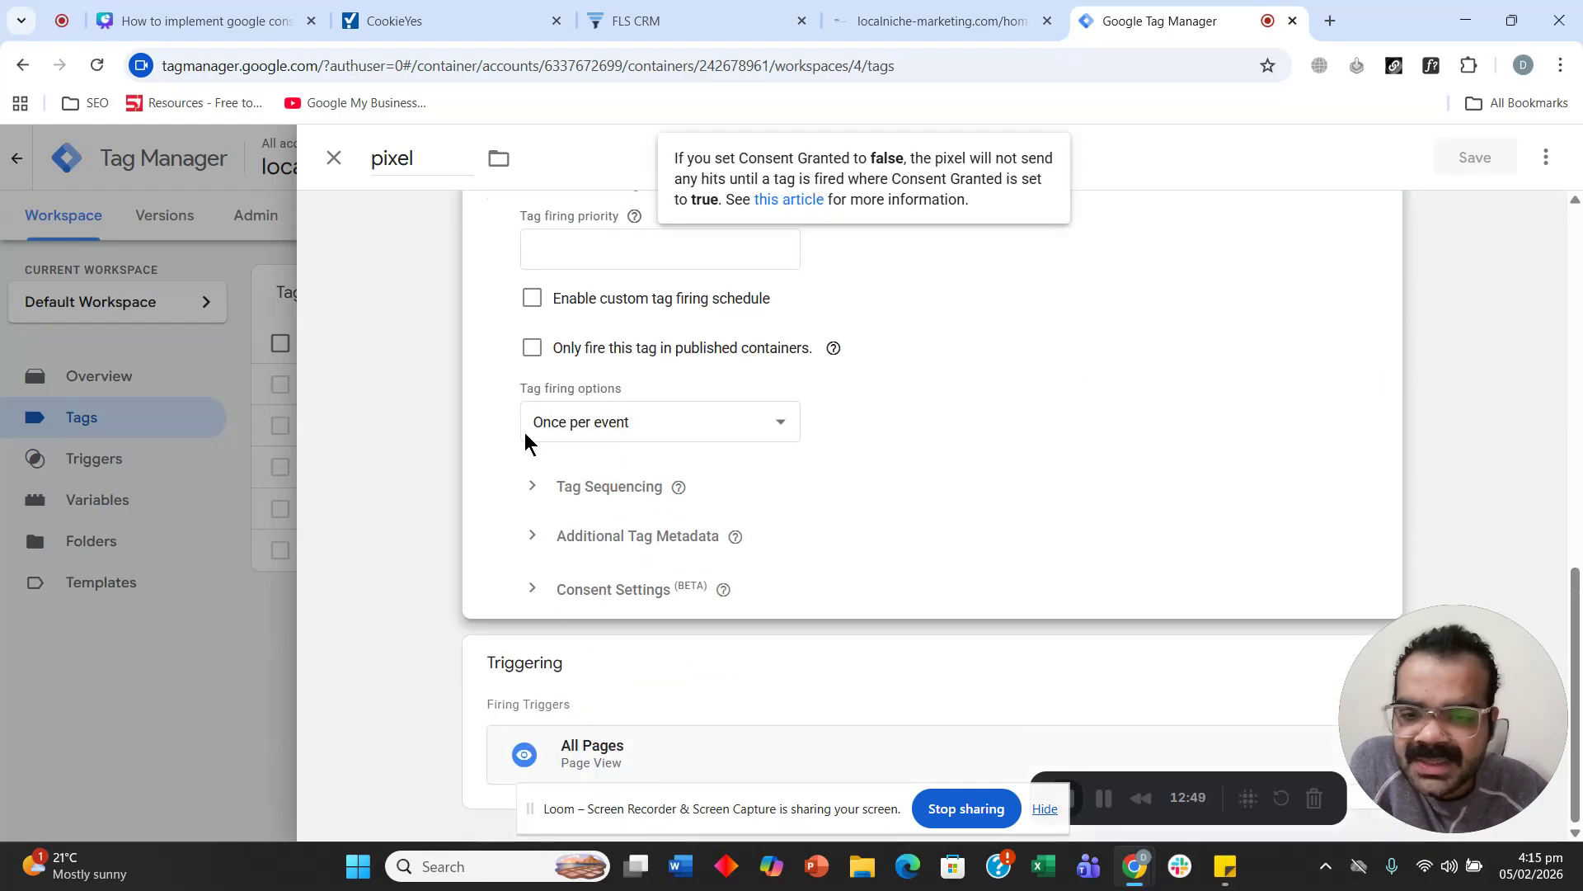
left_click(530, 590)
scroll(523, 471, "down", 2)
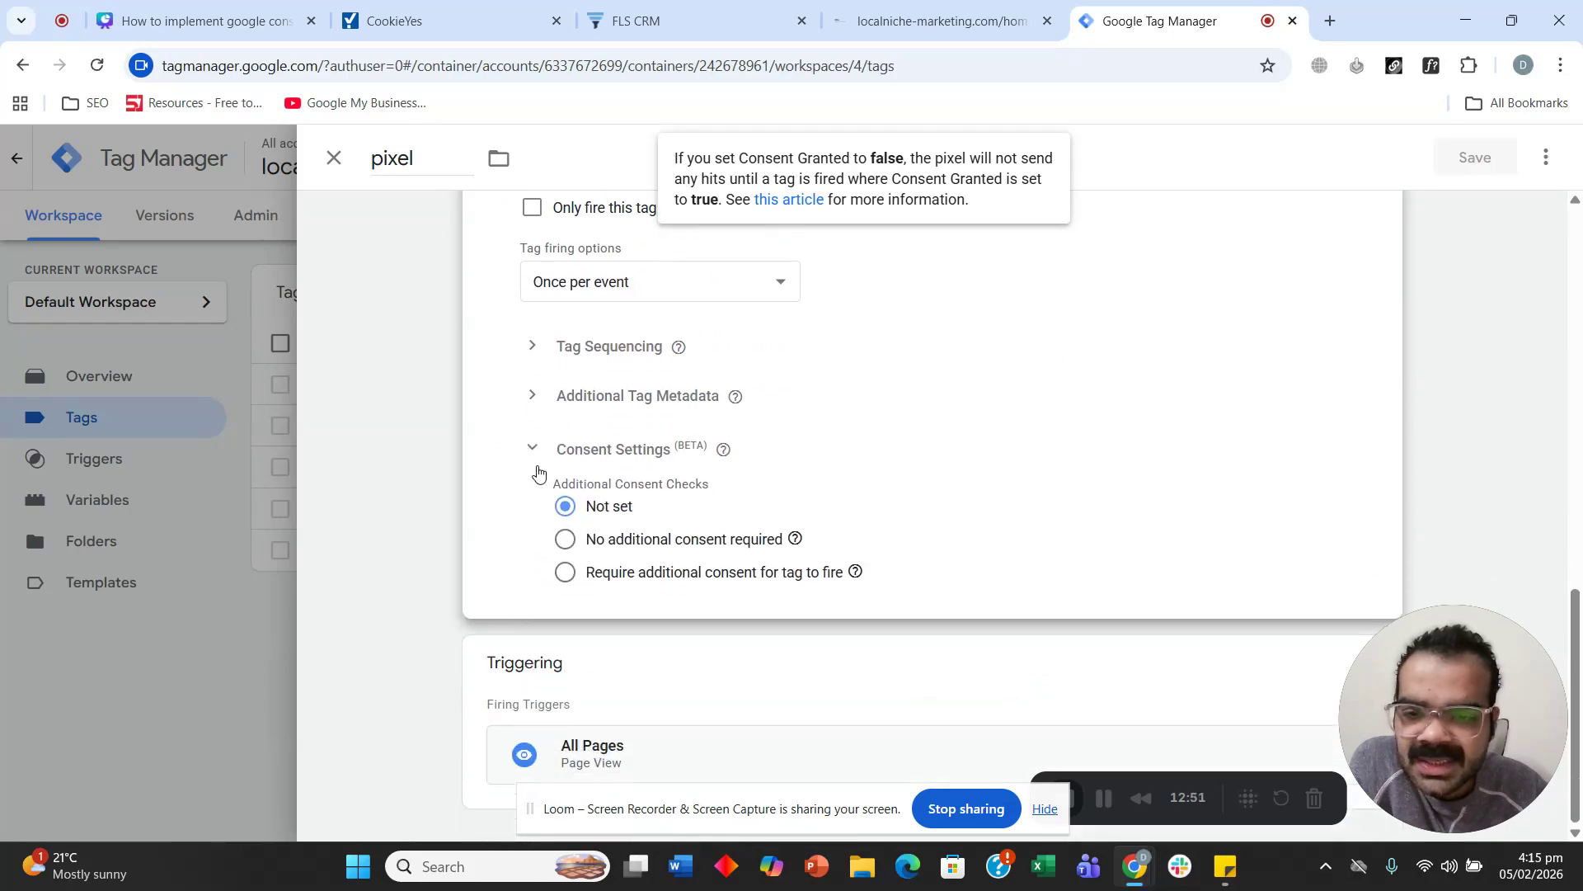
Require additional consent for the pixel tag to fire, with ad_storage as the required consent, and save the tag.
left_click(564, 573)
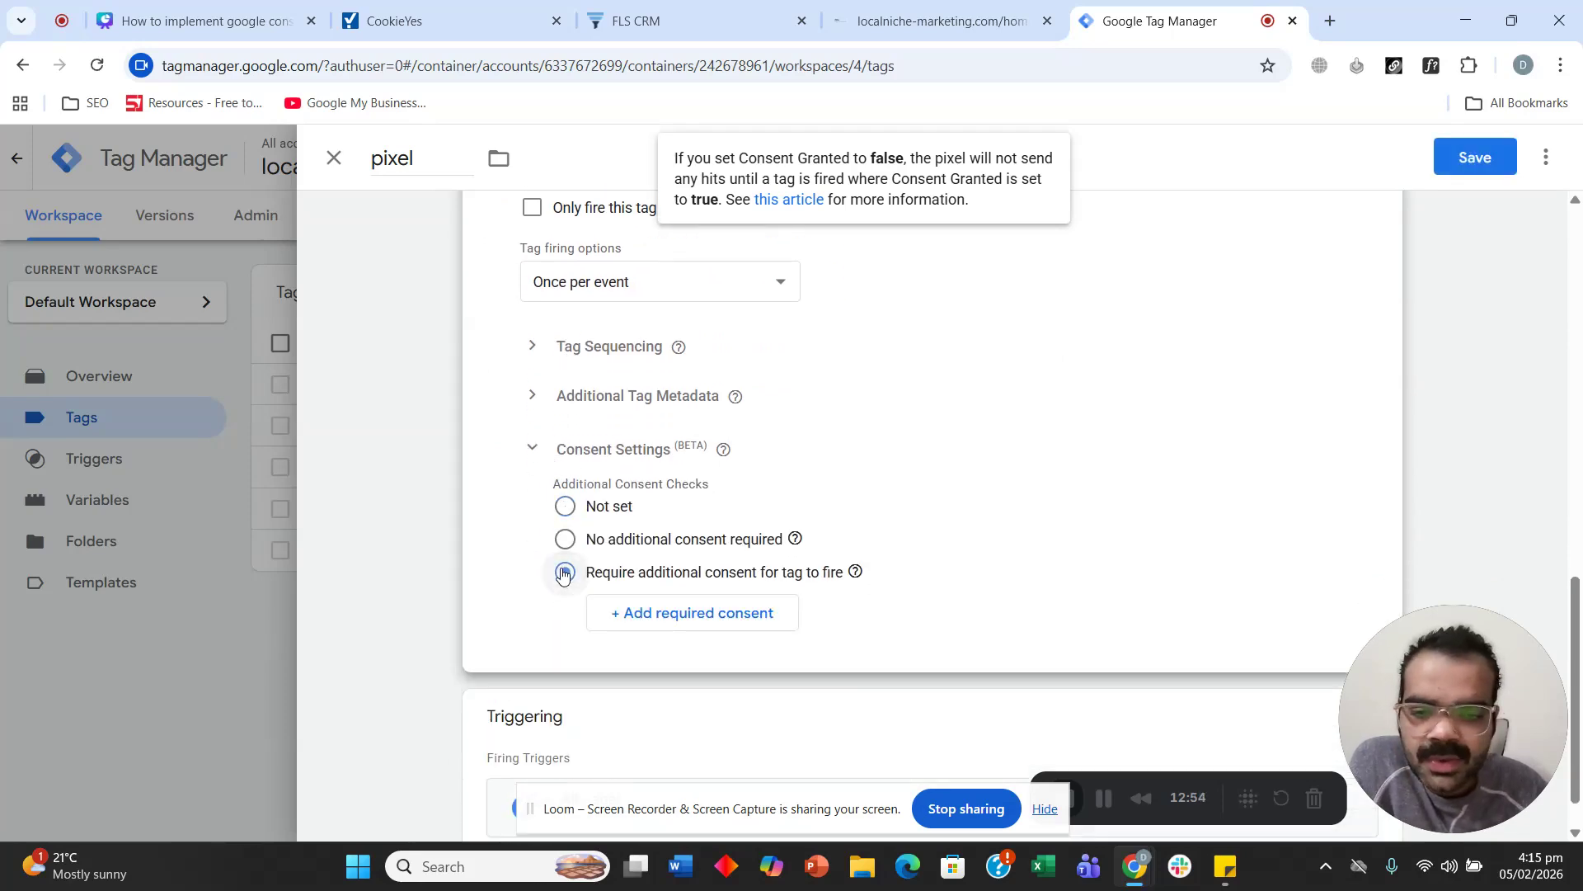
left_click(676, 626)
left_click(668, 672)
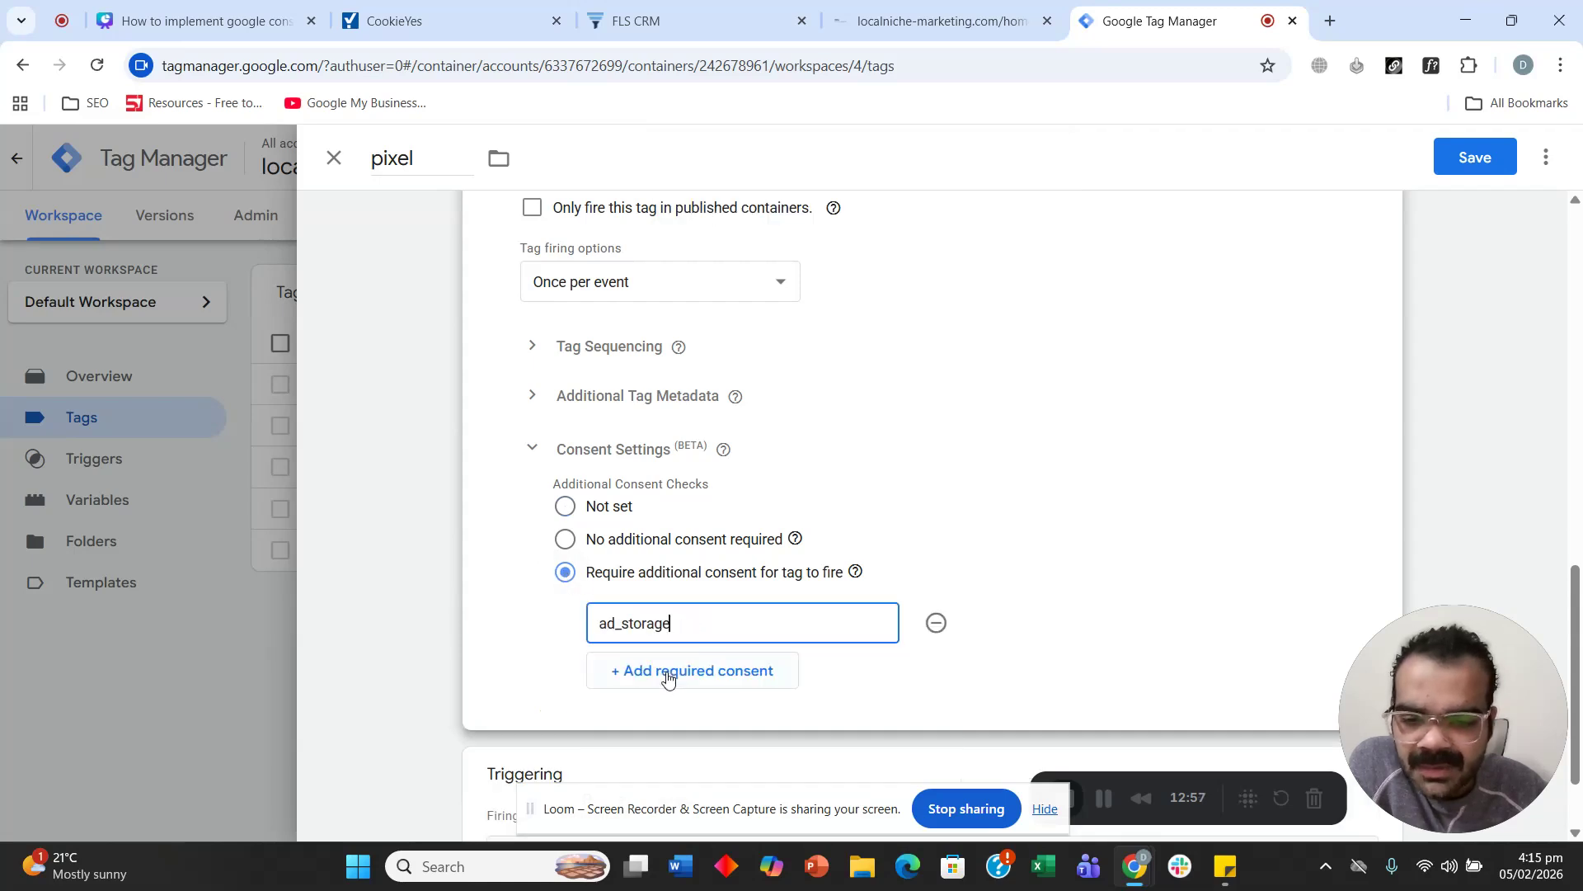
left_click(721, 616)
left_click(690, 700)
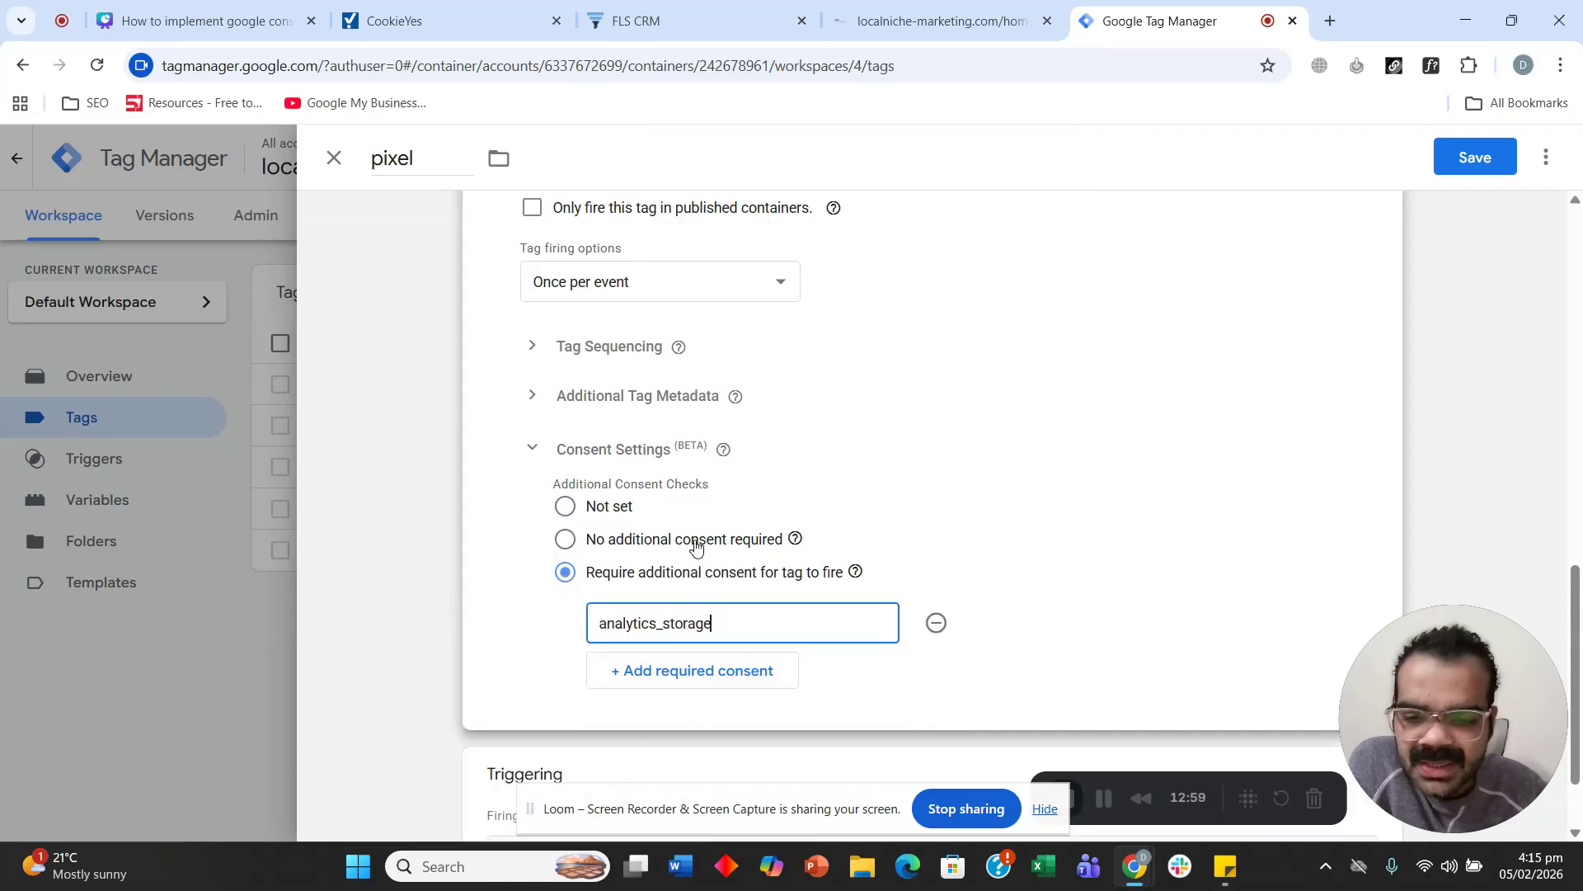
scroll(699, 541, "down", 1)
left_click(727, 525)
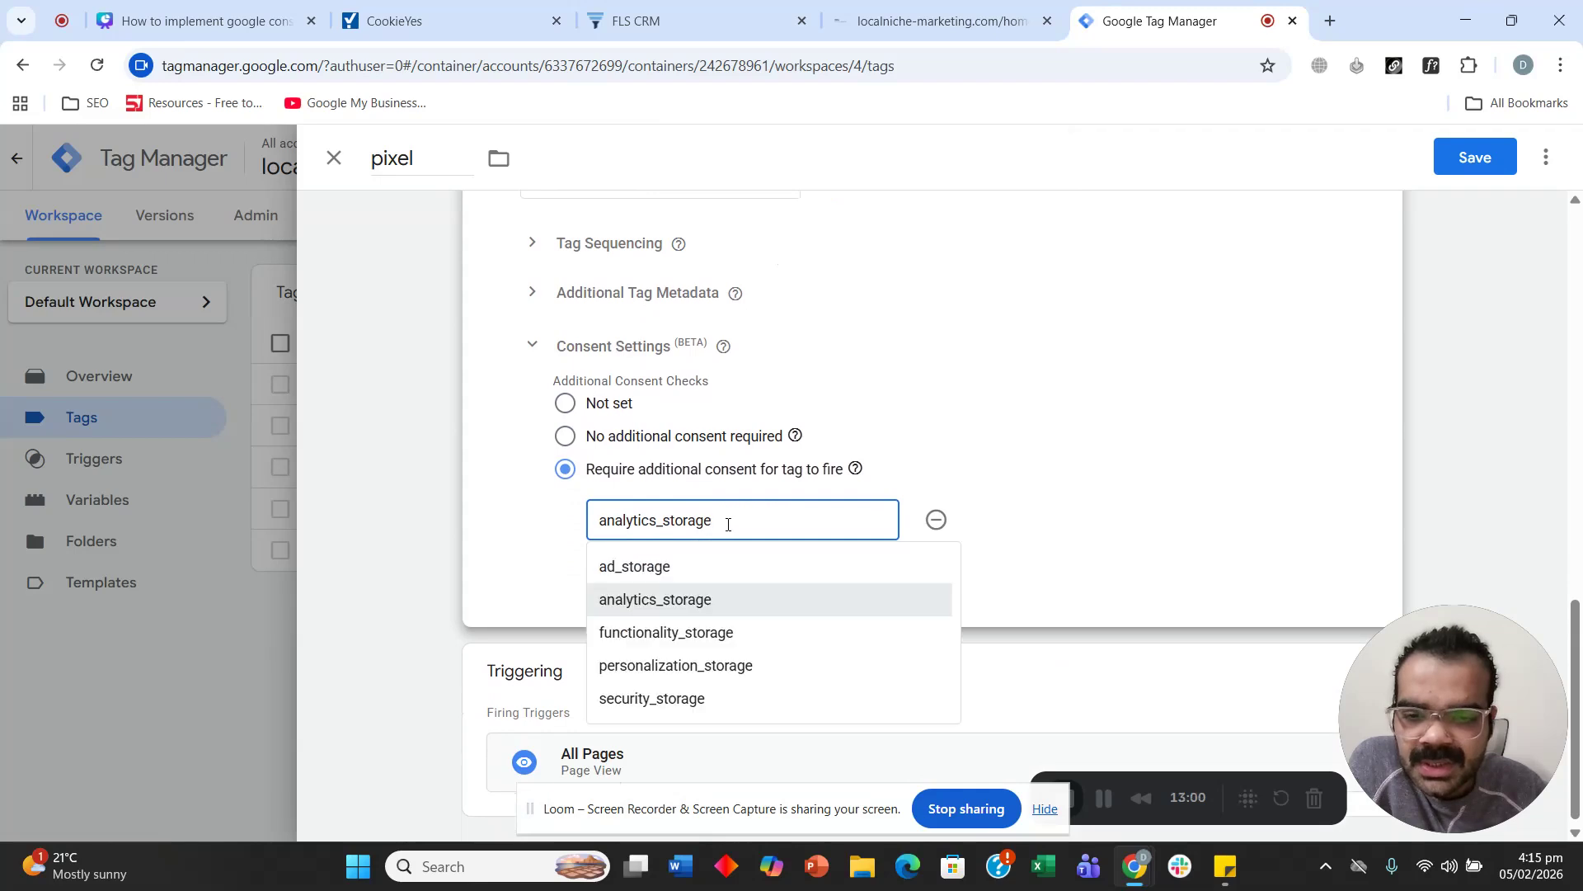
left_click(689, 572)
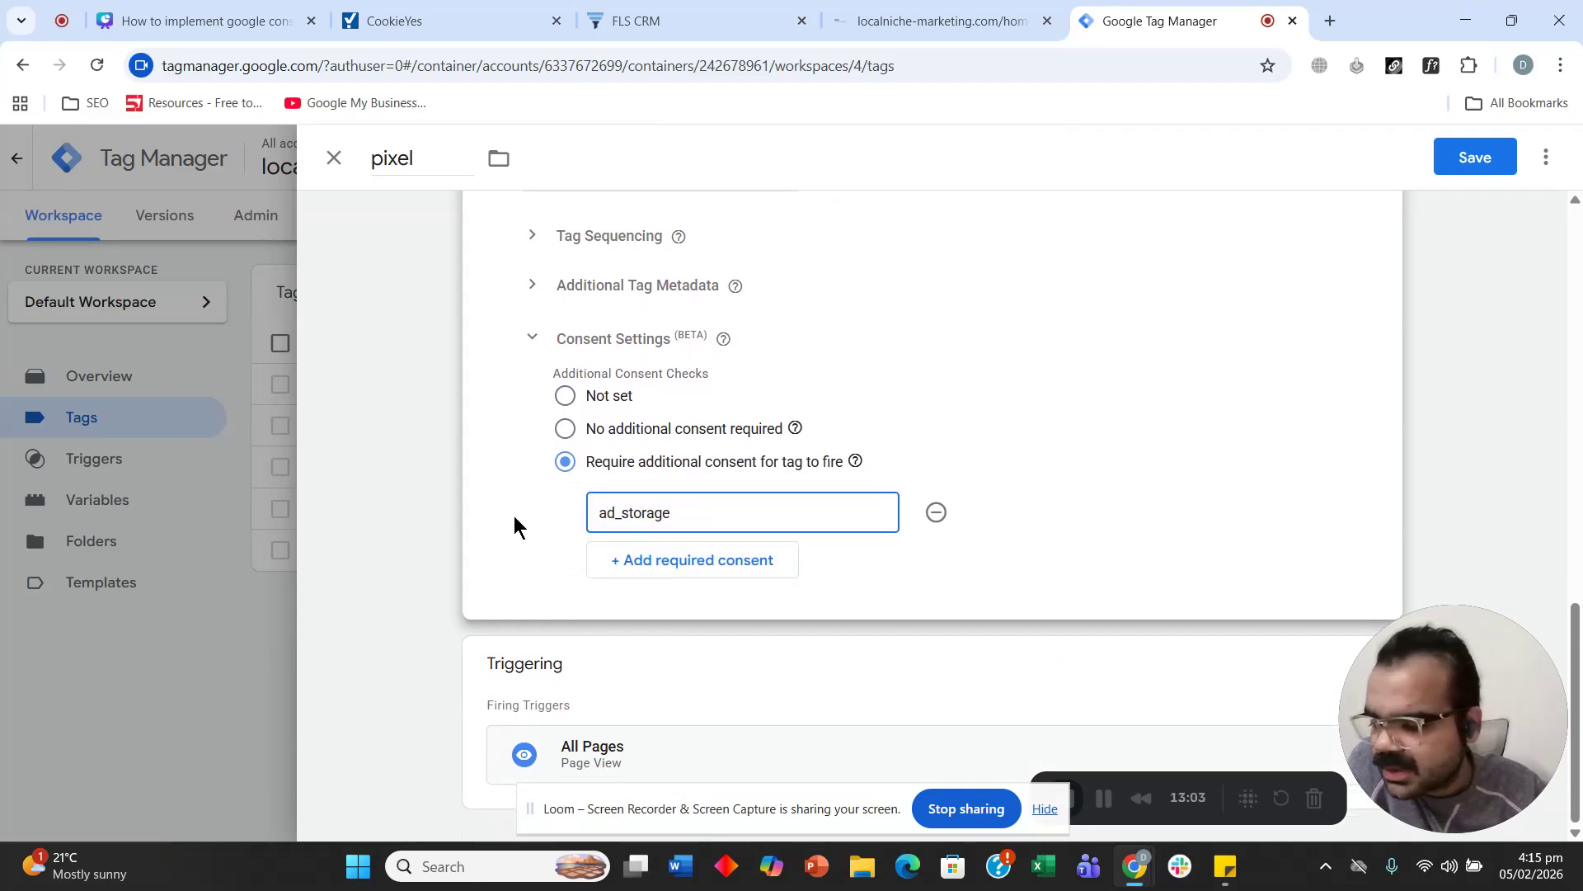
left_click(1475, 157)
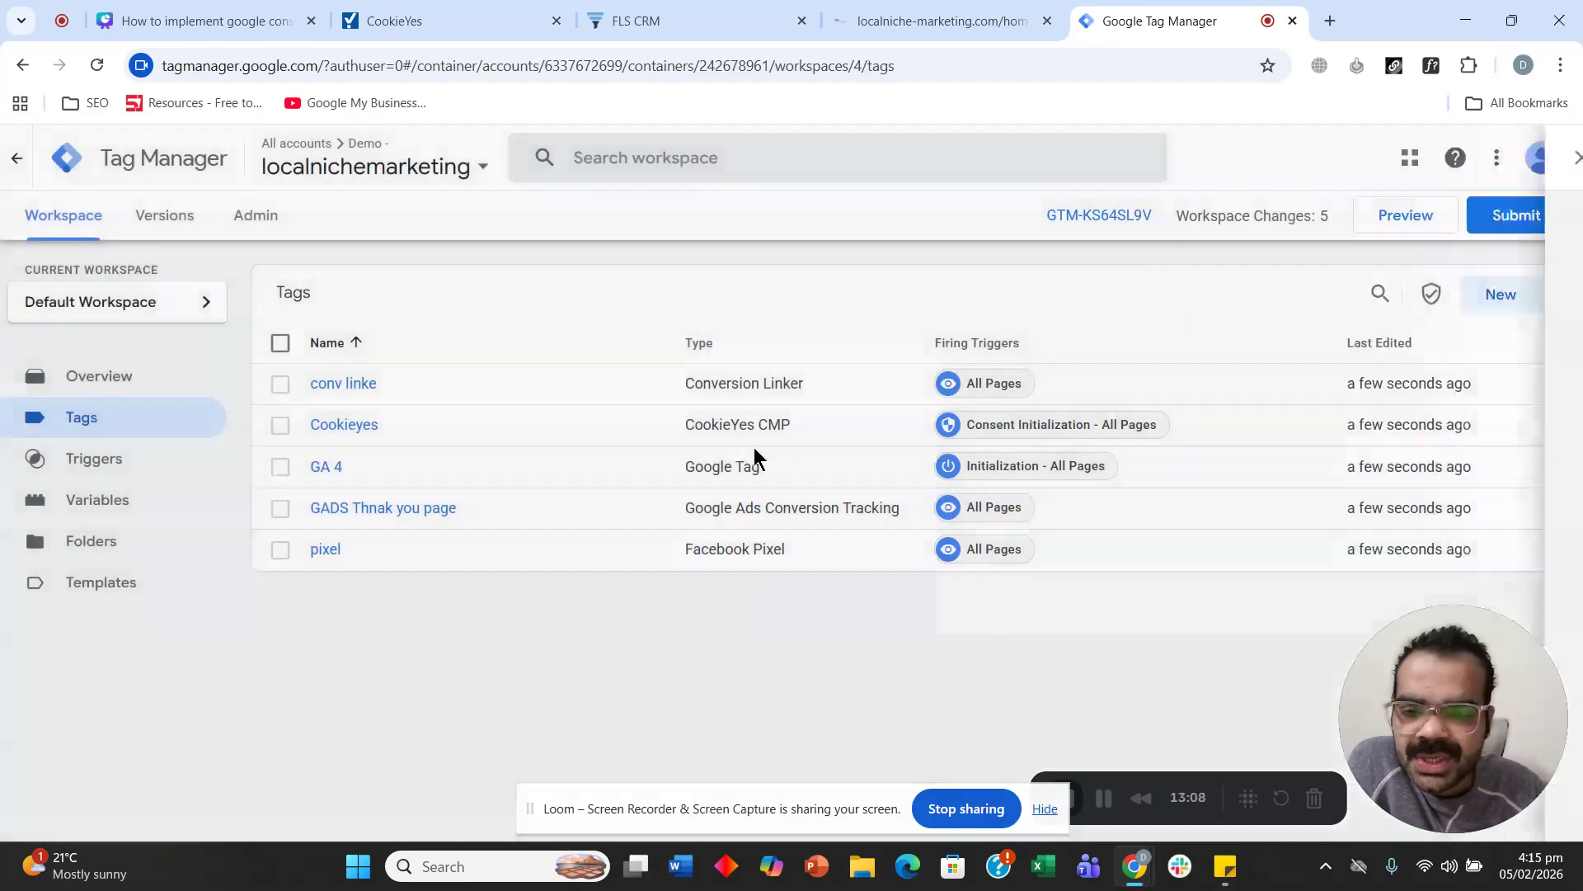
Replace the pixel tag's All Pages firing trigger with Event cookie_consent_update and save the tag.
left_click(344, 554)
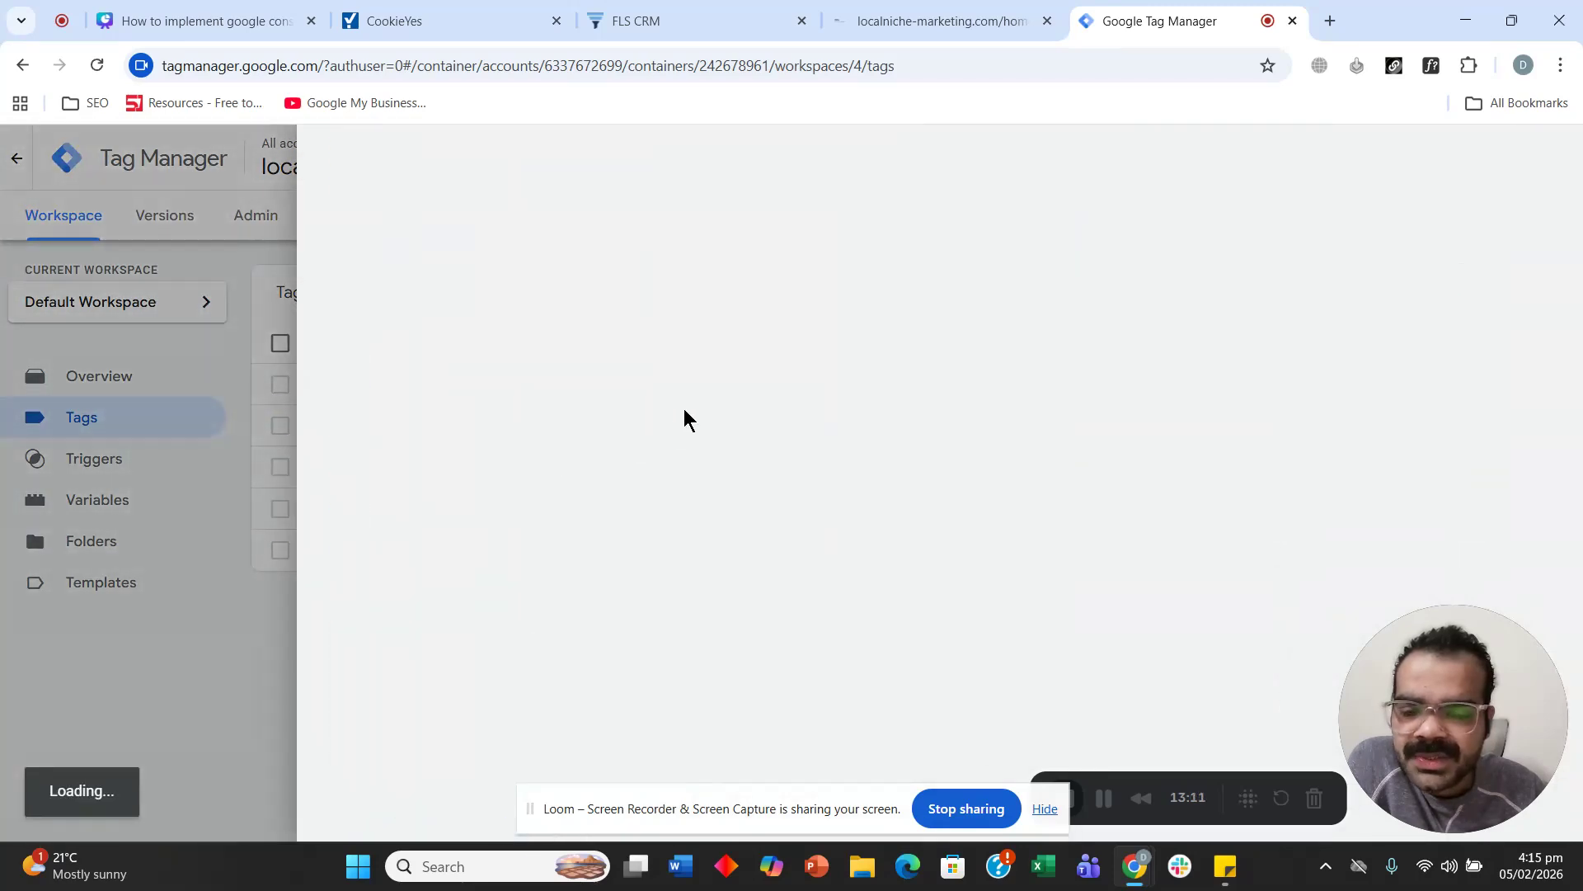
scroll(697, 379, "down", 4)
scroll(707, 363, "down", 1)
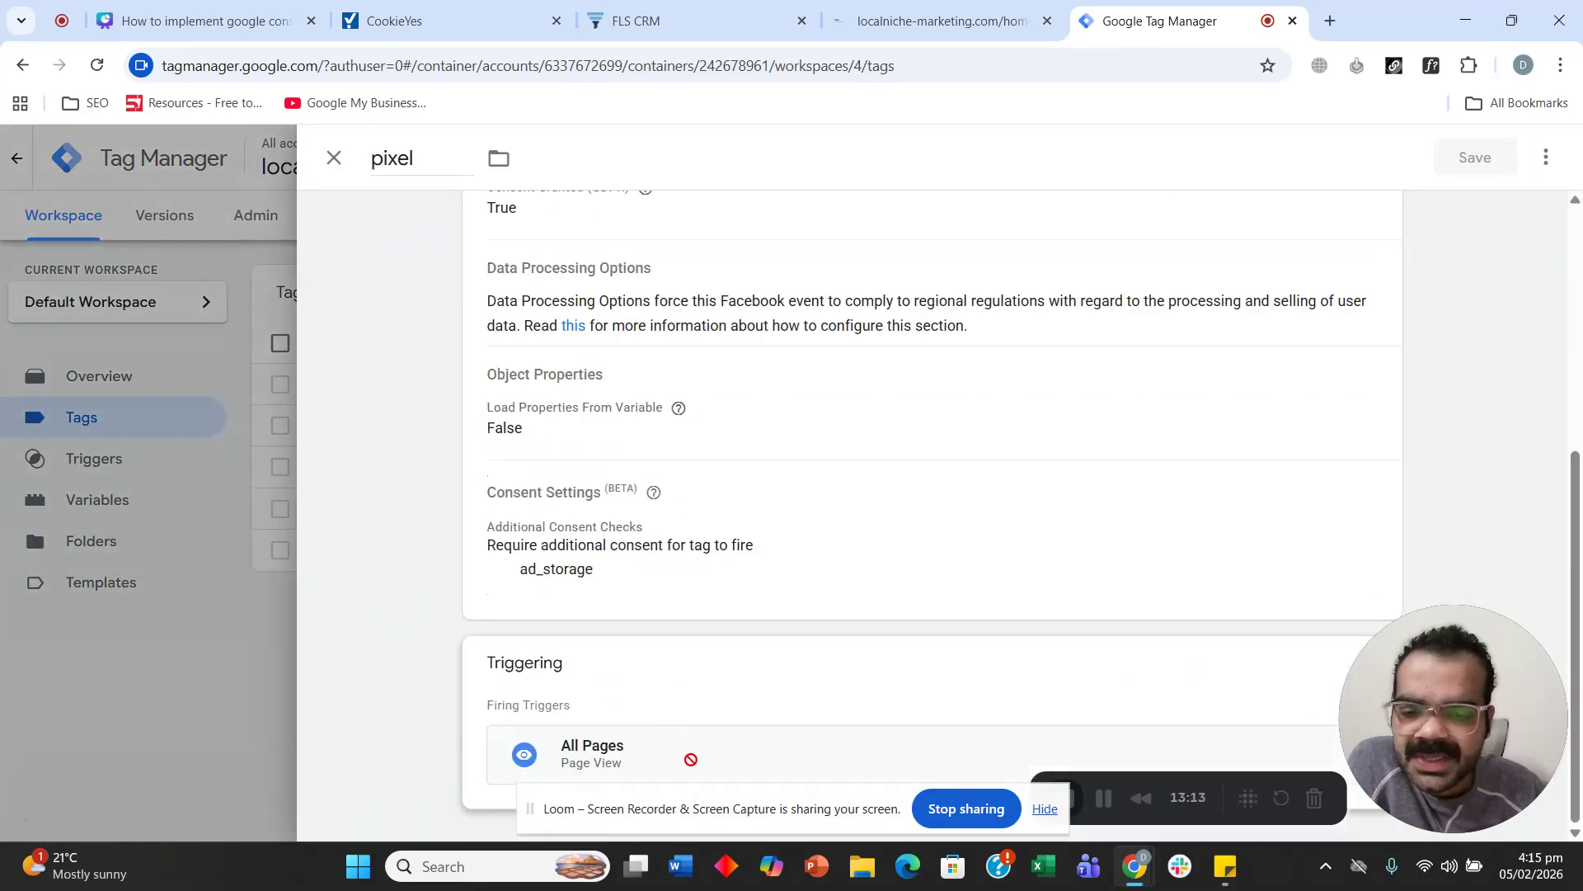
left_click_drag(1501, 709, 362, 520)
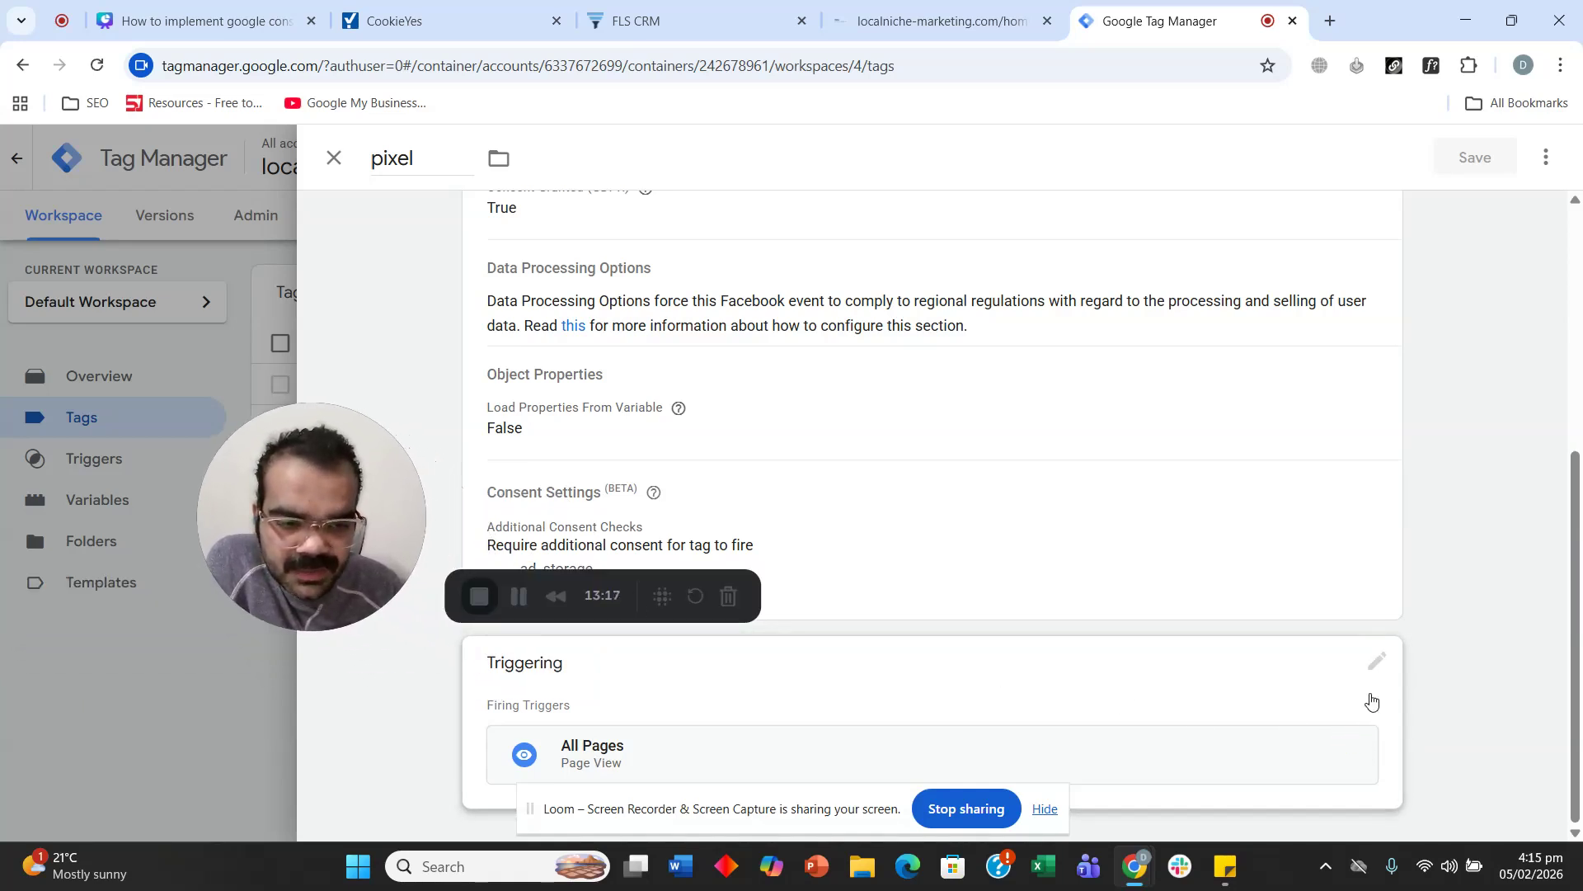
left_click(1376, 666)
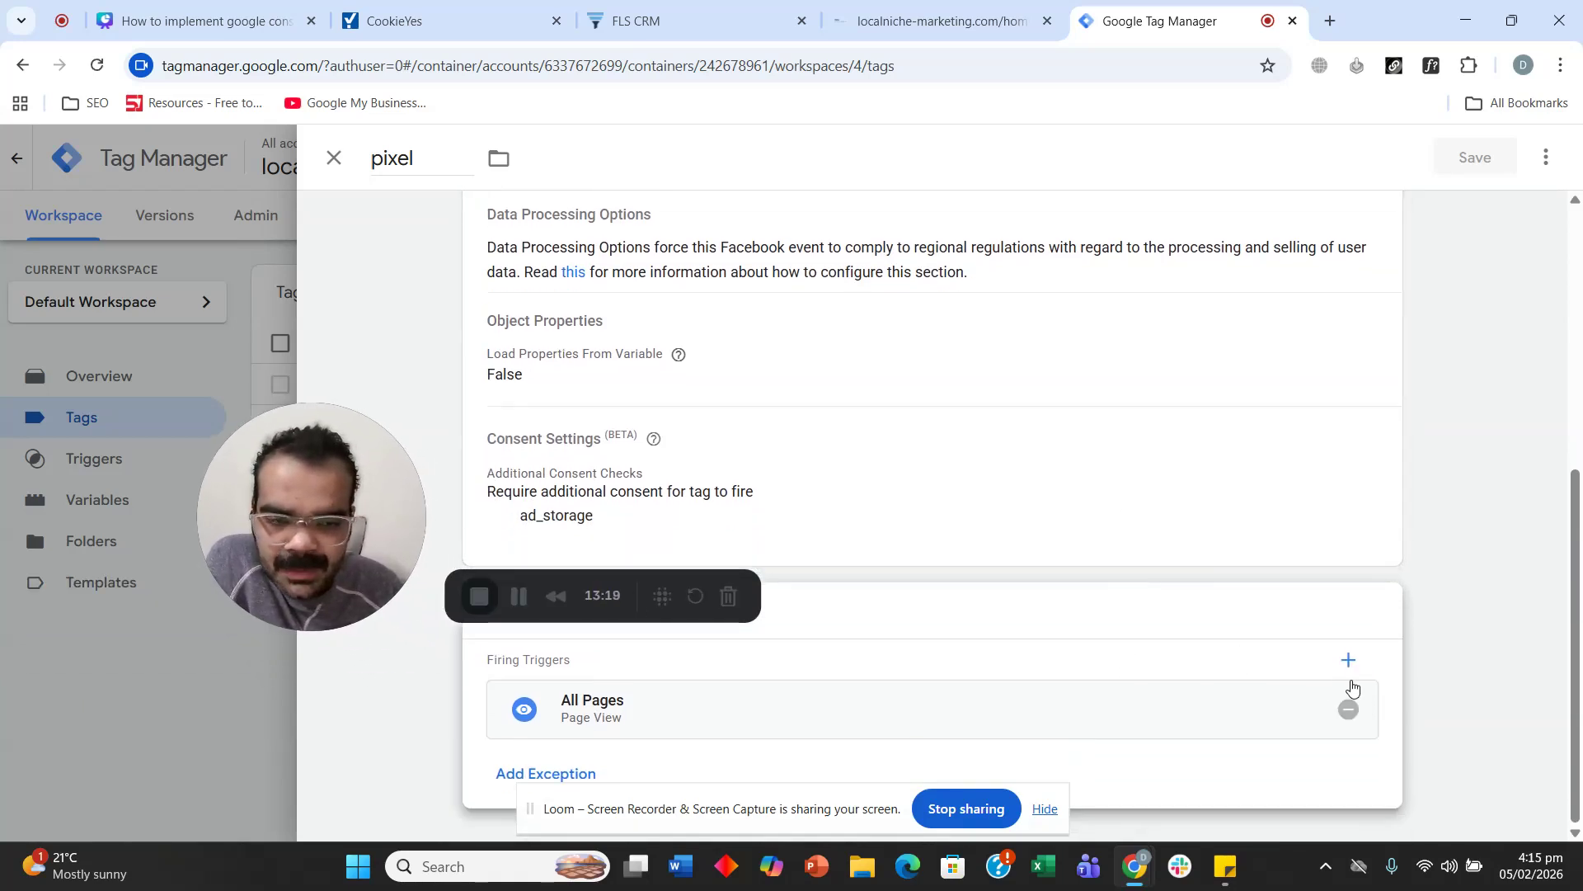
left_click(1349, 711)
left_click(935, 695)
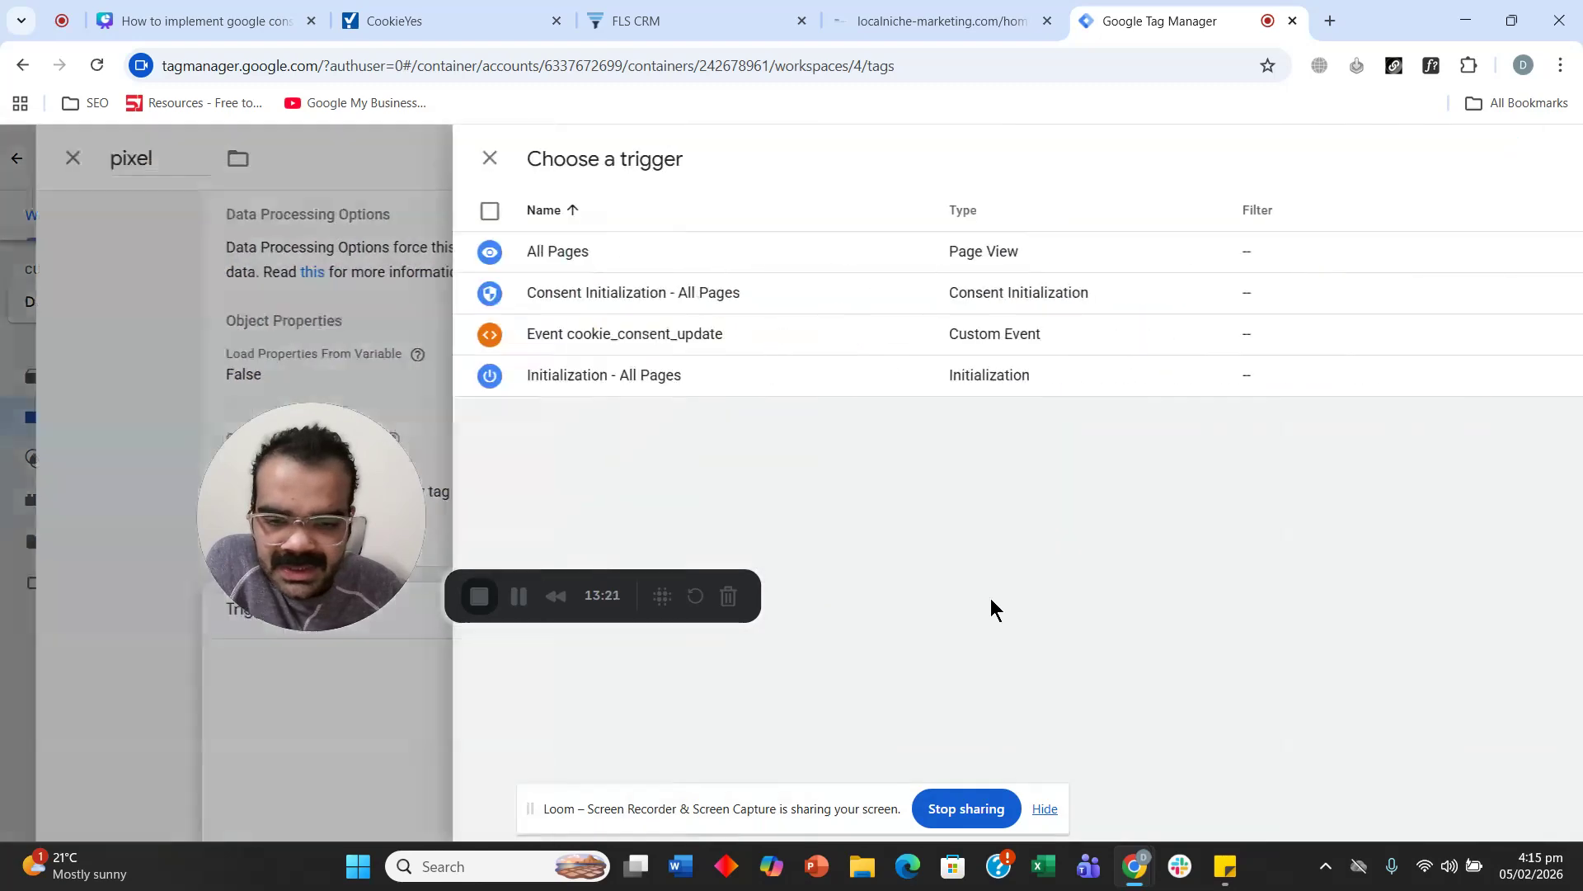
left_click(333, 334)
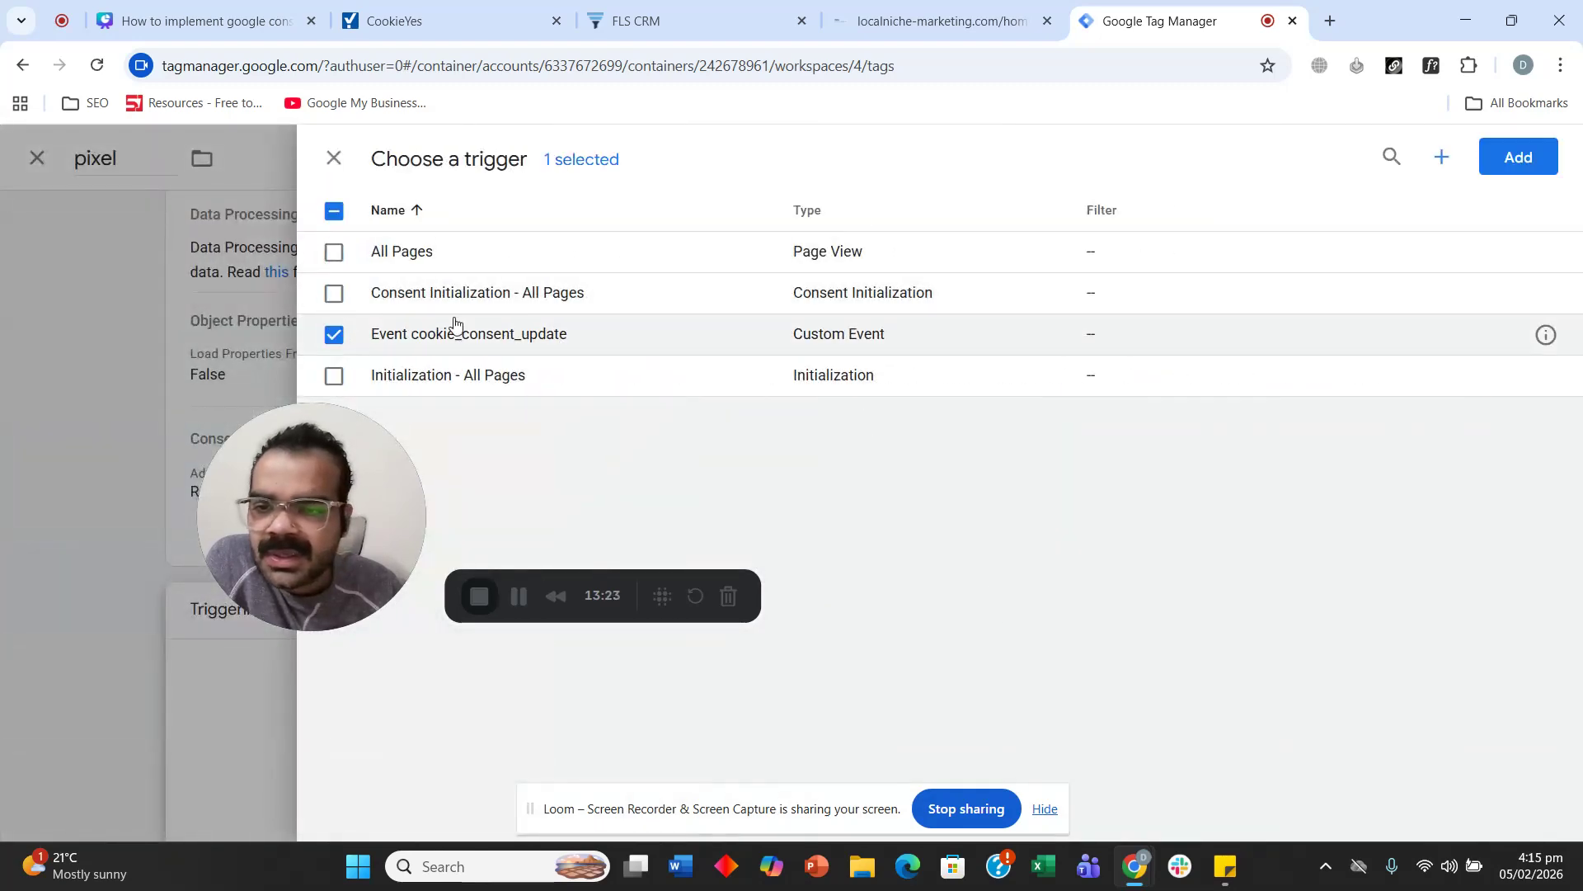
left_click(1537, 162)
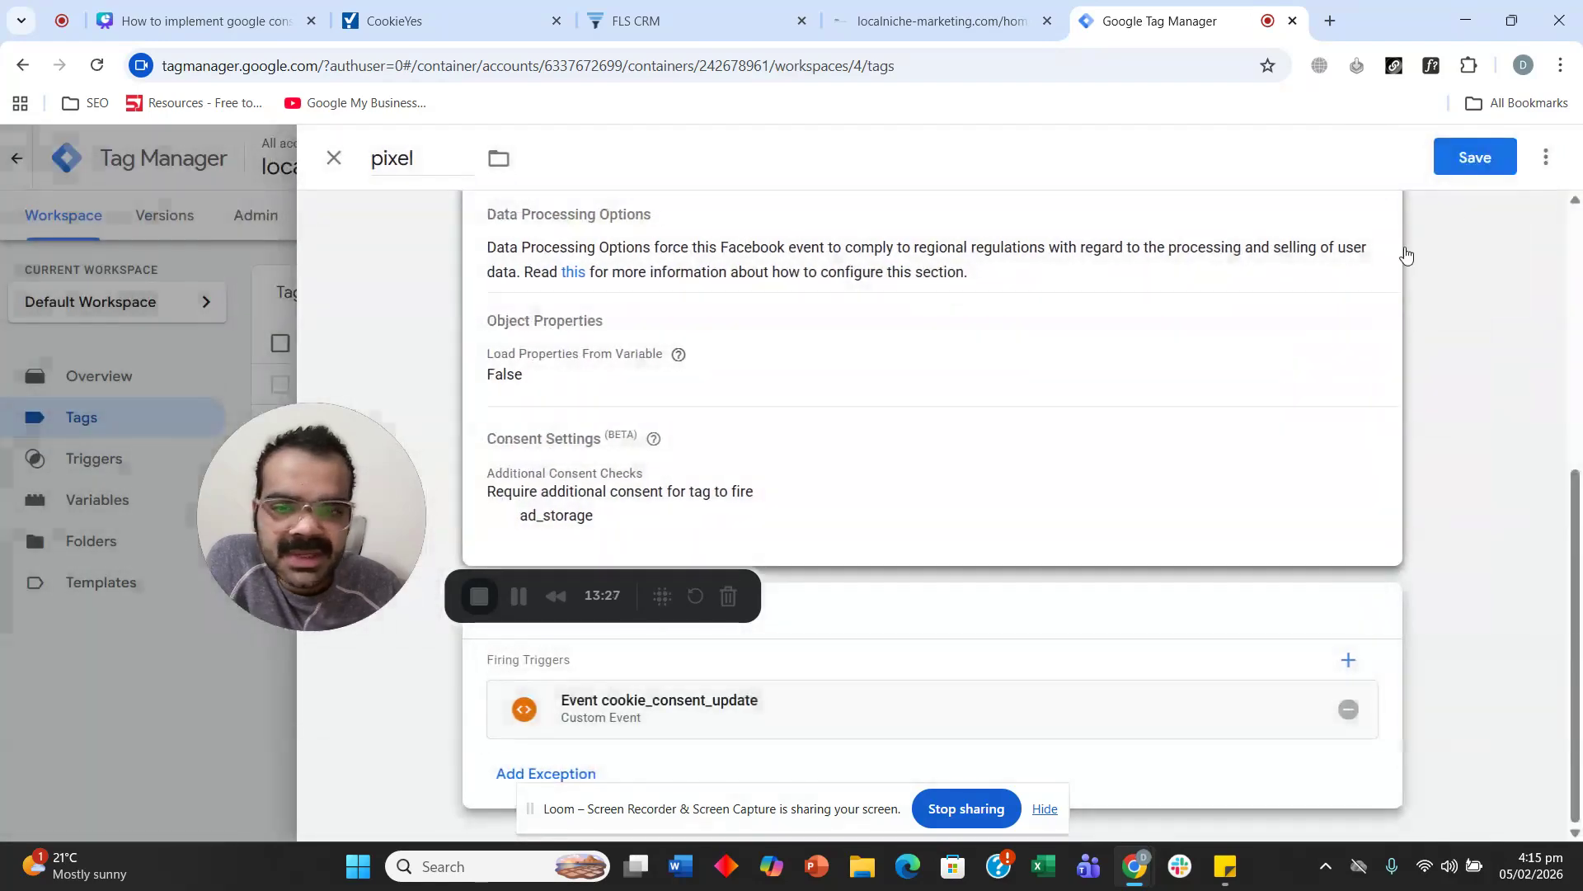
scroll(1000, 552, "up", 5)
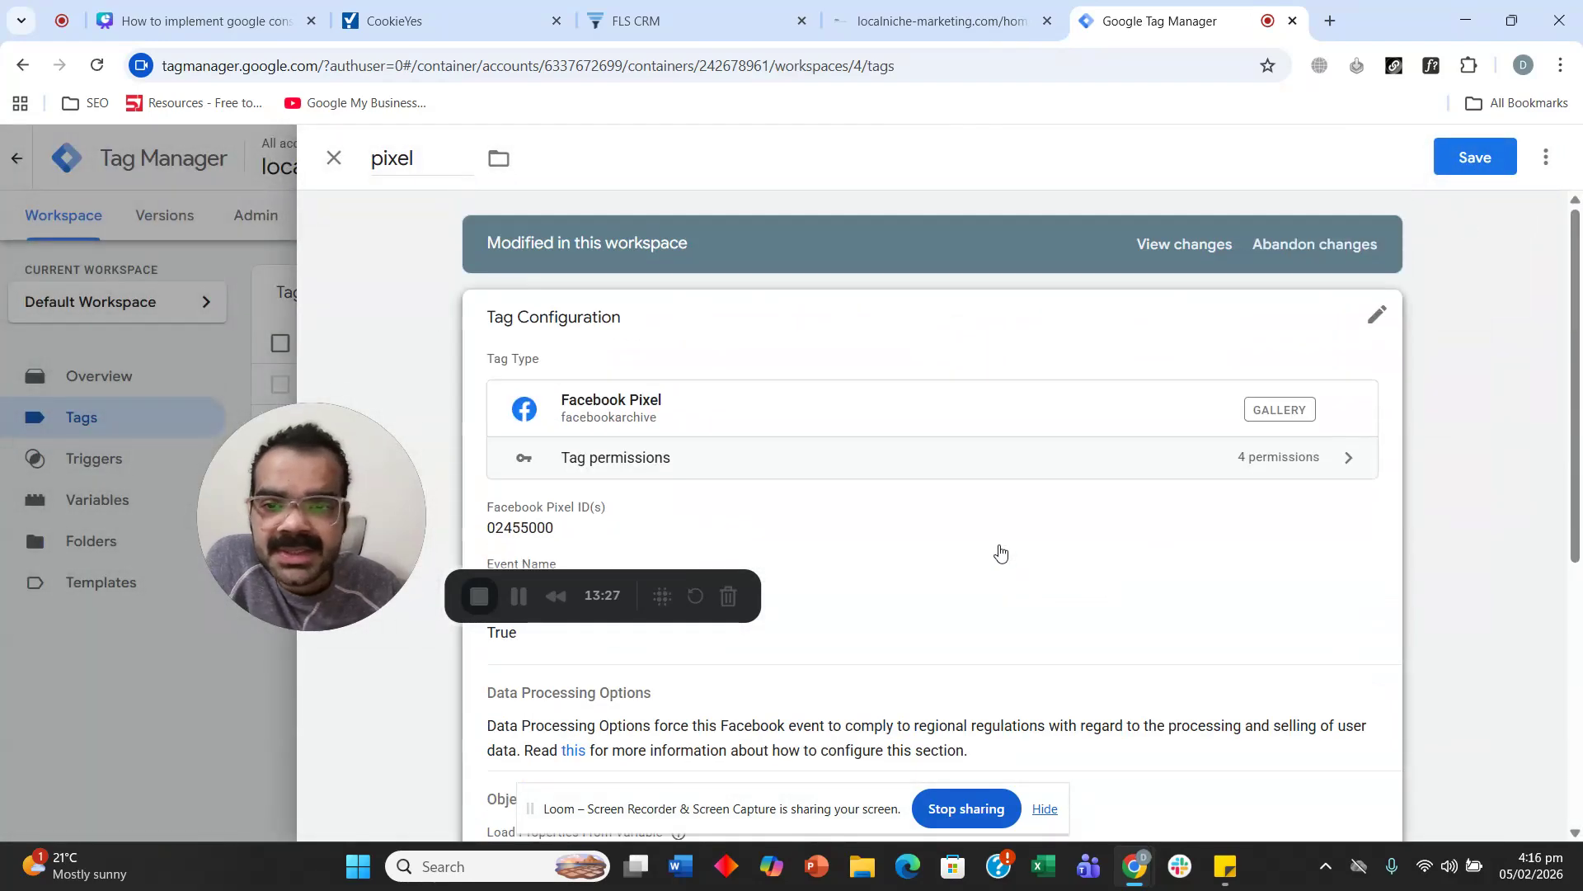
left_click(1458, 162)
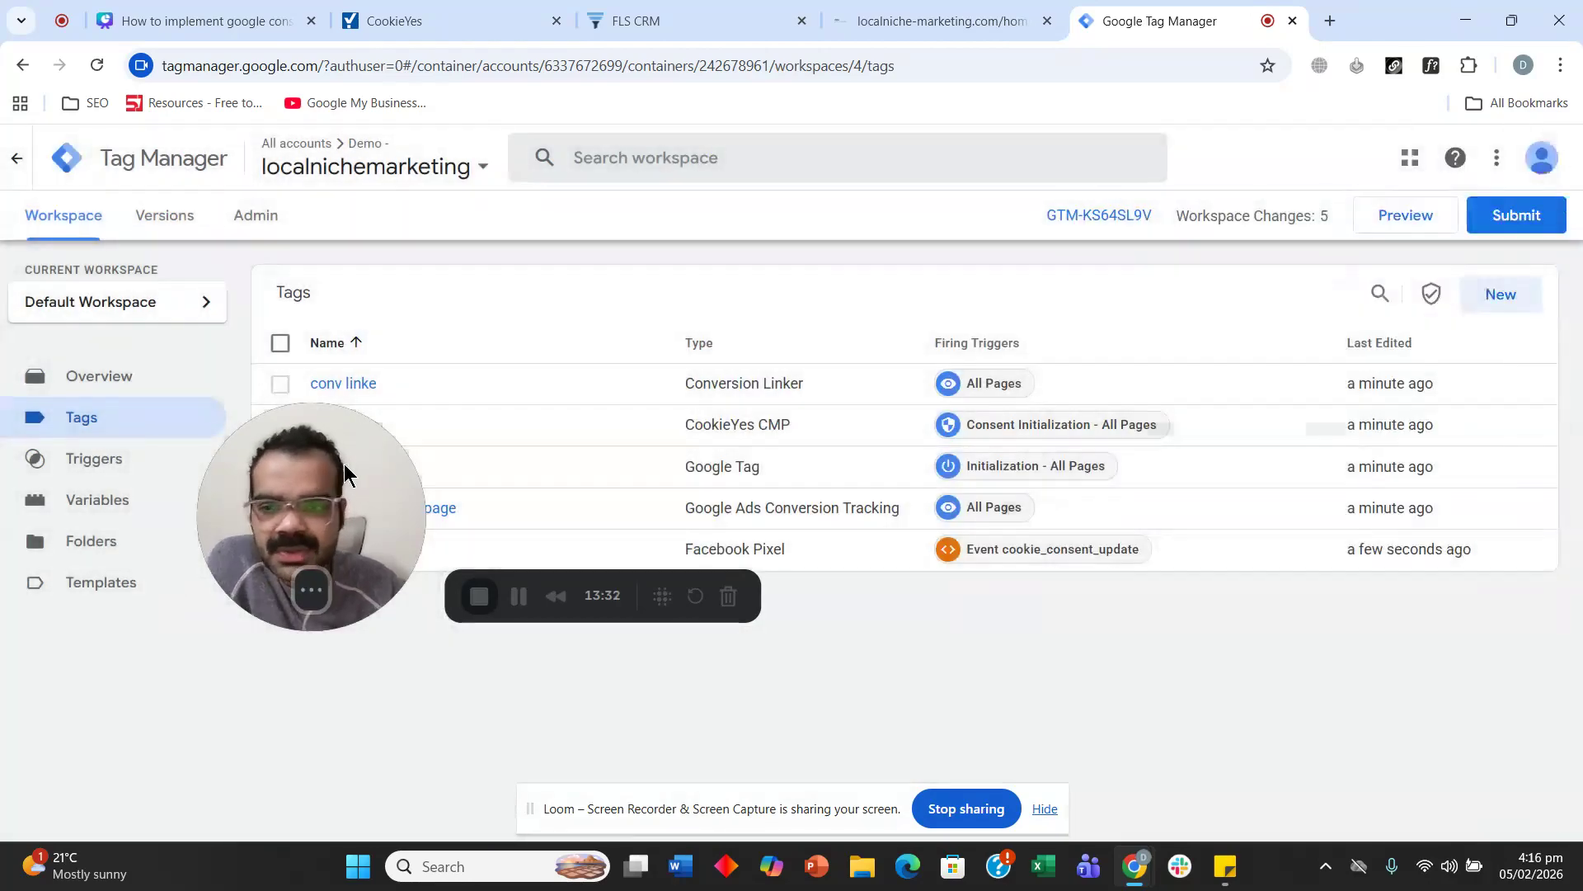
Review the Consent Overview for unconfigured tags and check the pixel tag's additional consent, then return to the tag list.
left_click_drag(344, 463, 155, 580)
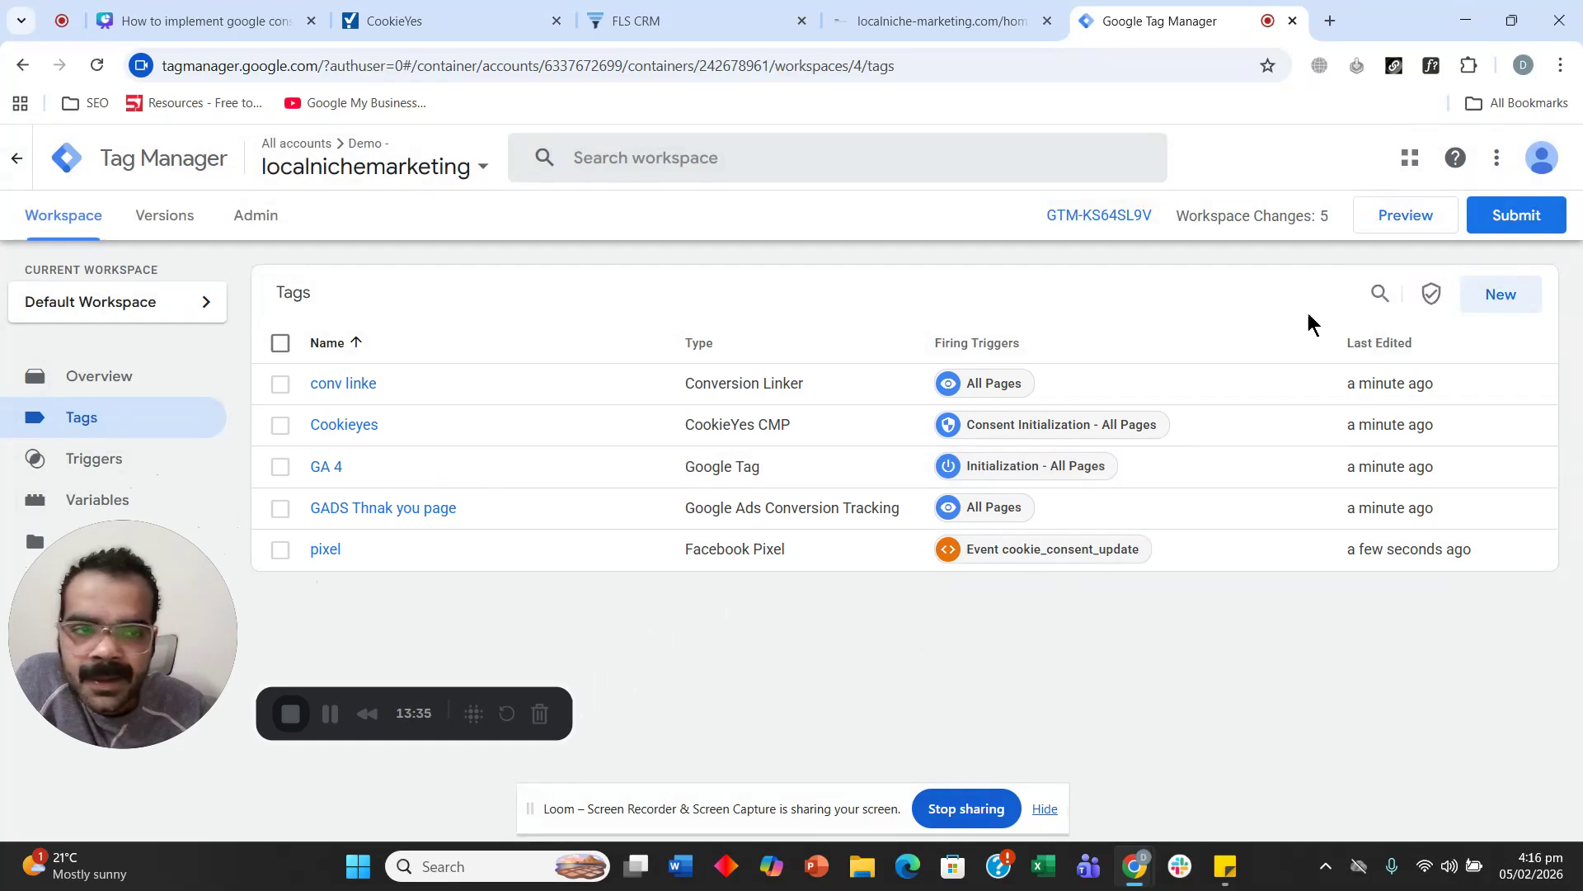
left_click(1430, 295)
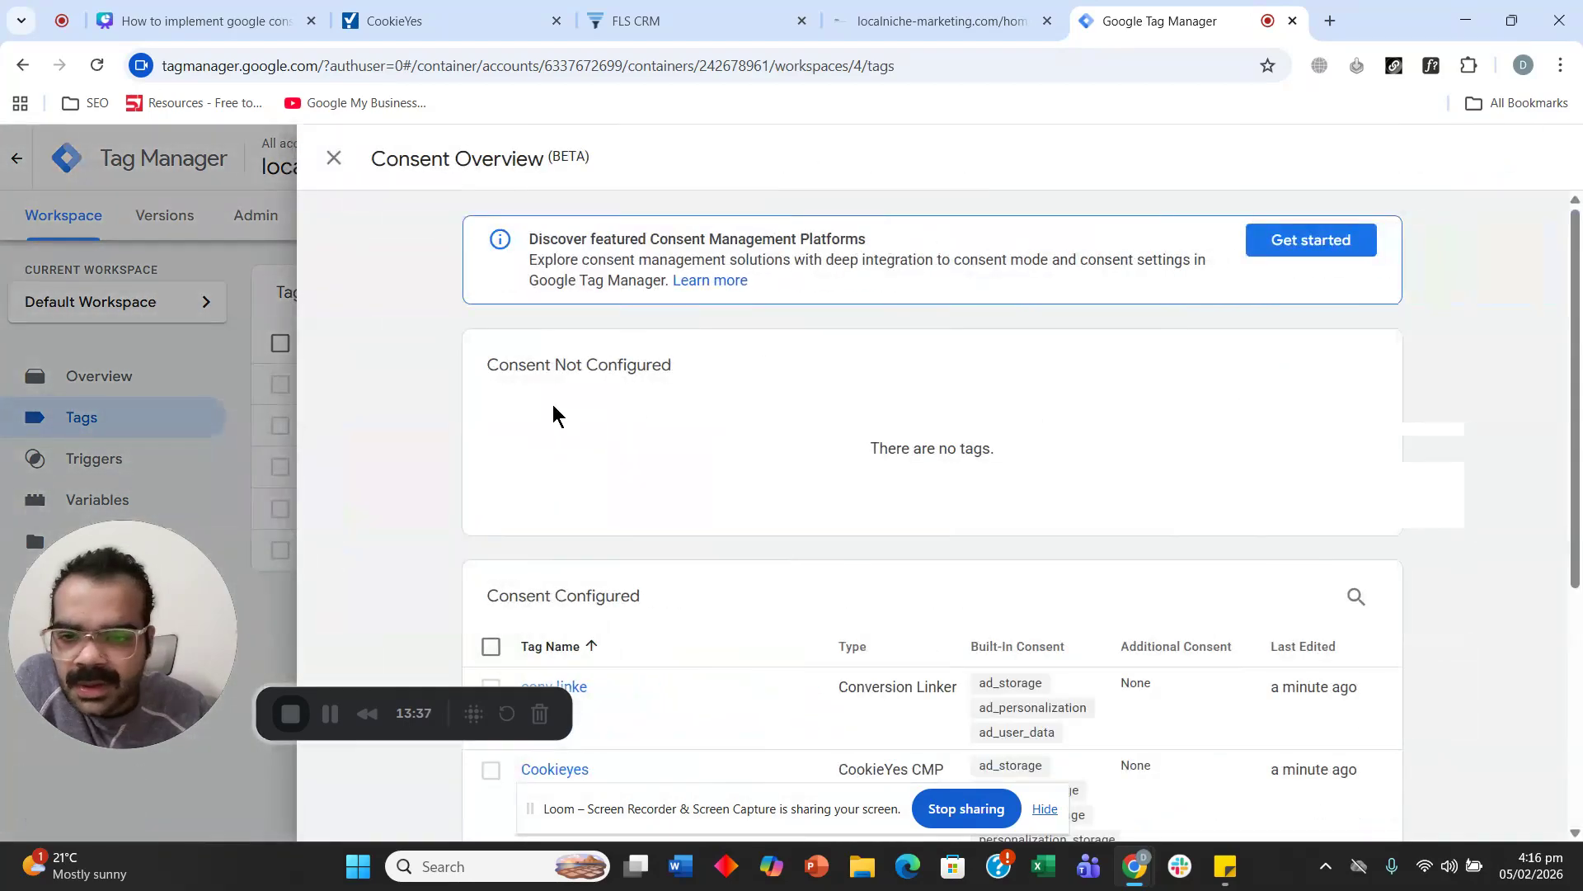
scroll(552, 413, "down", 5)
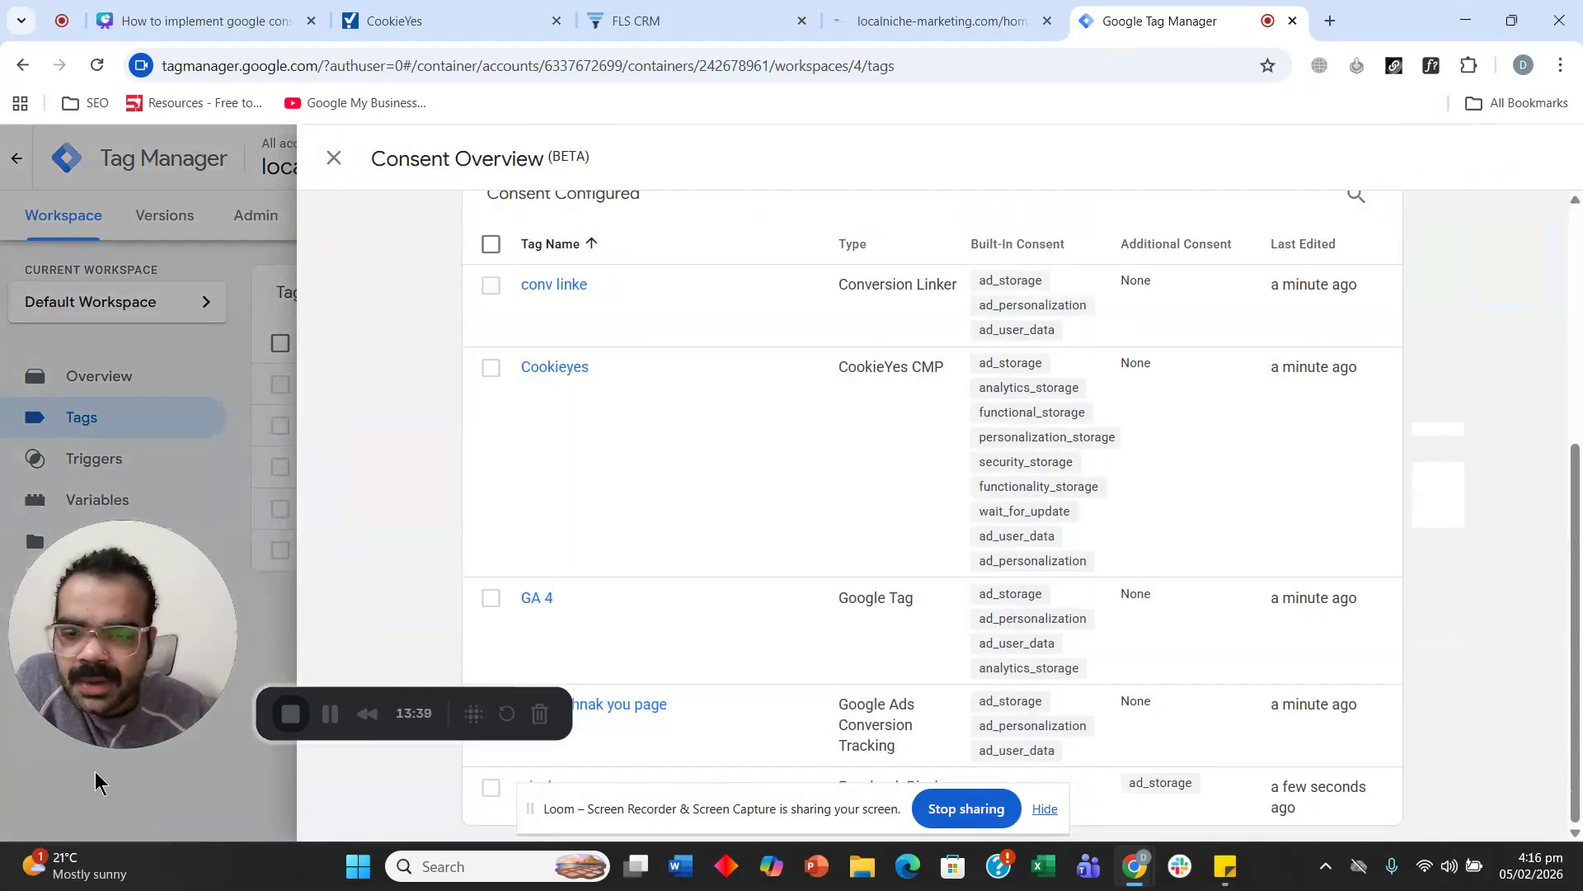
left_click_drag(45, 671, 46, 297)
left_click_drag(701, 806, 1273, 635)
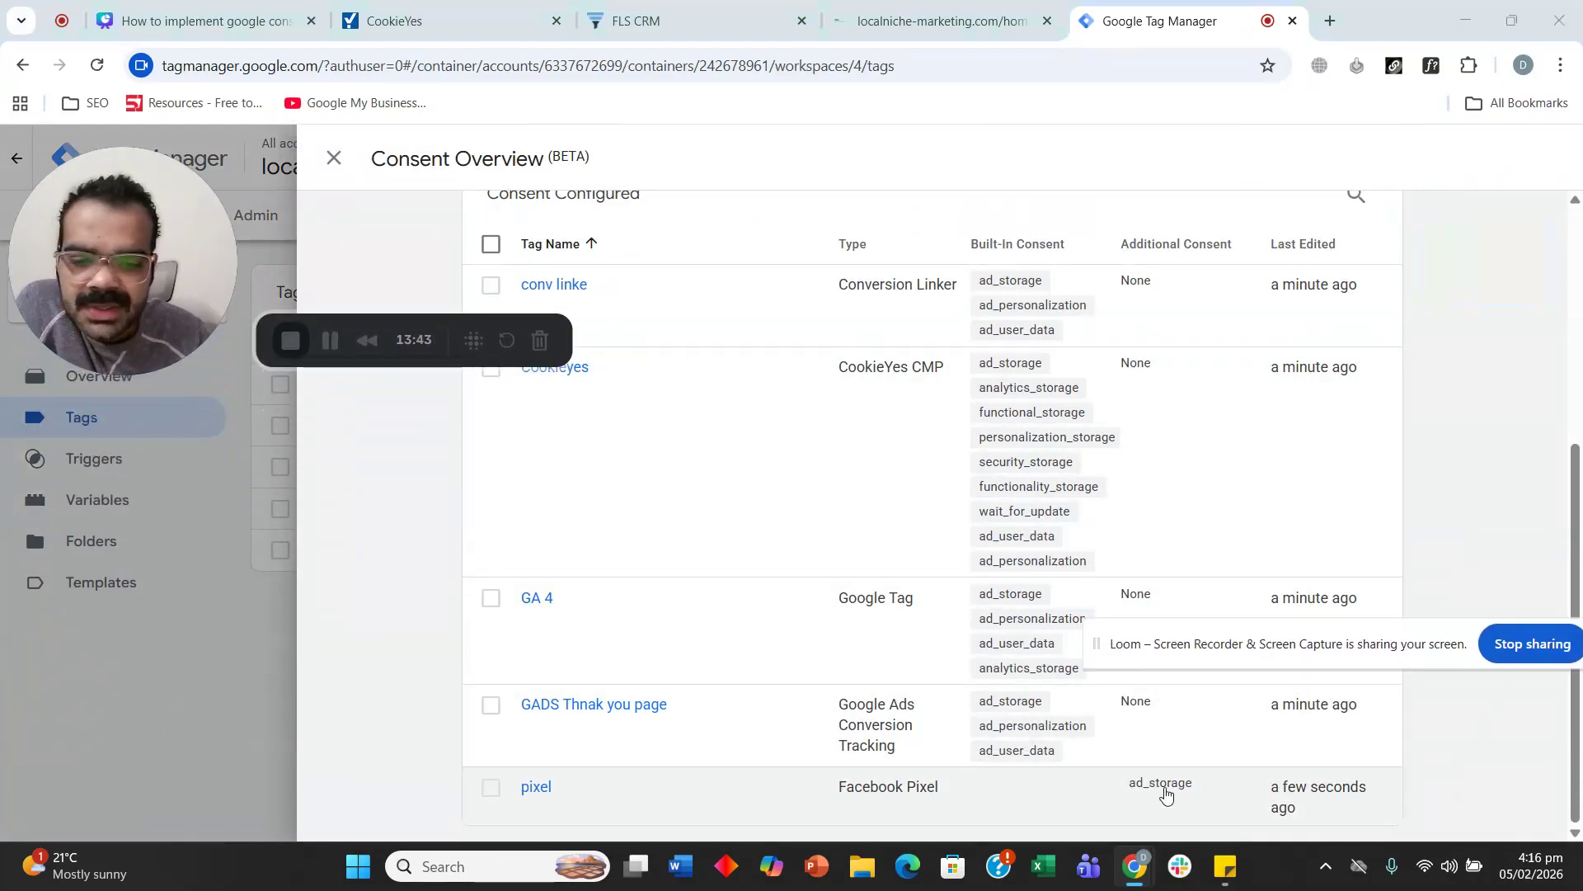
left_click_drag(1128, 783, 1206, 784)
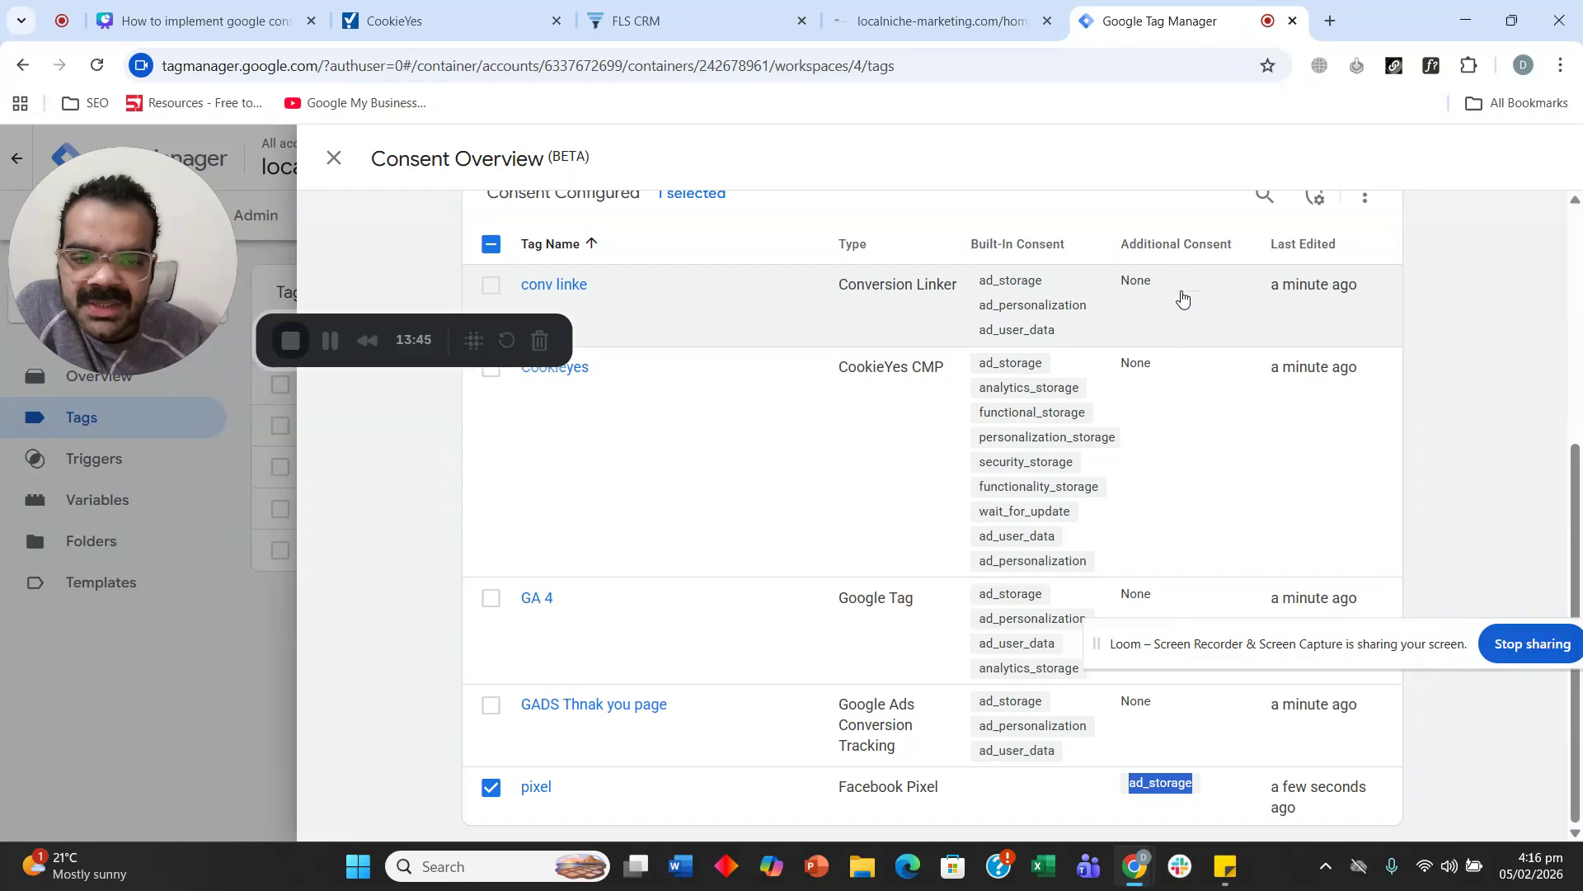
scroll(791, 495, "up", 5)
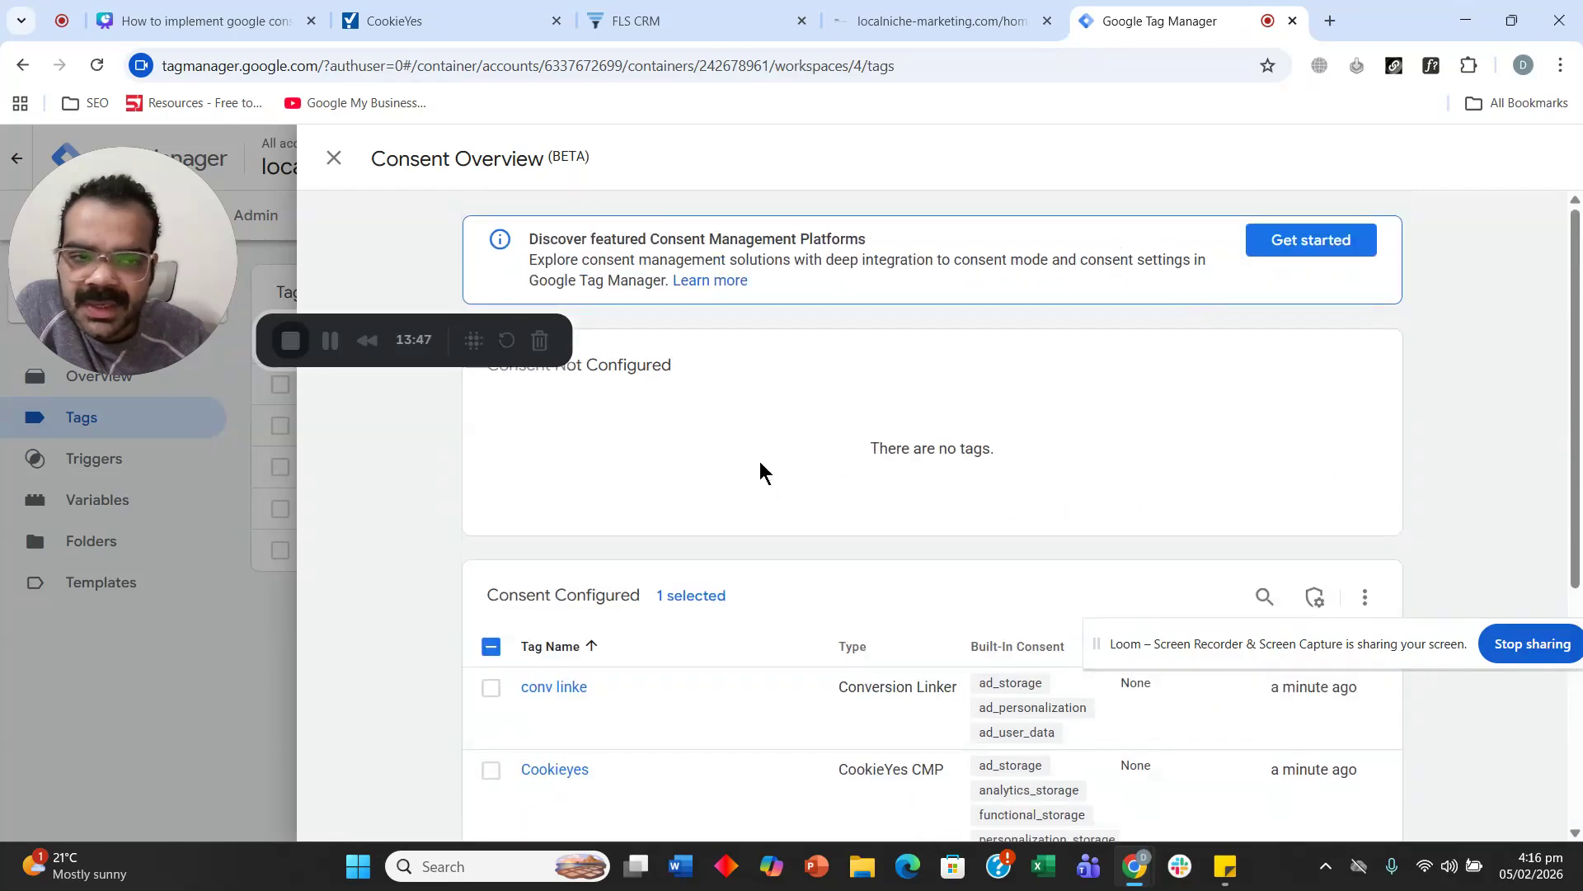
left_click(334, 159)
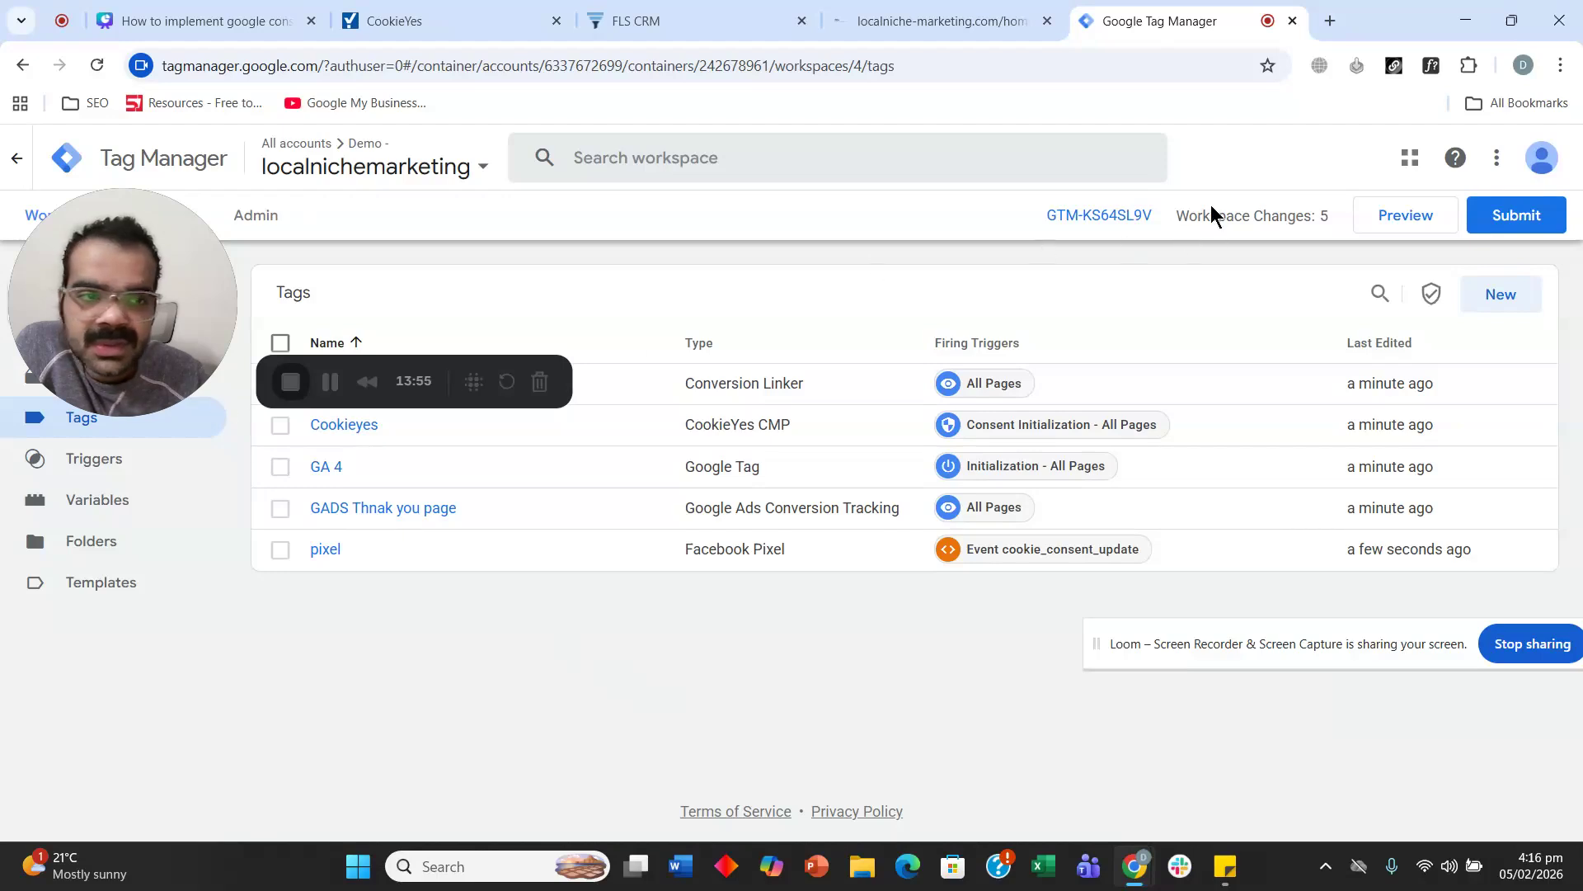
left_click(1400, 225)
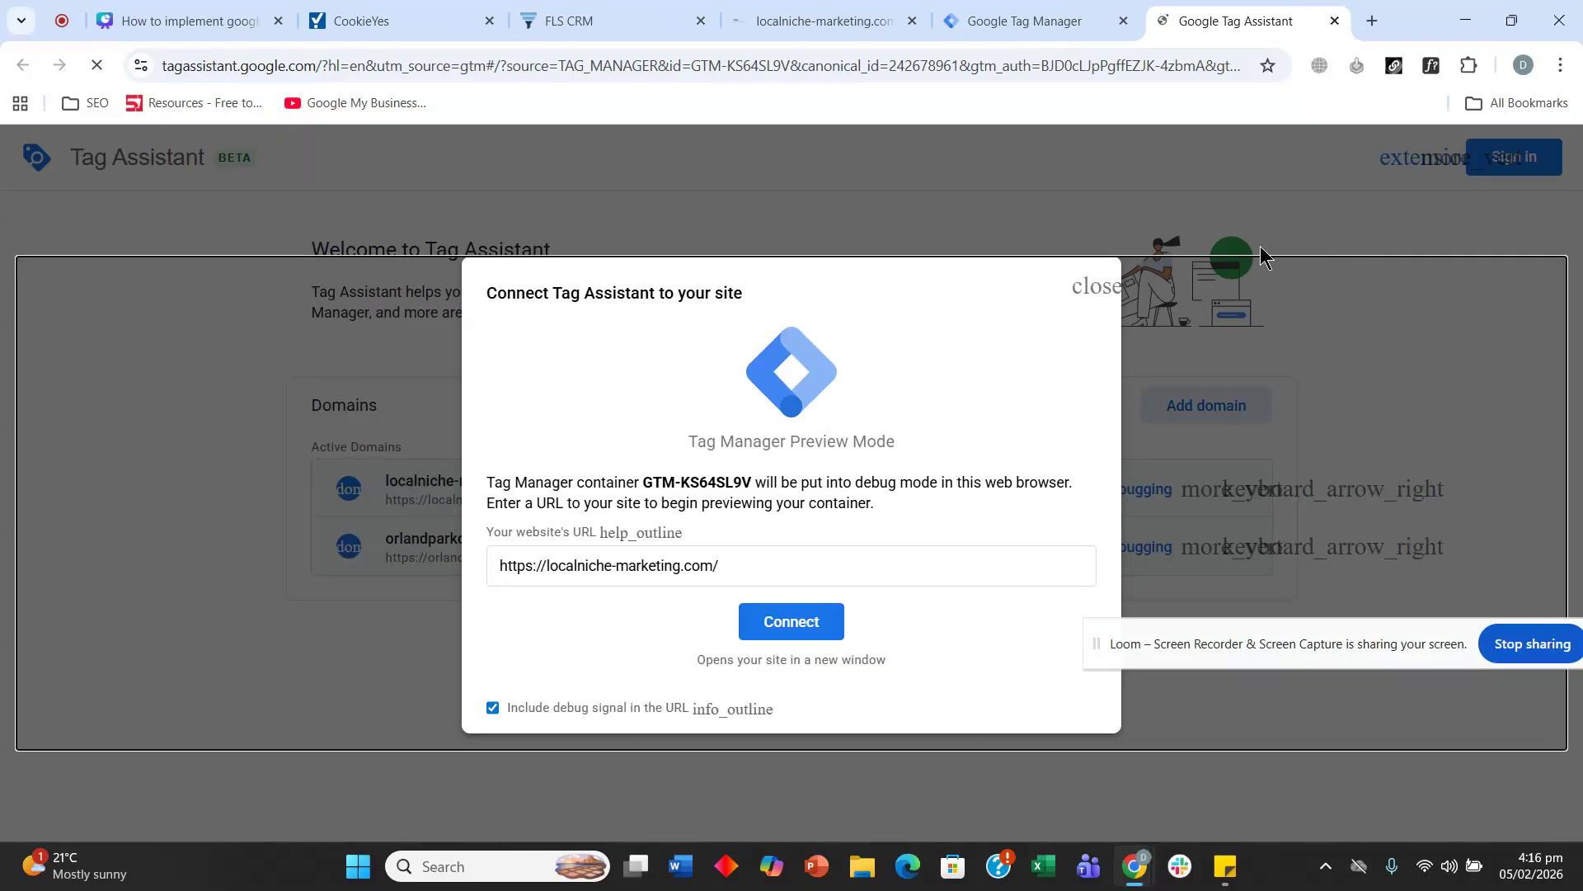
left_click(816, 623)
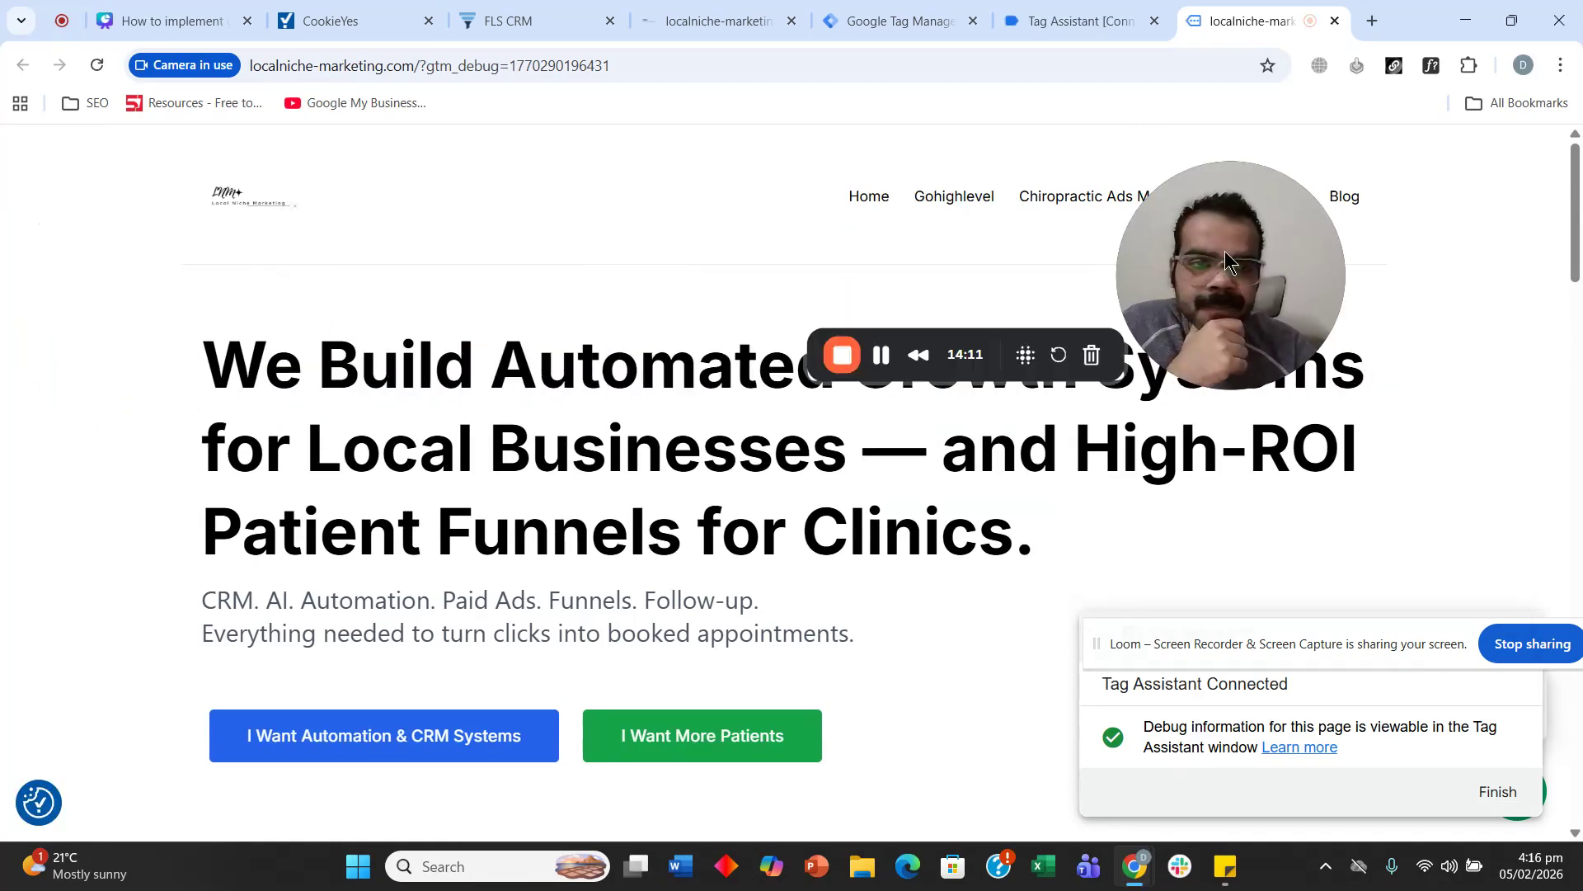
left_click(1072, 20)
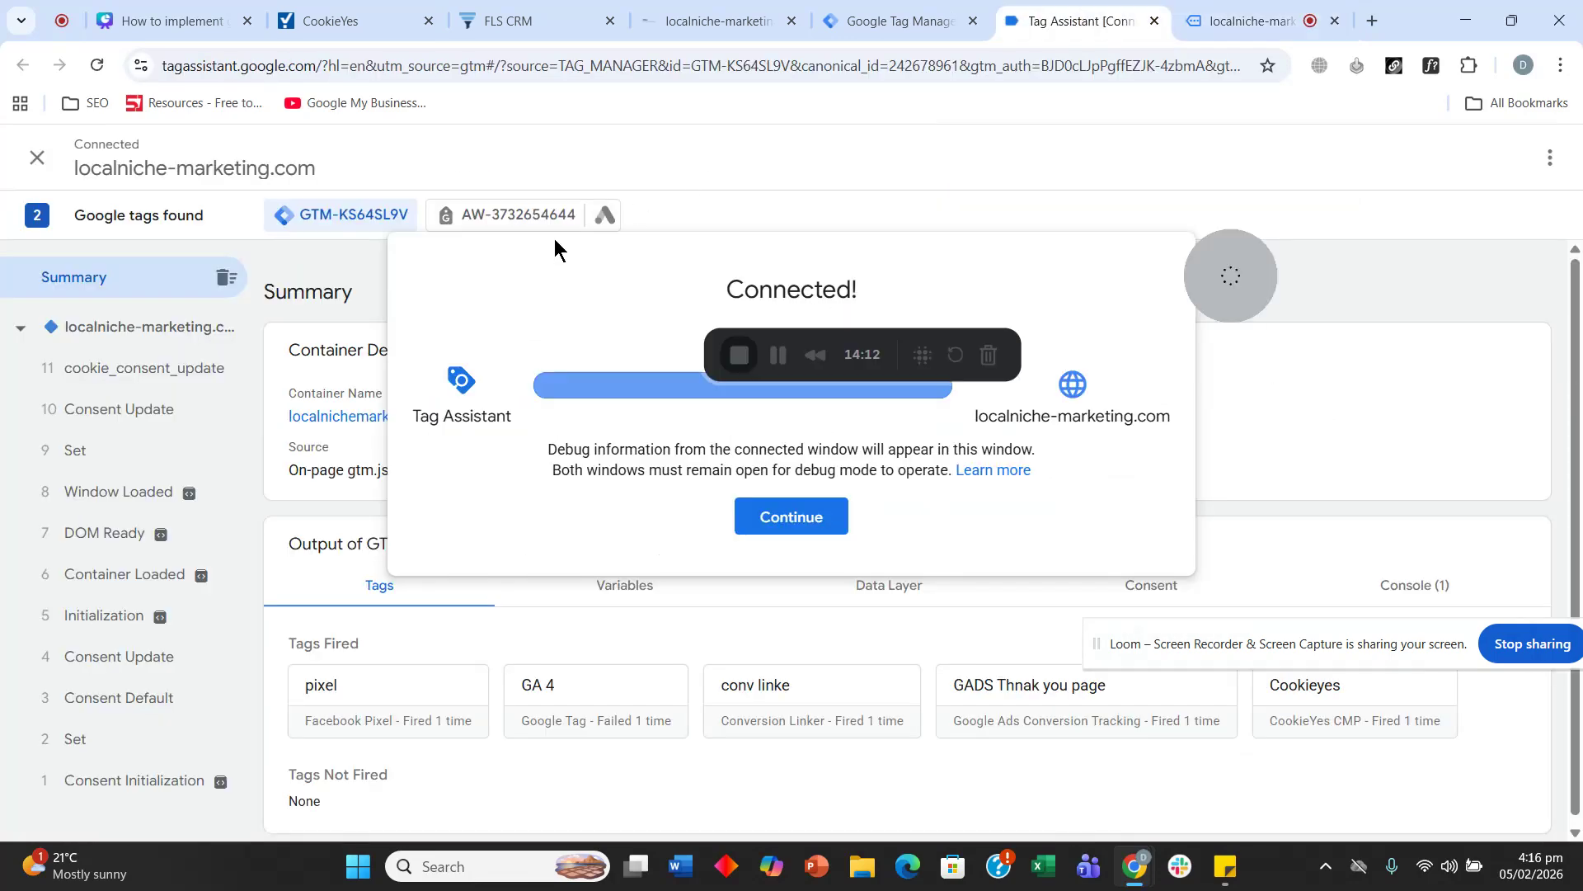
left_click(808, 526)
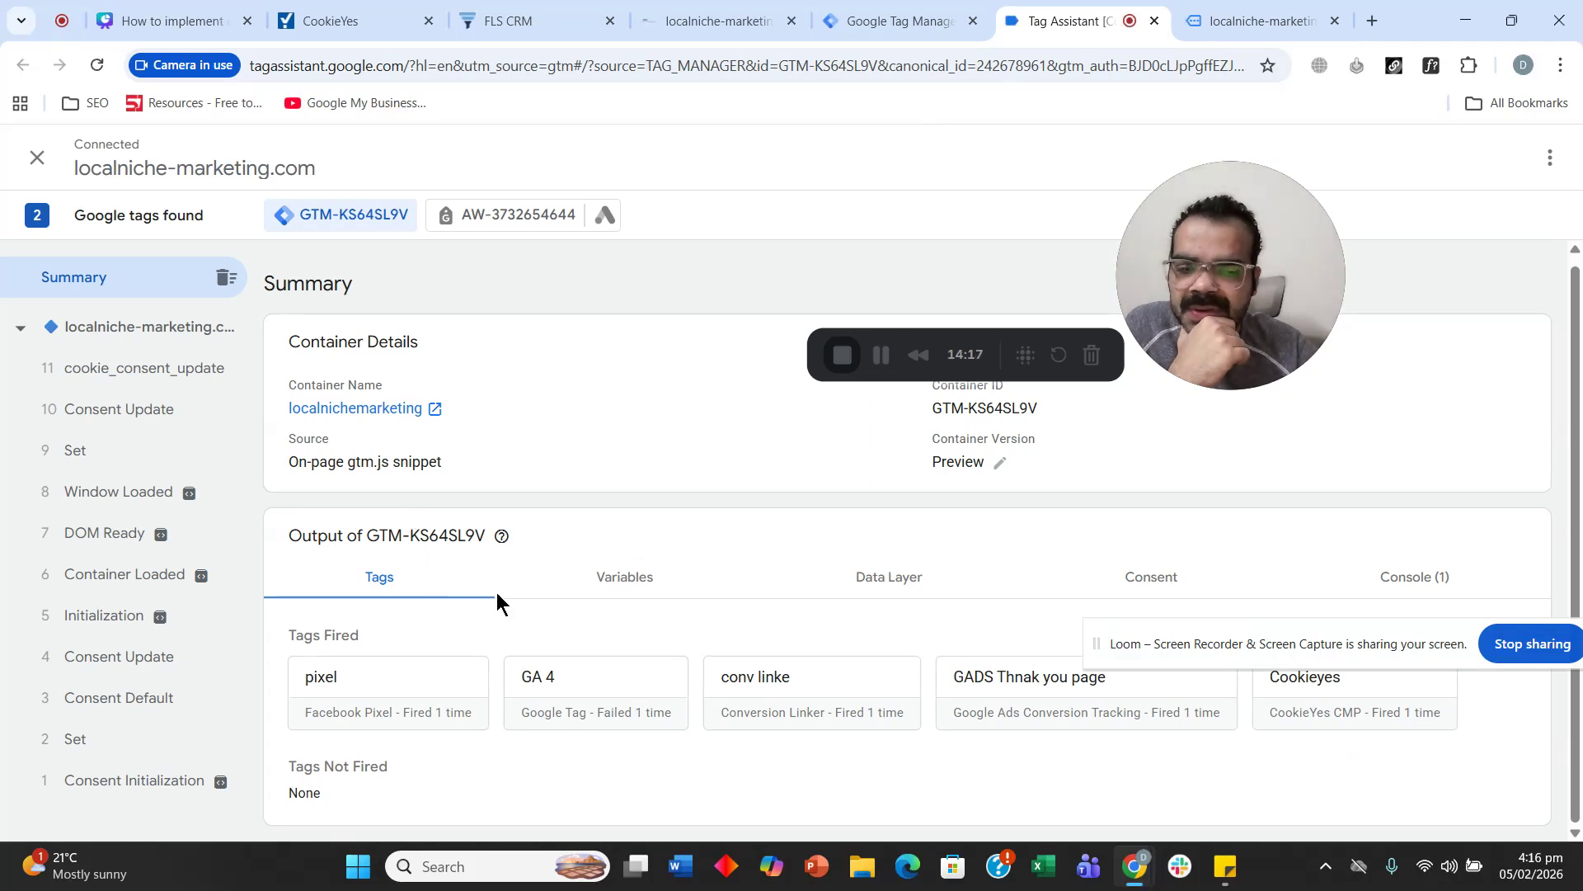
left_click(195, 375)
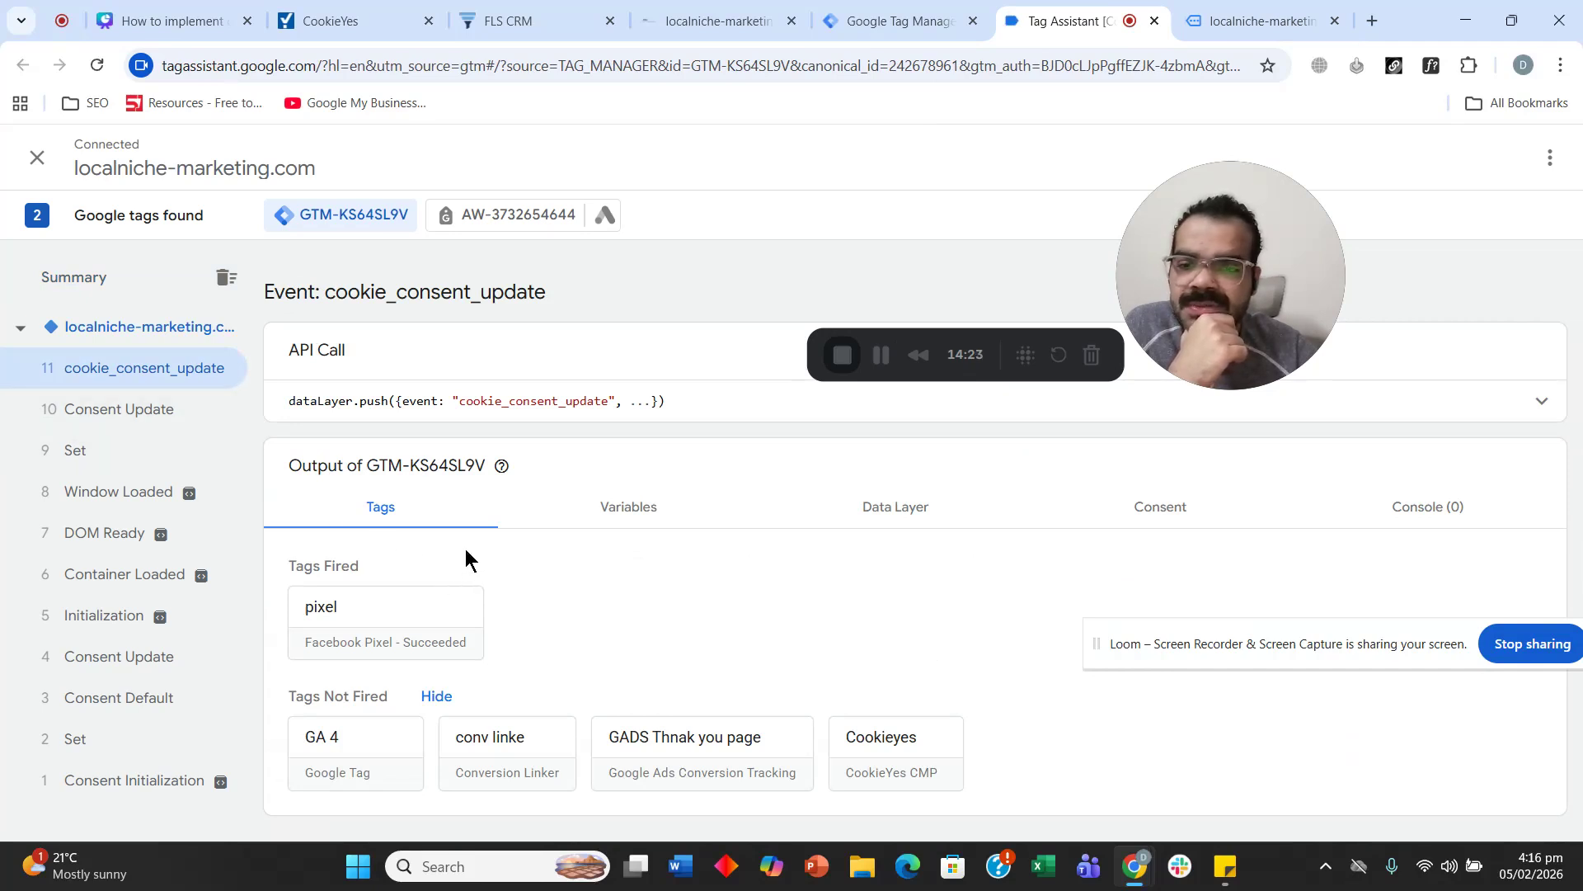
Reject all cookies in the website's consent preferences, then check the newest cookie_consent_update event in Tag Assistant for fired and consent-blocked tags.
left_click(1274, 11)
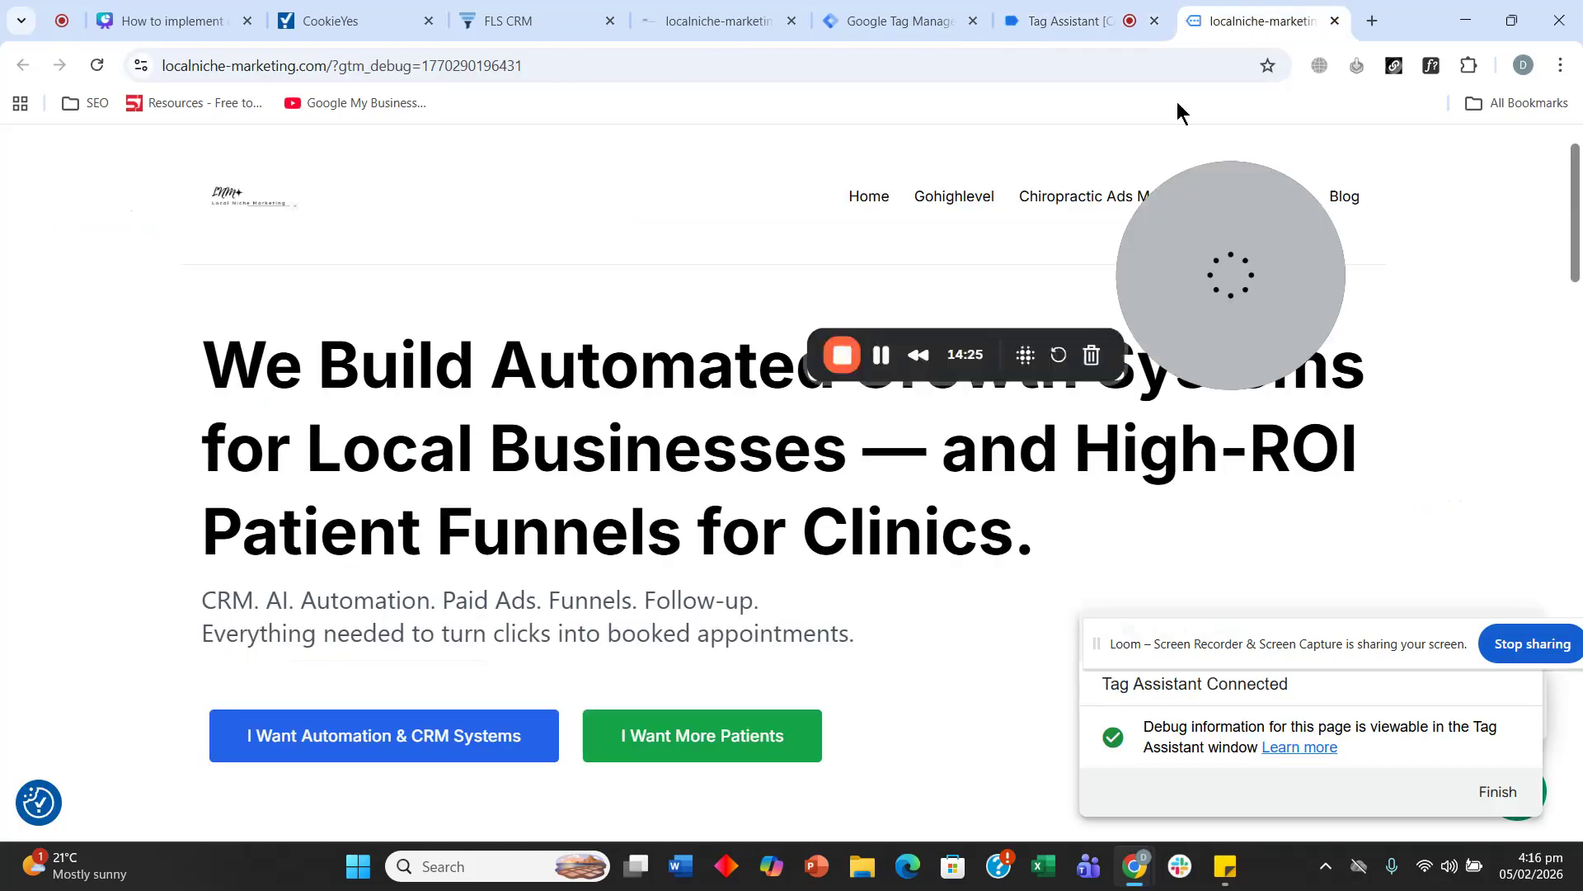
left_click(49, 804)
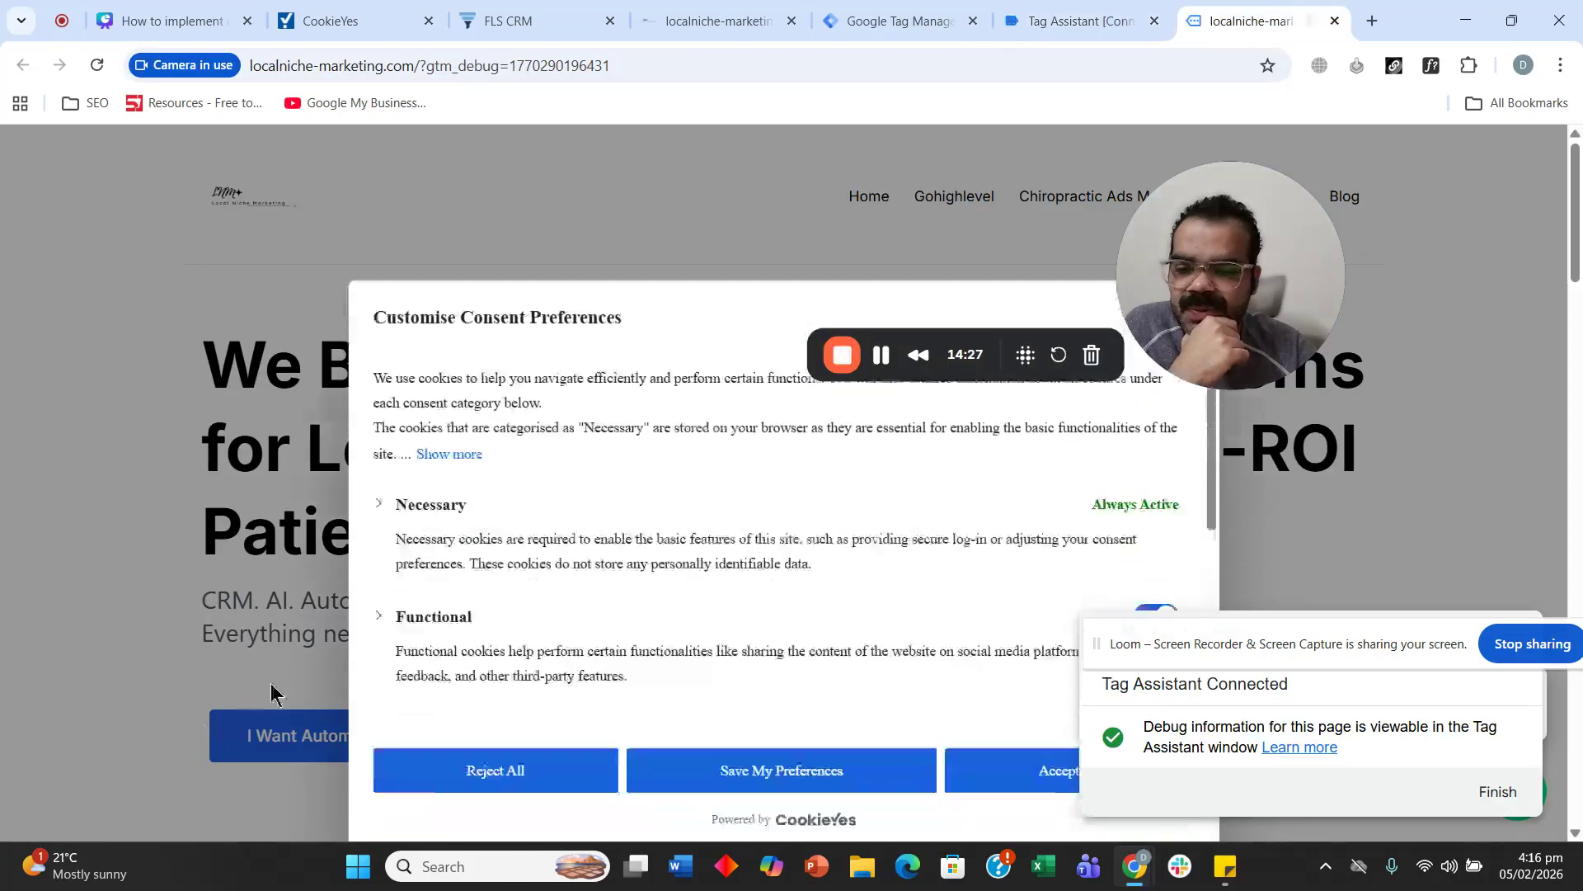
left_click(521, 688)
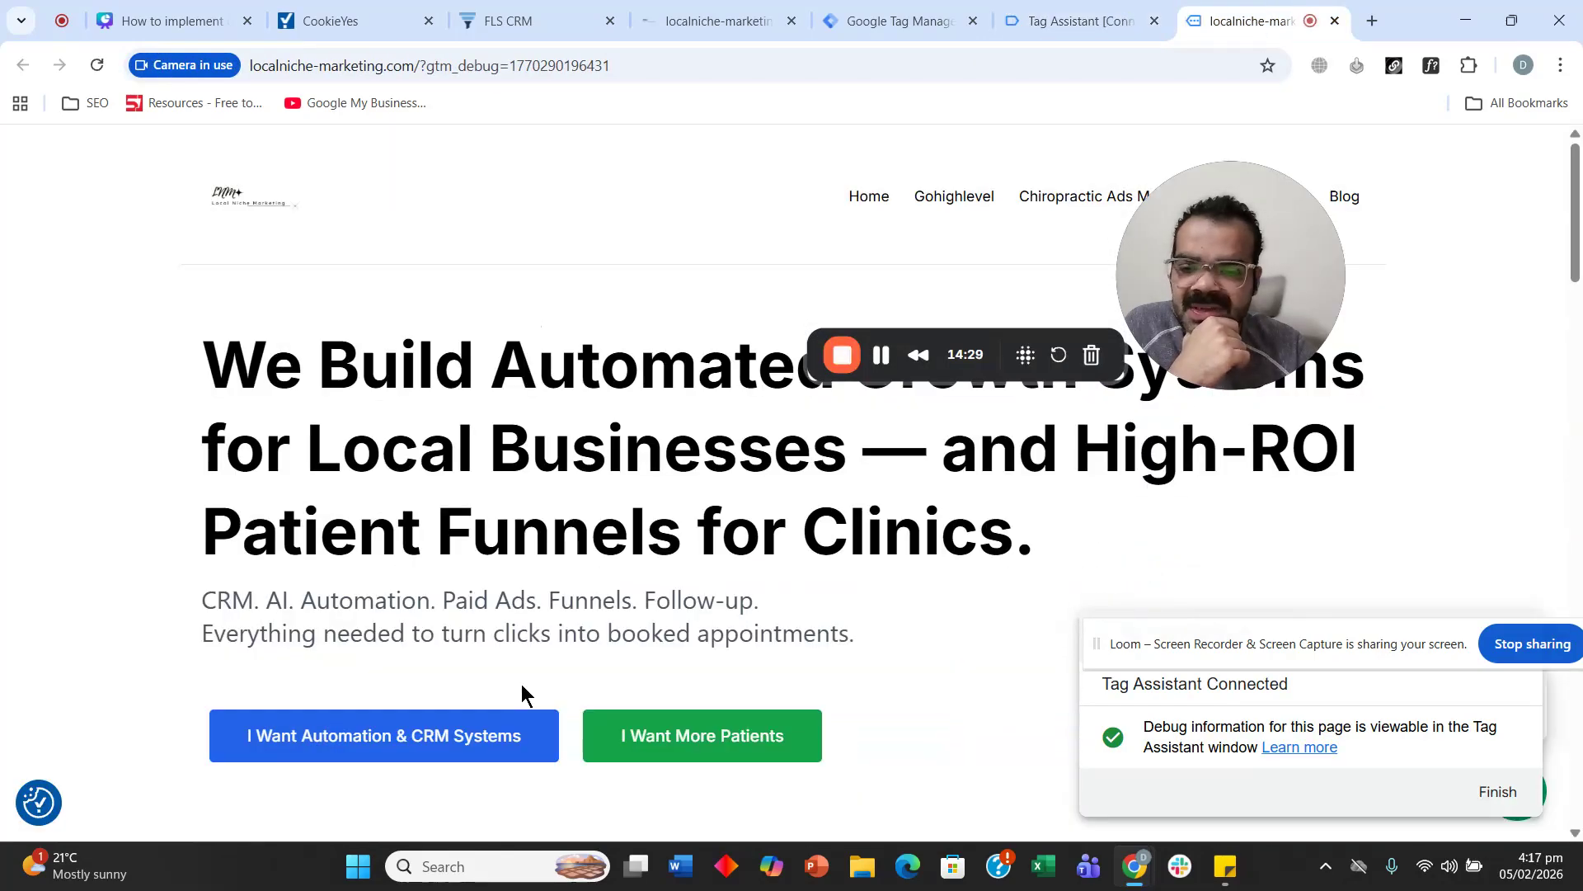
left_click(1089, 15)
left_click(74, 369)
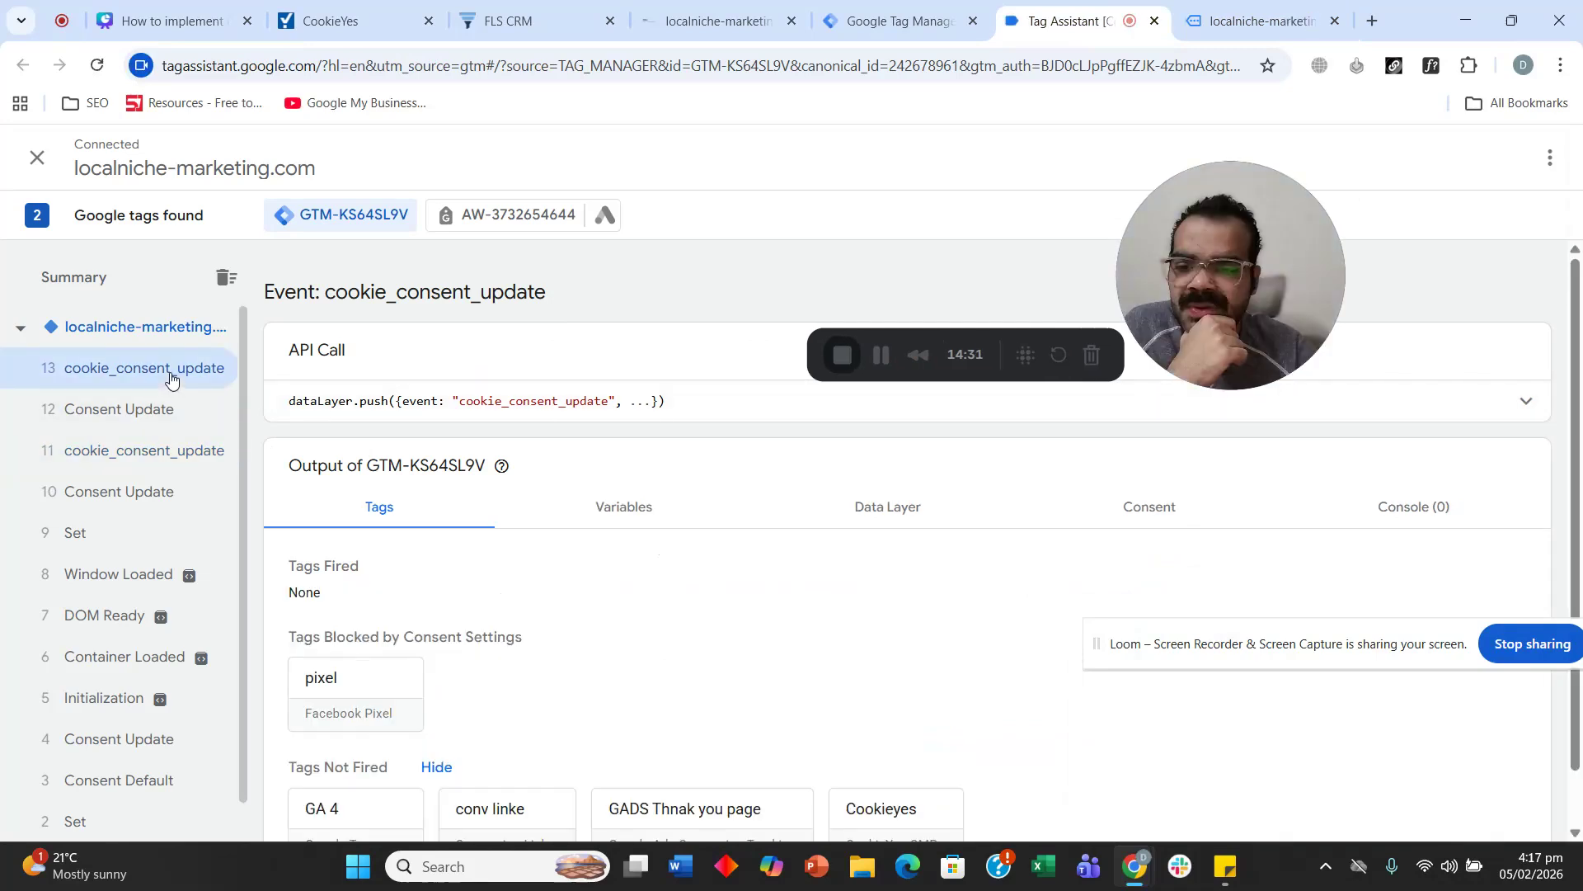
scroll(405, 530, "down", 1)
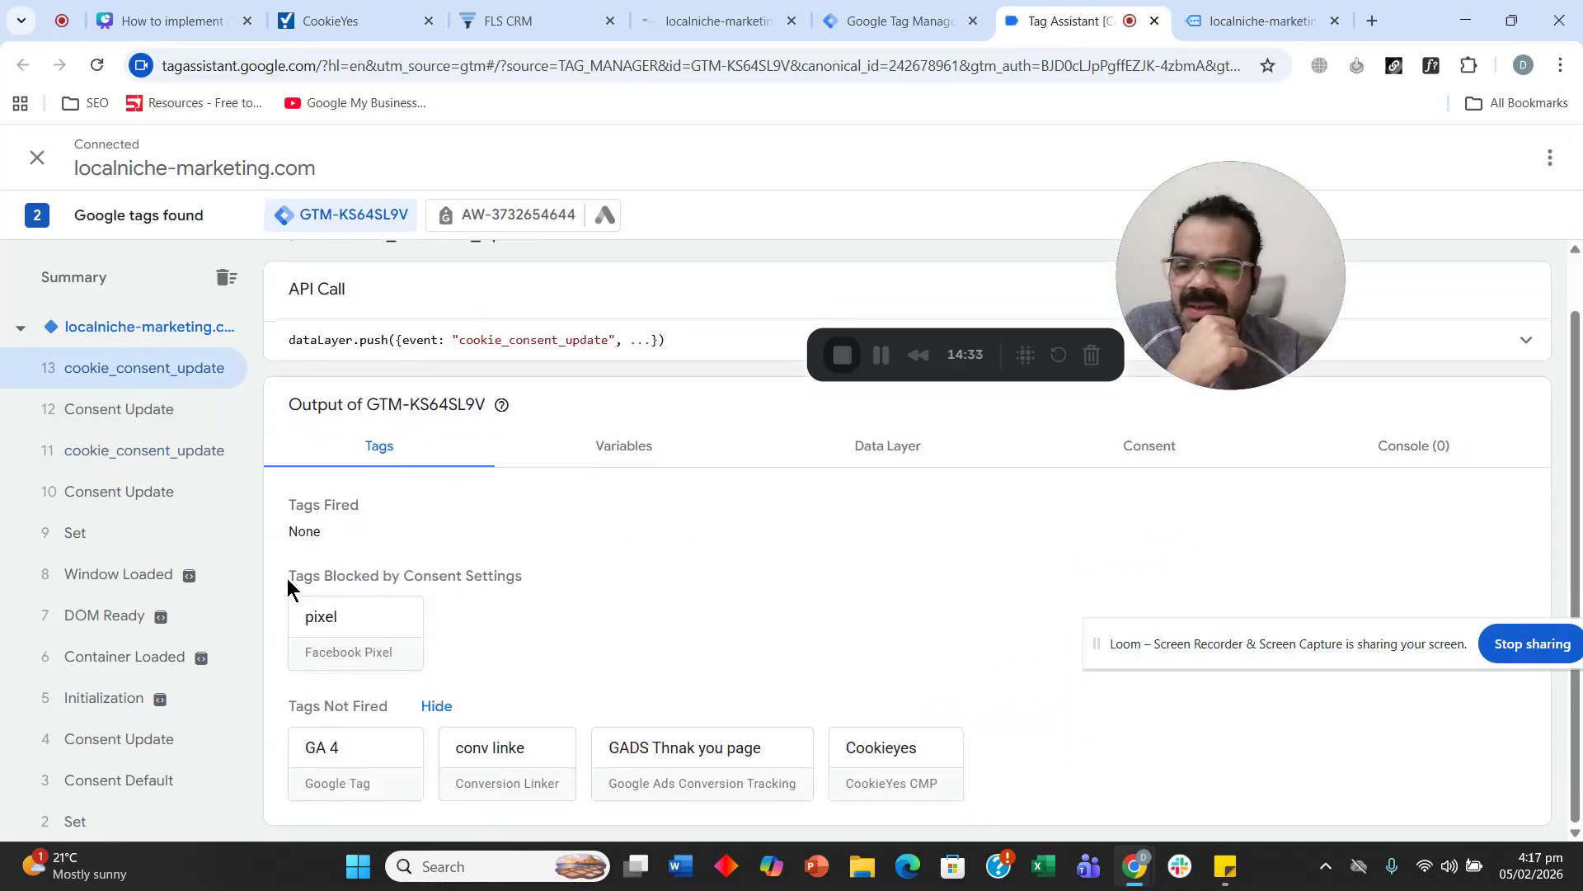
left_click_drag(447, 586, 542, 576)
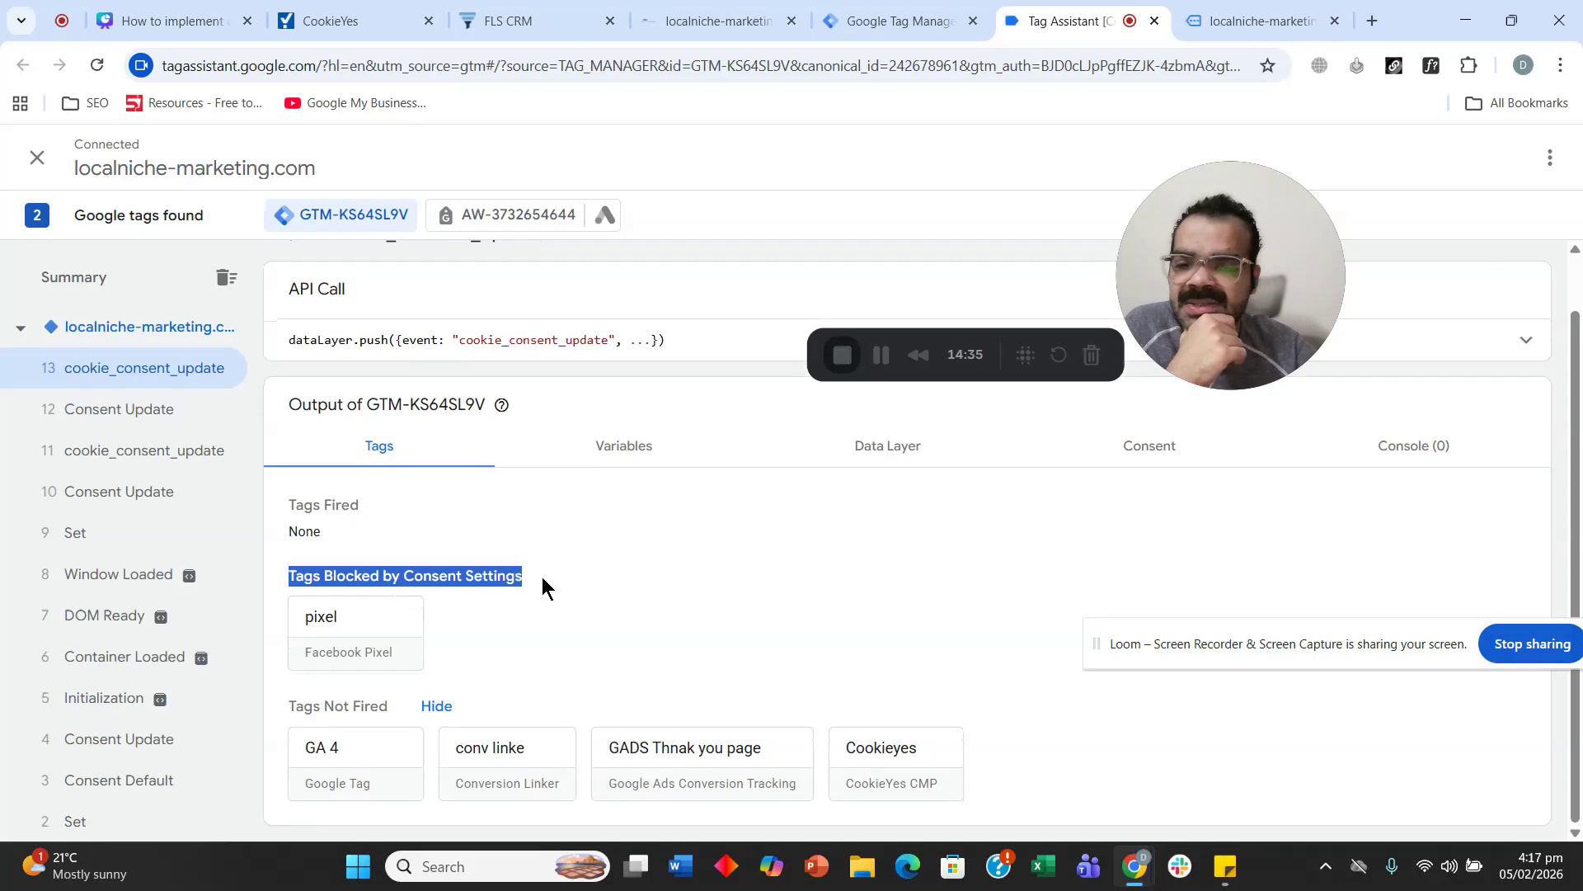
left_click_drag(360, 505, 305, 510)
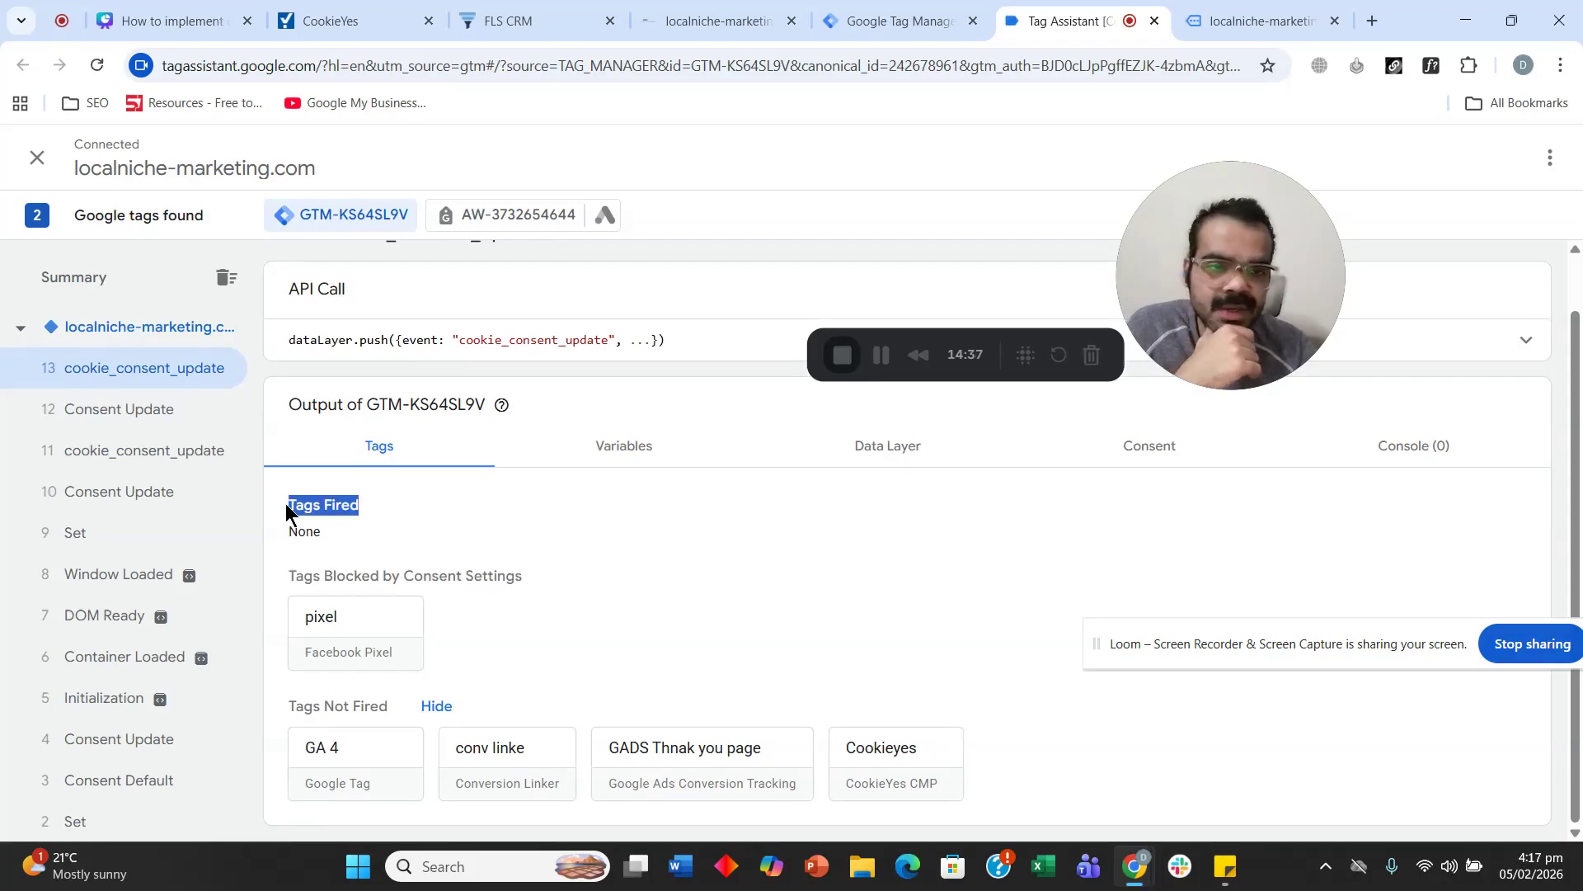
Accept all cookies in the website's consent preferences, then inspect the pixel tag's details under the newest cookie_consent_update event in Tag Assistant.
left_click(1229, 21)
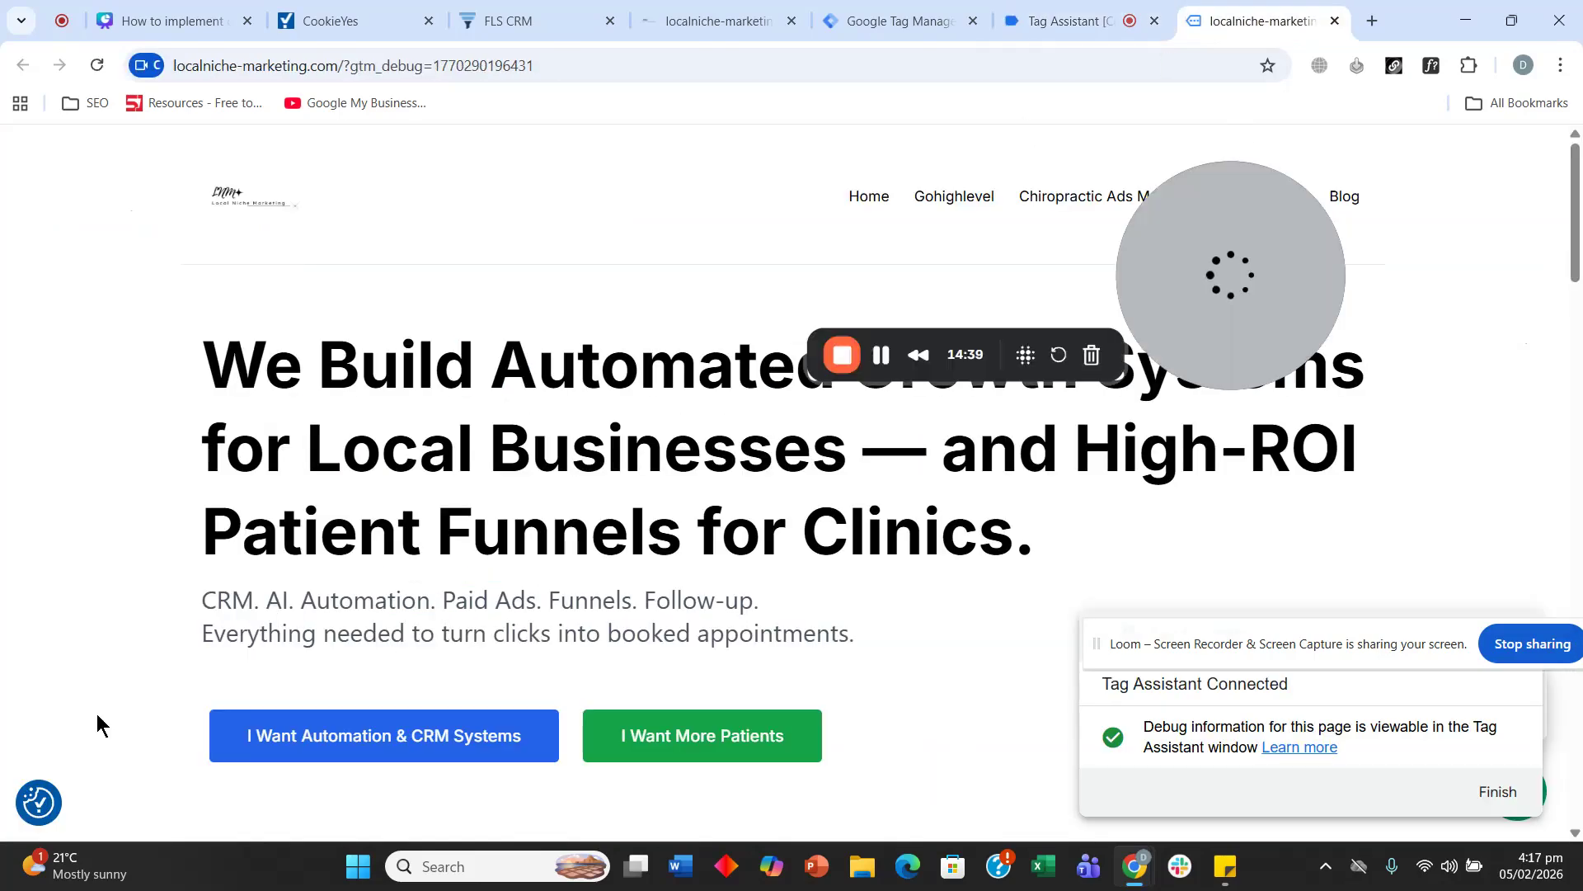
left_click(38, 802)
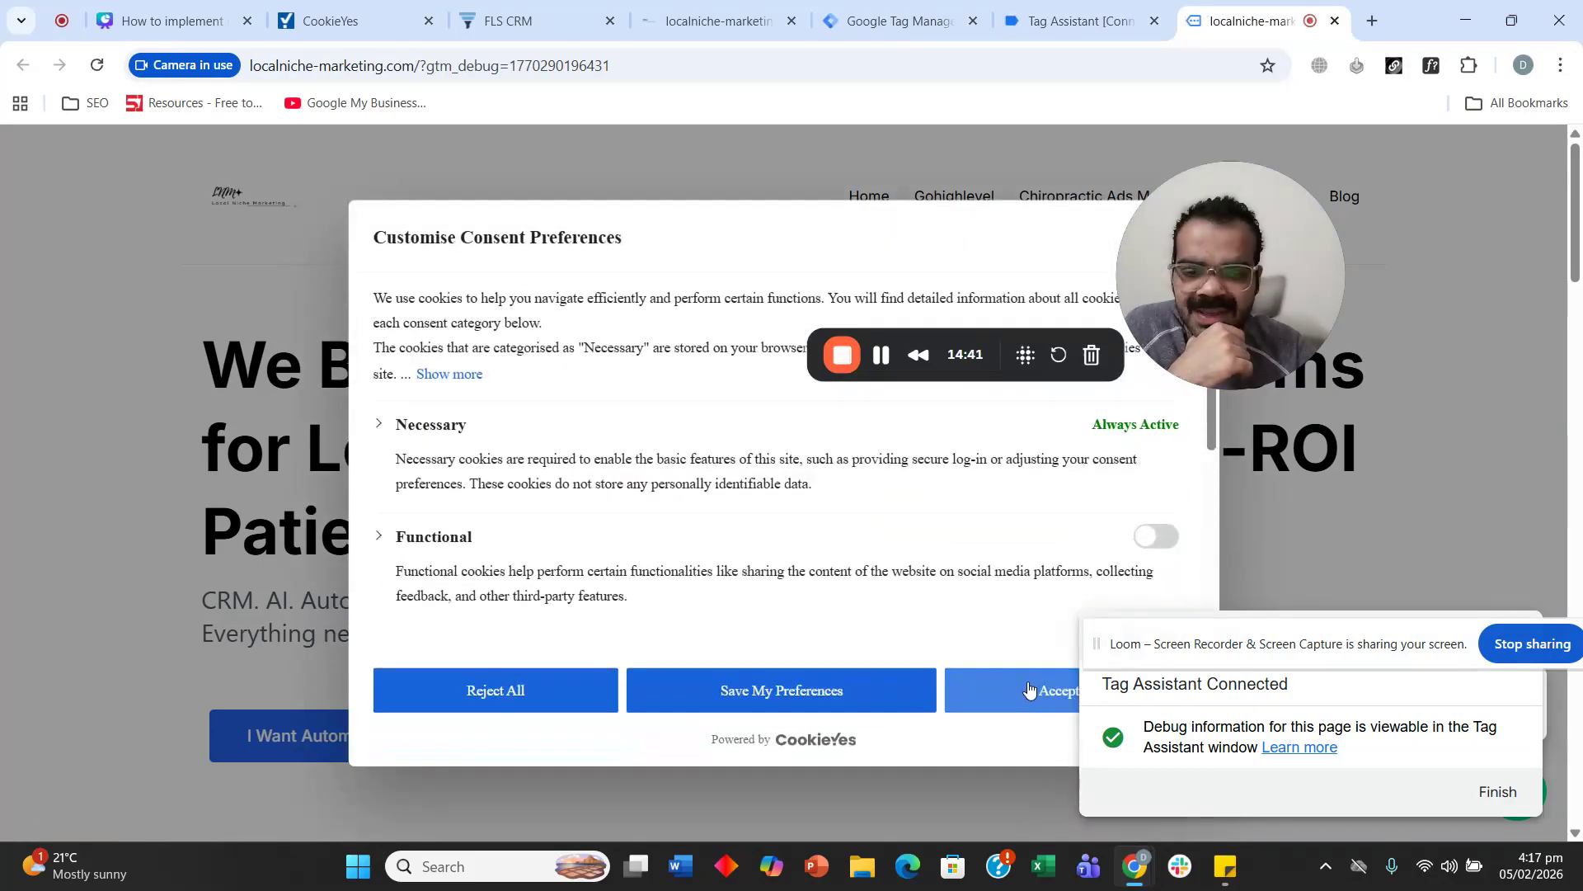
left_click(990, 689)
left_click(1072, 21)
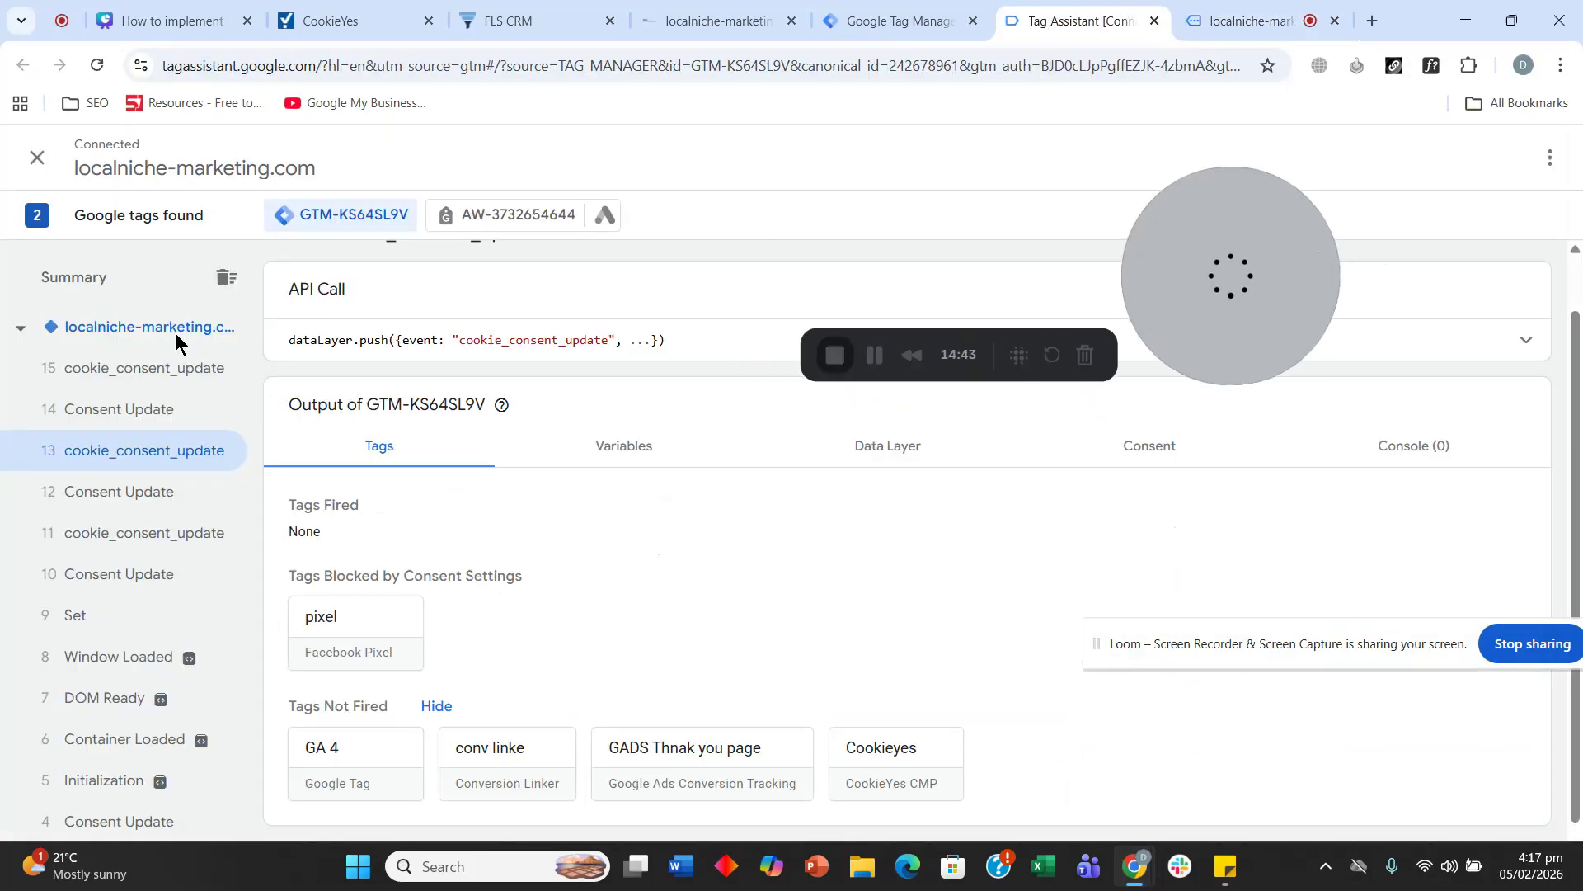
left_click(125, 371)
left_click_drag(320, 608, 341, 610)
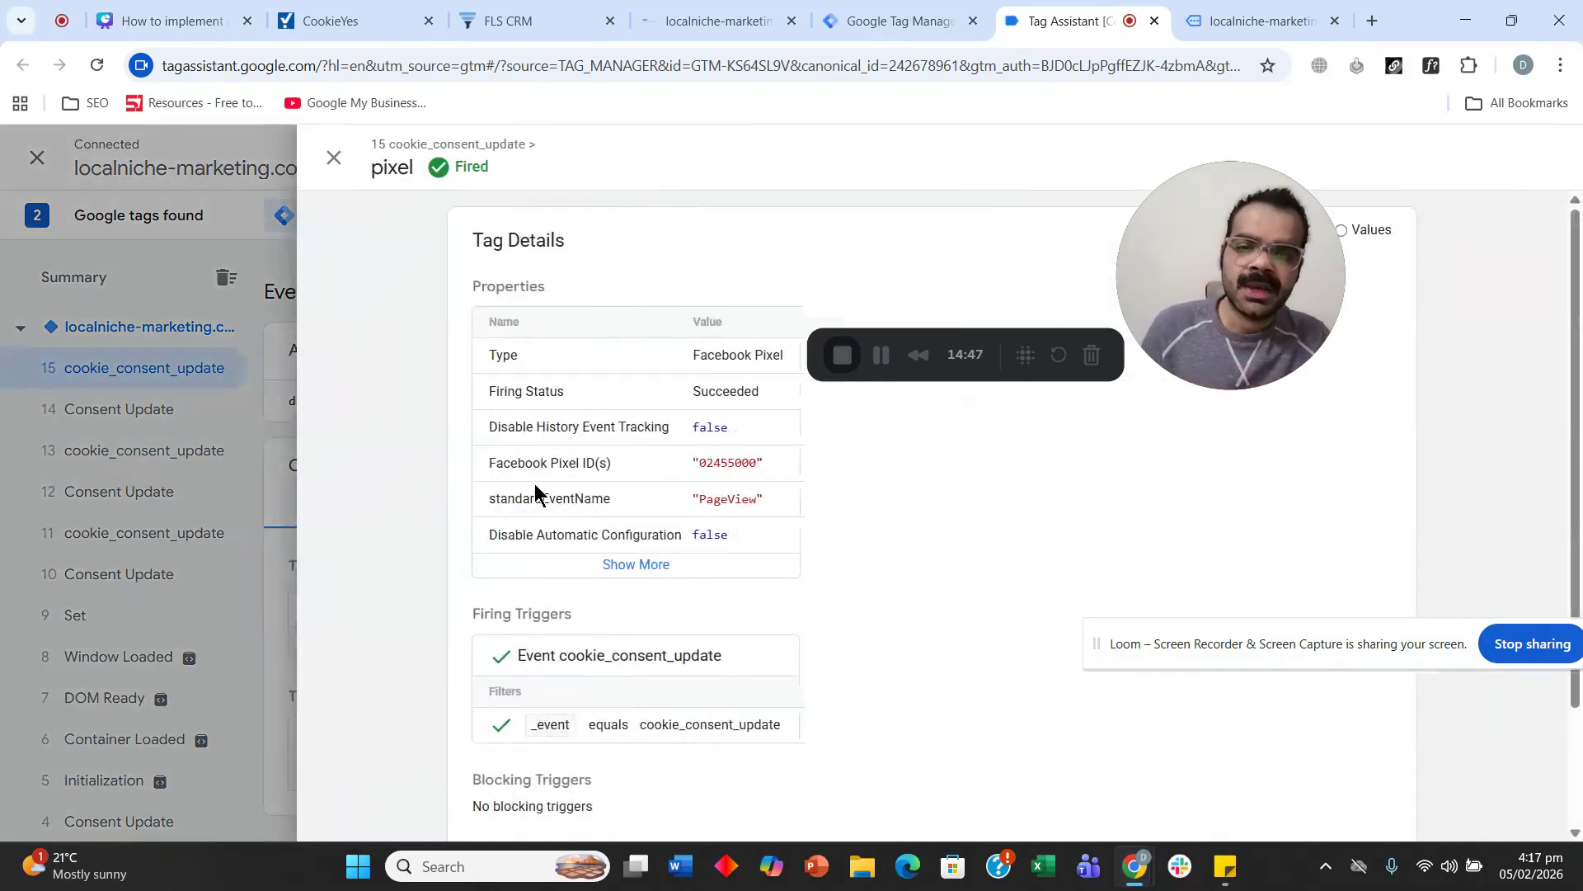
left_click(333, 158)
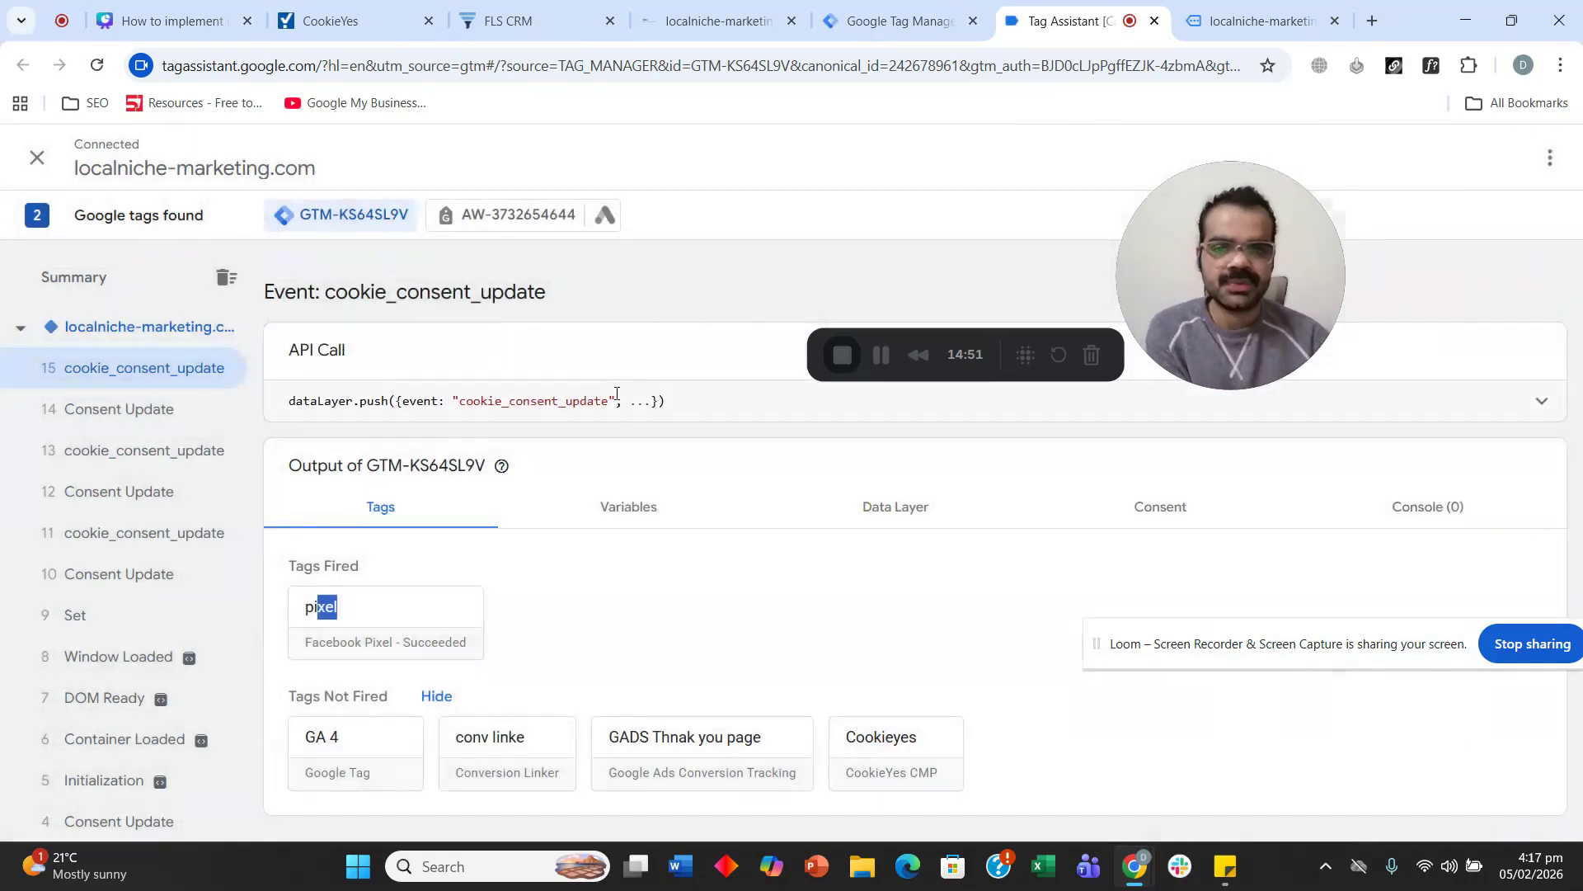